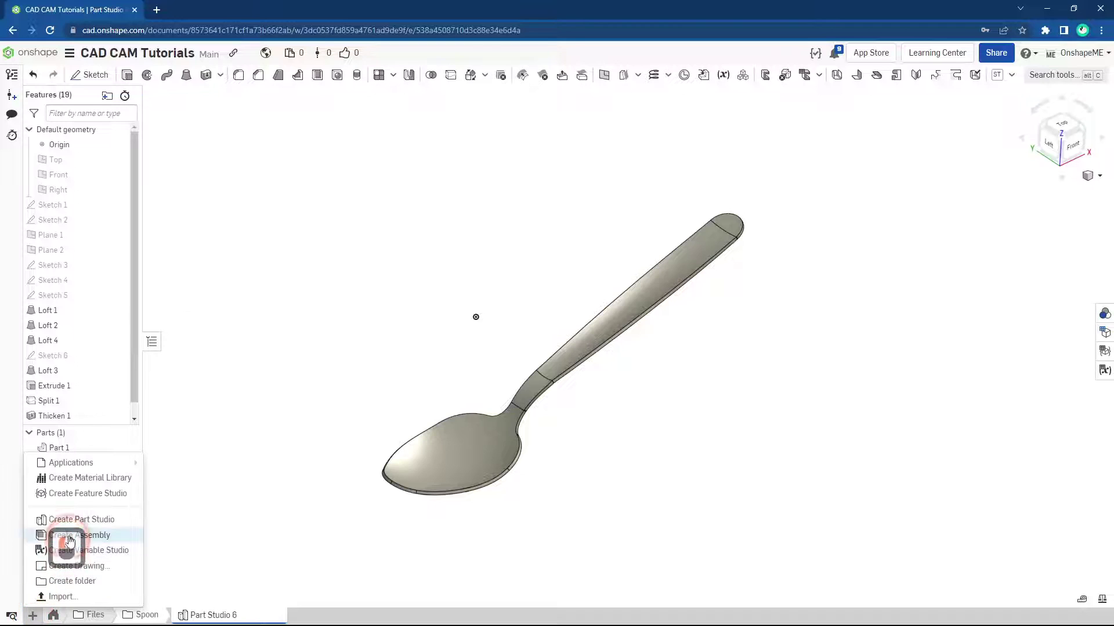
- Create a new Part Studio and start a sketch on the Top plane, viewed normal to it
left_click(87, 519)
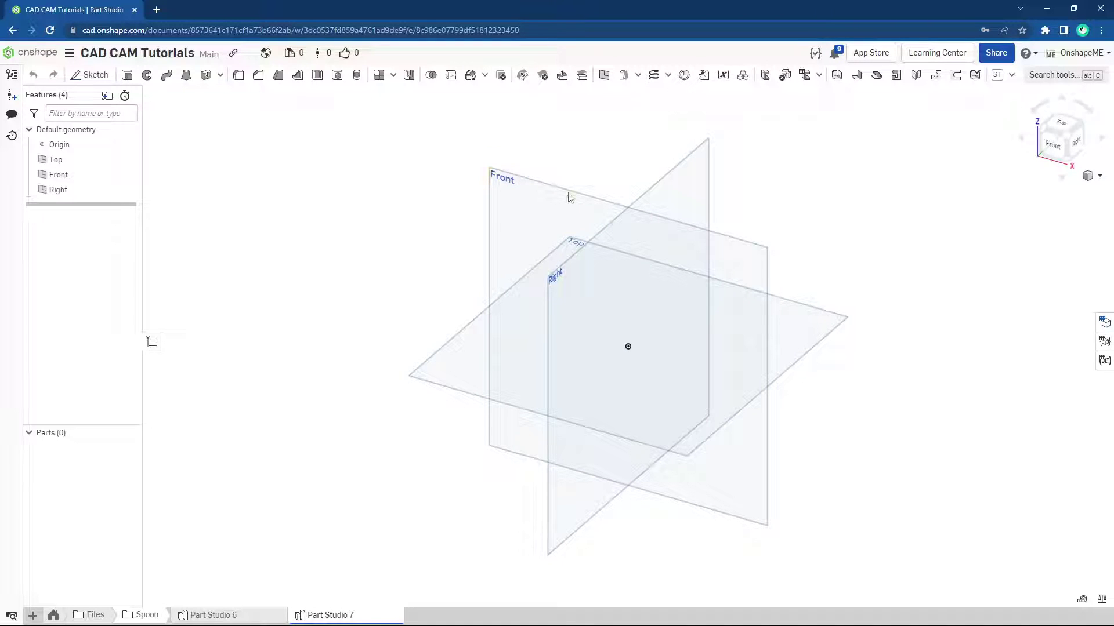
left_click(452, 368)
right_click(453, 367)
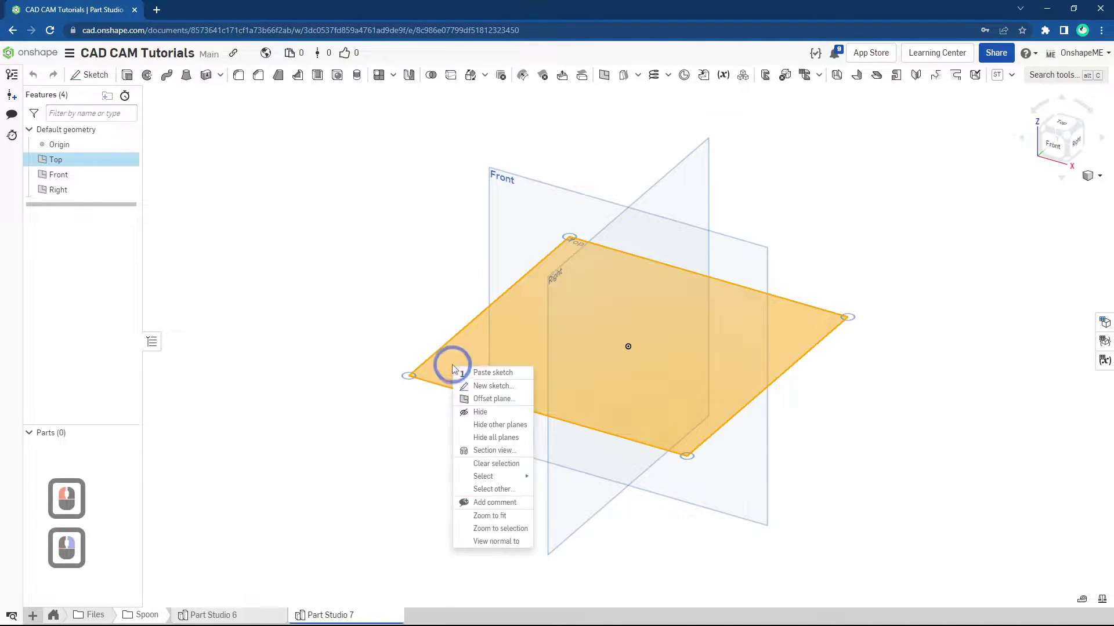
left_click(477, 386)
key("n")
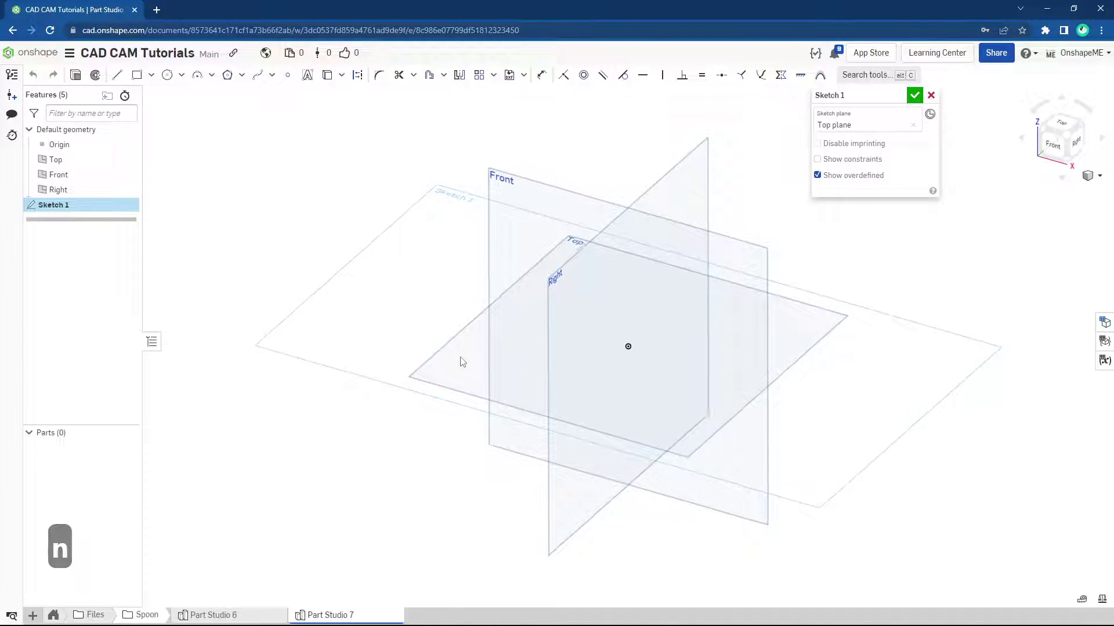
- Sketch a horizontal line about 103 mm long from the origin in the positive X direction and make it construction geometry
mouse_move(614, 360)
middle_mouse_down("ctrl")
mouse_move(547, 330)
mouse_move(473, 330)
mouse_move(472, 346)
middle_mouse_up("ctrl")
key("s")
left_click(488, 334)
left_click(499, 323)
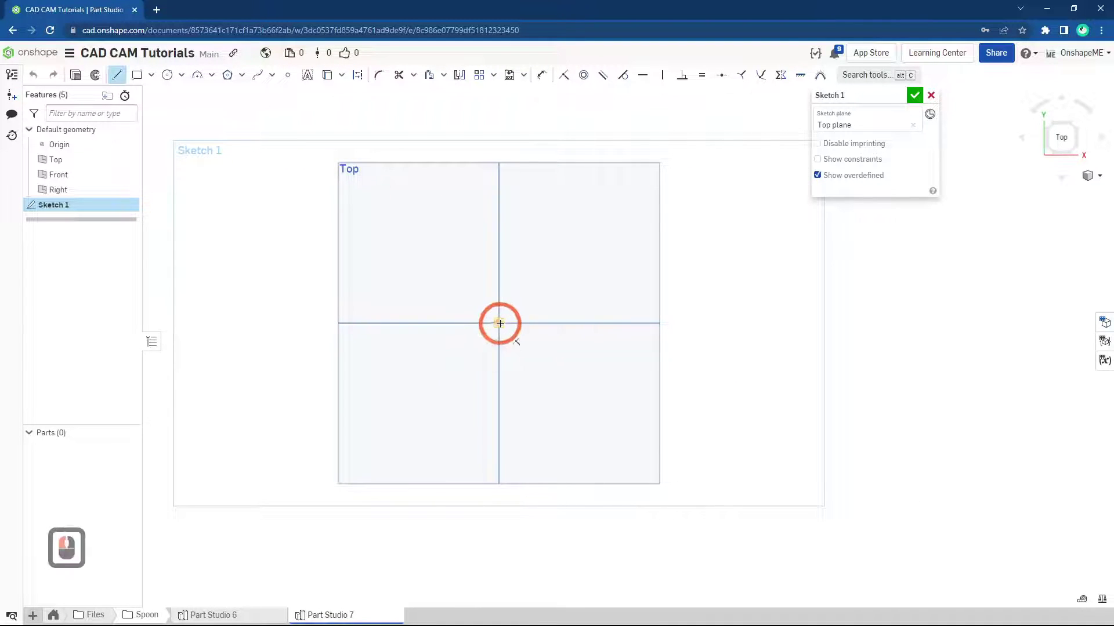
left_click(719, 324)
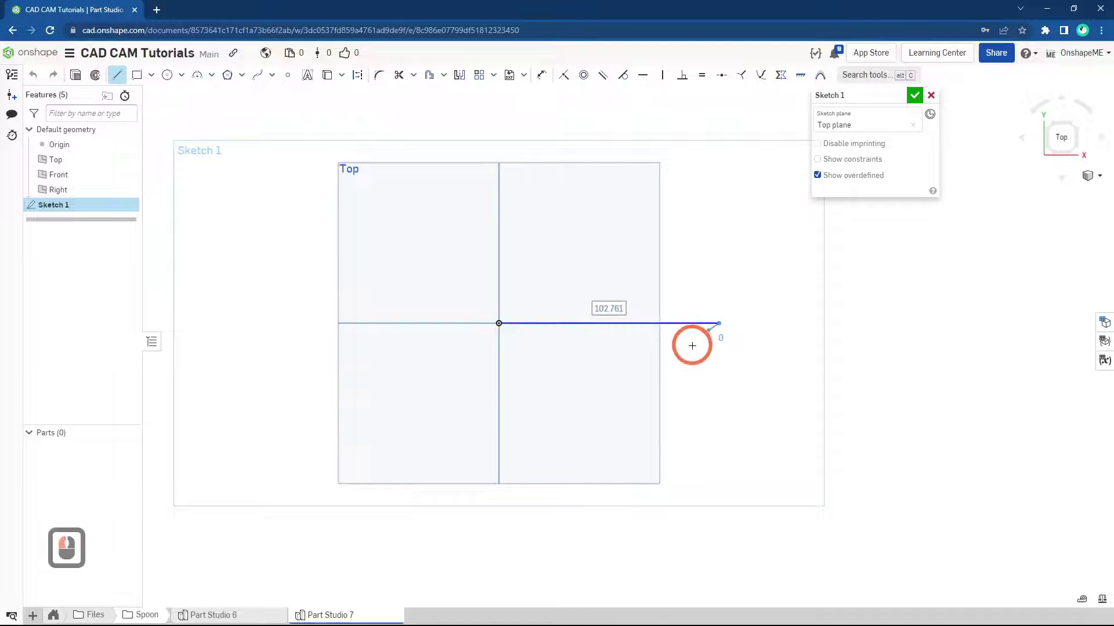
key("Escape")
left_click(691, 331)
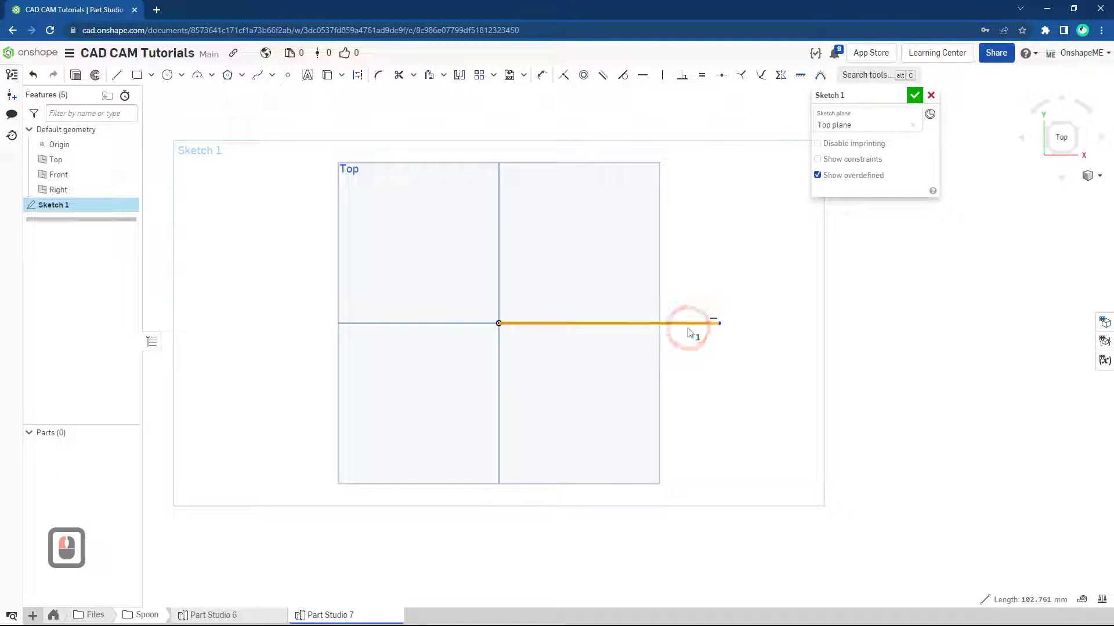
key("q")
key("space")
scroll(499, 355, "down", 1)
scroll(486, 353, "up", 2)
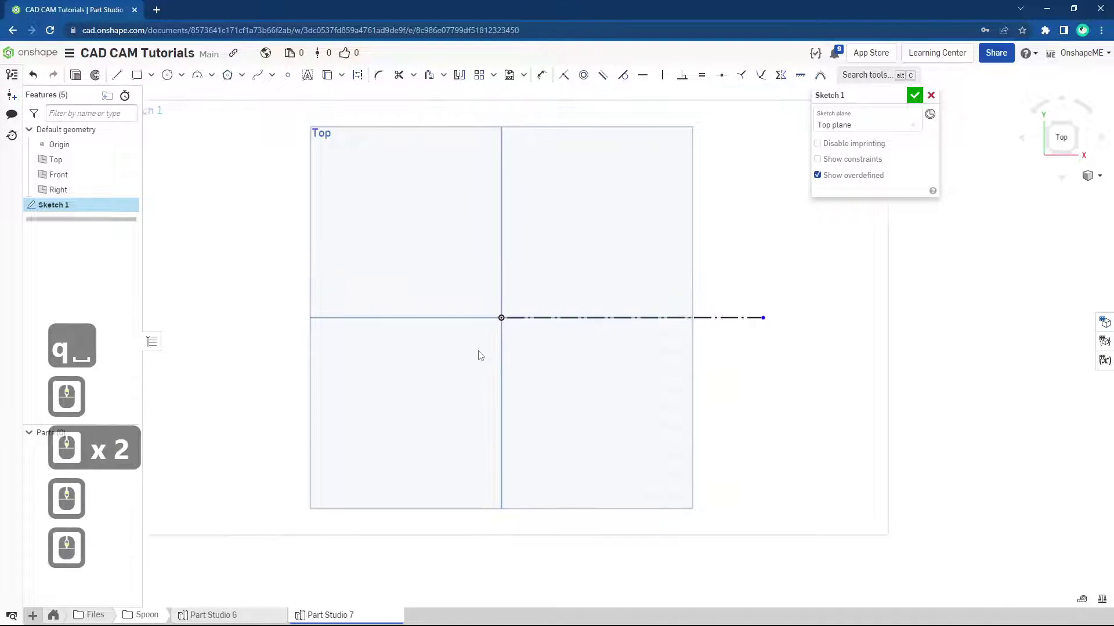
- Sketch a three-point arc of about 8.6 mm radius rising from the horizontal axis on the negative X side for the spoon tip
key("s")
left_click(511, 326)
left_click(410, 320)
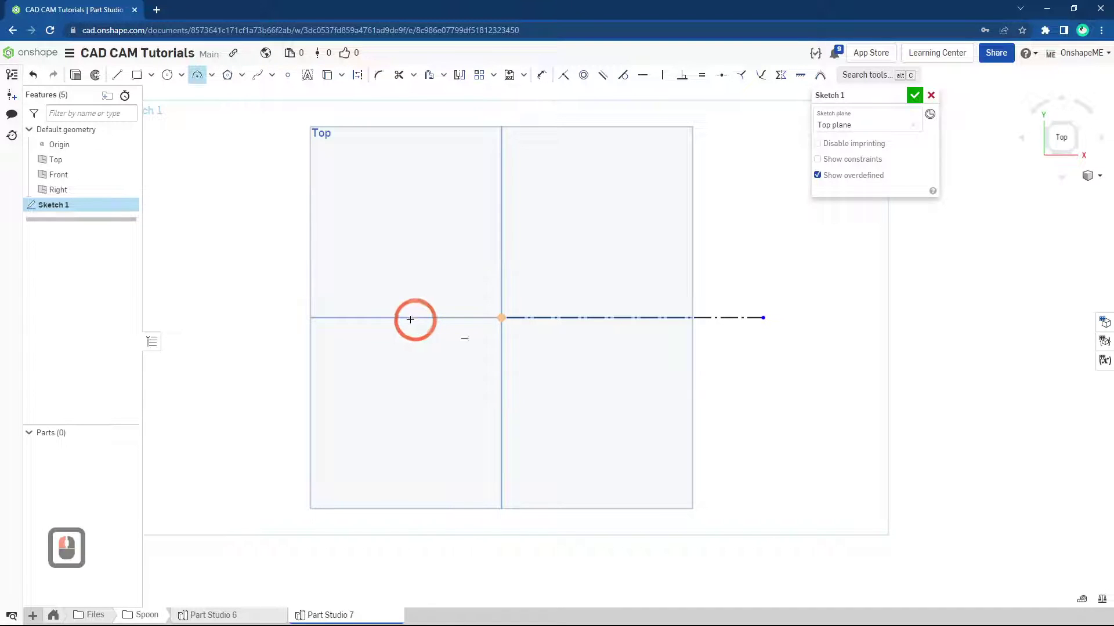
left_click_drag(401, 318, 417, 291)
left_click(420, 291)
left_click(420, 291)
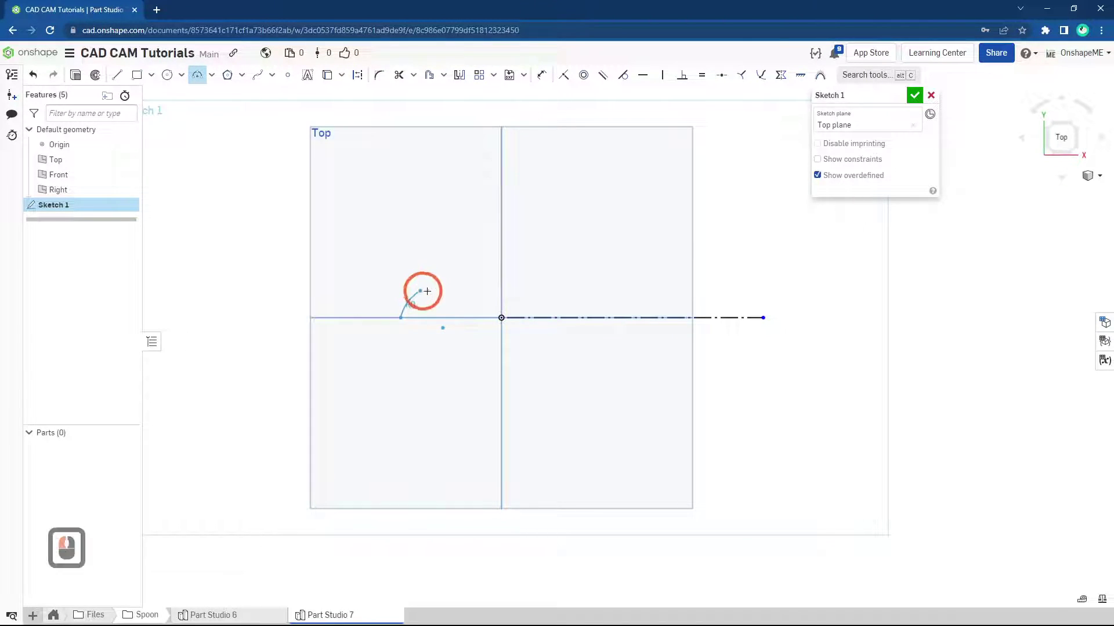
scroll(417, 300, "up", 6)
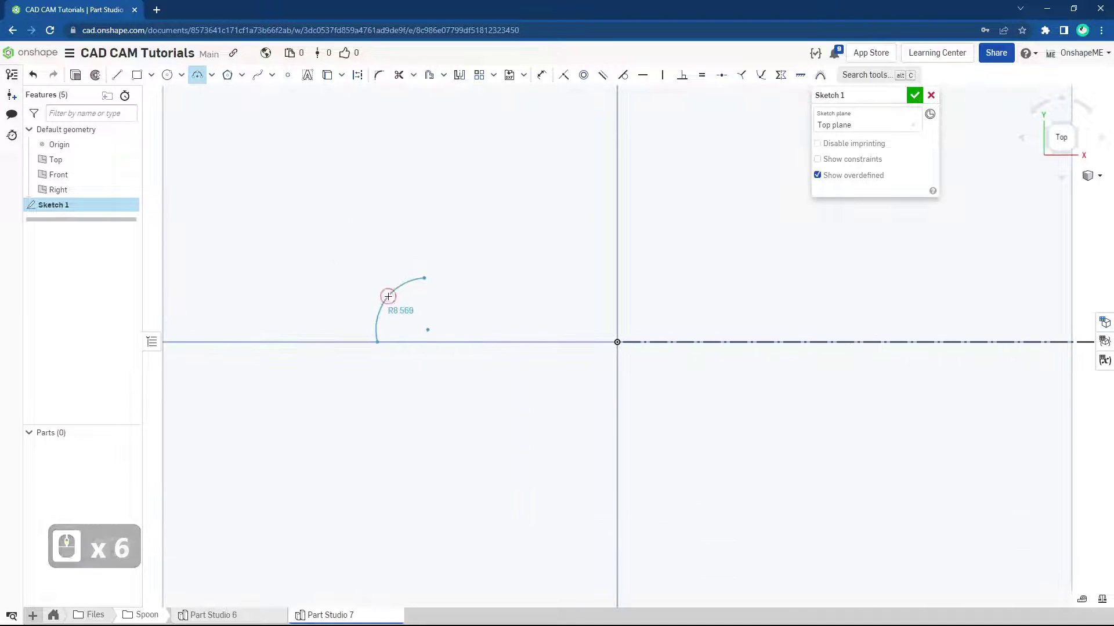
left_click(425, 280)
- Continue the upper bowl outline from the tip arc with two connected arcs of about 49 mm and 15.8 mm radius
left_click(426, 278)
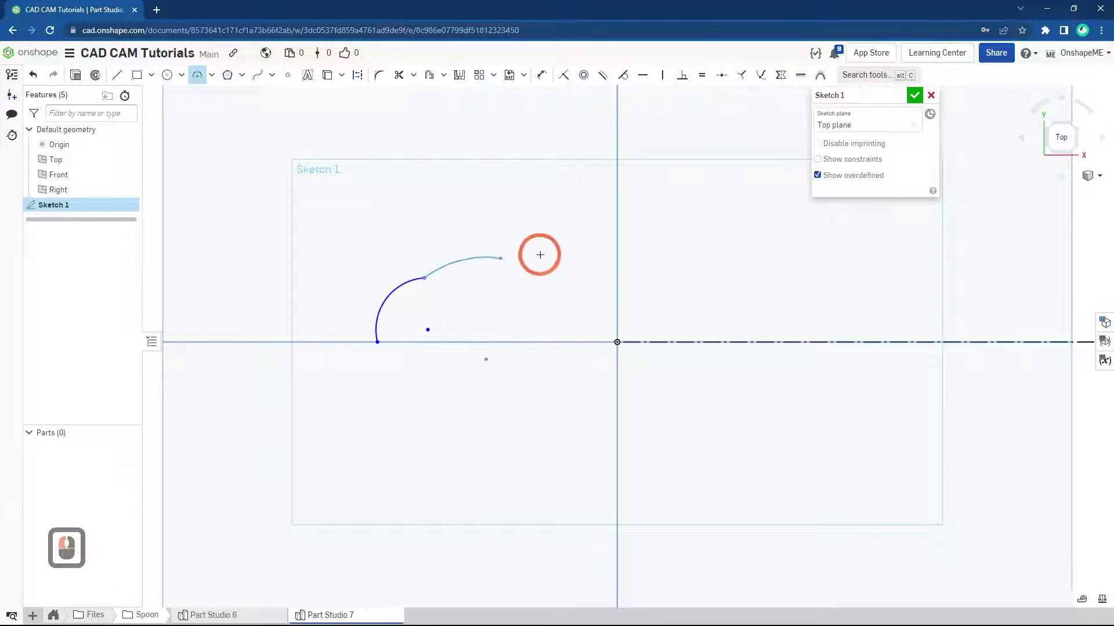
left_click(574, 246)
left_click(557, 246)
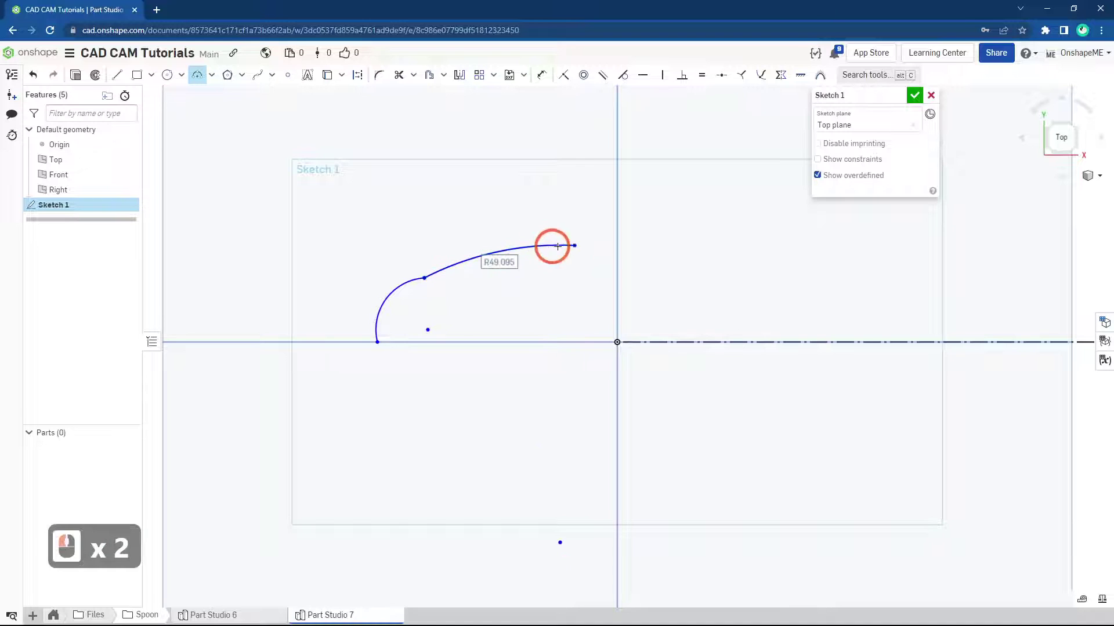
left_click(605, 257)
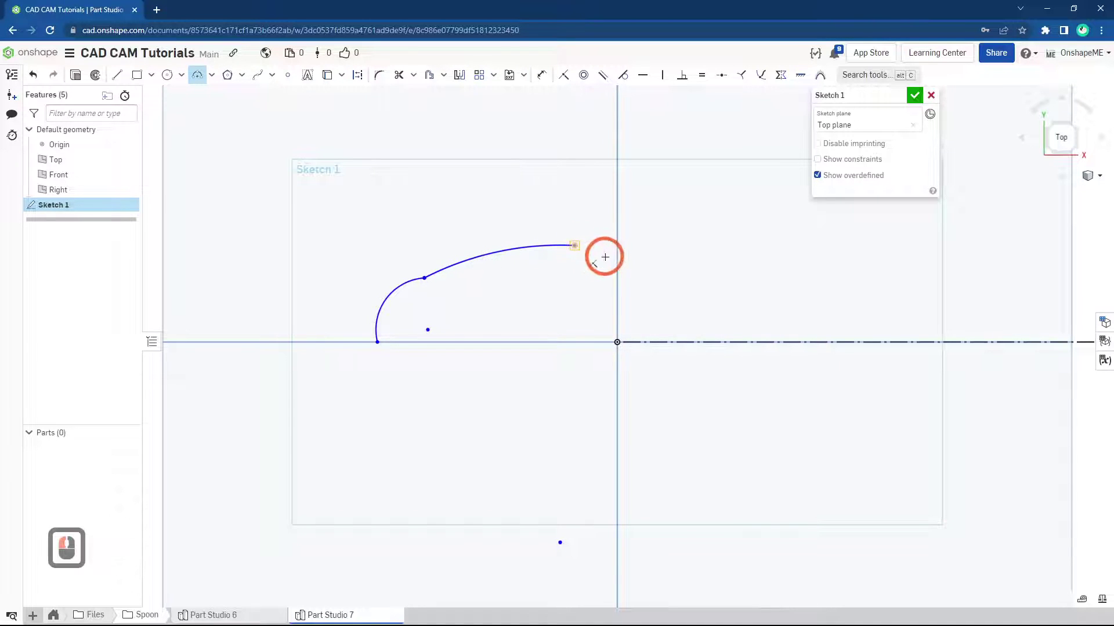
left_click(637, 266)
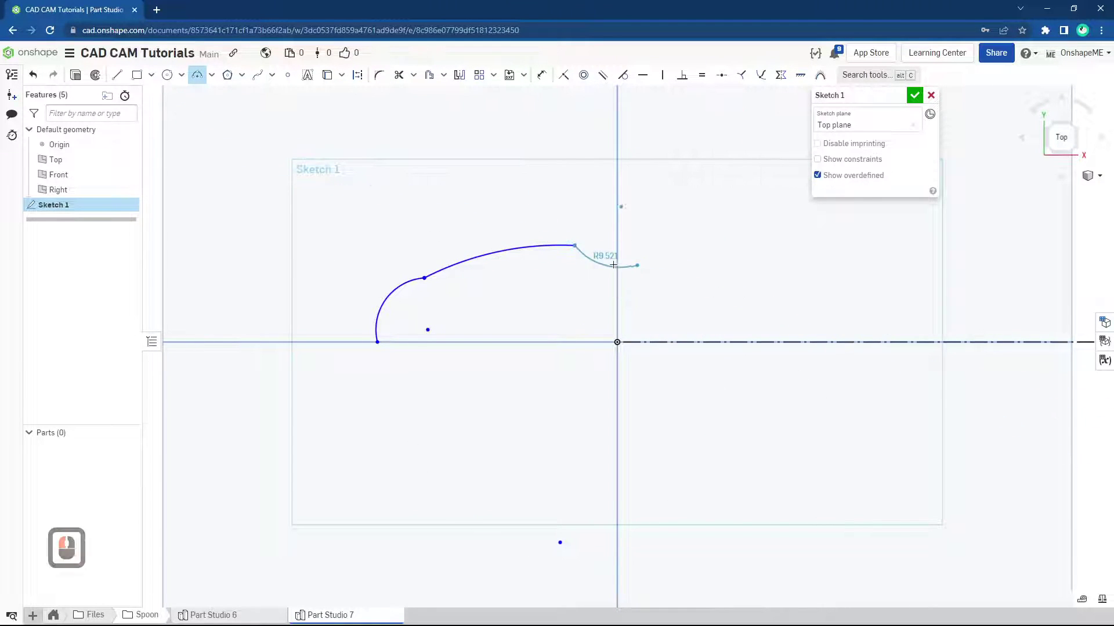
left_click(617, 254)
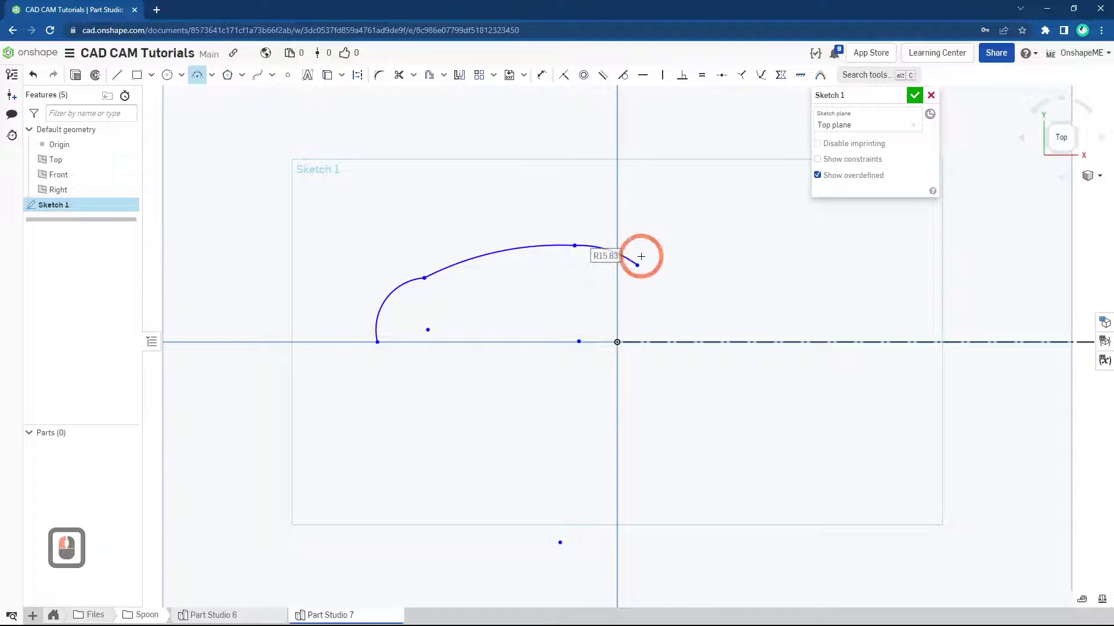
- Sketch a small concave neck arc after the bowl, followed by a long shallow handle arc above the construction line
left_click(646, 284)
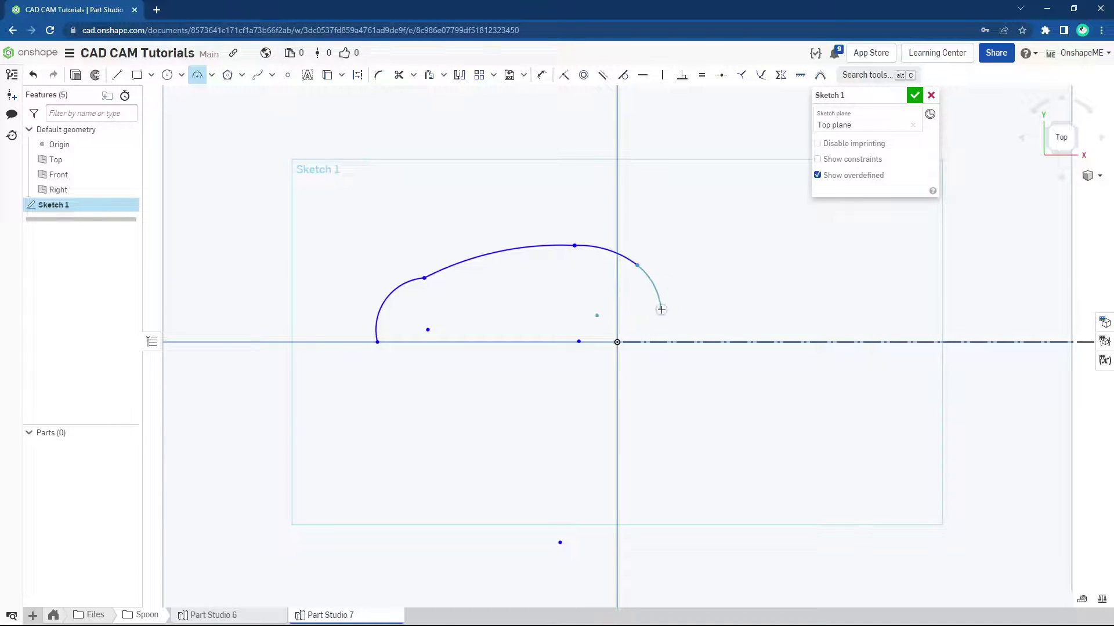
left_click(646, 299)
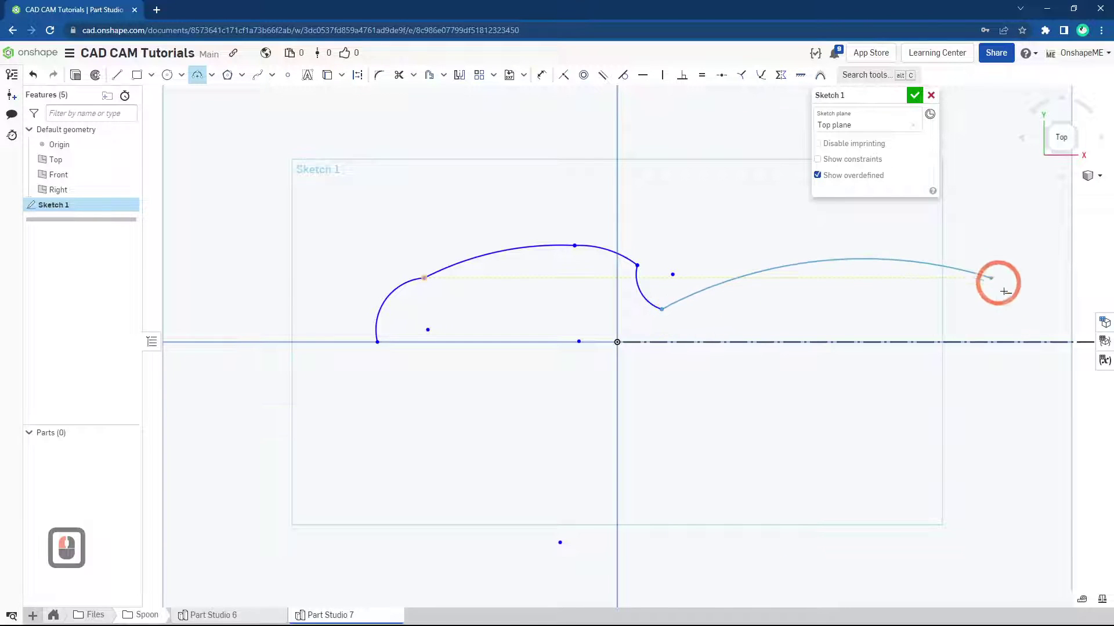
scroll(934, 304, "down", 2)
middle_click_drag(933, 306, 705, 310, "ctrl")
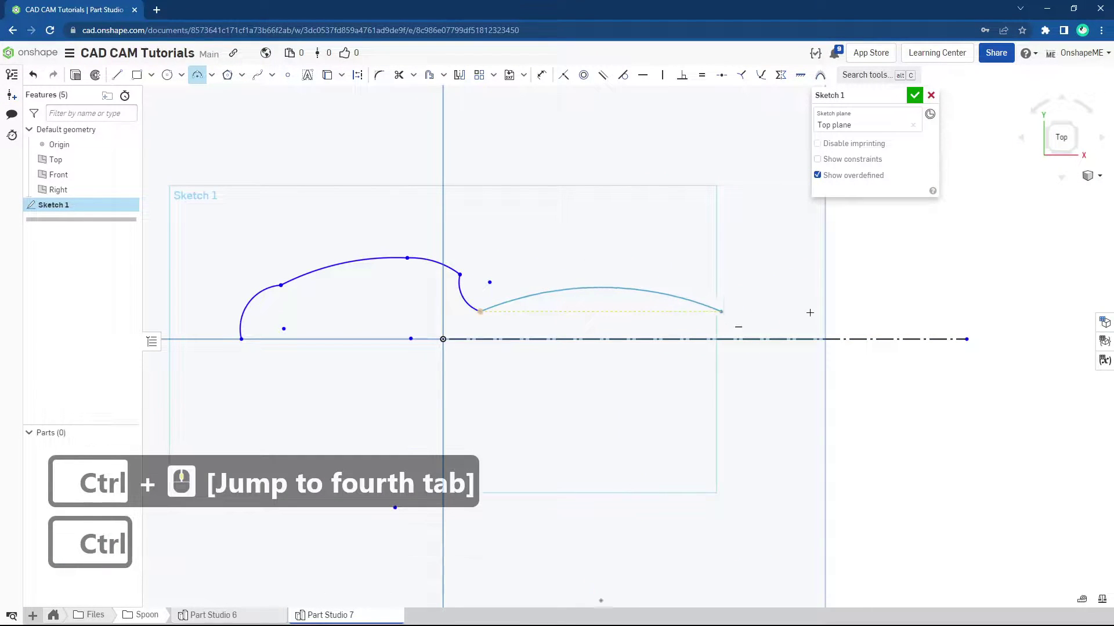
left_click(947, 302)
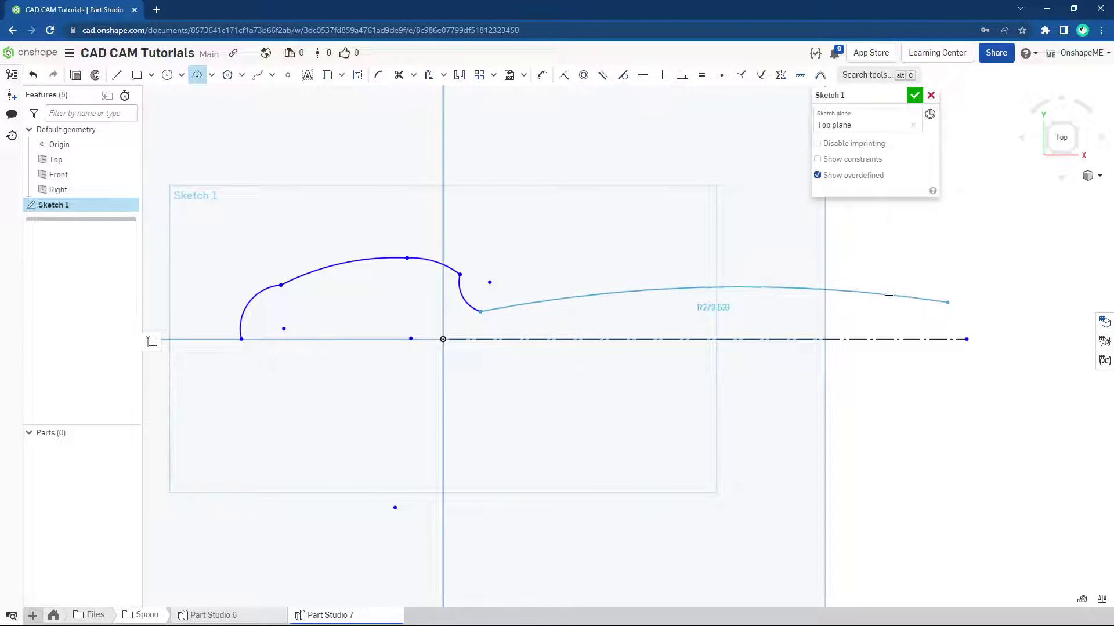
left_click(947, 302)
- Sketch an arc closing the handle end, from the handle arc's endpoint down to the axis just beyond the construction line
left_click(947, 303)
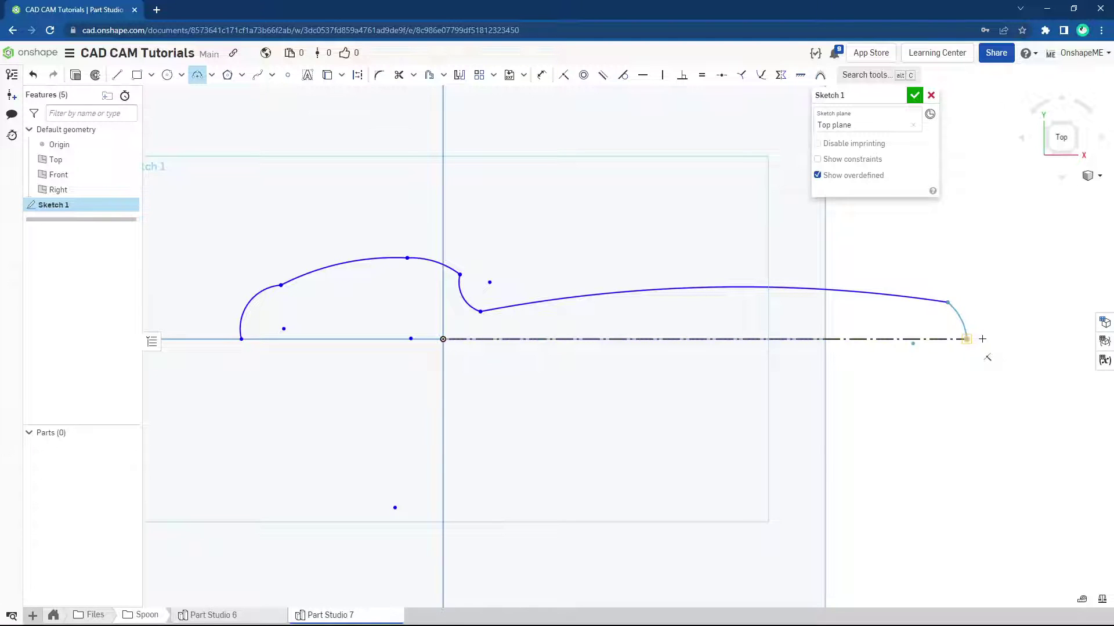
left_click(1002, 338)
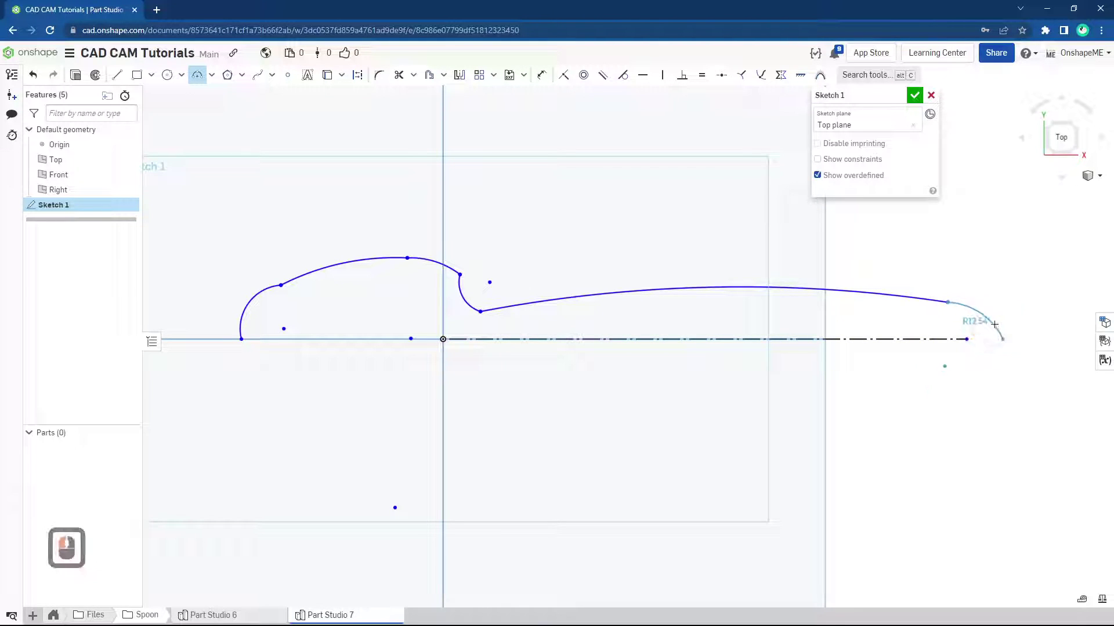
left_click(994, 322)
key("Escape")
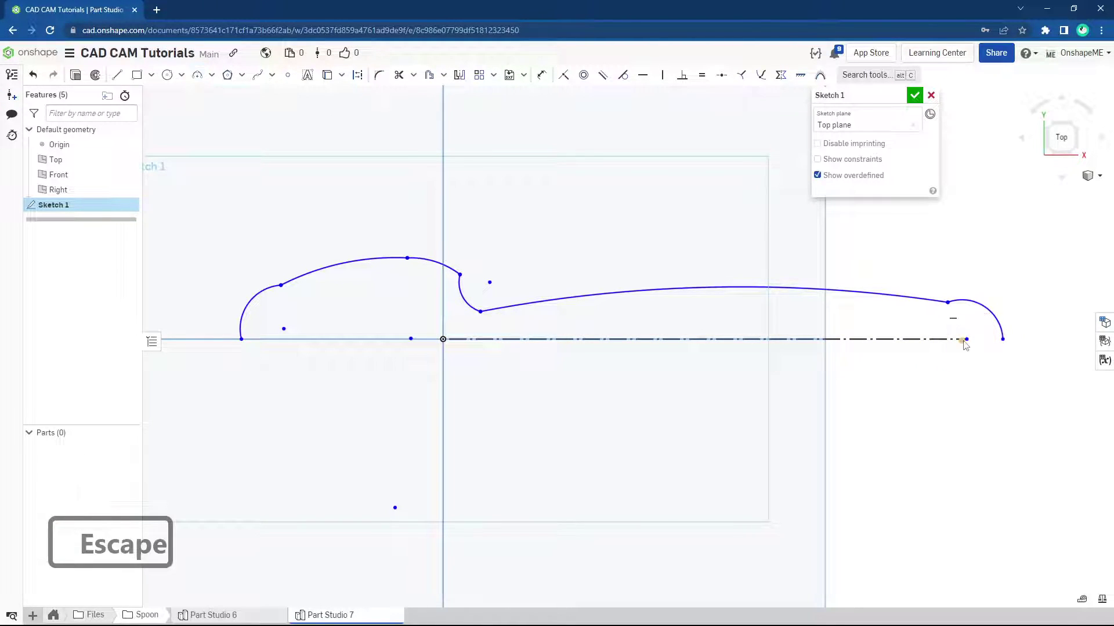
- Make the handle-end arc's center coincident with the far endpoint of the construction line
left_click(963, 341)
left_click(964, 342)
scroll(966, 343, "up", 3)
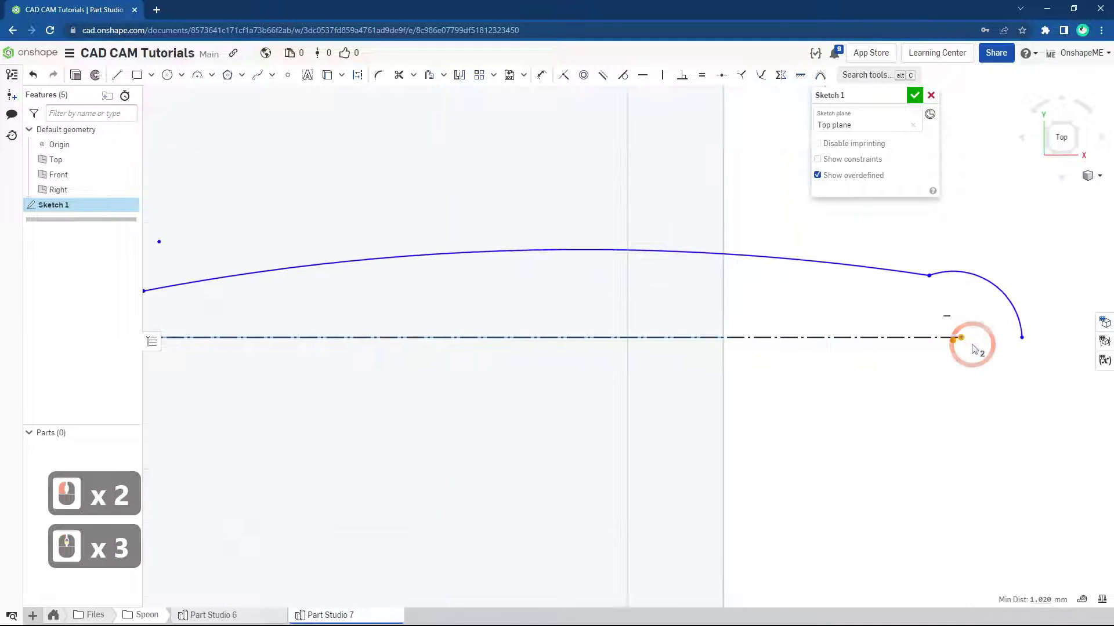
left_click(564, 75)
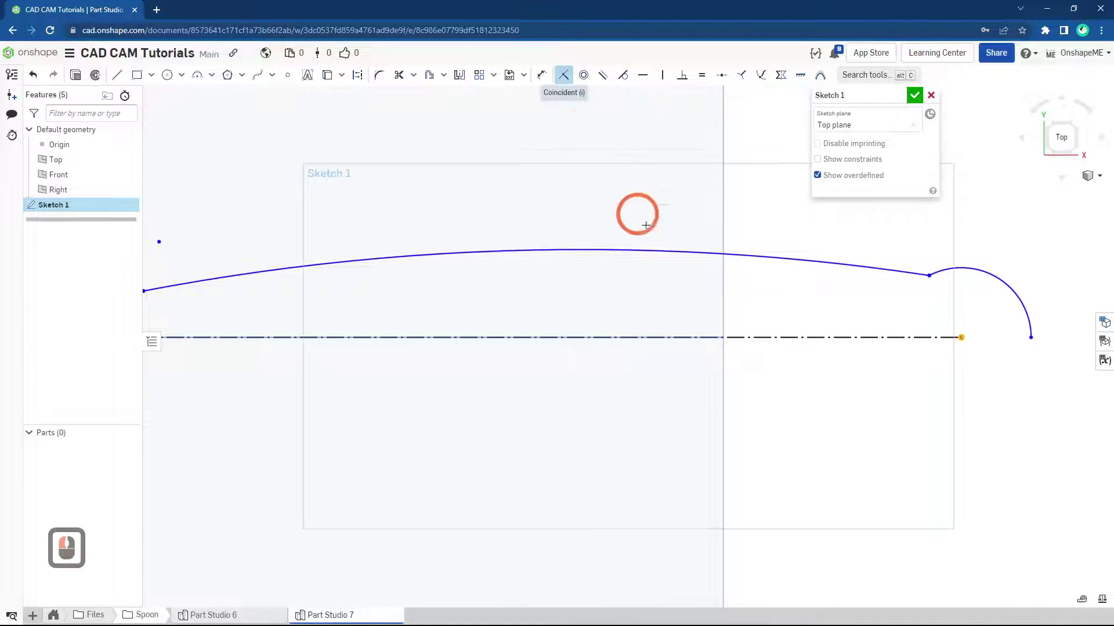
- Make the tip arc's center coincident with the construction line and the third bowl arc's center coincident with the origin
scroll(551, 355, "down", 6)
middle_click_drag(739, 343, 864, 342, "ctrl")
scroll(812, 342, "up", 1, "ctrl")
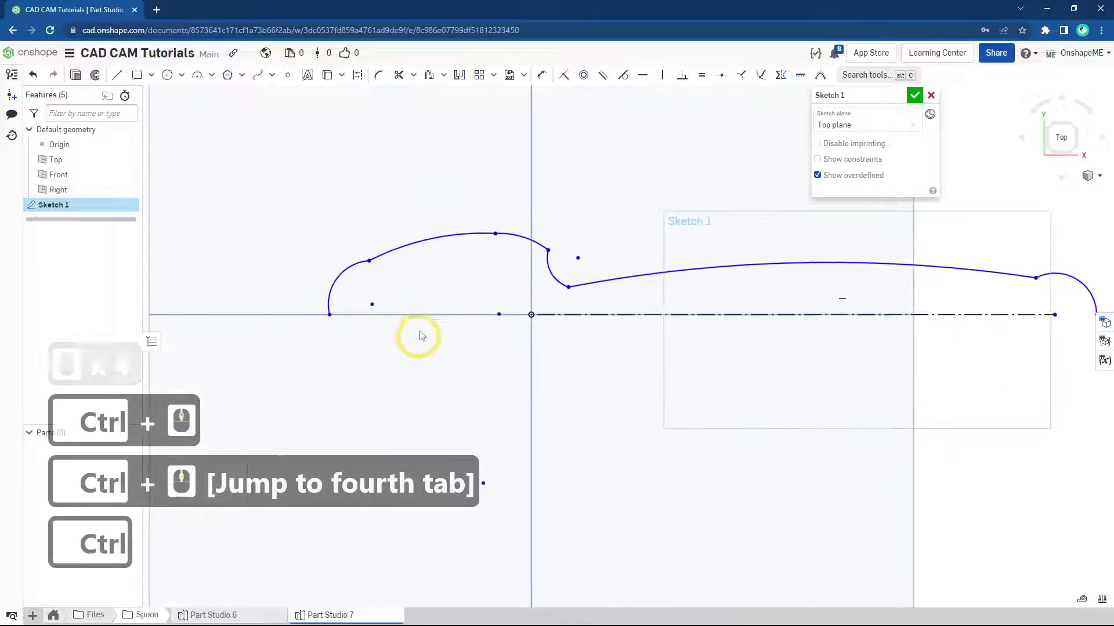
left_click(372, 306)
left_click(545, 318)
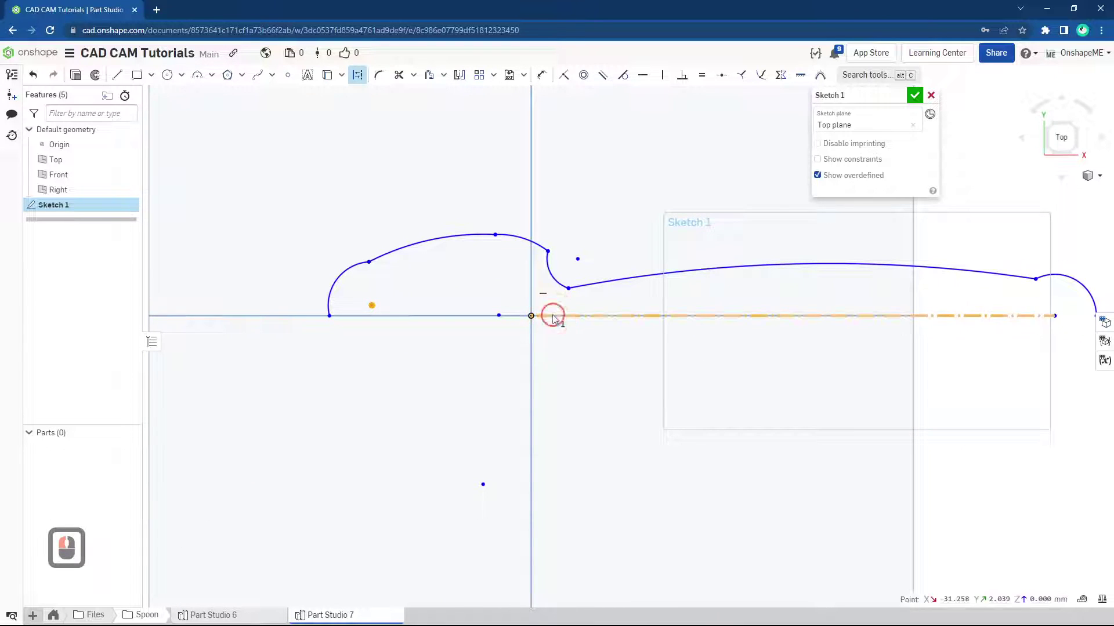
left_click(565, 77)
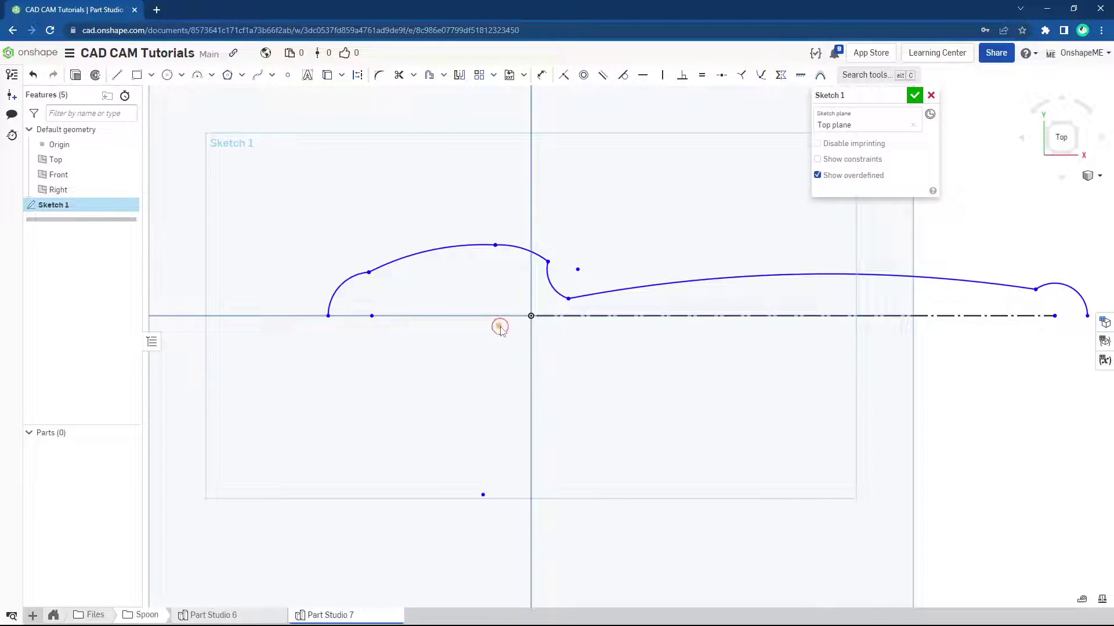
left_click(533, 317)
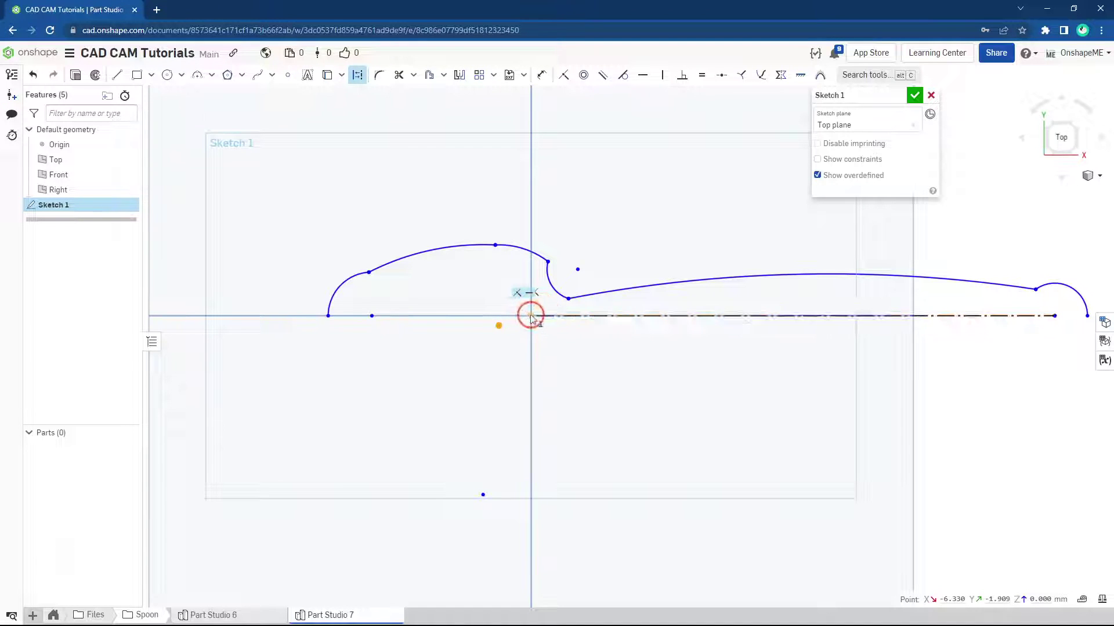
left_click(565, 75)
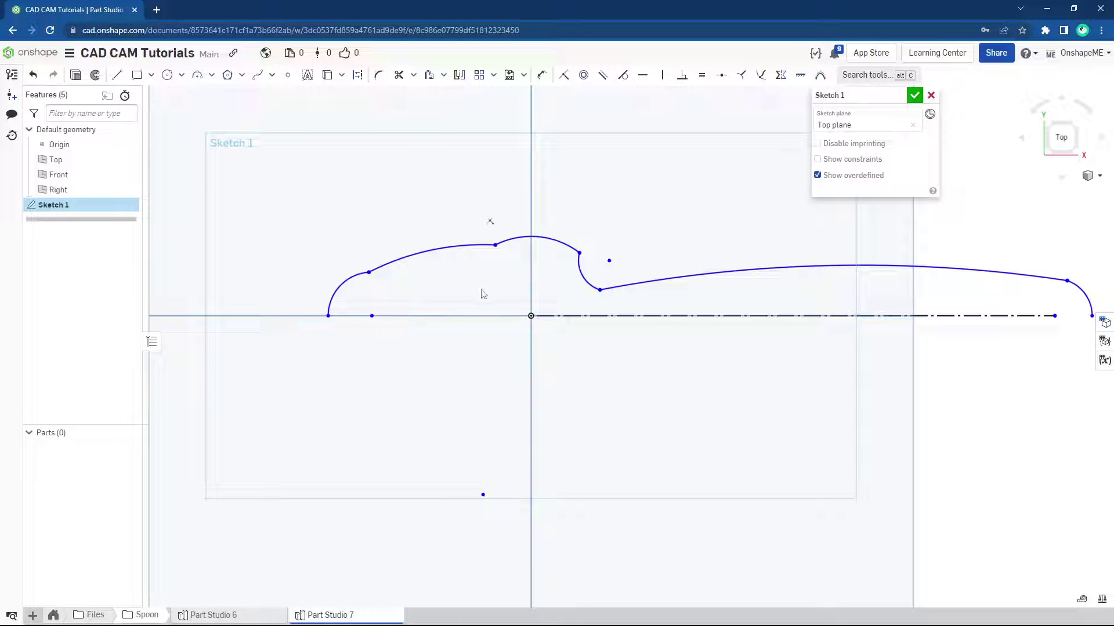
- Apply tangent constraints between the tip arc and the large bowl arc, and between the large and third bowl arcs
left_click(360, 279)
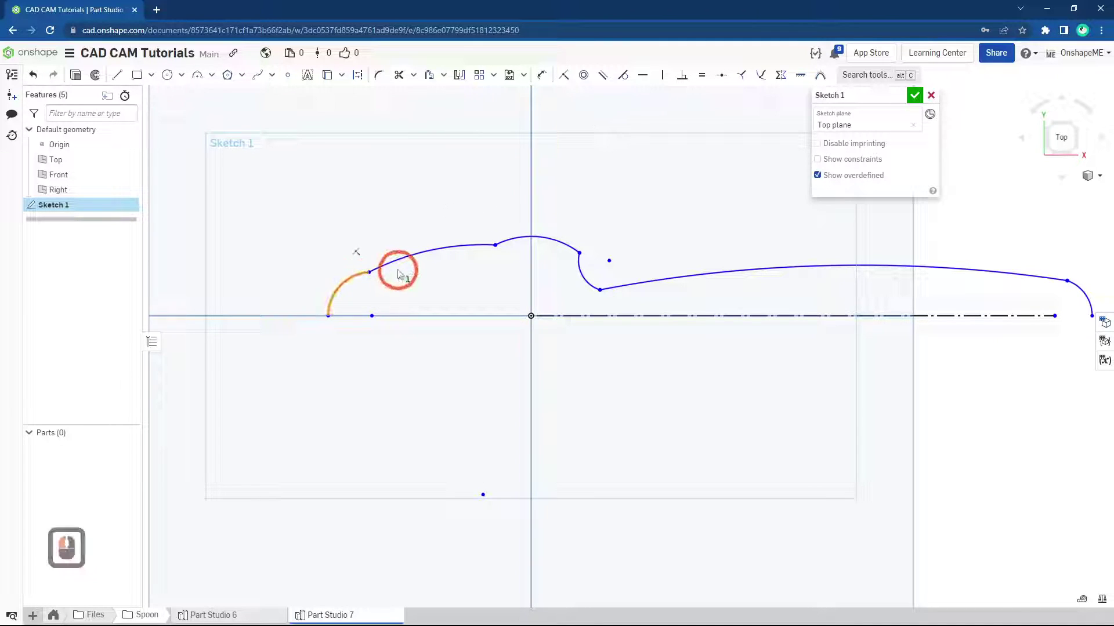
left_click(398, 263)
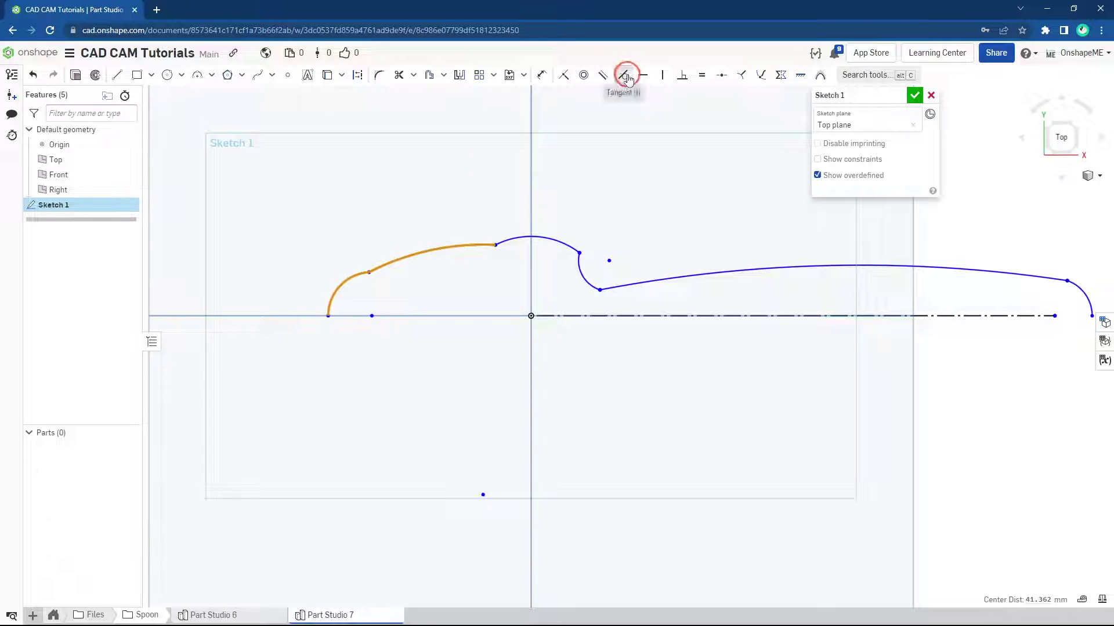
left_click(626, 81)
left_click(489, 239)
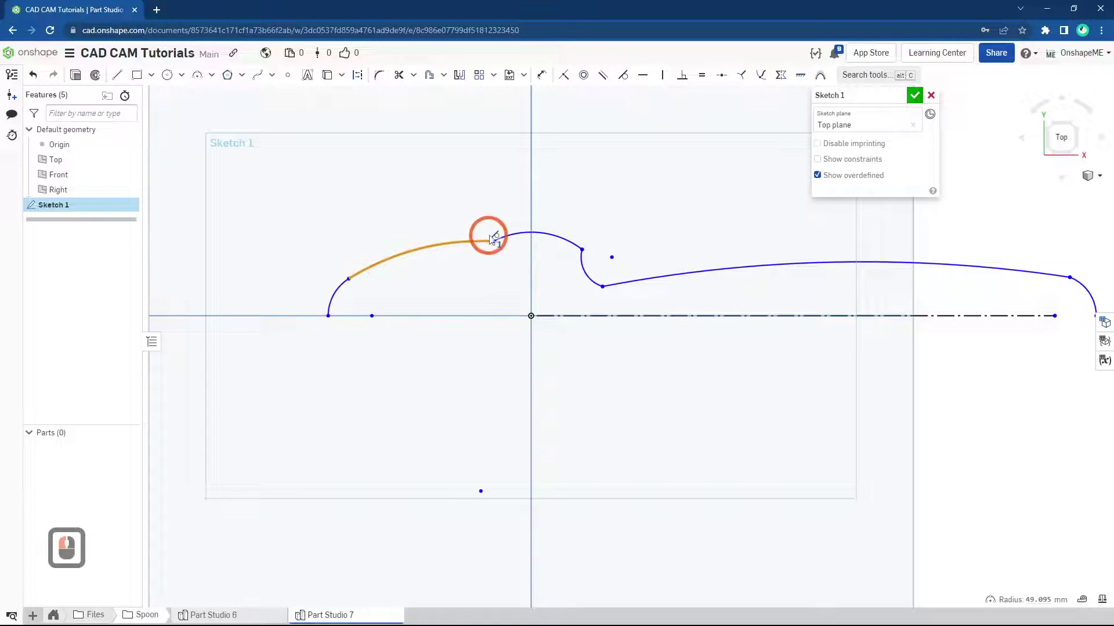
left_click(515, 235)
left_click(622, 75)
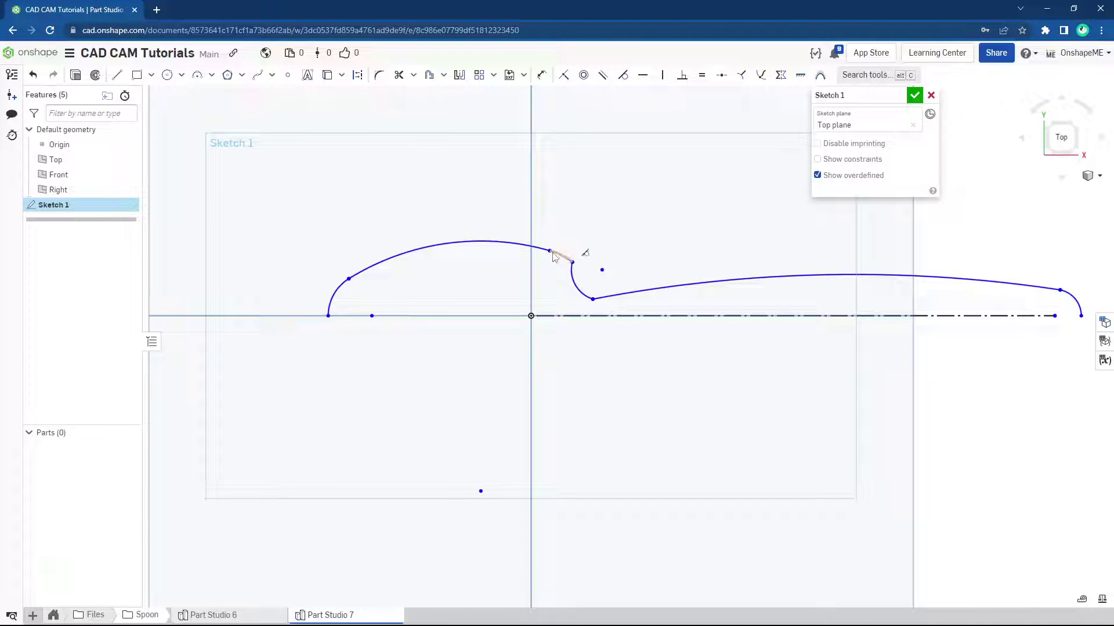
left_click_drag(532, 242, 553, 259)
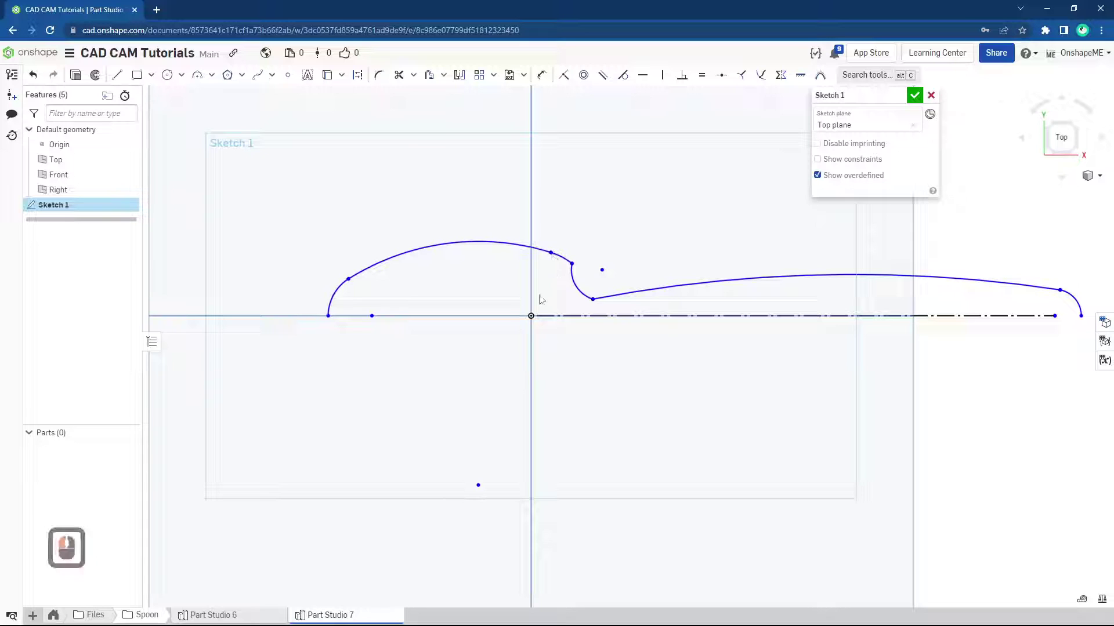
- Dimension the bowl's tip arc with a radius of 10 mm
key("s")
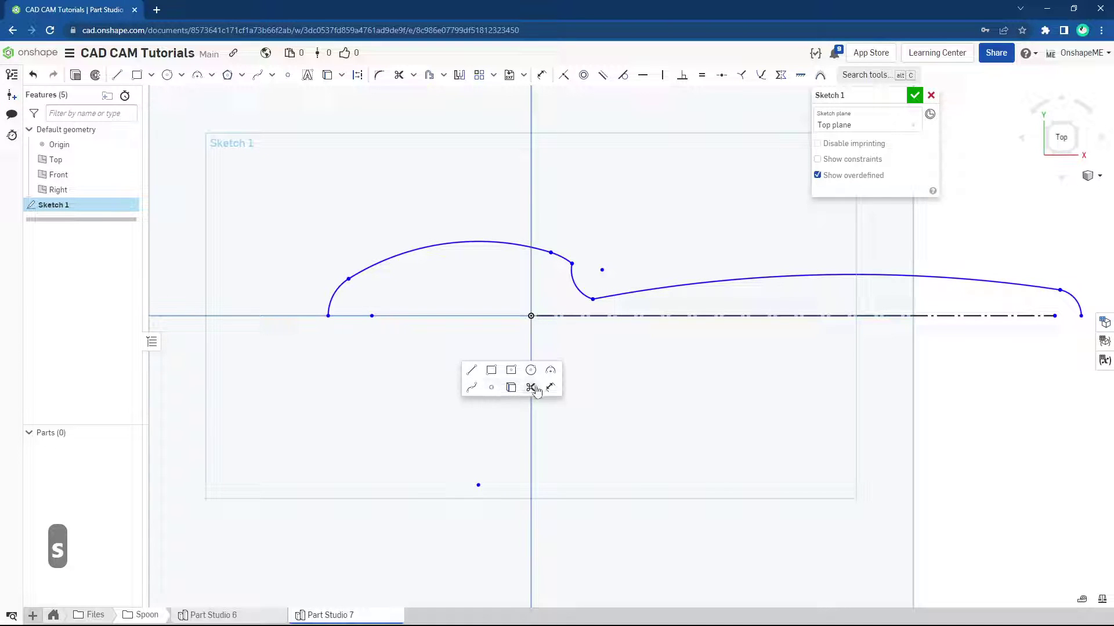
left_click(548, 387)
left_click(335, 299)
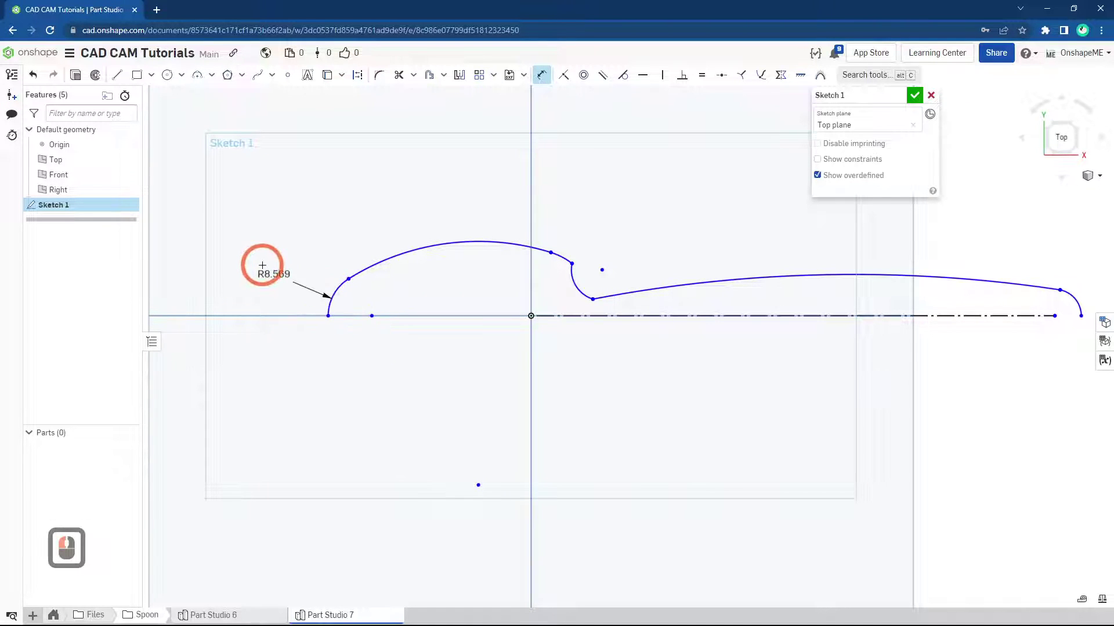
left_click(245, 258)
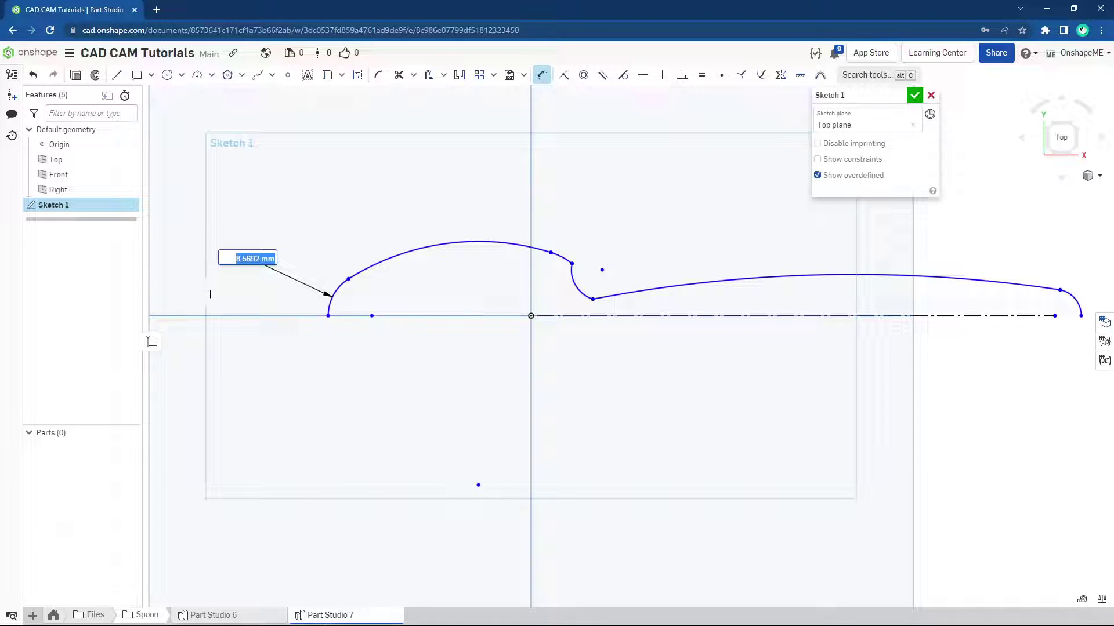
type("10")
key("Return")
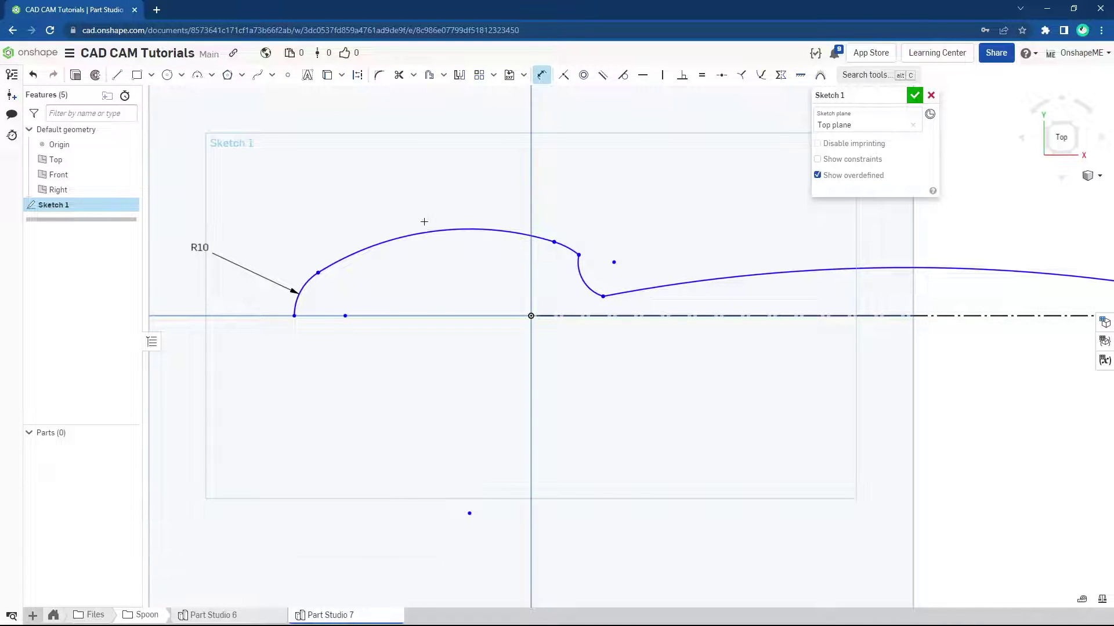
- Dimension the large bowl arc with a radius of 40 mm
left_click(424, 231)
left_click(341, 153)
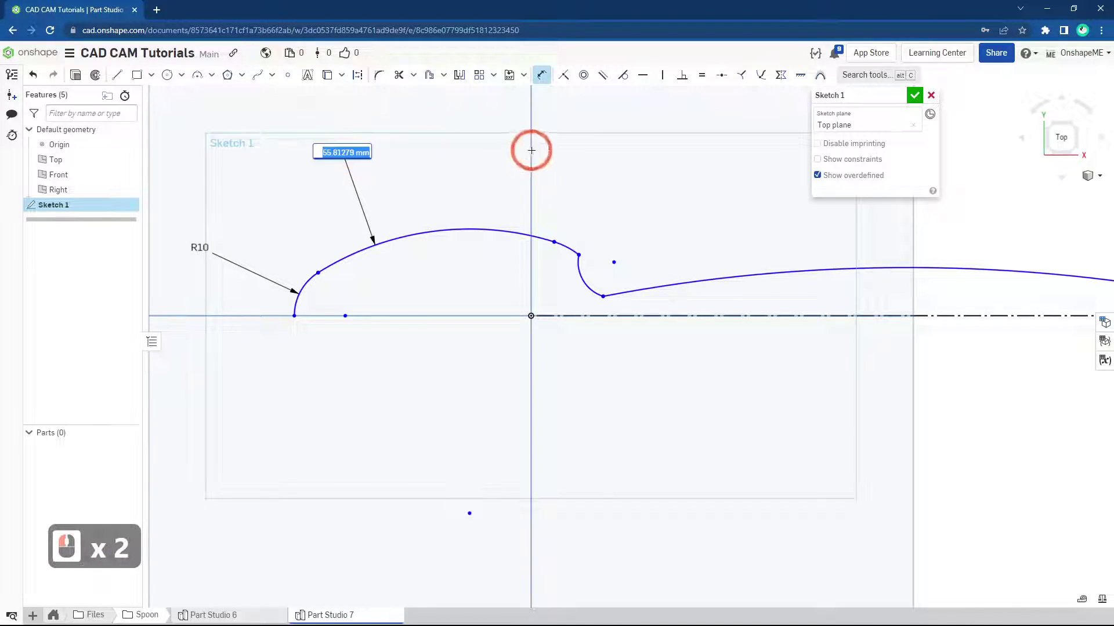
type("40")
key("Return")
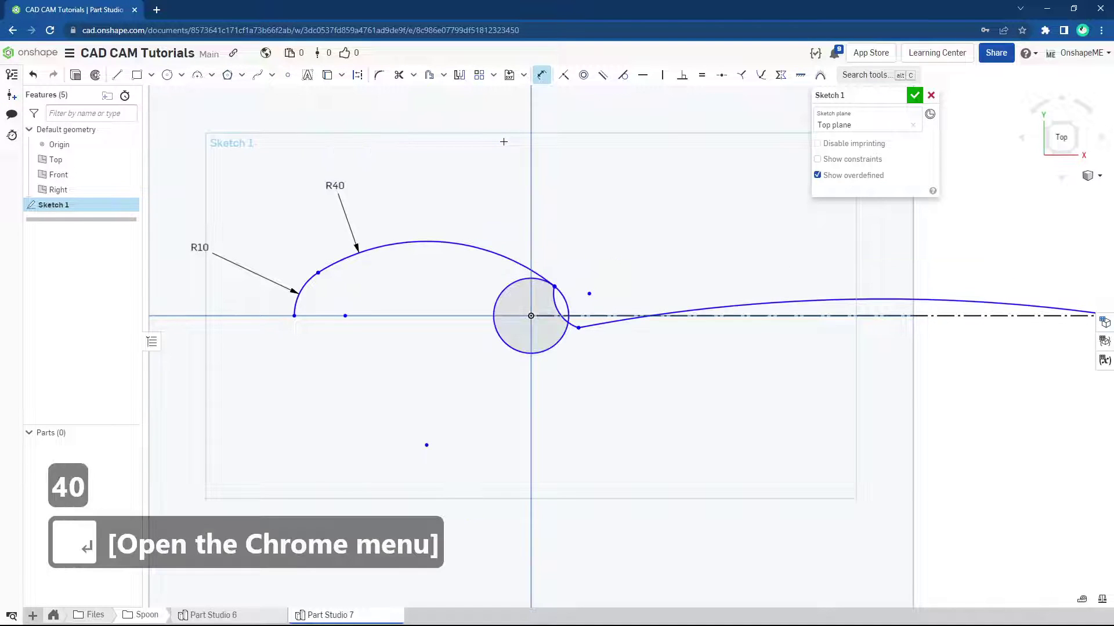
key("Escape")
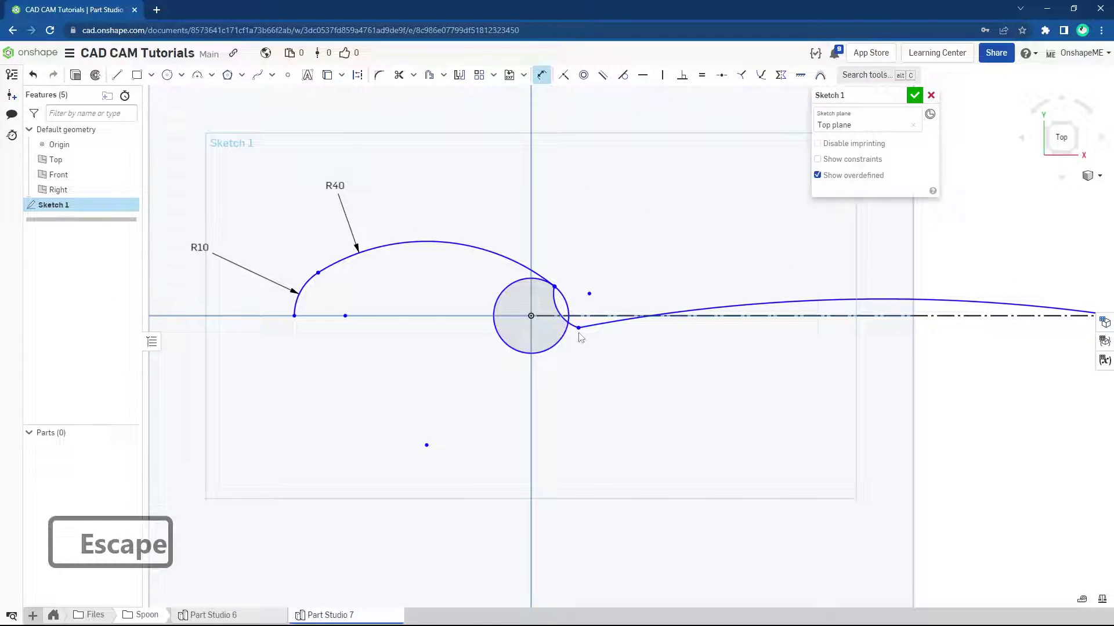
- Pull the displaced neck and bowl arcs back above the axis and make the third bowl arc tangent to the neck arc
left_click_drag(578, 328, 656, 245)
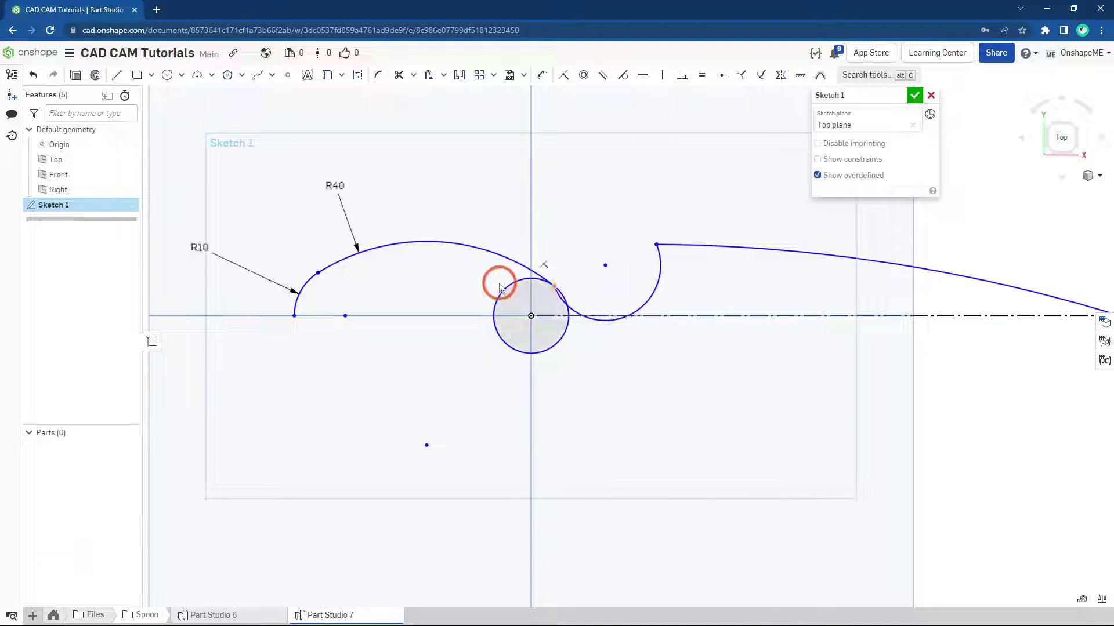
left_click_drag(499, 287, 515, 232)
left_click(582, 264)
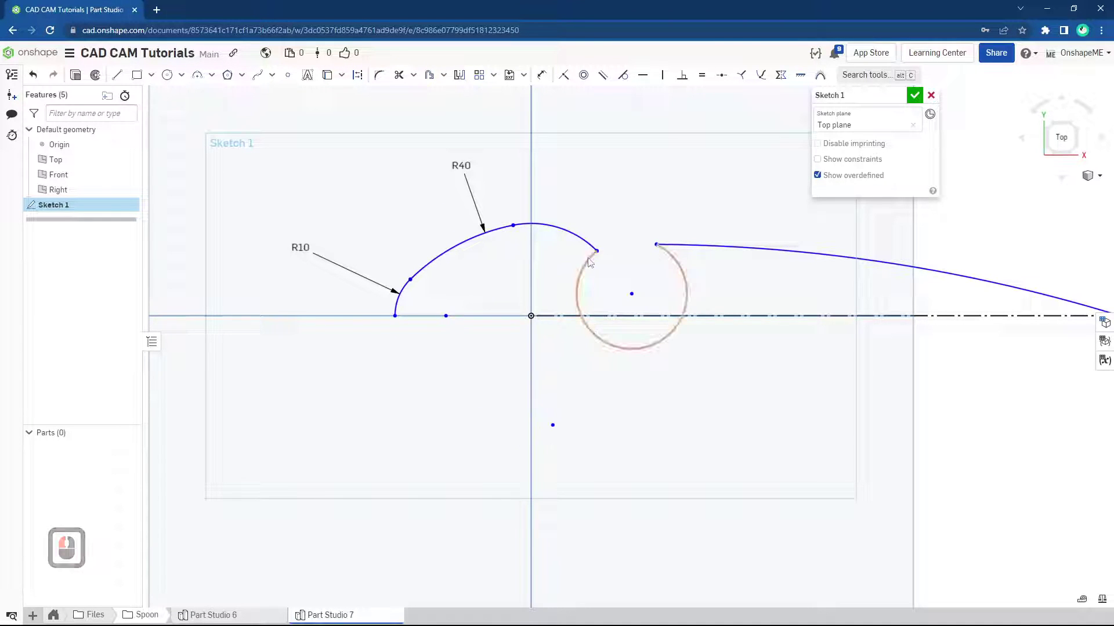
left_click(587, 244)
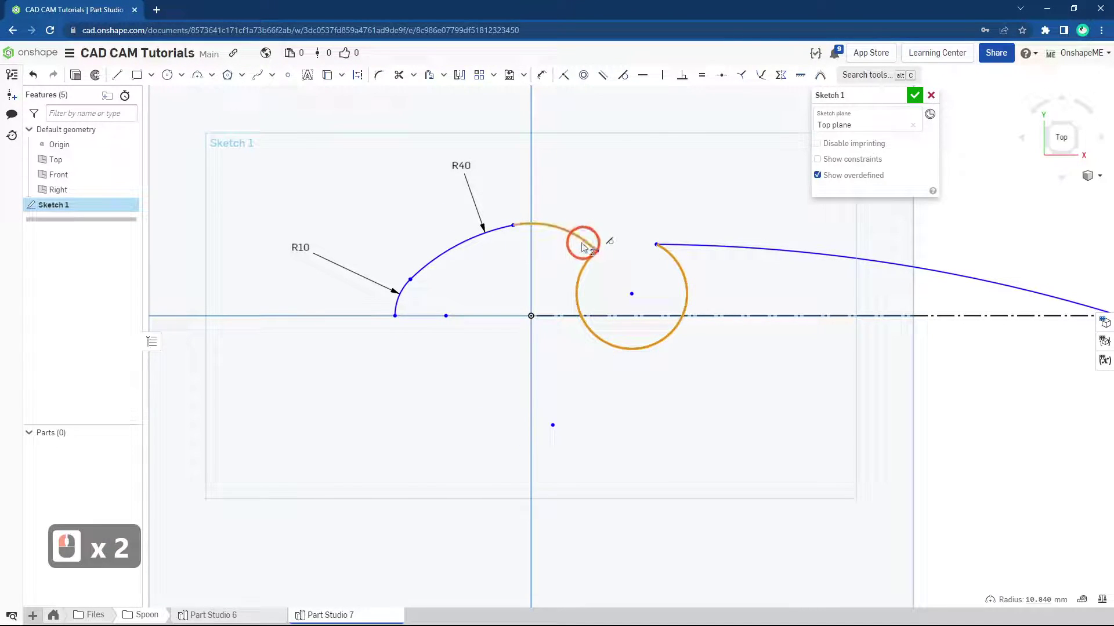
left_click(622, 75)
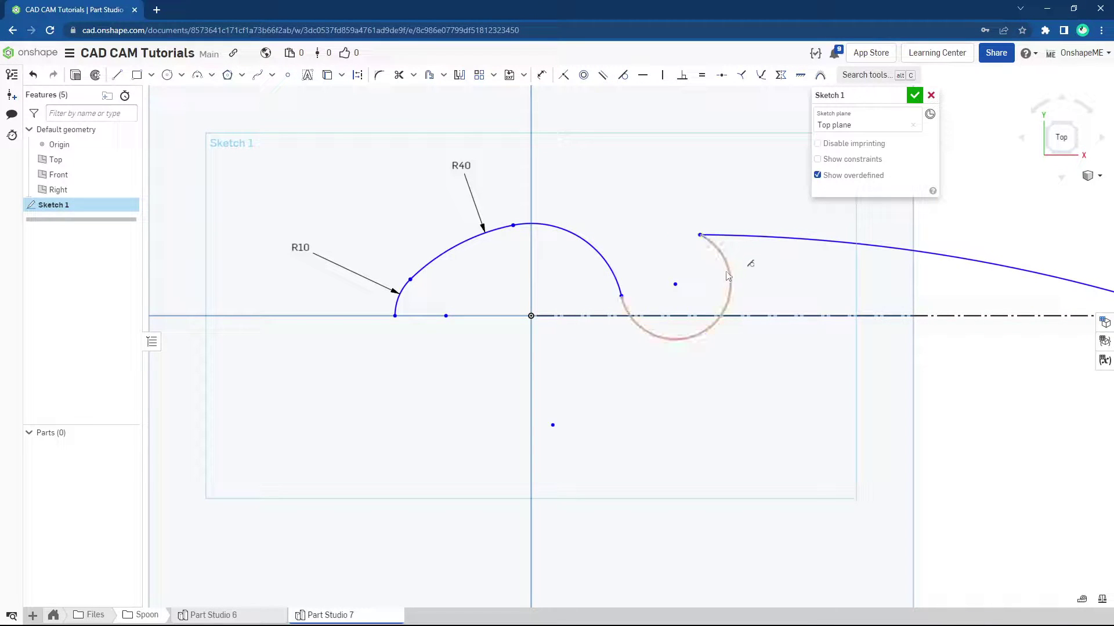
- Move the bowl-to-neck junction back toward the bowl and make the neck arc tangent to the long handle arc
mouse_move(618, 293)
left_mouse_down()
mouse_move(567, 251)
mouse_move(571, 265)
left_mouse_up()
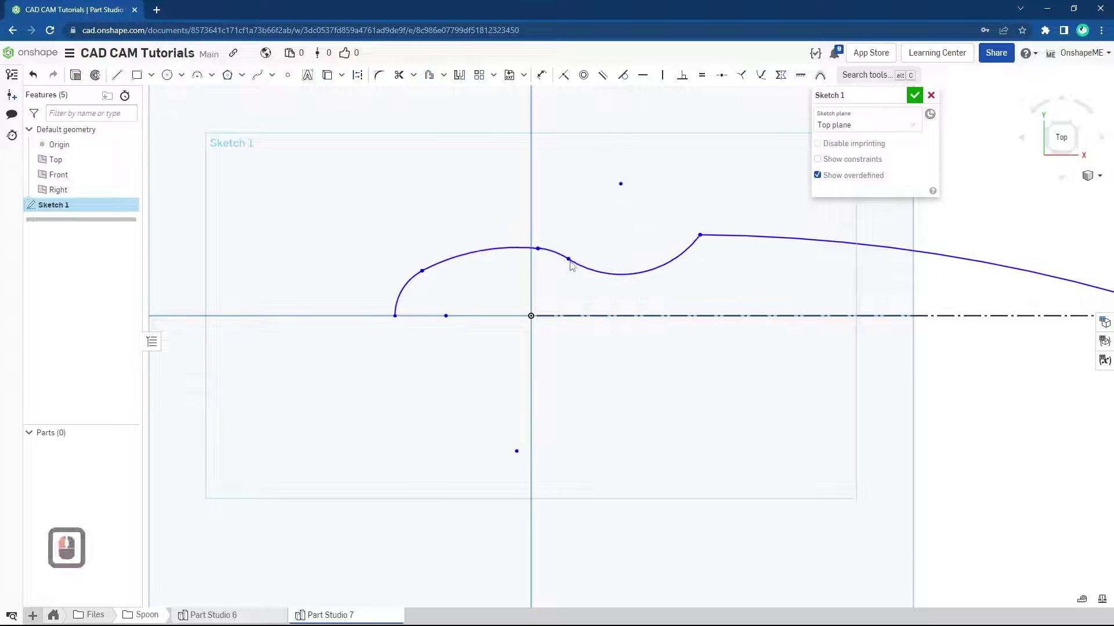
left_click(690, 249)
left_click(710, 238)
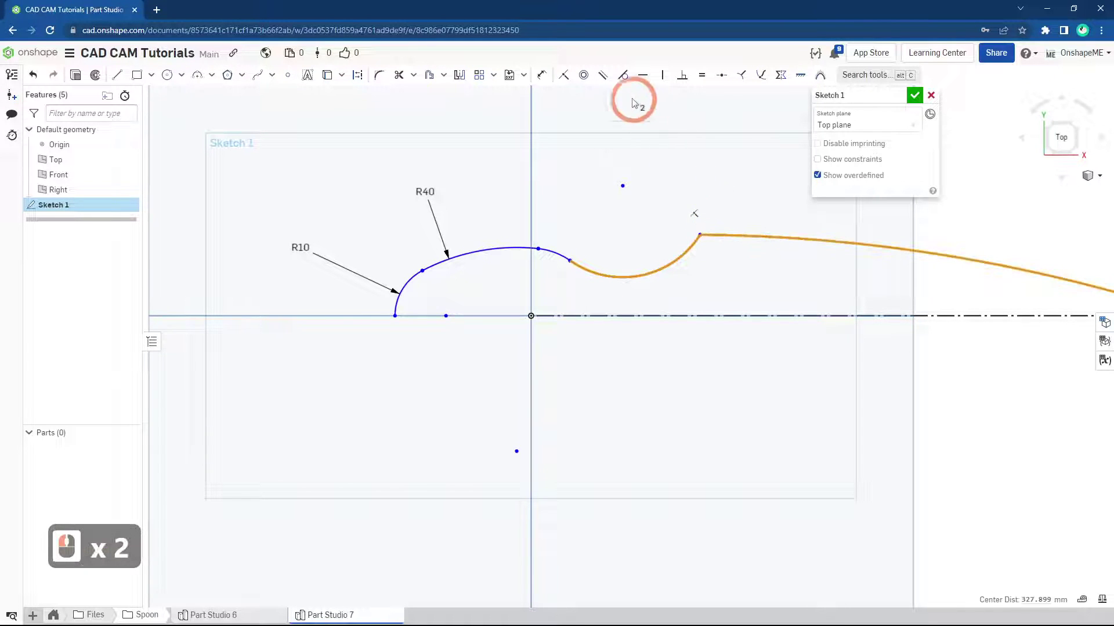
left_click(623, 75)
left_click(687, 317)
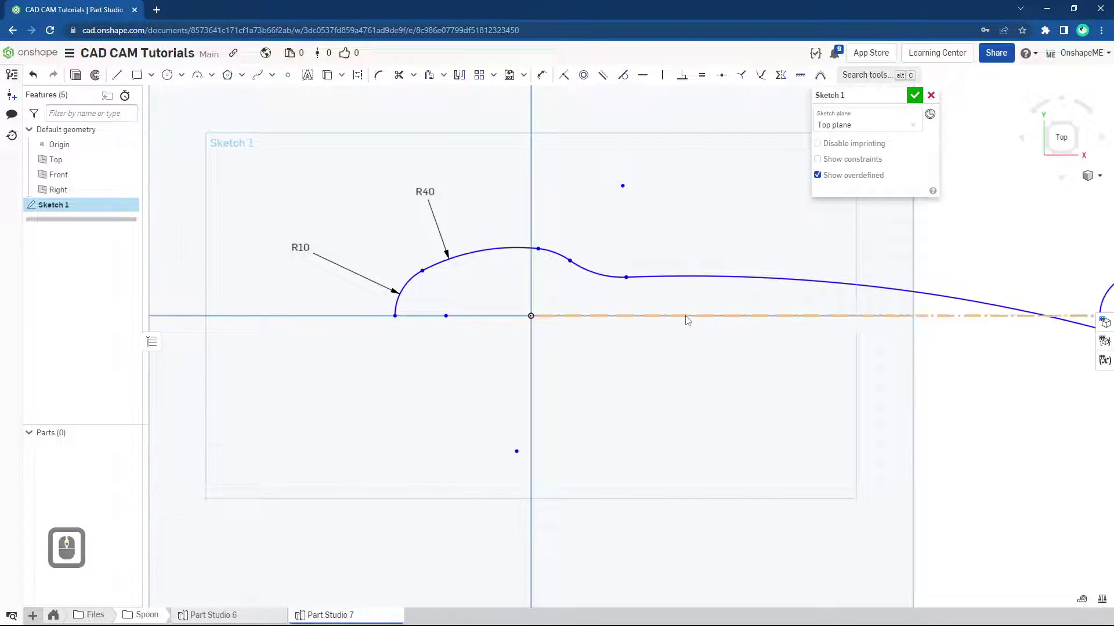
- Move the handle arc's far endpoint above the construction line and make the handle arc tangent to the handle-end arc
scroll(686, 315, "down", 3)
middle_click_drag(919, 348, 750, 355, "ctrl")
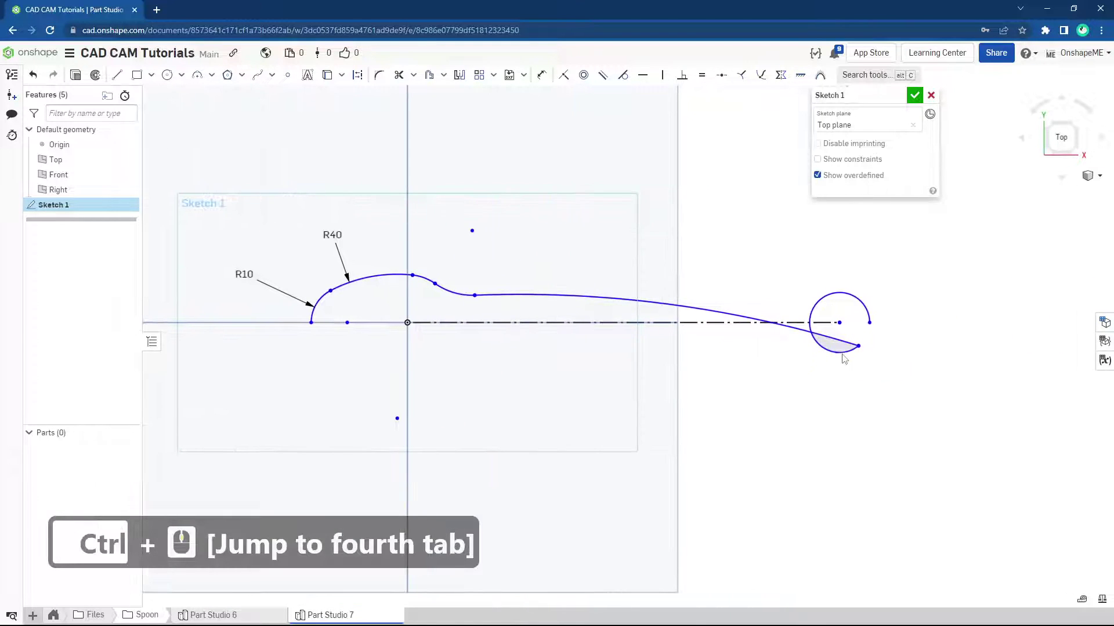
left_click_drag(859, 348, 824, 296)
left_click(837, 289)
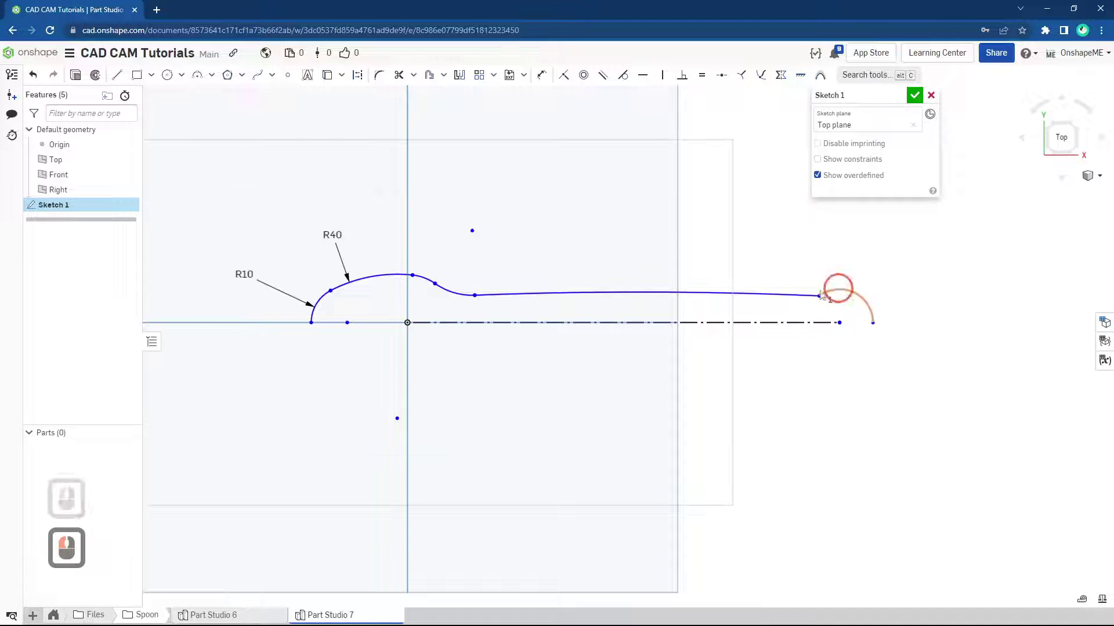
left_click(812, 294)
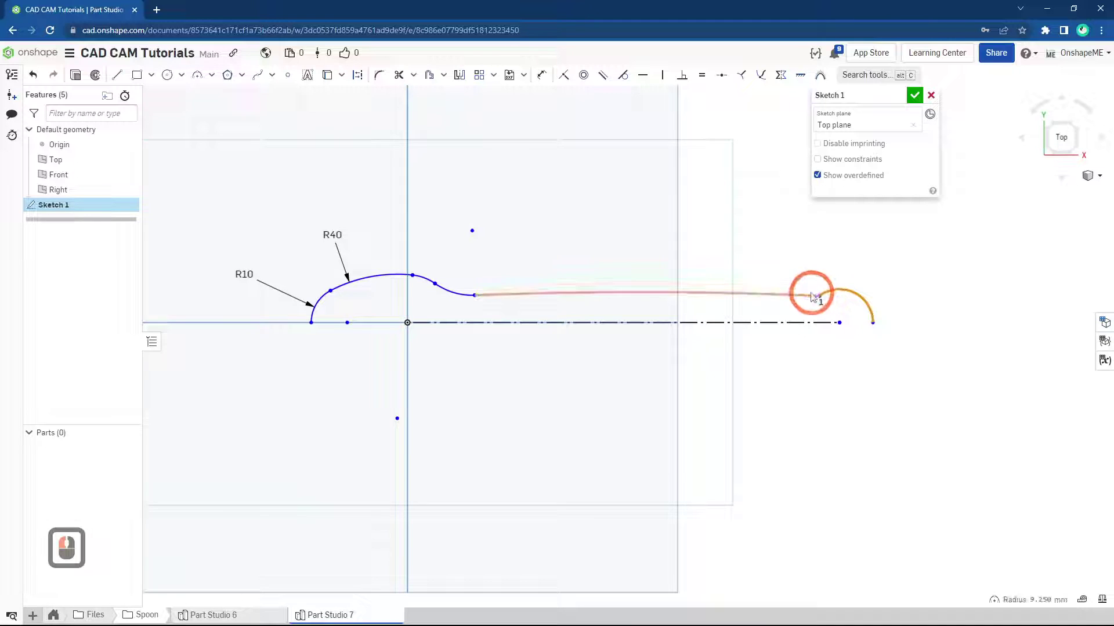
left_click(622, 75)
- Dimension the third bowl arc, centered on the origin, with a radius of 16.5 mm
scroll(335, 335, "up", 2)
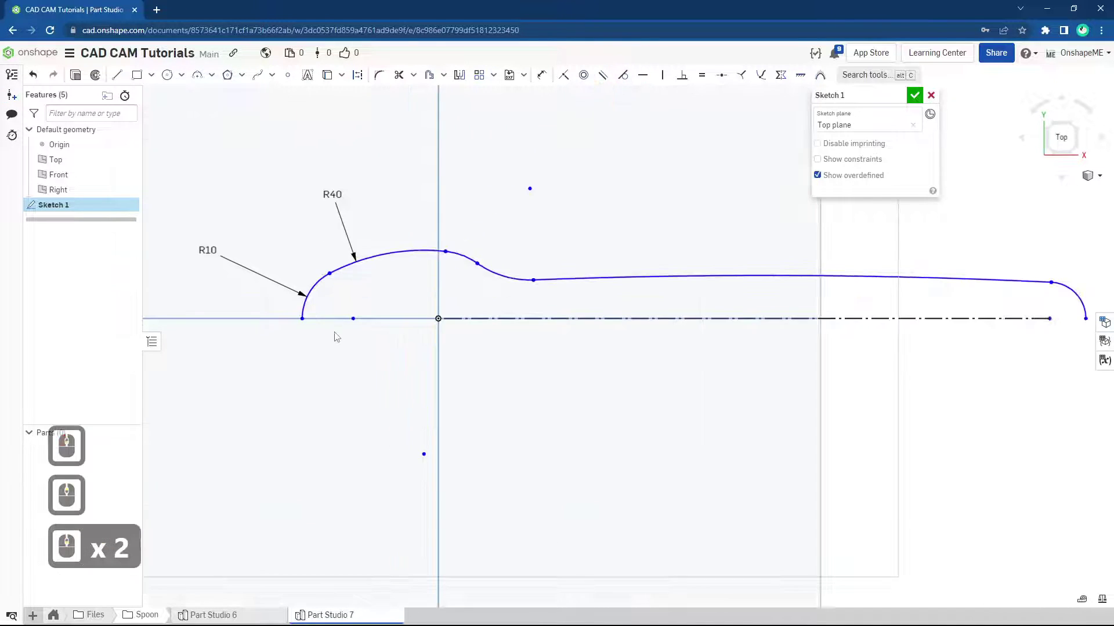
key("s")
left_click(451, 368)
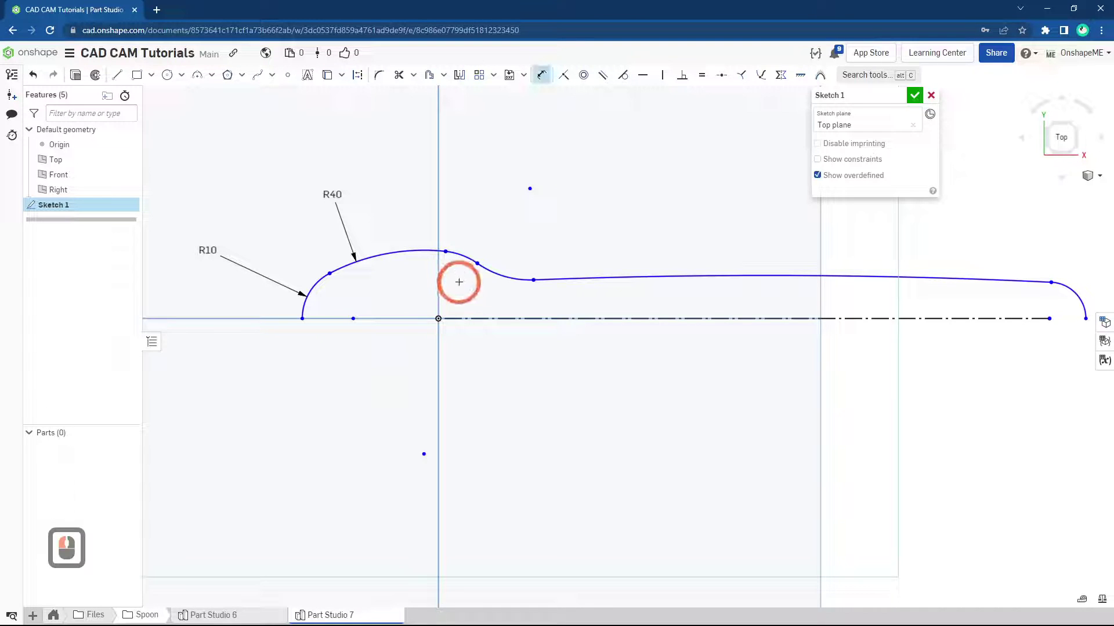
left_click(467, 258)
double_click(498, 173)
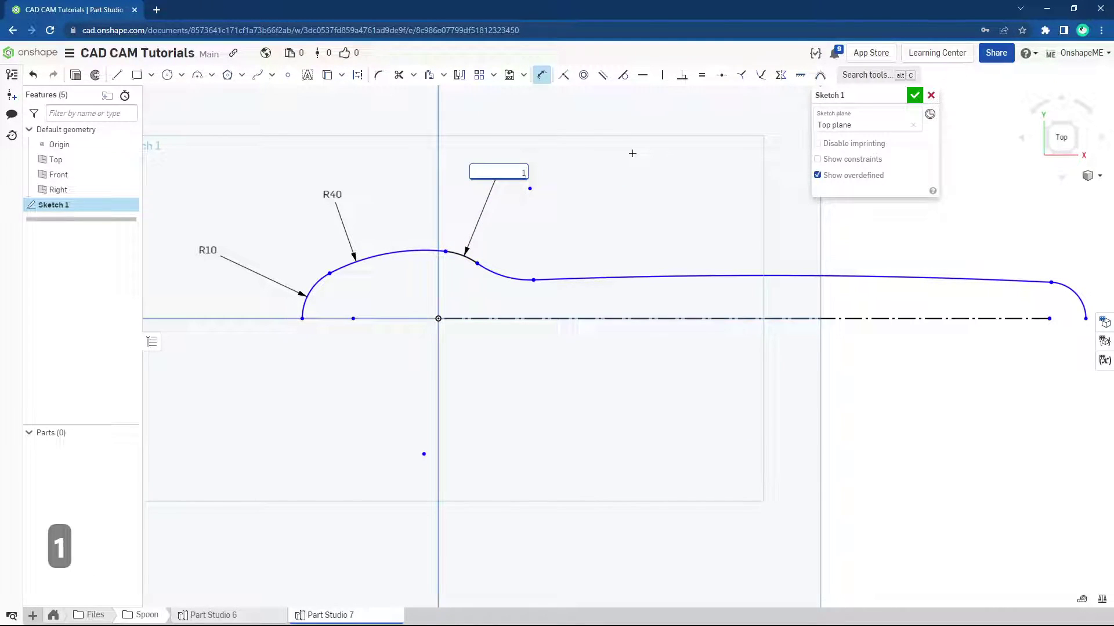
key("Return")
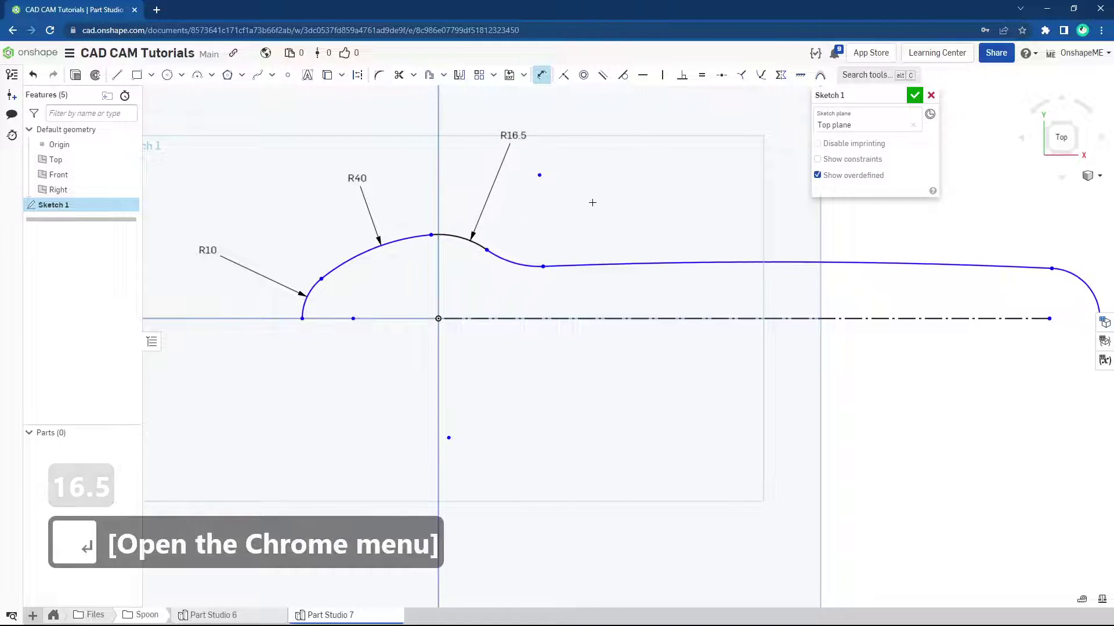
- Dimension the neck arc between bowl and handle with a radius of 6 mm
left_click(591, 198)
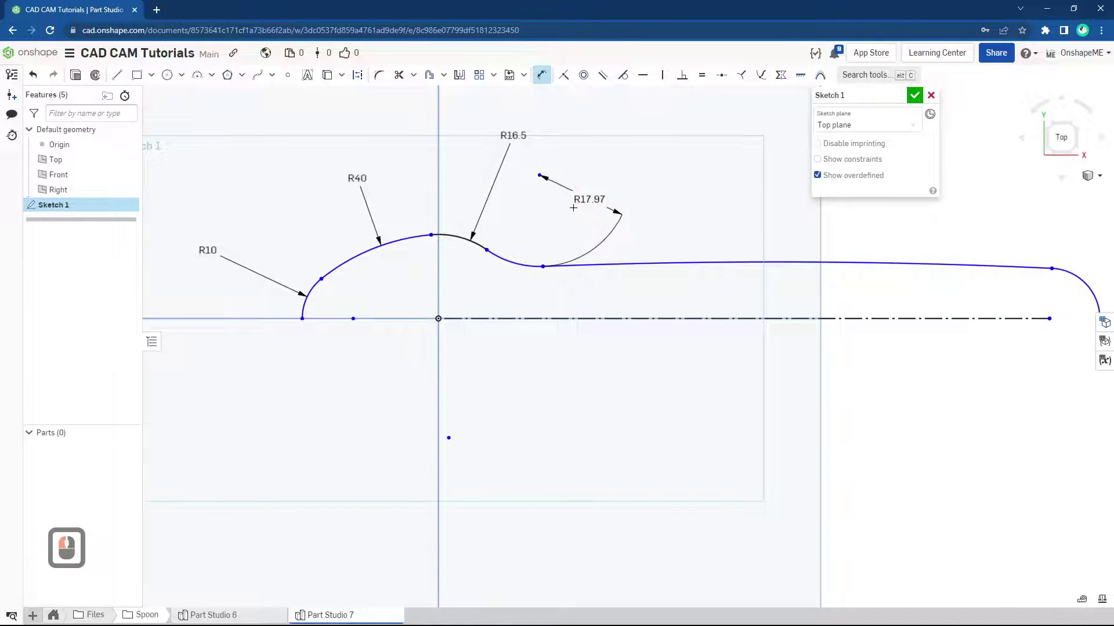
left_click_drag(573, 207, 557, 215)
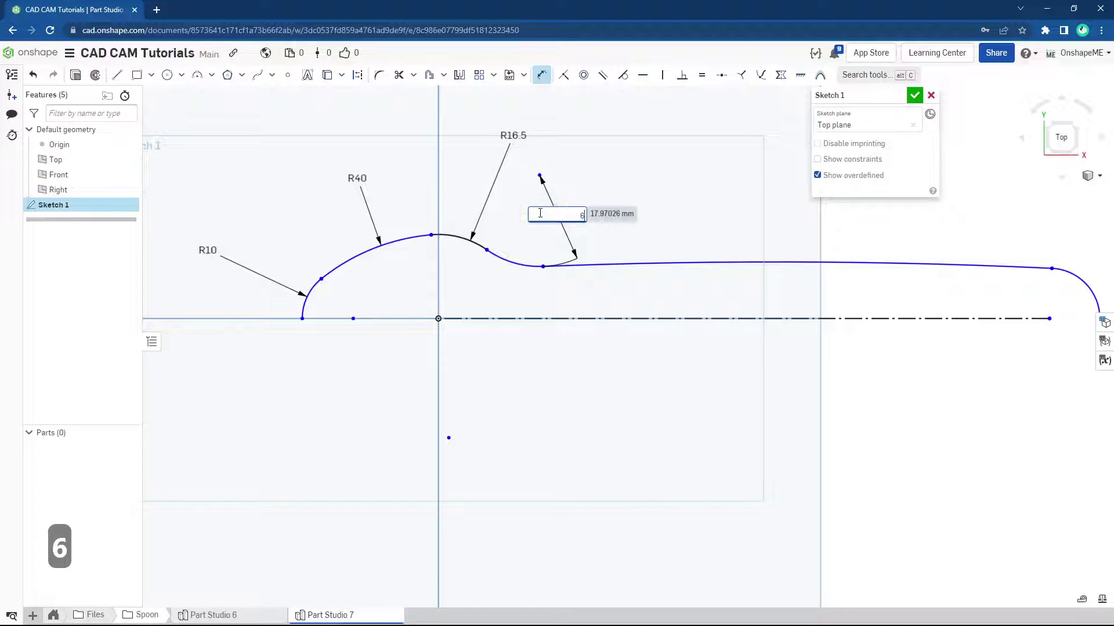
type("6")
key("Return")
- Dimension the long handle arc with a radius of 600 mm
right_click_drag(598, 323, 329, 412, "ctrl")
left_click(622, 342)
left_click(626, 275)
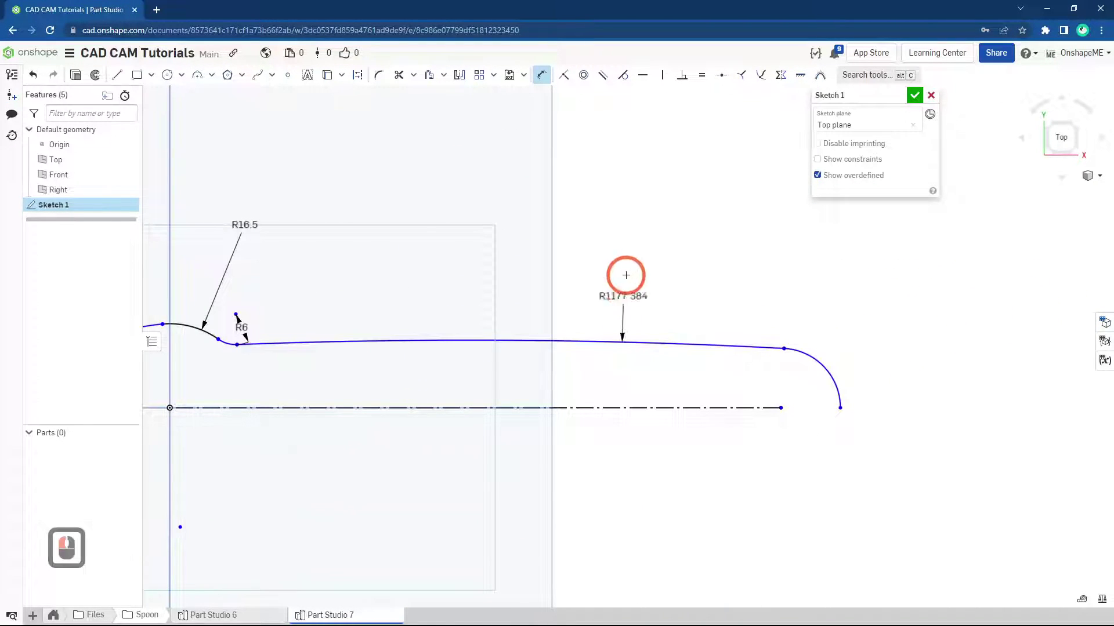
left_click(655, 267)
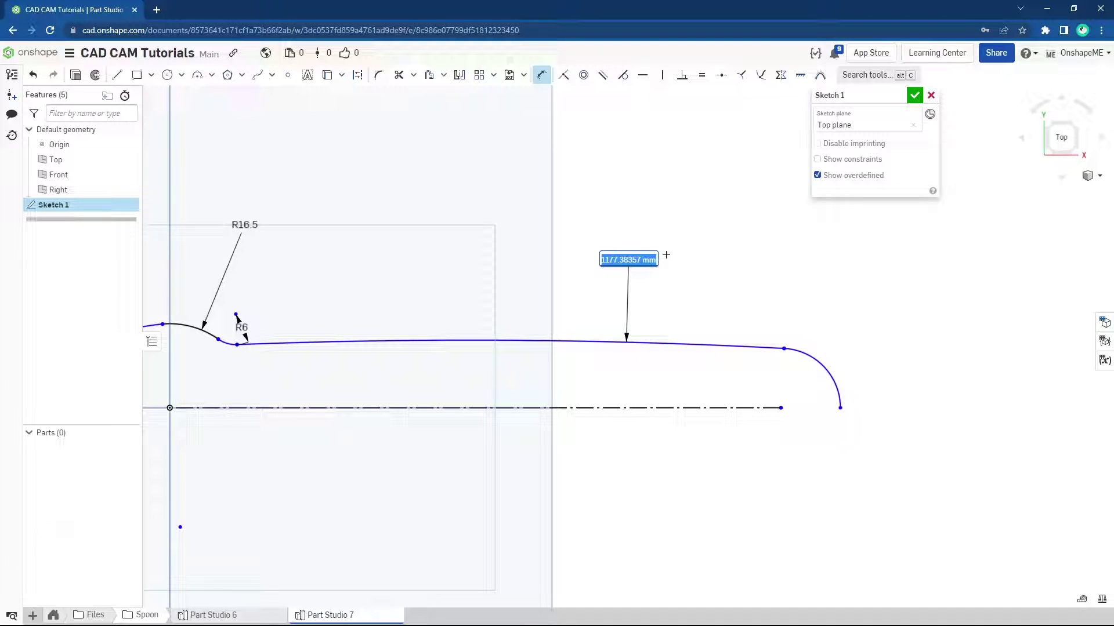
type("600")
key("Return")
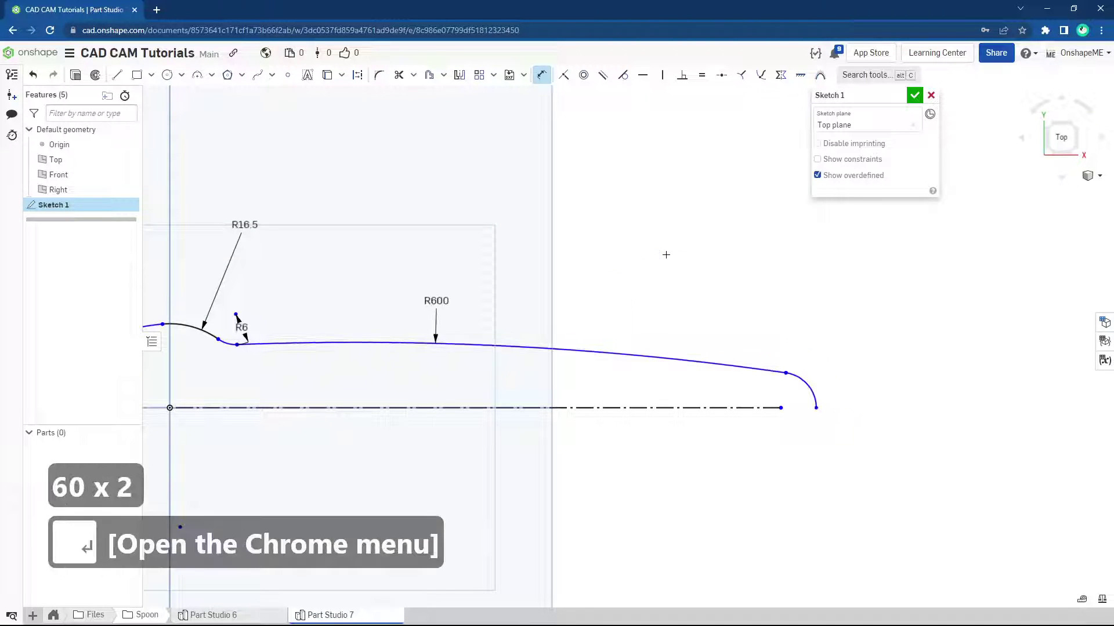
- Dimension the arc at the handle's end with a radius of 6 mm
left_click(804, 386)
left_click(902, 317)
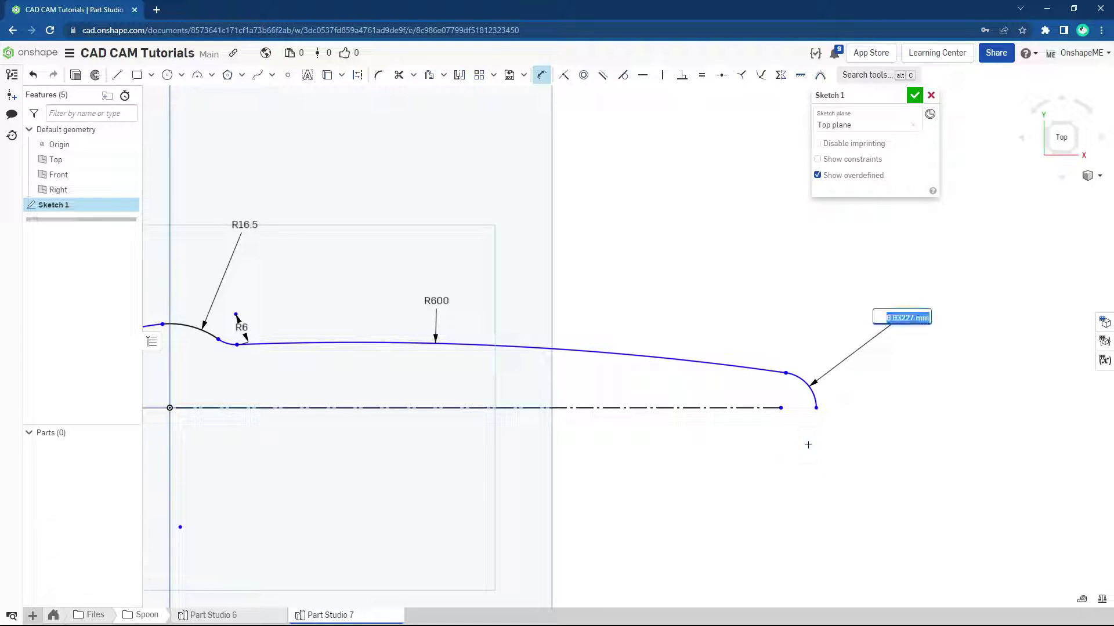
type("6")
key("Return")
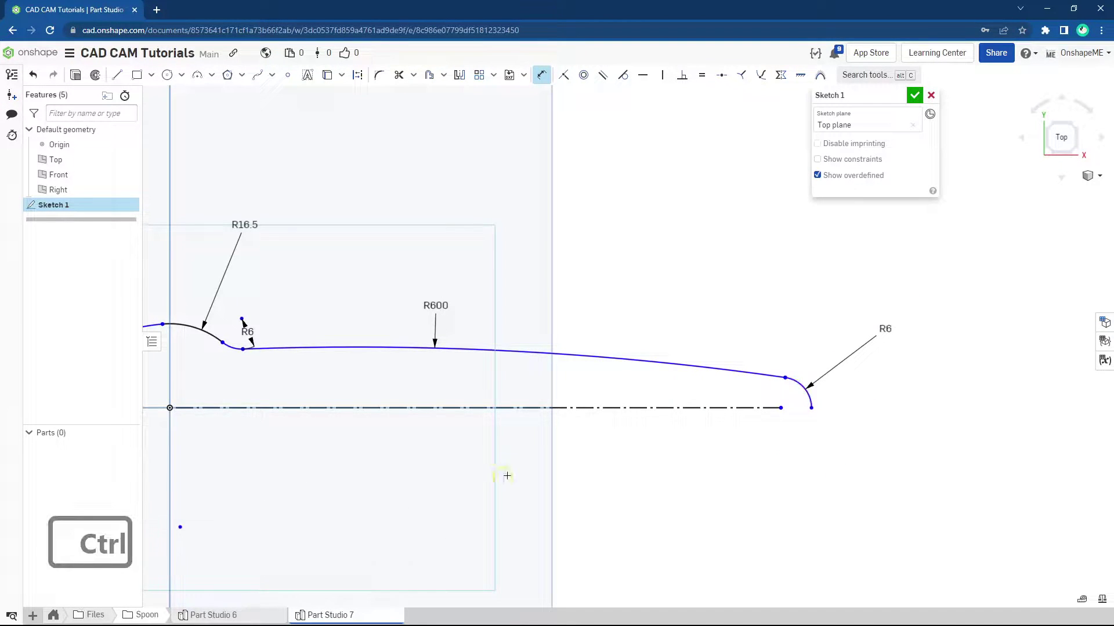
- Set the vertical distance from the neck arc's center to the construction line to 9 mm
middle_click_drag(507, 476, 657, 464, "ctrl")
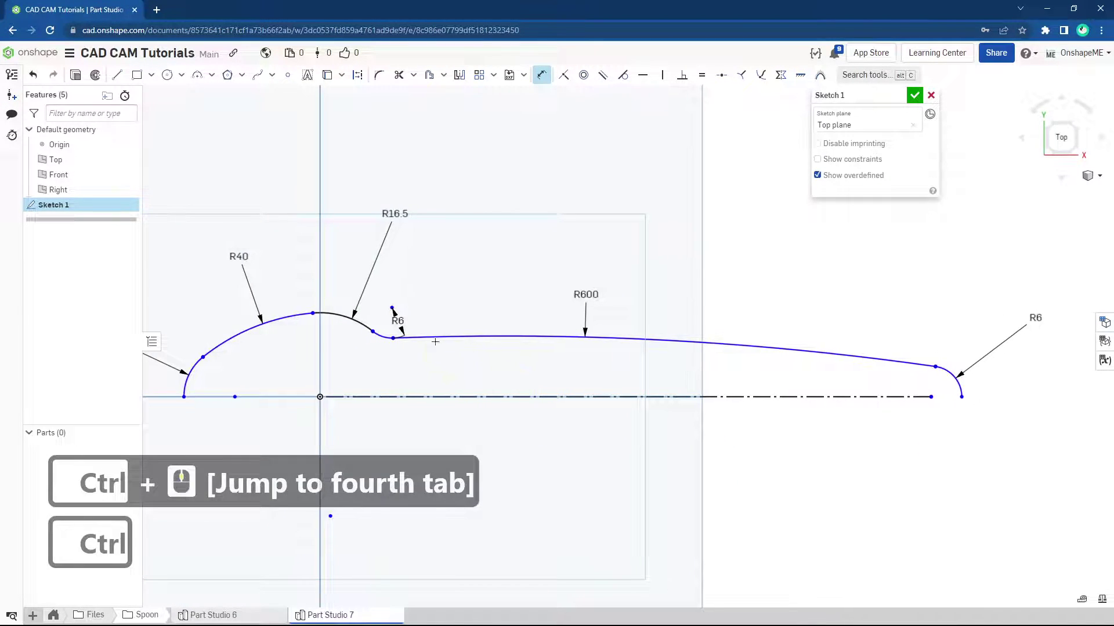
left_click(392, 308)
left_click(419, 397)
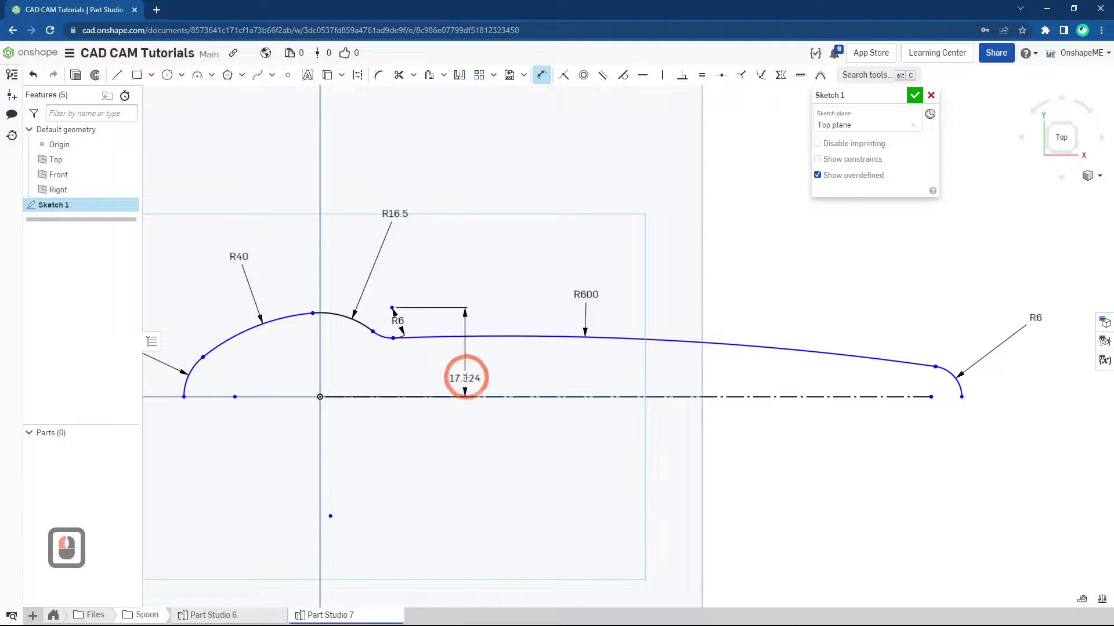
left_click(462, 378)
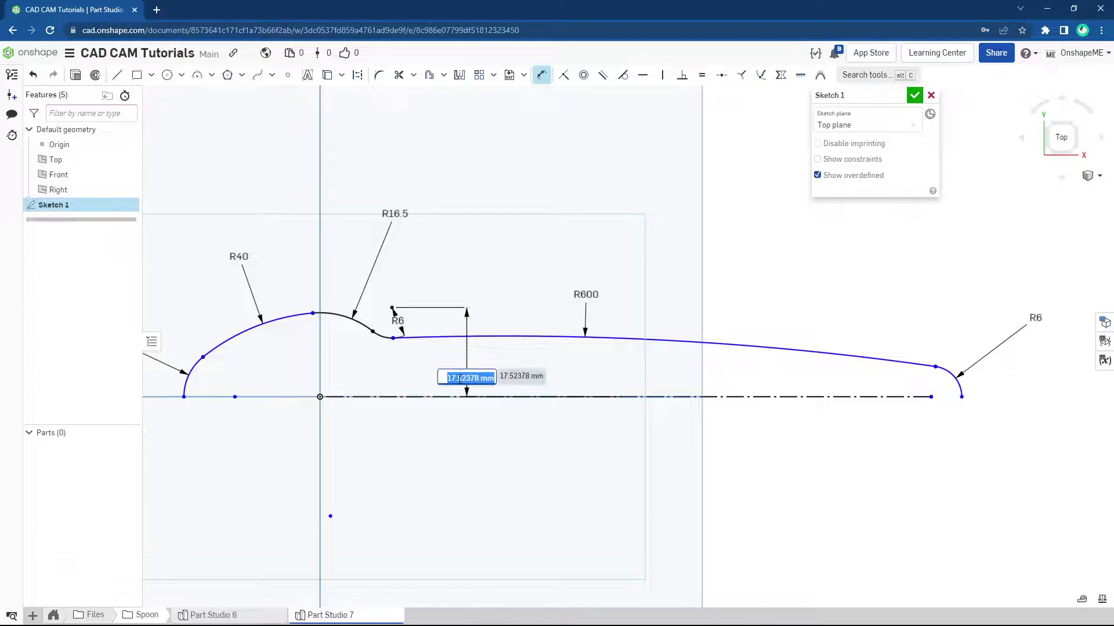
type("9")
key("Return")
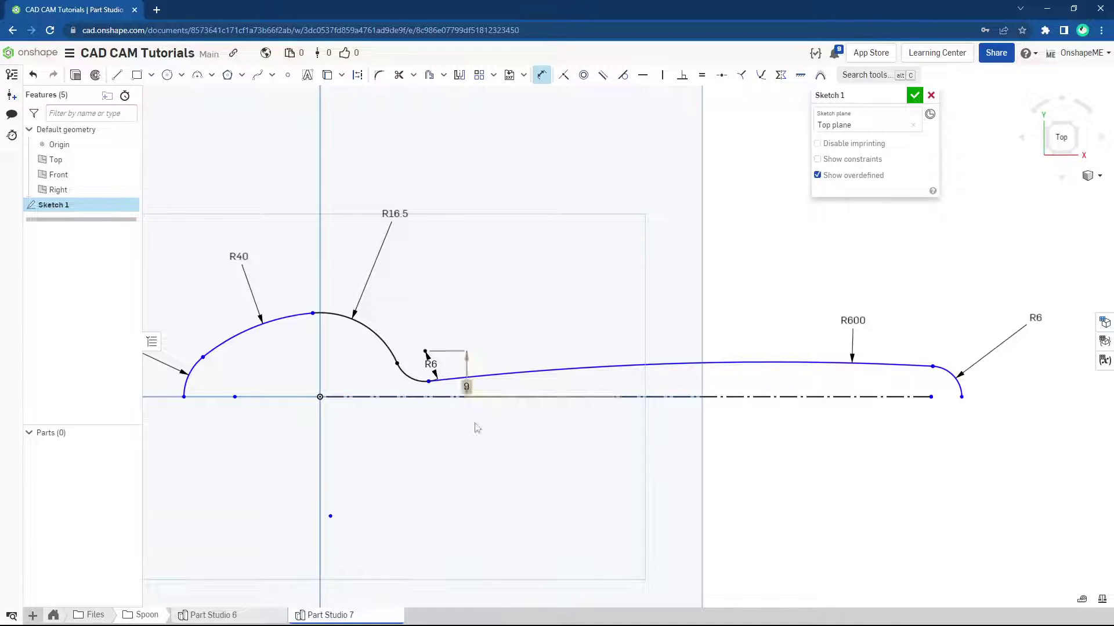
- Set the horizontal distance from the center of the bowl's tip arc to the origin to 22.5 mm
middle_click_drag(482, 482, 516, 443, "ctrl")
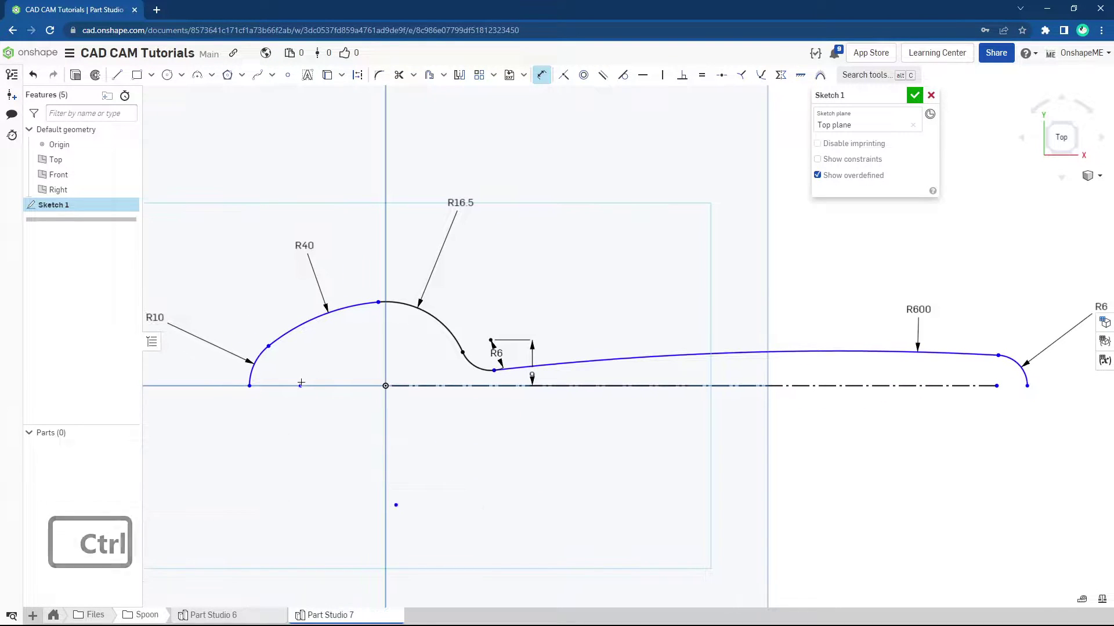
left_click(299, 386)
left_click(387, 386)
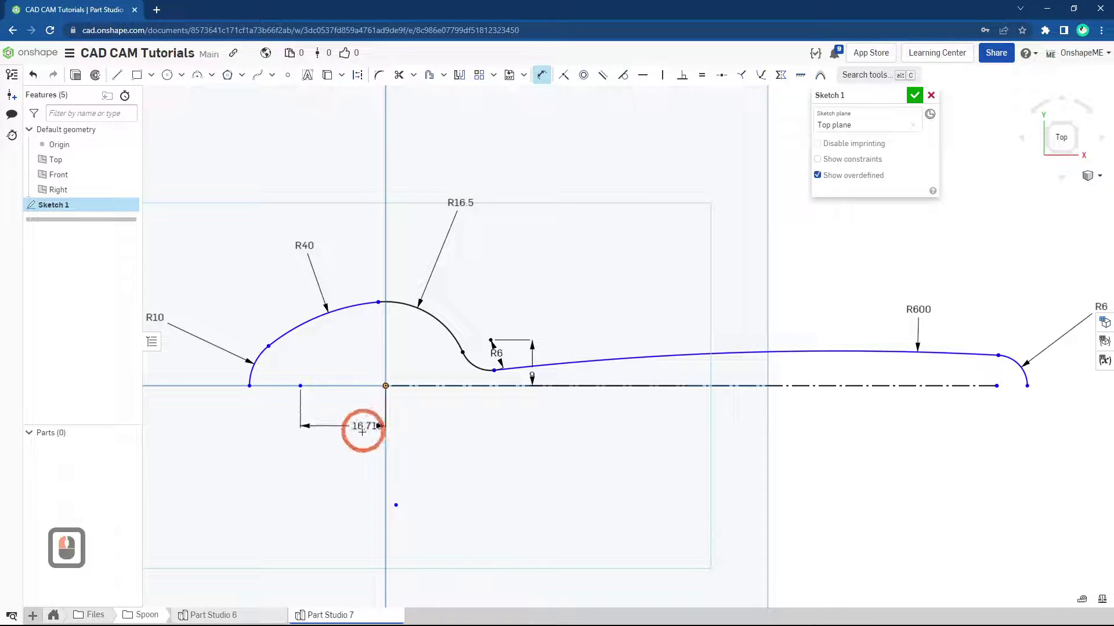
double_click(354, 432)
type("22.5")
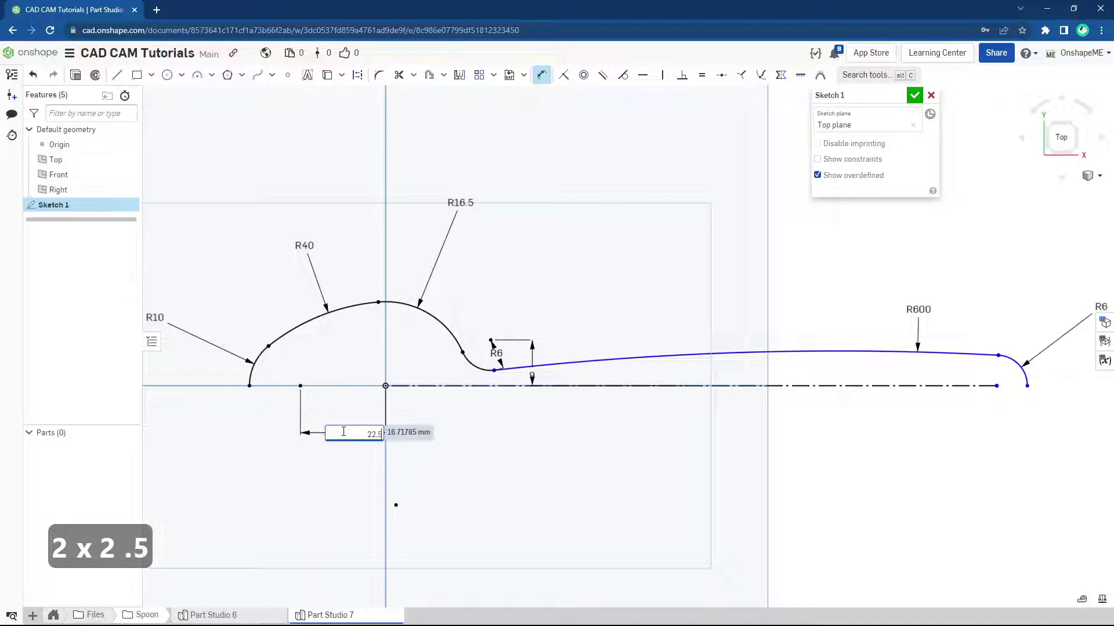
key("Return")
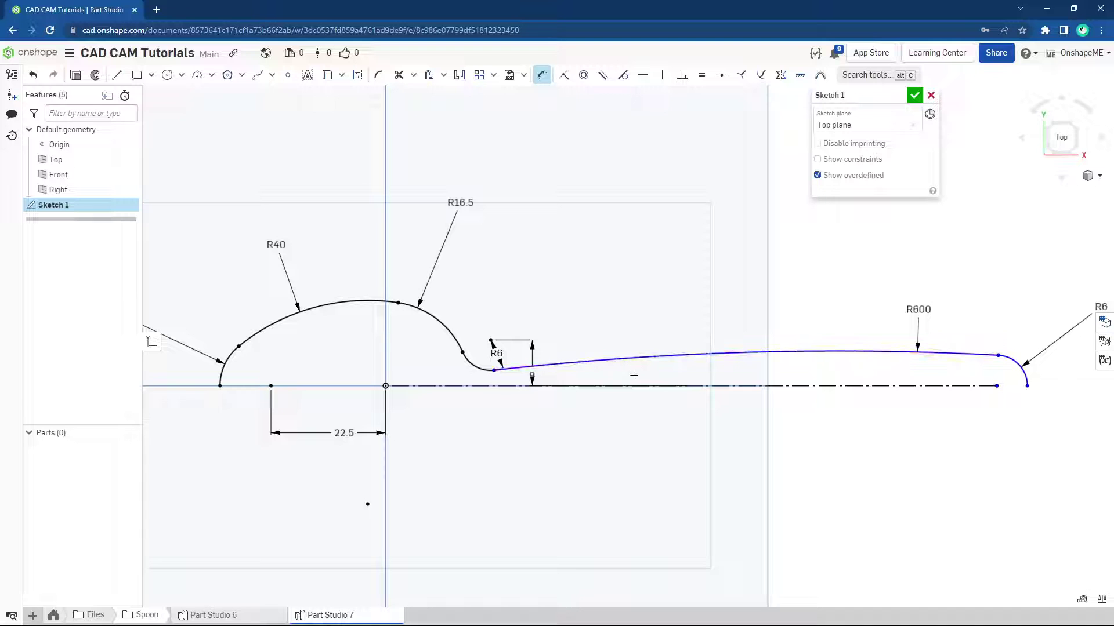
- Set the horizontal distance from the origin to the center of the handle's end arc to 105 mm
middle_click_drag(844, 435, 817, 429, "ctrl")
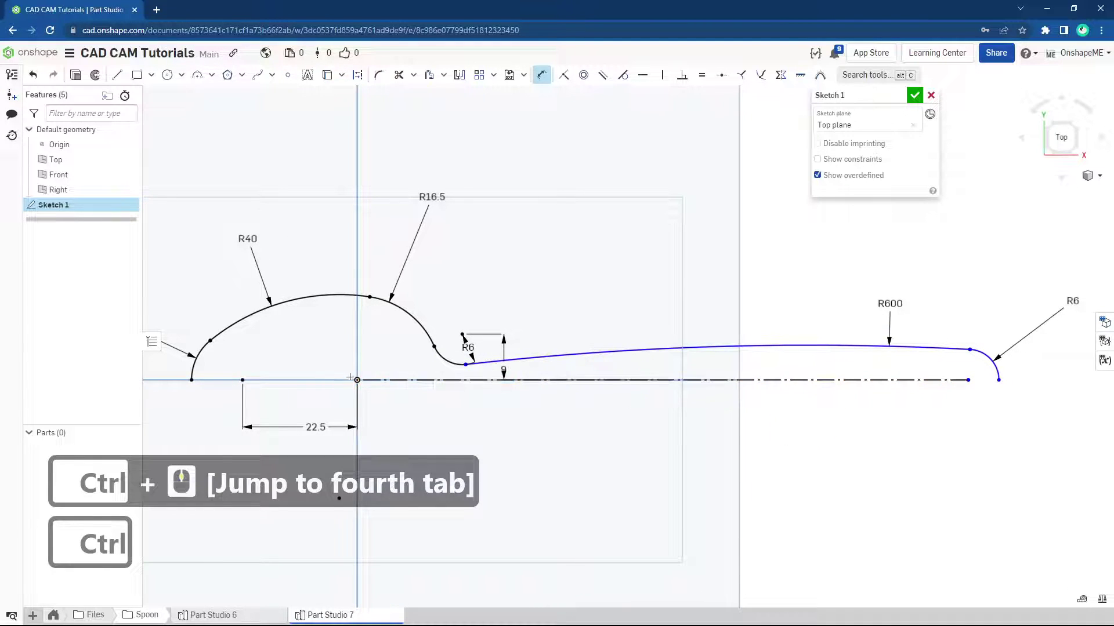
left_click(406, 381)
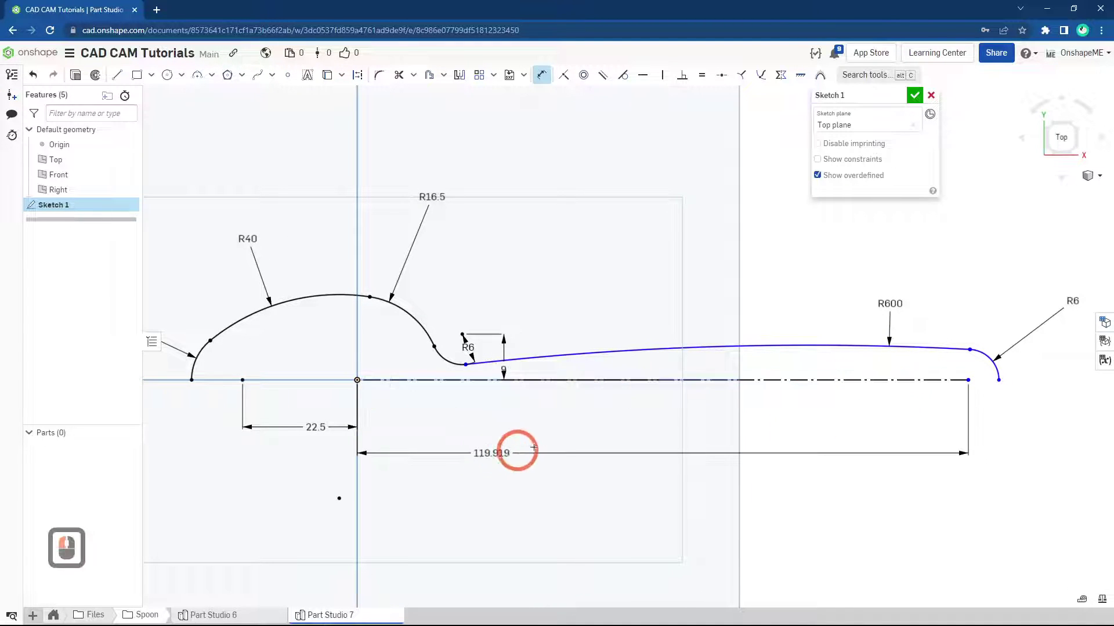
left_click(746, 441)
type("1")
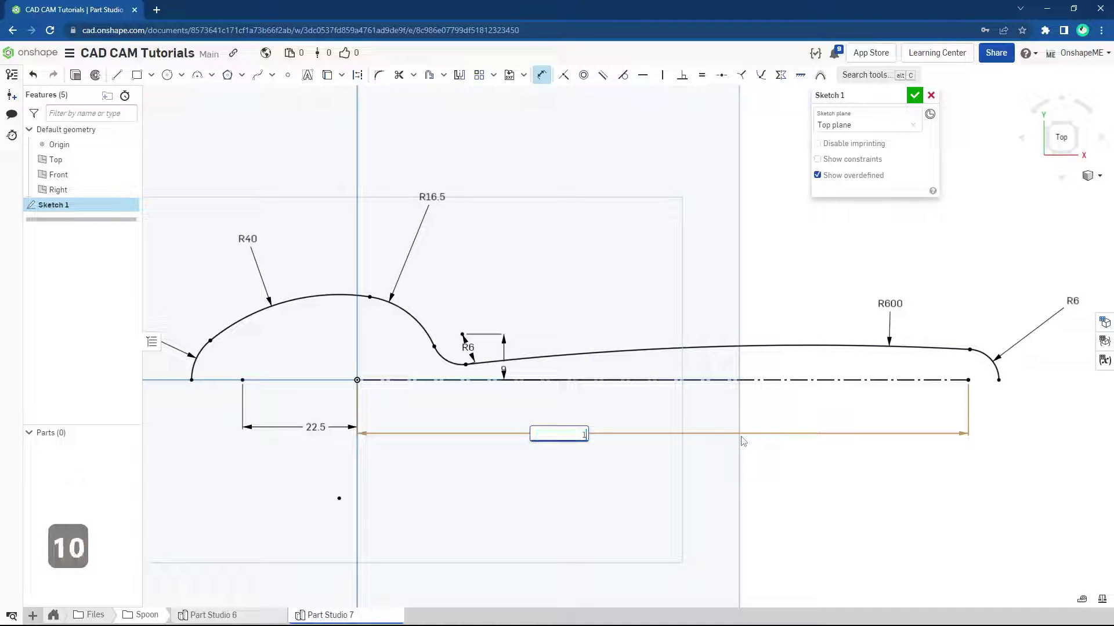
type("05")
key("Return")
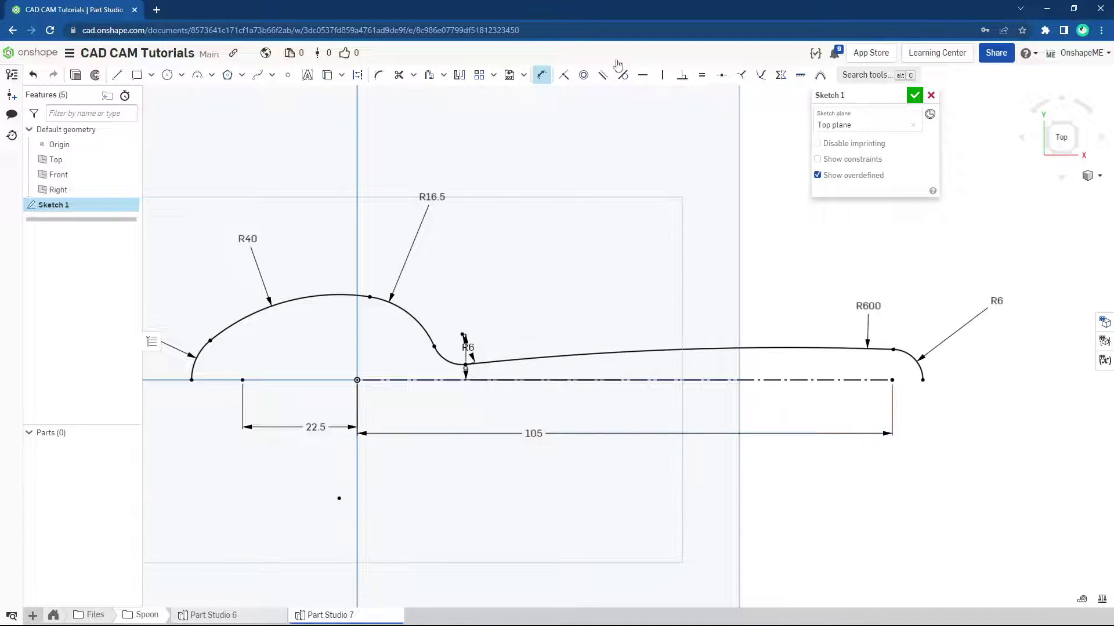
- Mirror the complete half-outline about the horizontal construction line and finish the sketch
left_click(463, 83)
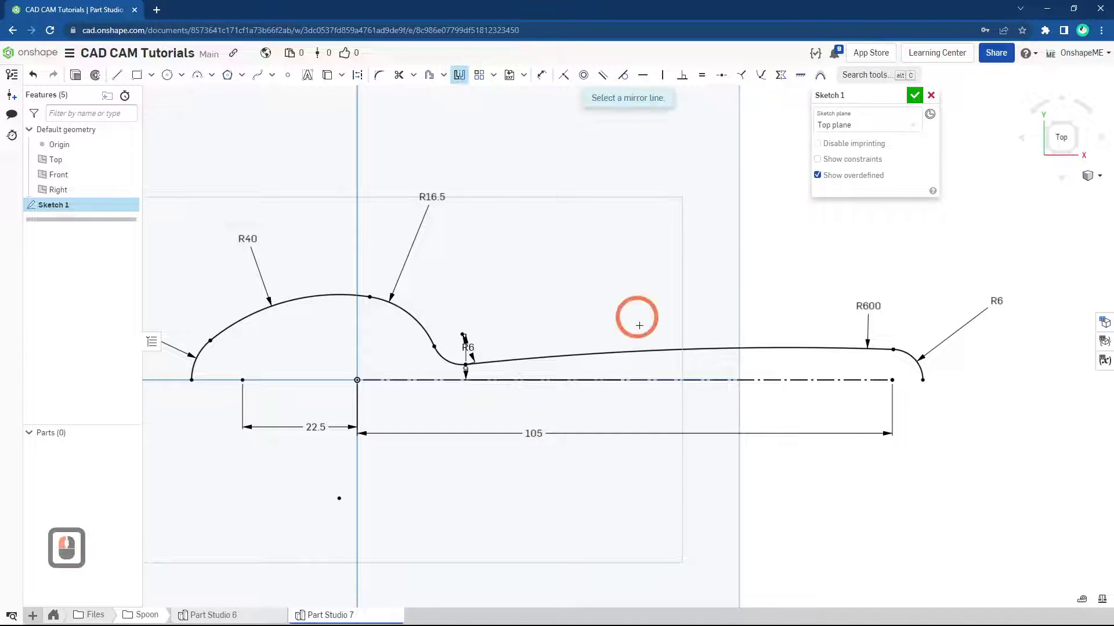
left_click(638, 380)
scroll(633, 419, "down", 5)
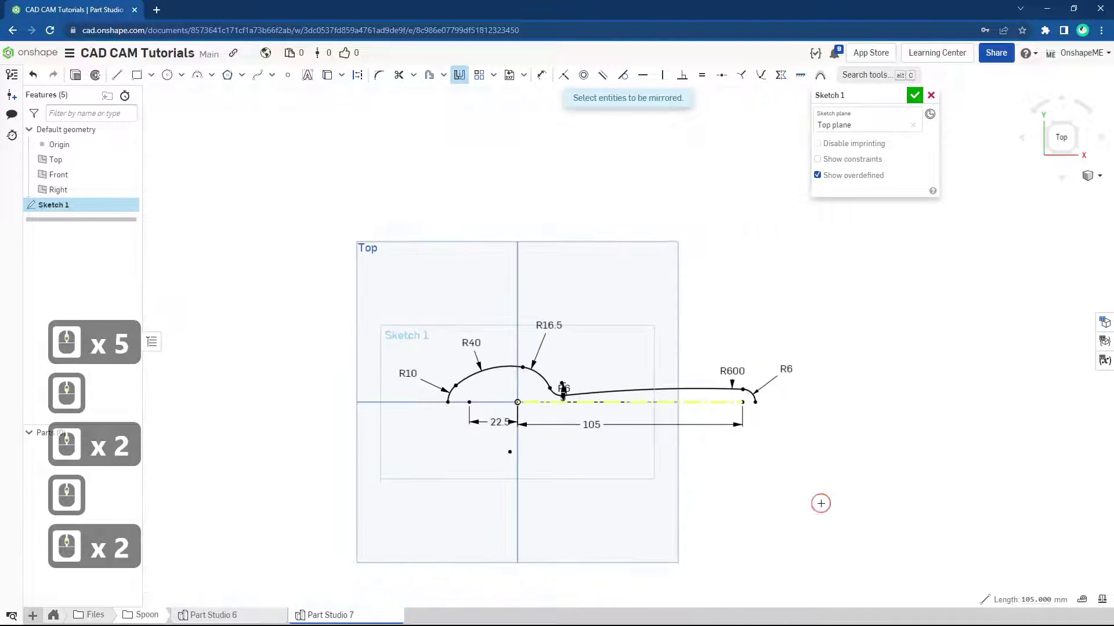
mouse_move(821, 503)
left_mouse_down()
mouse_move(639, 395)
mouse_move(388, 301)
mouse_move(356, 306)
left_mouse_up()
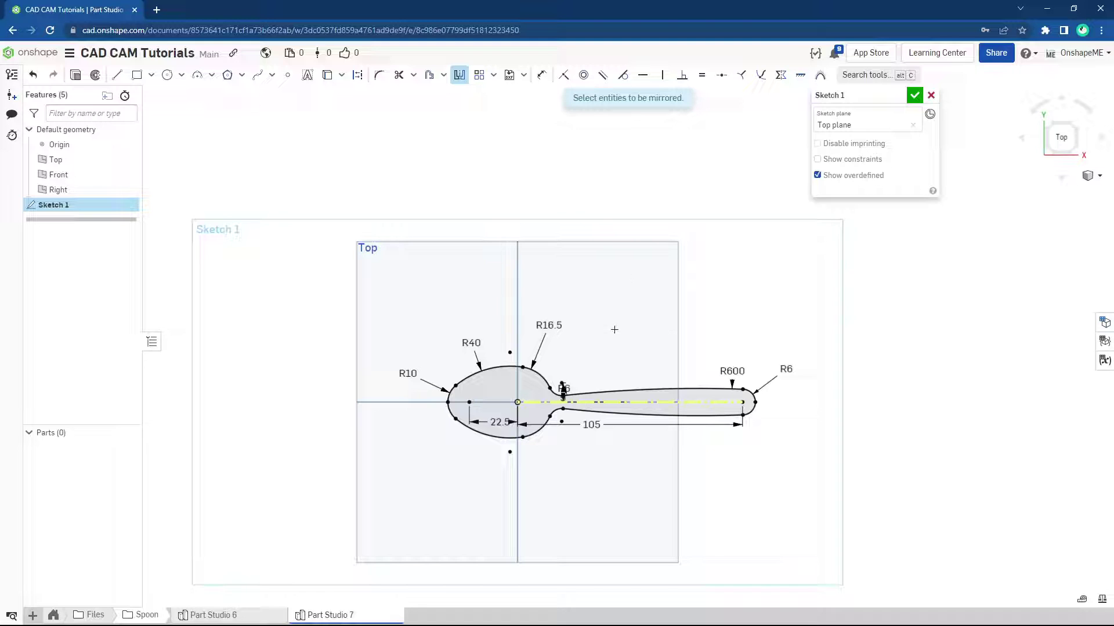
mouse_move(615, 330)
middle_mouse_down()
mouse_move(603, 298)
mouse_move(839, 142)
mouse_move(771, 236)
mouse_move(802, 211)
middle_mouse_up()
left_click(914, 96)
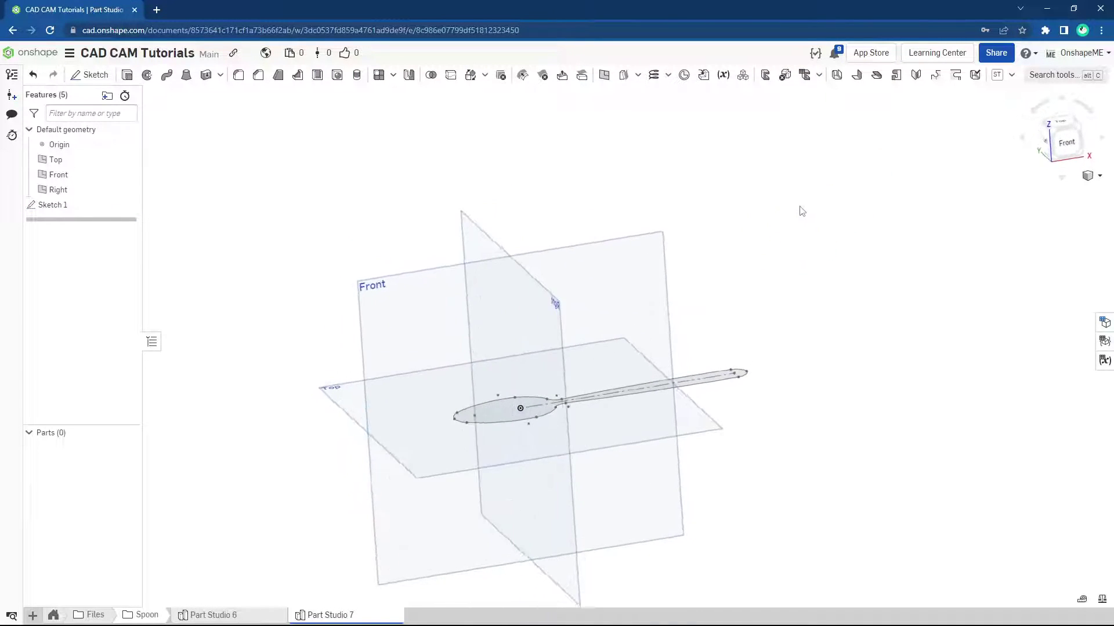
- Start a new sketch on the Front plane and view it straight on
left_click(389, 292)
right_click(389, 292)
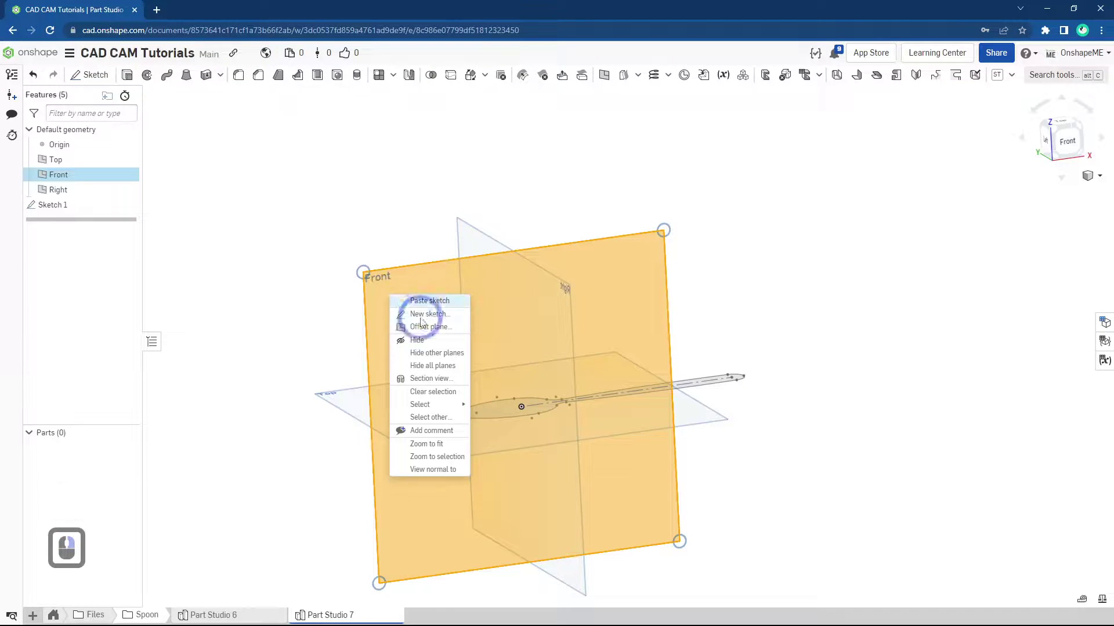
left_click(426, 313)
key("n")
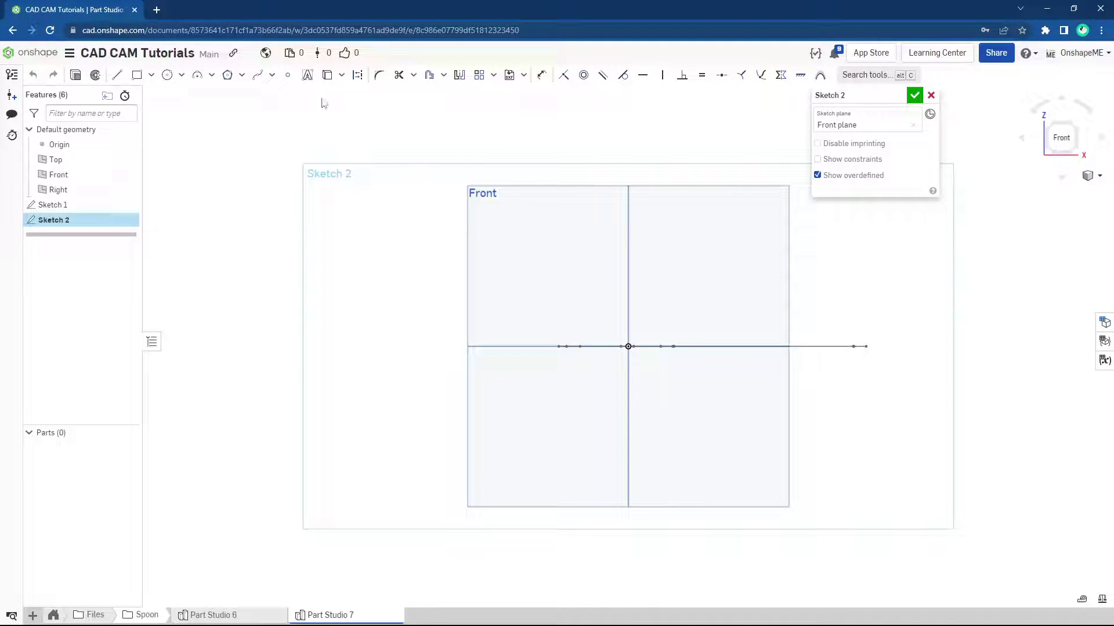
- Sketch two connected three-point arcs of about 24 mm radius below the origin, a concave bowl arc followed by a convex neck arc
left_click(200, 76)
left_click(567, 435)
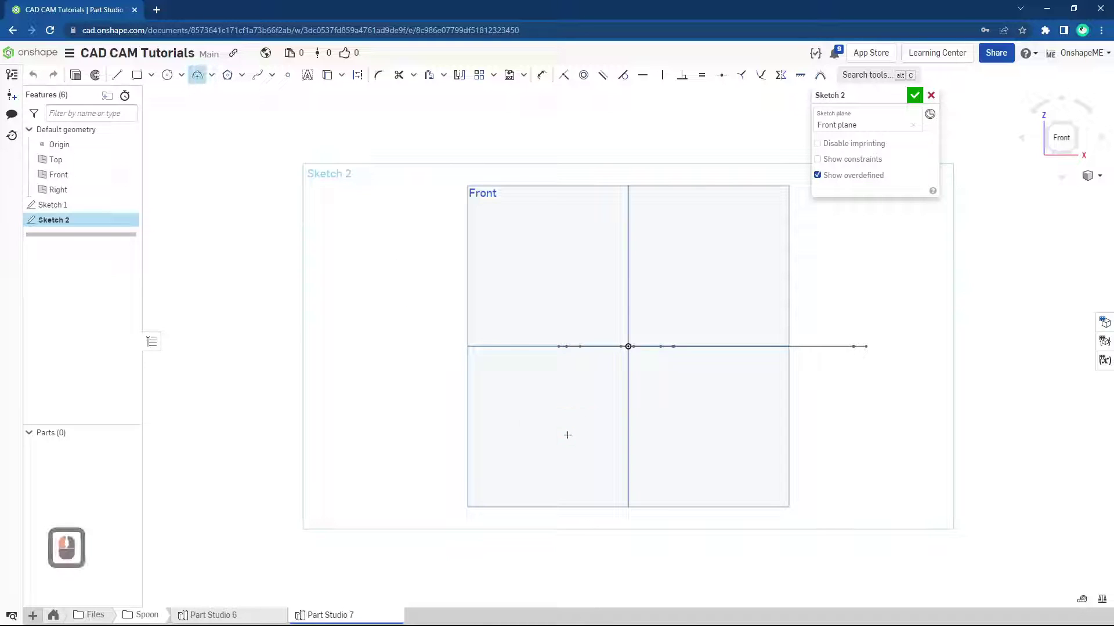
left_click(617, 421)
scroll(610, 428, "up", 8)
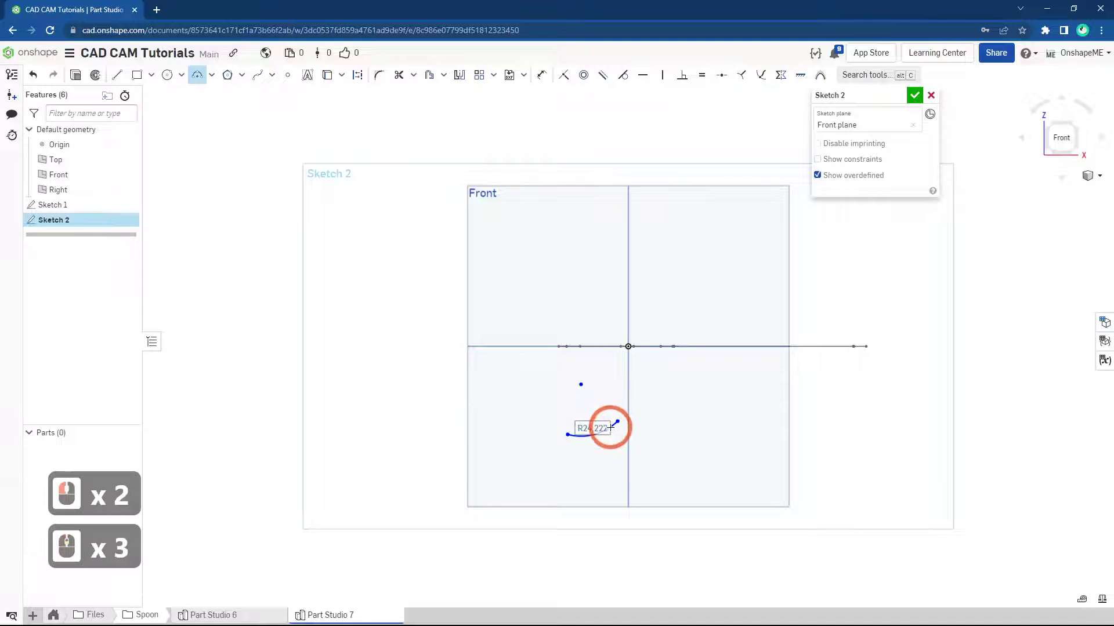
left_click(628, 416)
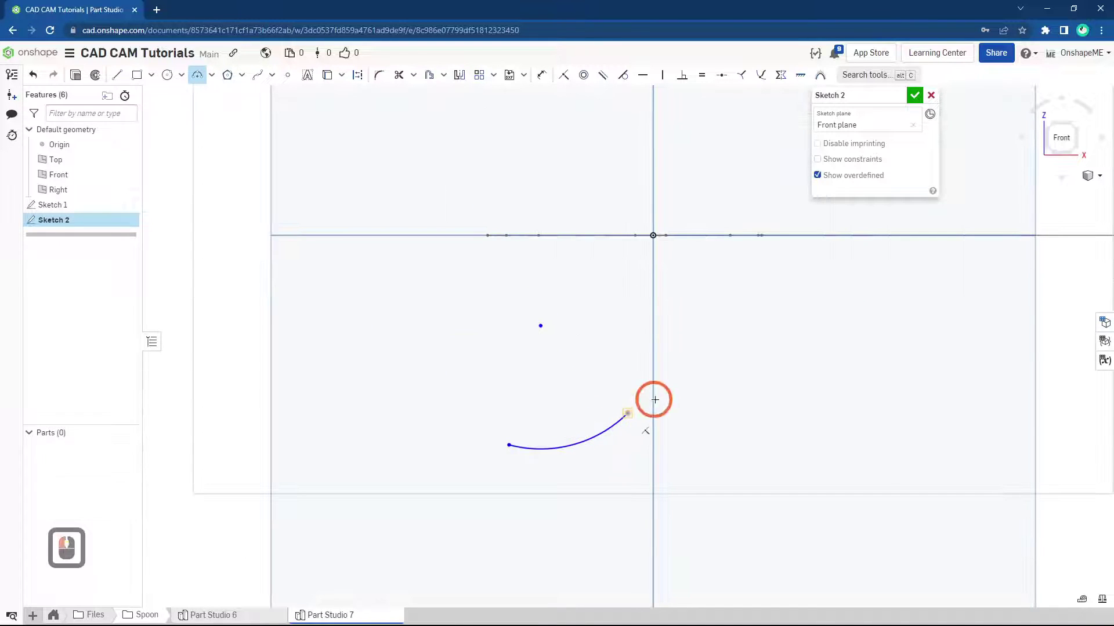
left_click(706, 392)
left_click(704, 393)
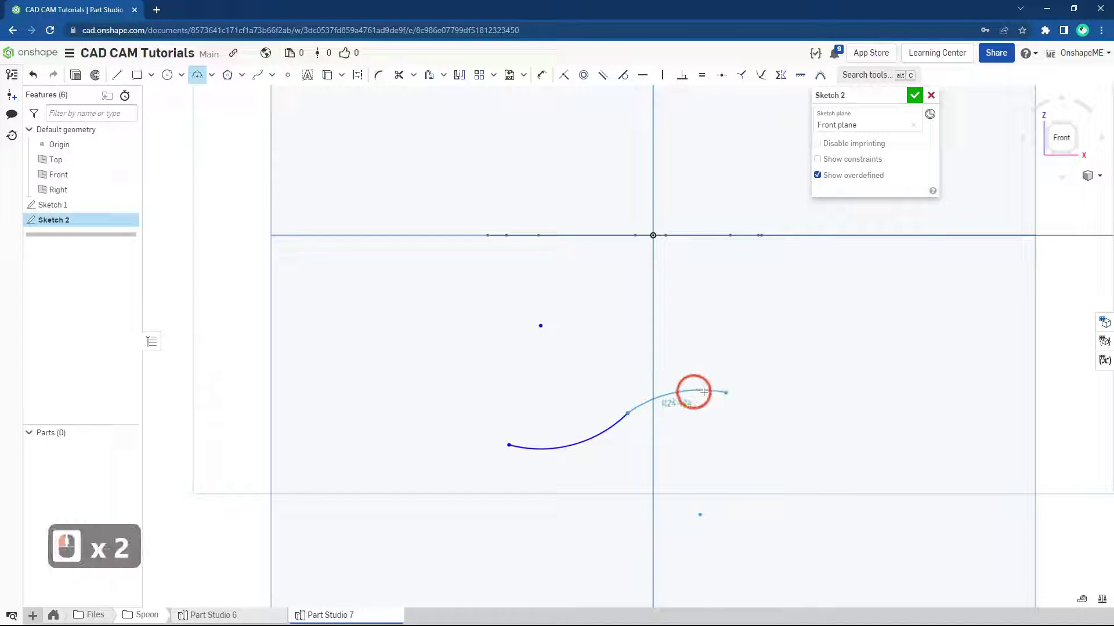
- Sketch a long, shallow, upward-curving handle arc from the neck arc's free end to a point below the spoon outline's handle end
left_click_drag(725, 393, 847, 405)
scroll(846, 403, "up", 3)
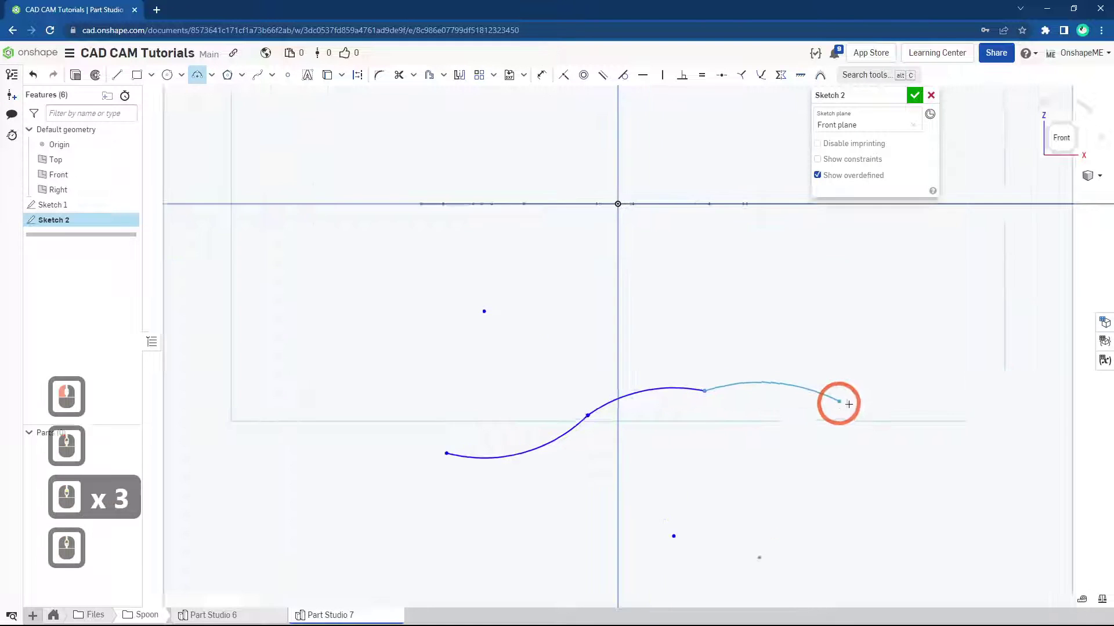
scroll(844, 403, "down", 4)
middle_click_drag(936, 384, 738, 422, "ctrl")
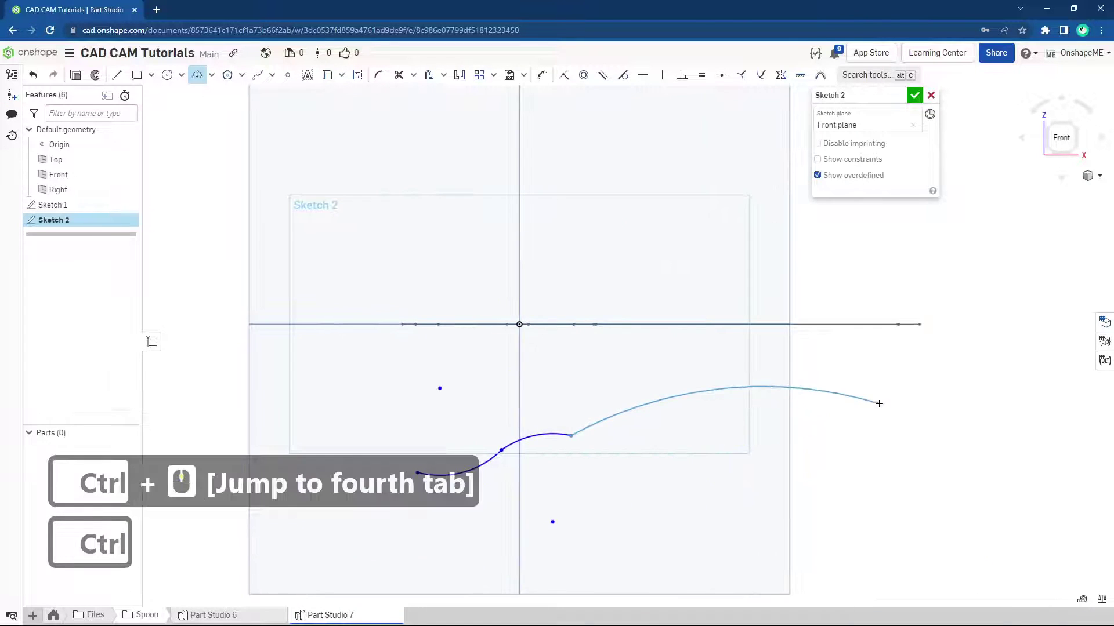
left_click(920, 393)
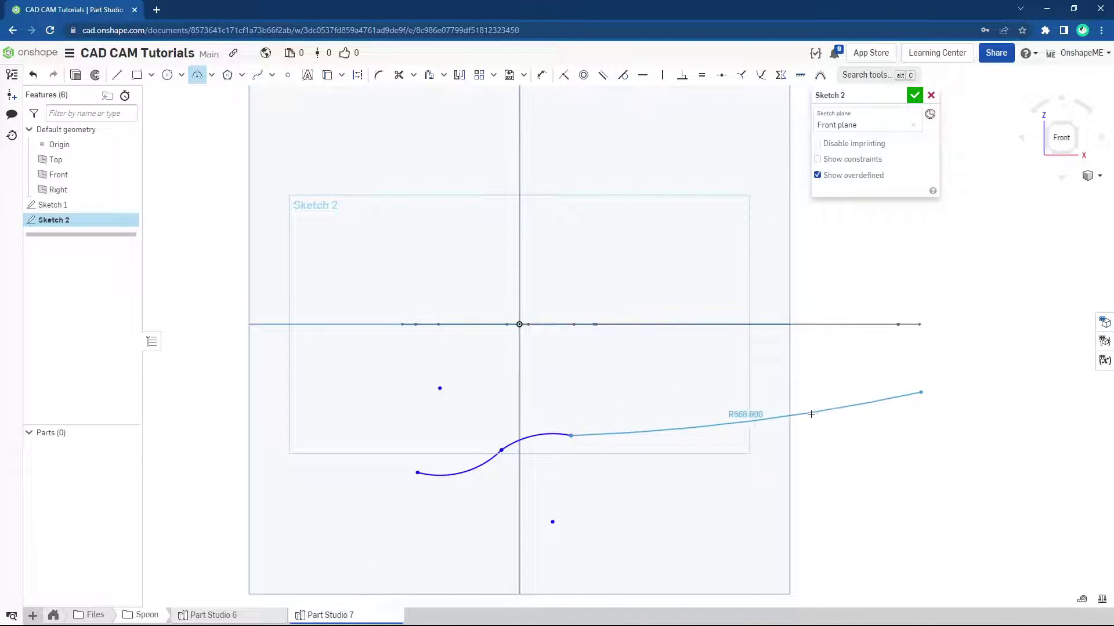
left_click(810, 418)
key("Escape")
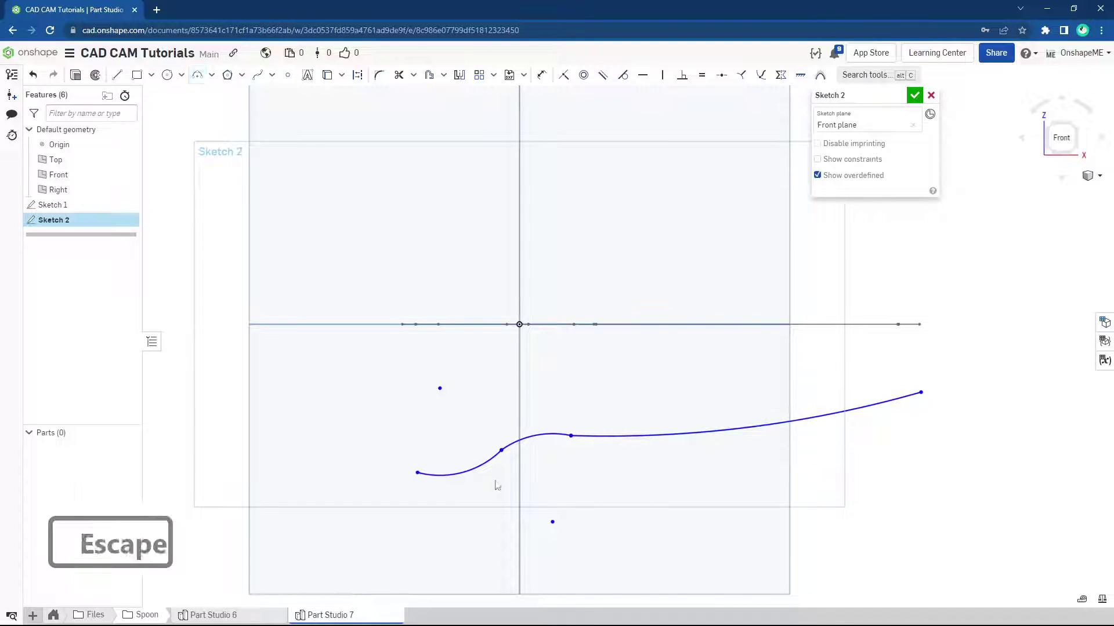
- Dimension the straight distance between the bowl arc's endpoints as 54 mm
key("s")
left_click(545, 518)
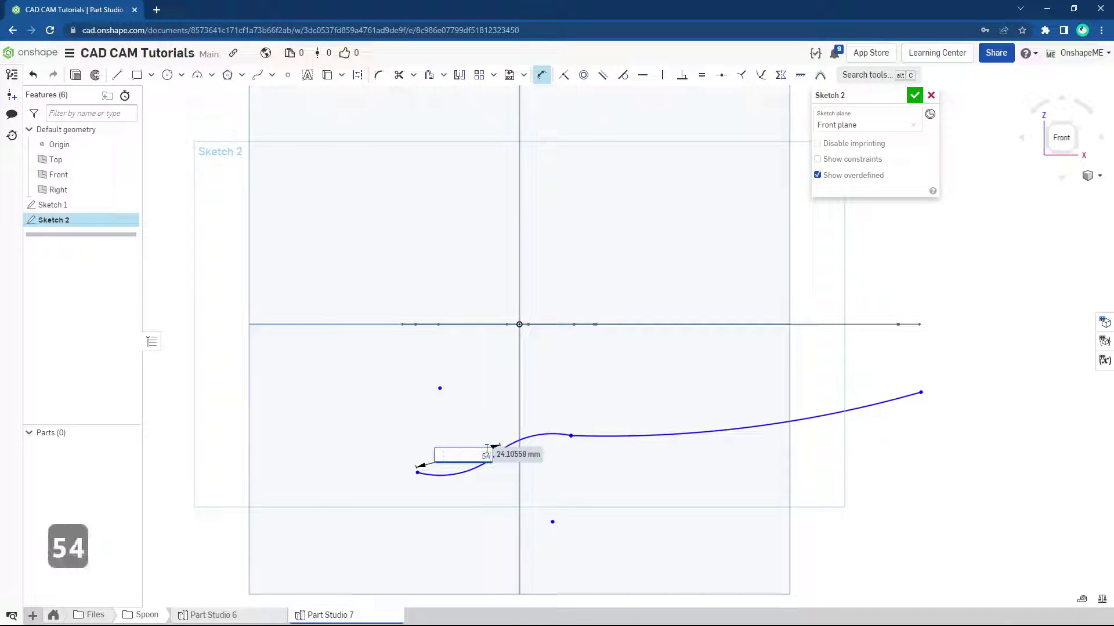
key("Return")
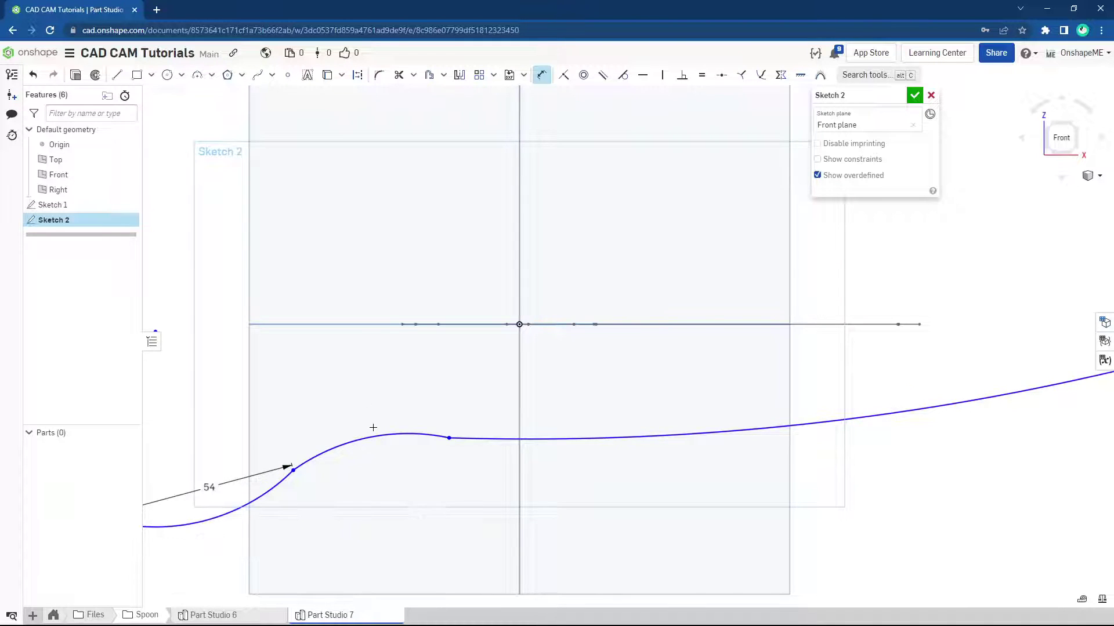
- Dimension the straight distance between the neck arc's endpoints as 12 mm
scroll(373, 428, "up", 5)
left_click(239, 499)
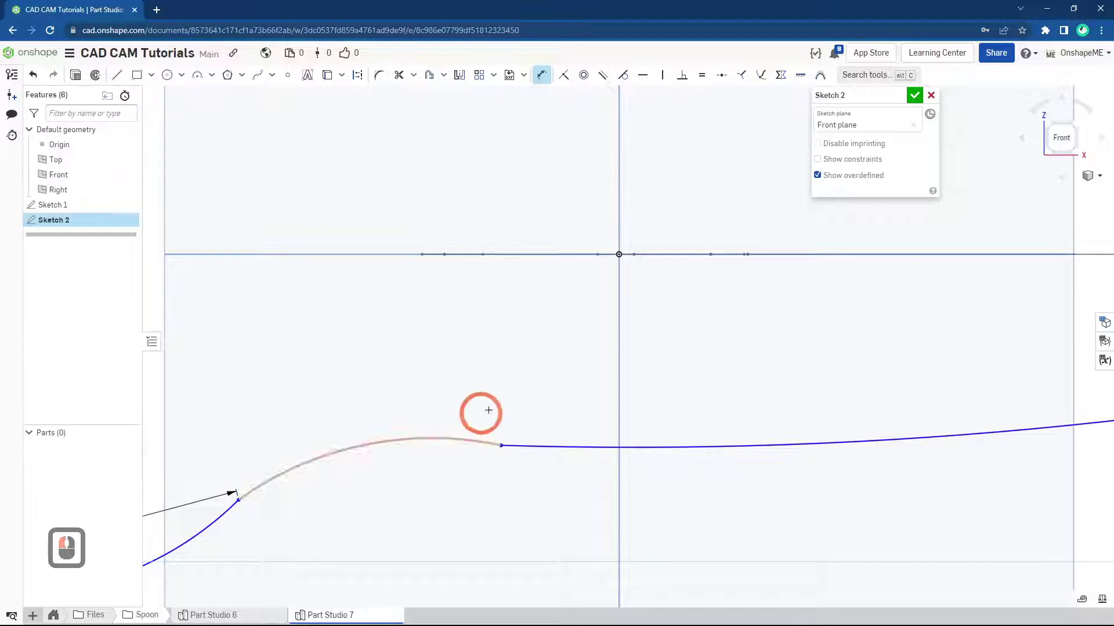
left_click(501, 445)
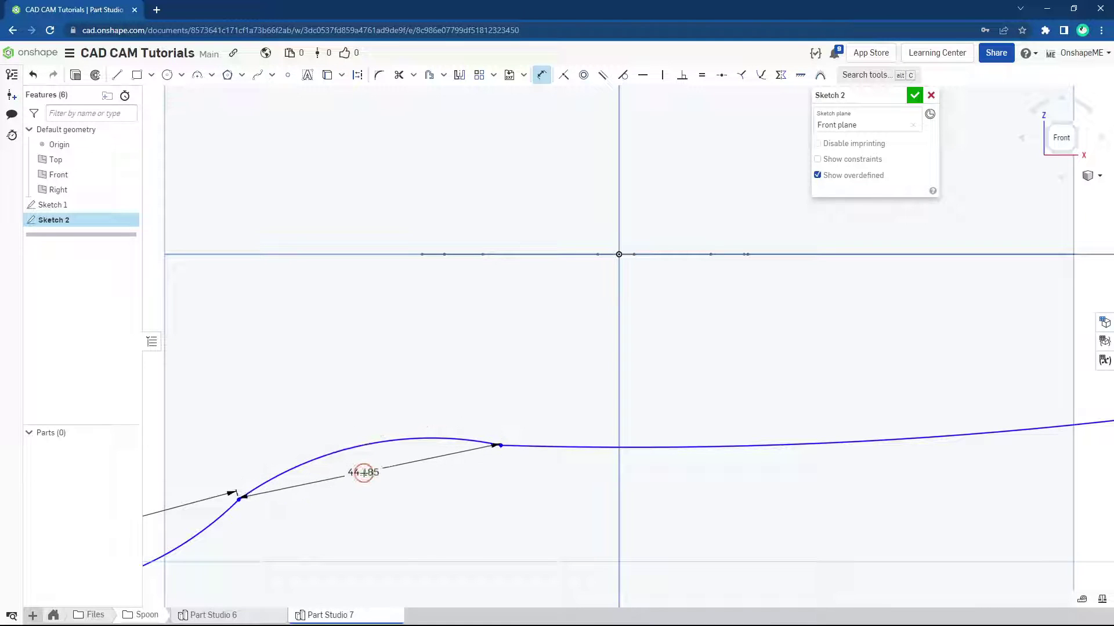
left_click(364, 473)
type("12")
key("Return")
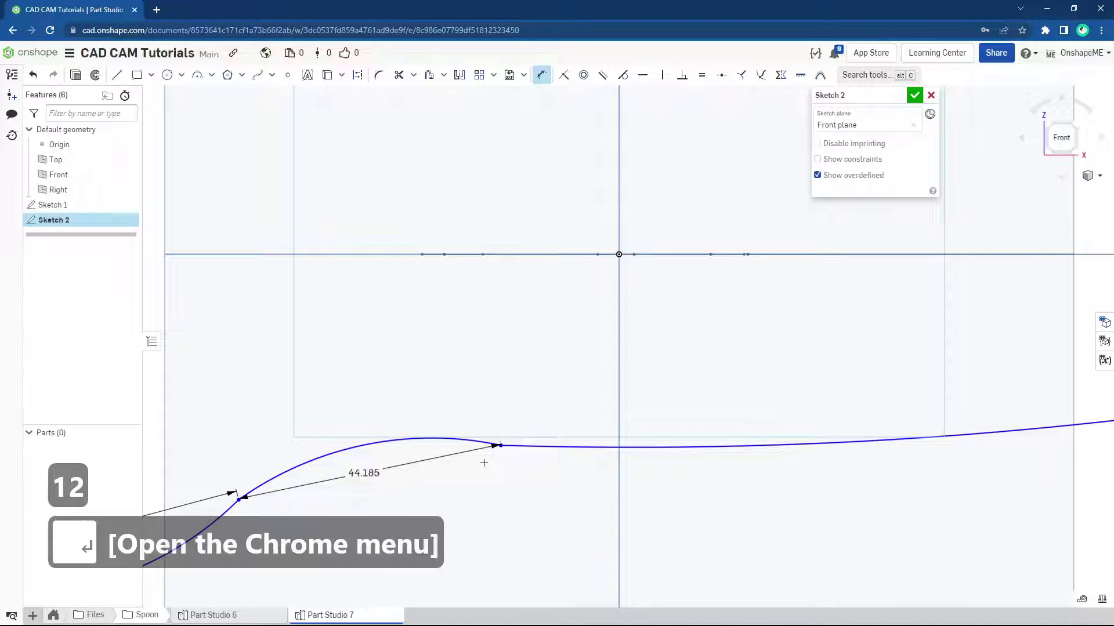
- Dimension the straight distance between the handle arc's endpoints as 84 mm
scroll(596, 431, "down", 6)
middle_click_drag(539, 433, 546, 419, "ctrl")
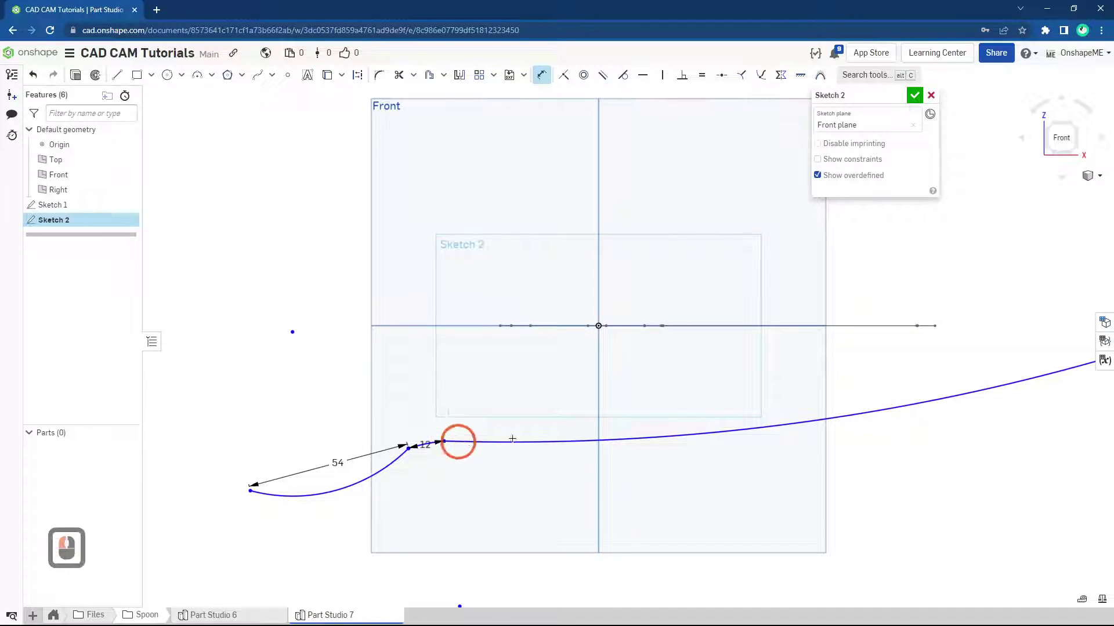
middle_click_drag(753, 429, 575, 452, "ctrl")
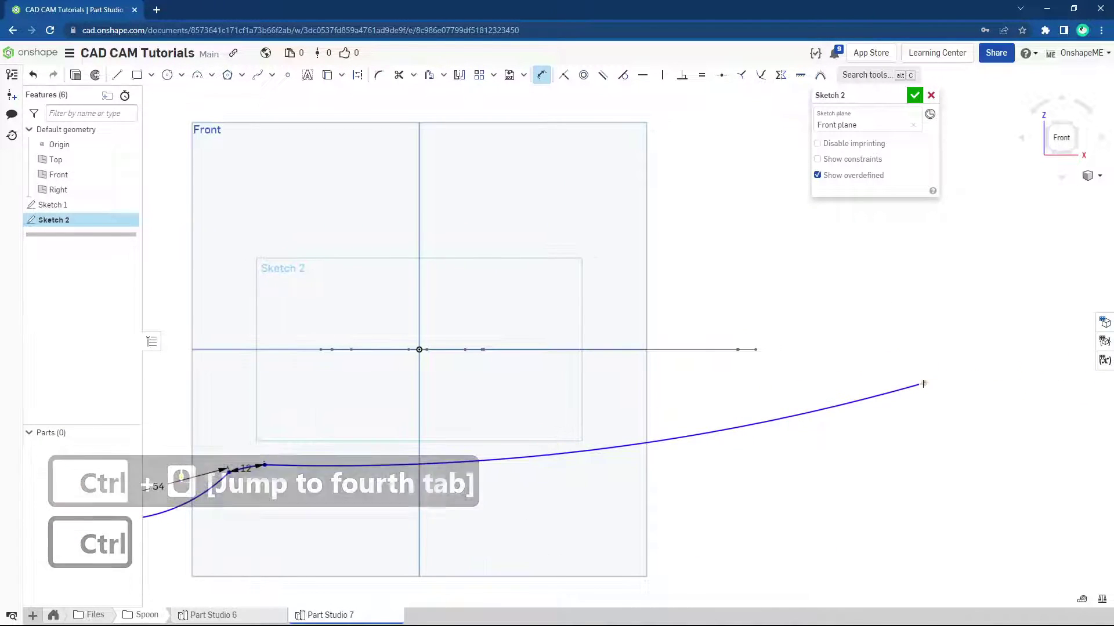
left_click_drag(923, 384, 640, 415)
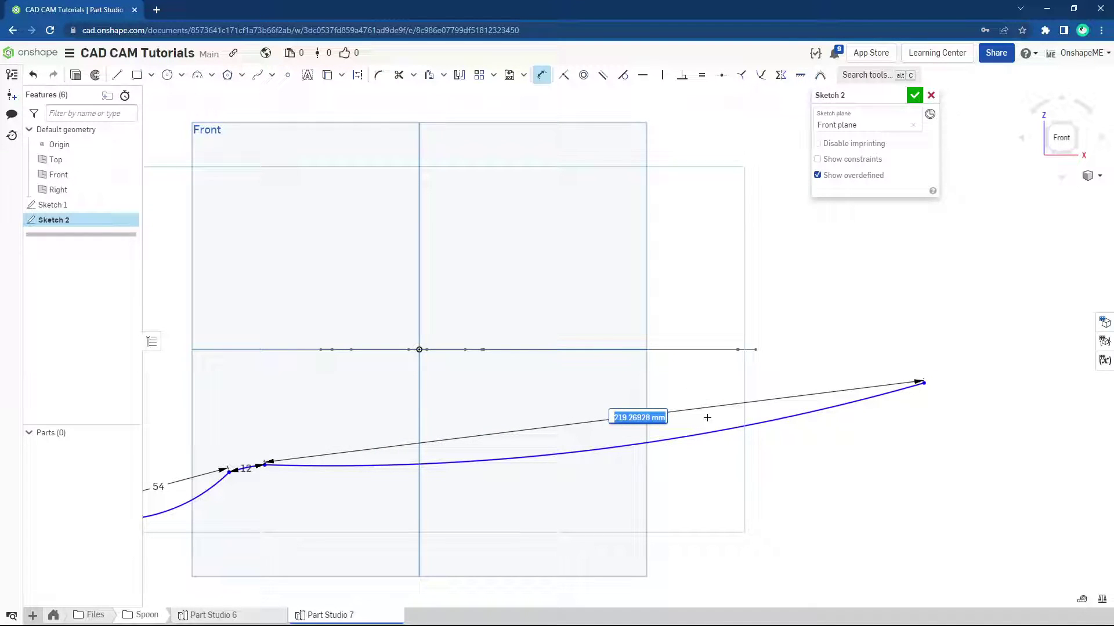
type("84")
key("Return")
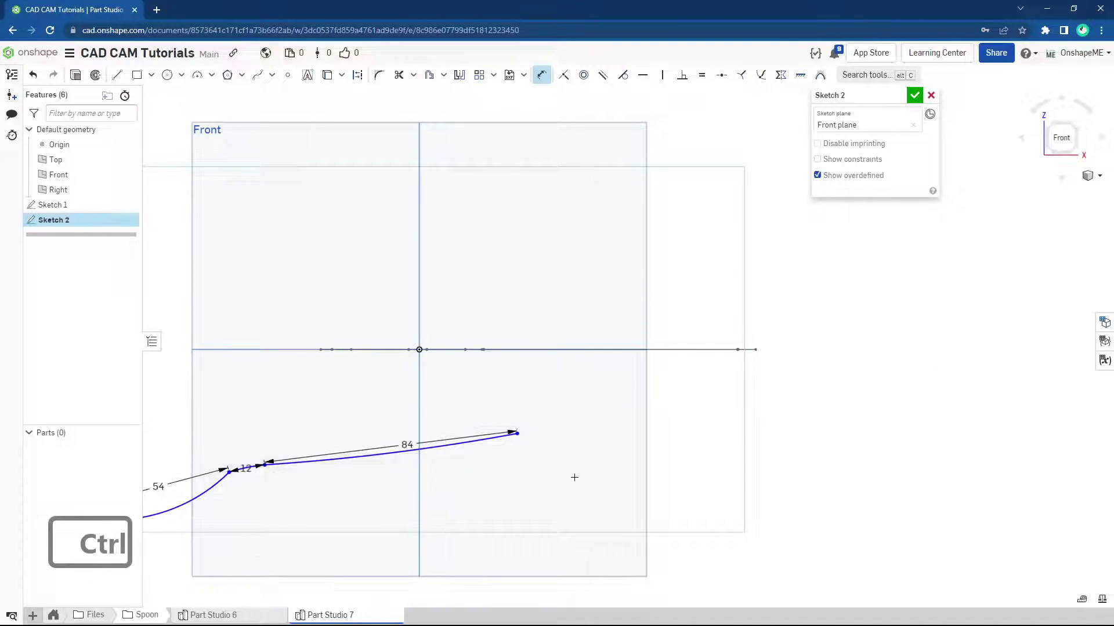
- Dimension the handle arc of the side profile with a radius of 500 mm
right_click_drag(574, 477, 659, 442, "ctrl")
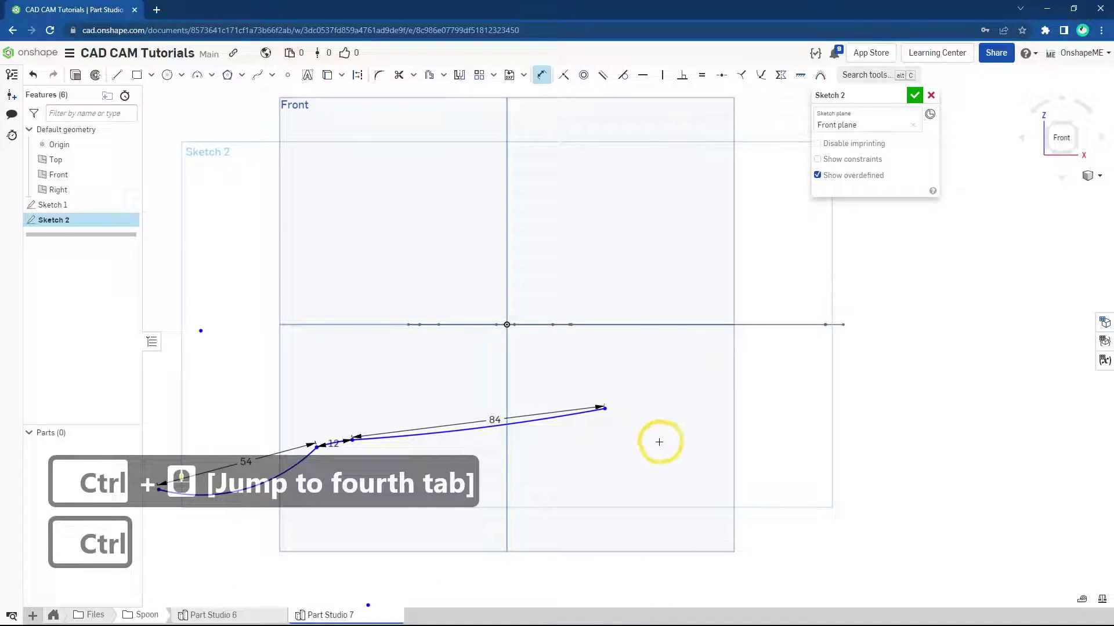
left_click(457, 430)
left_click(638, 499)
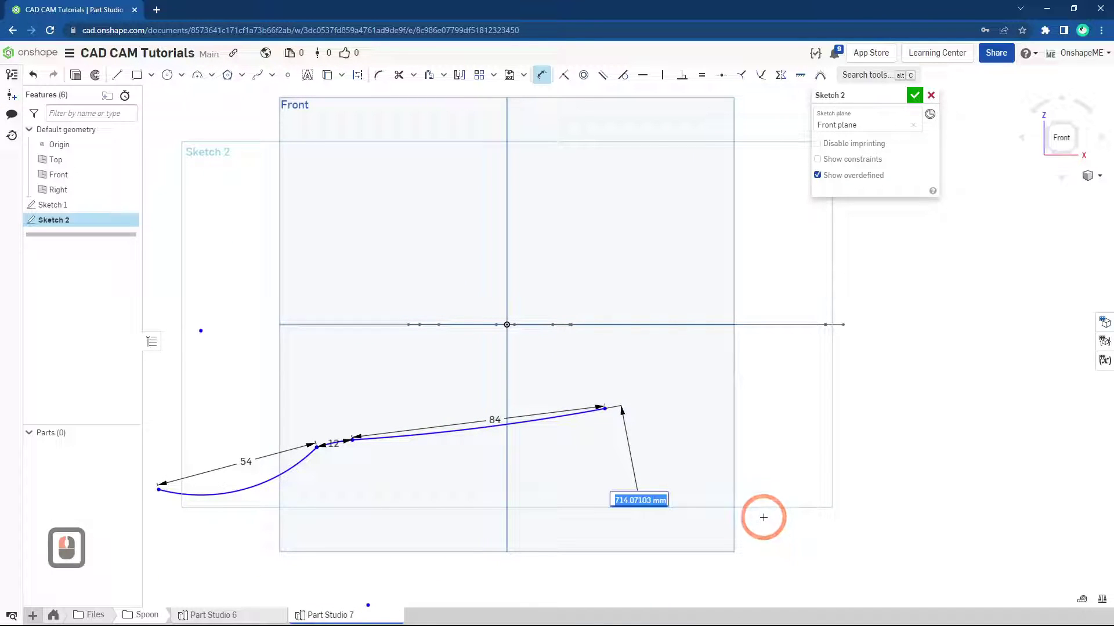
type("500")
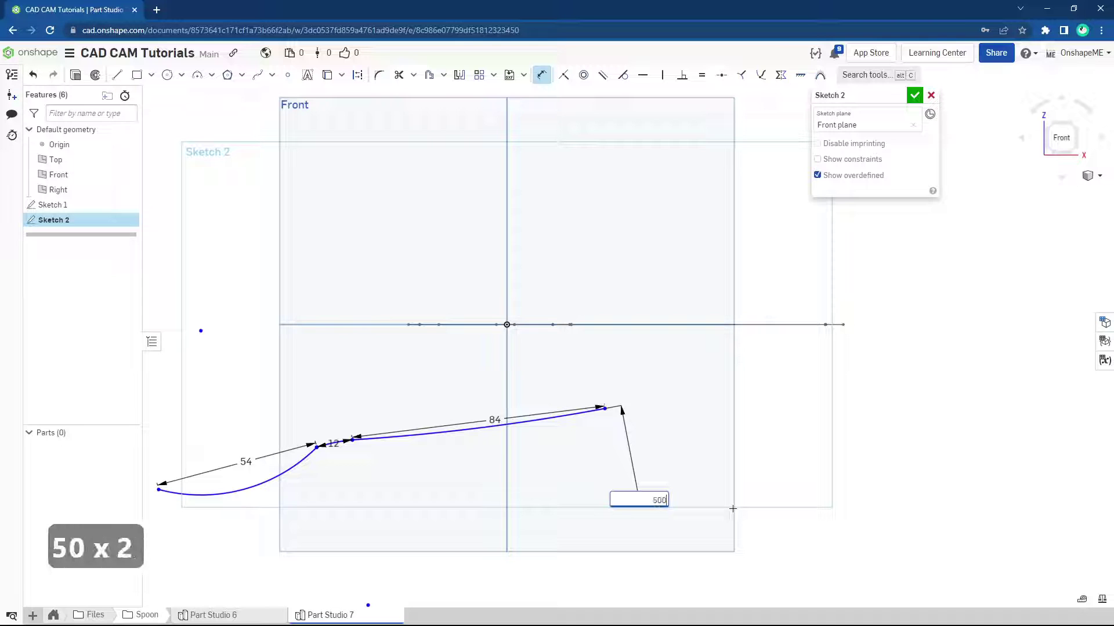
key("Return")
scroll(727, 461, "down", 4)
scroll(678, 462, "up", 2)
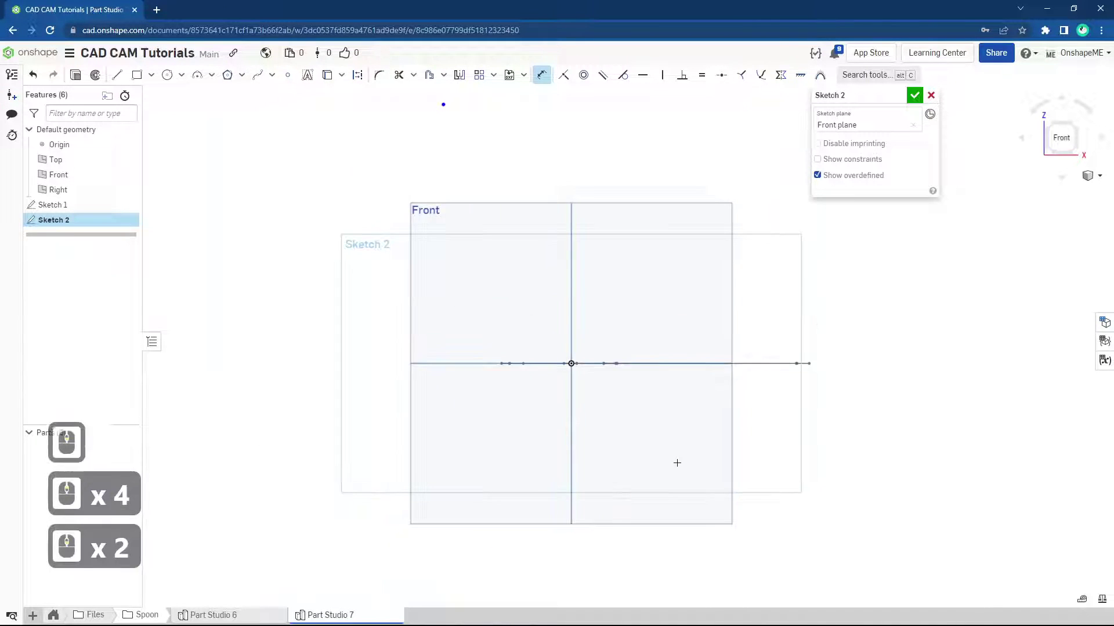
scroll(663, 466, "up", 3)
scroll(645, 467, "down", 2)
scroll(643, 461, "up", 3)
scroll(638, 438, "down", 2)
scroll(629, 423, "up", 2)
scroll(615, 404, "down", 3)
scroll(609, 389, "down", 1)
scroll(603, 371, "up", 2)
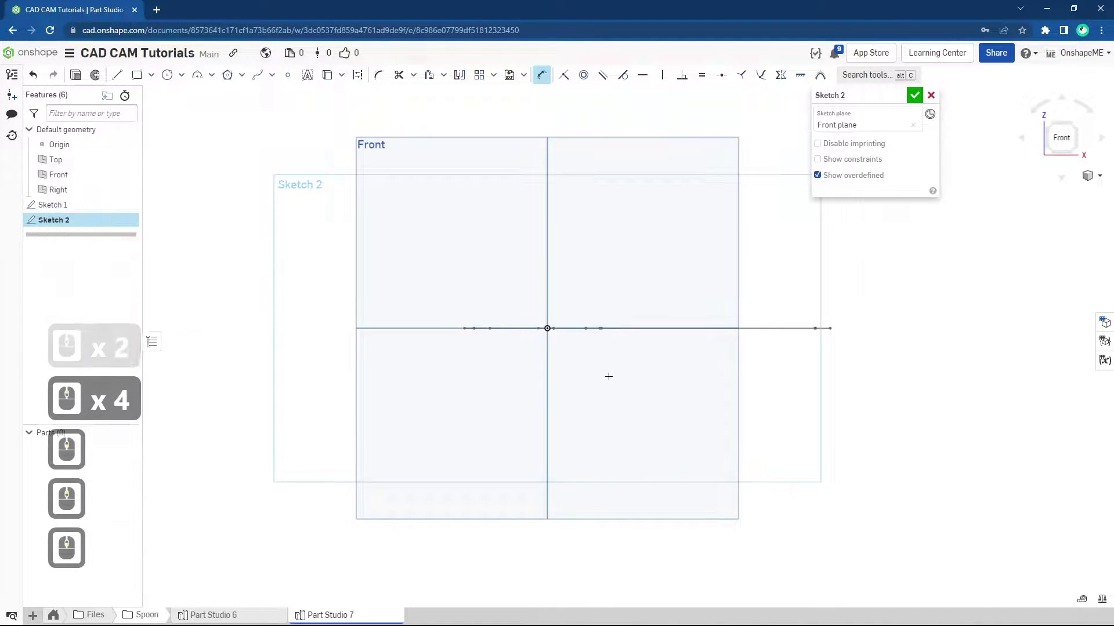
- Dimension the neck arc of the side profile with a radius of 20 mm
middle_click_drag(601, 372, 613, 480, "ctrl")
middle_click_drag(567, 293, 591, 365, "ctrl")
scroll(591, 364, "down", 3)
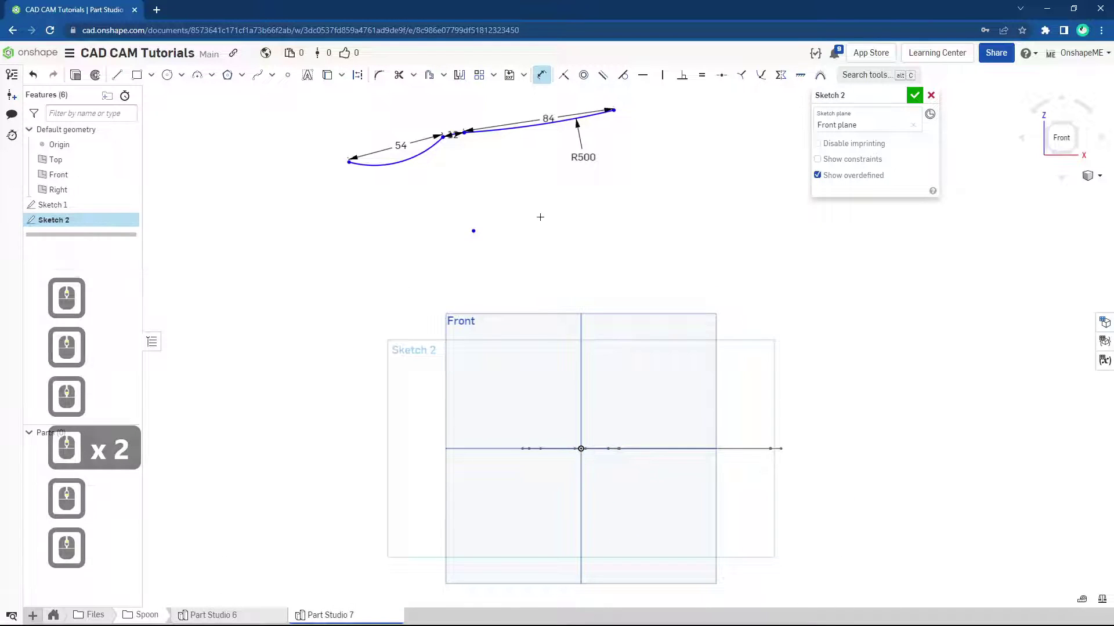
scroll(539, 217, "down", 1)
middle_click_drag(539, 217, 555, 242, "ctrl")
scroll(480, 187, "up", 4)
scroll(477, 168, "up", 3)
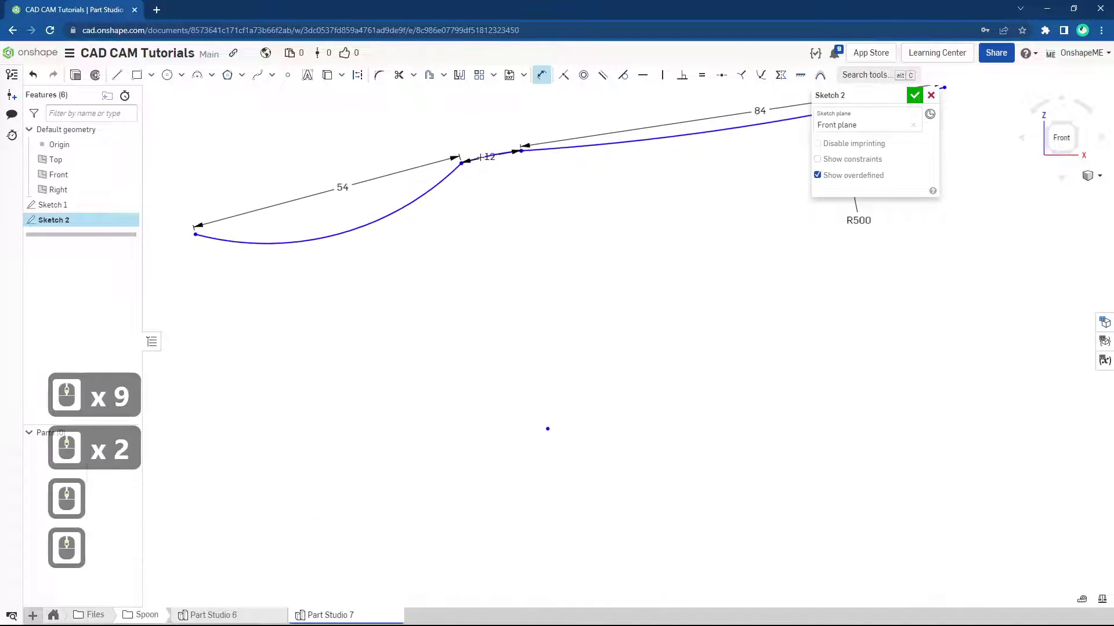
scroll(475, 159, "up", 3)
left_click_drag(476, 159, 510, 248)
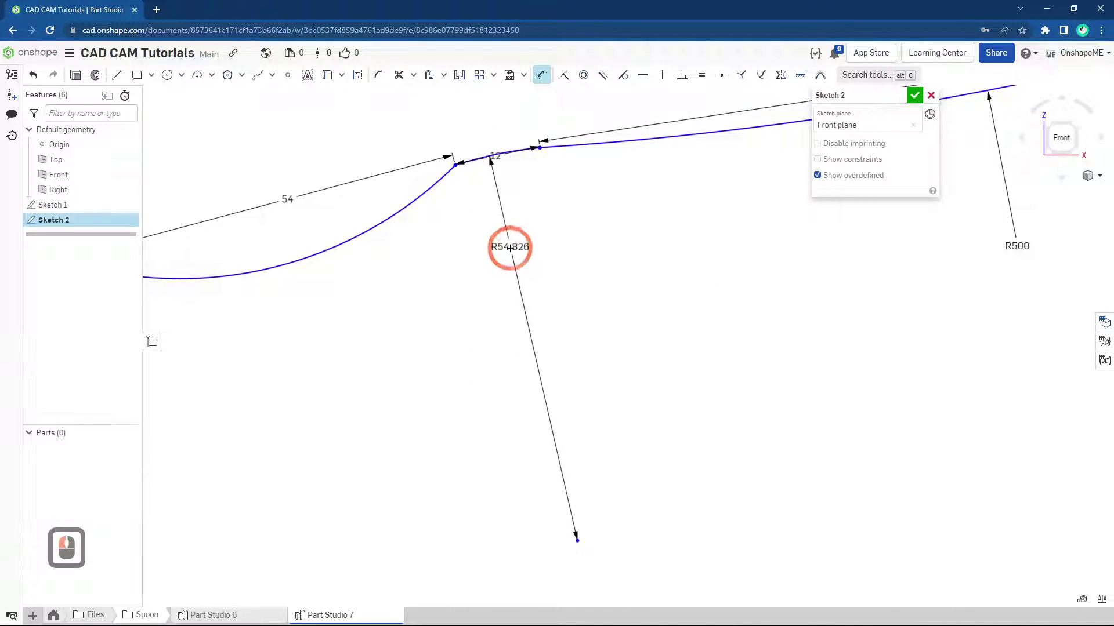
left_click(527, 256)
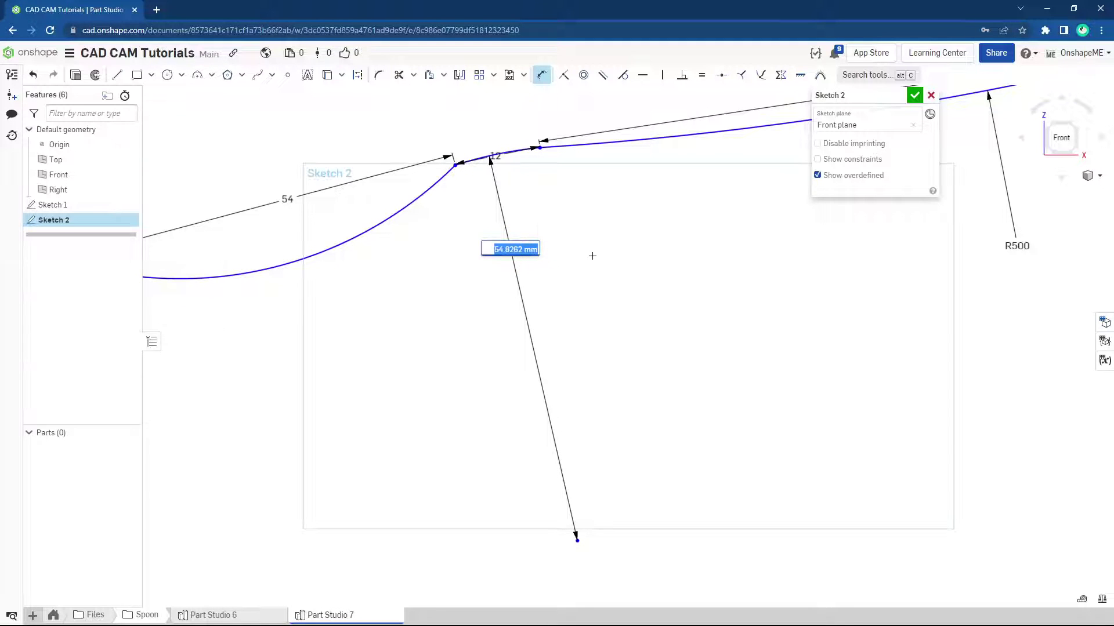
key("Return")
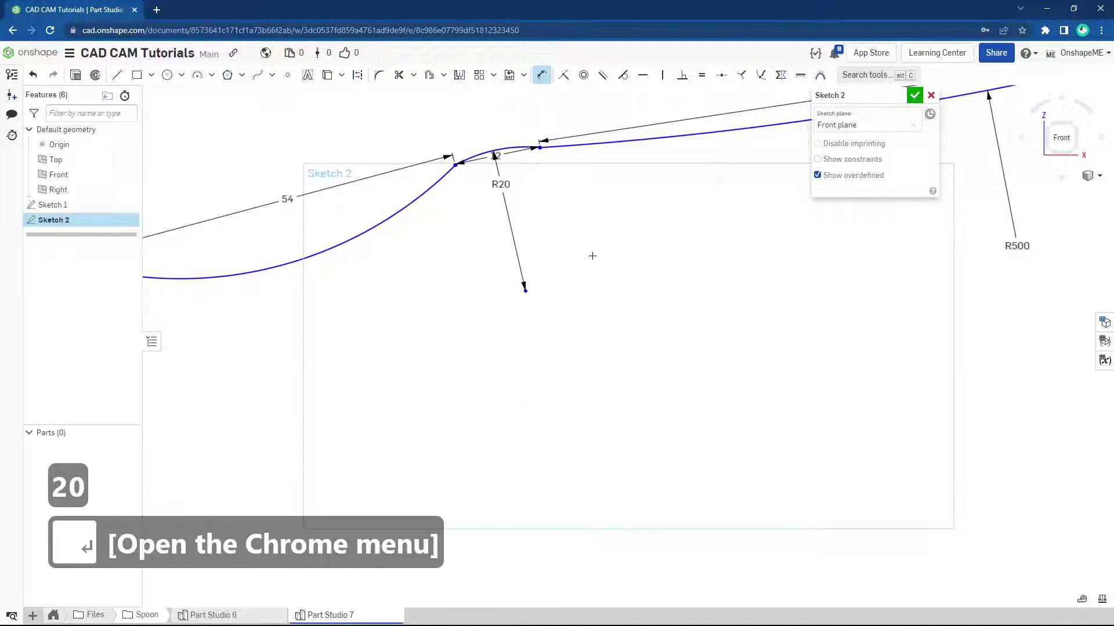
- Dimension the bowl arc of the side profile with a radius of 40 mm
left_click_drag(423, 207, 438, 267)
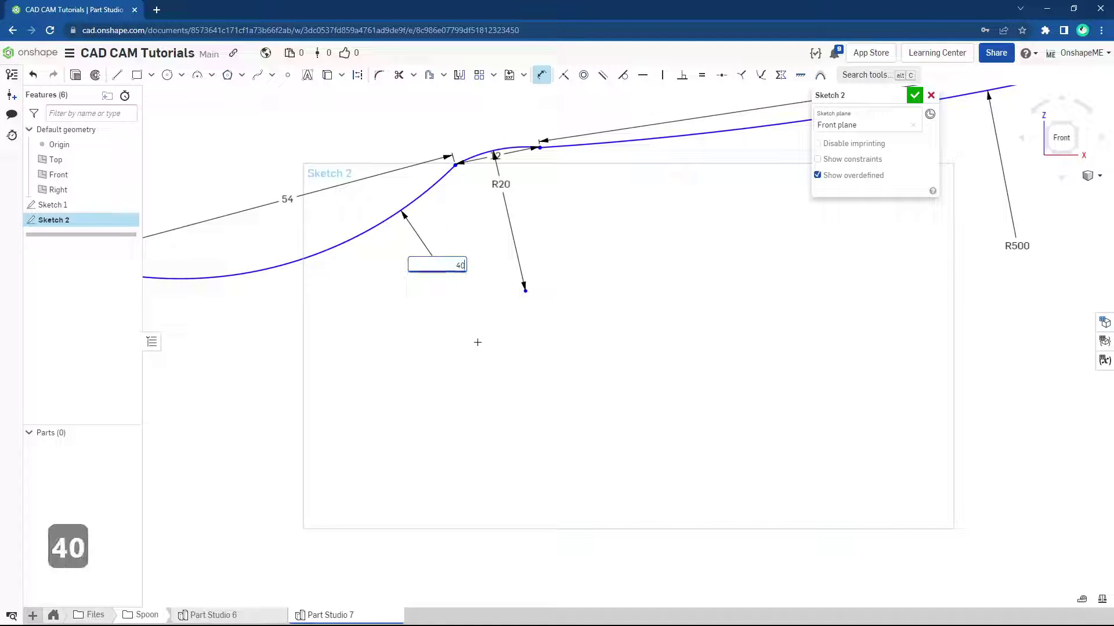
key("Return")
scroll(485, 319, "up", 4)
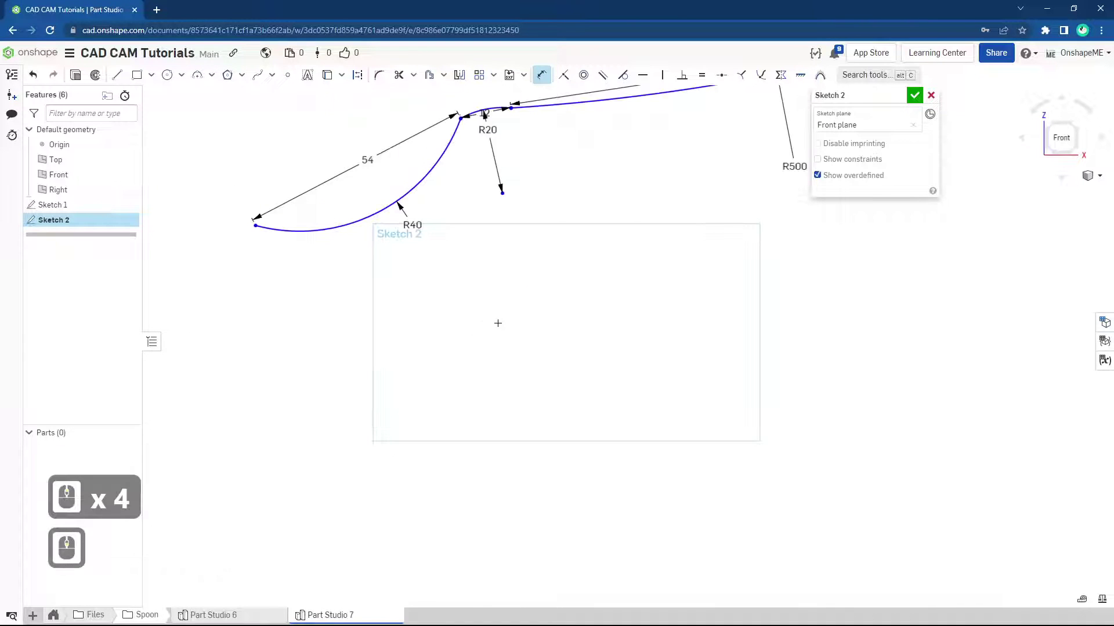
scroll(498, 323, "up", 2)
key("Escape")
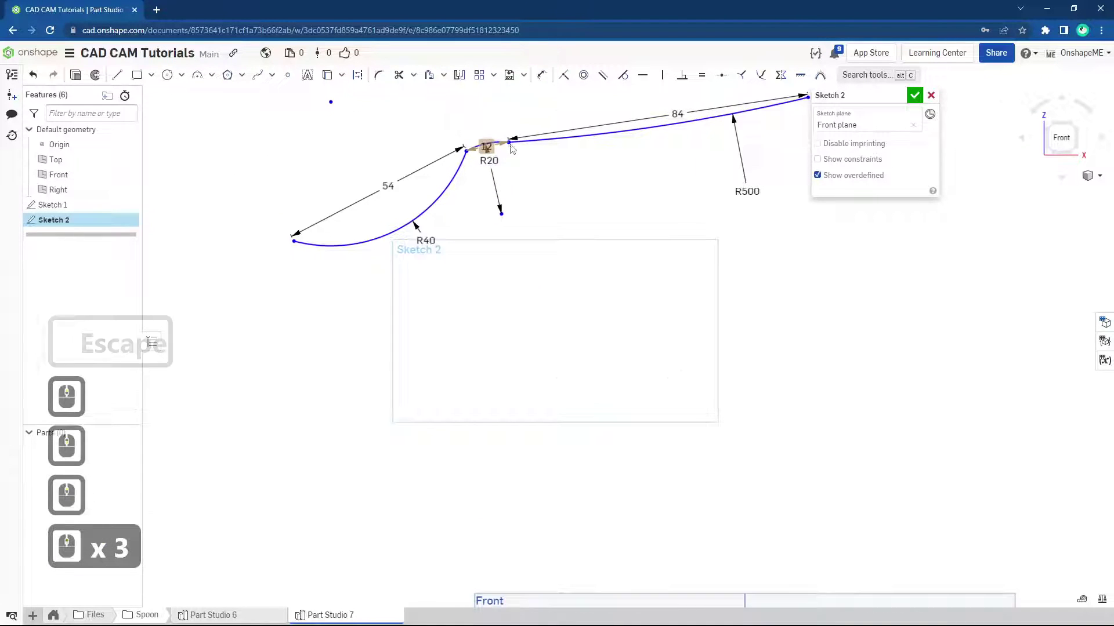
- Make the neck arc tangent to both the handle arc and the bowl arc
scroll(513, 149, "down", 2)
left_click_drag(532, 139, 497, 147)
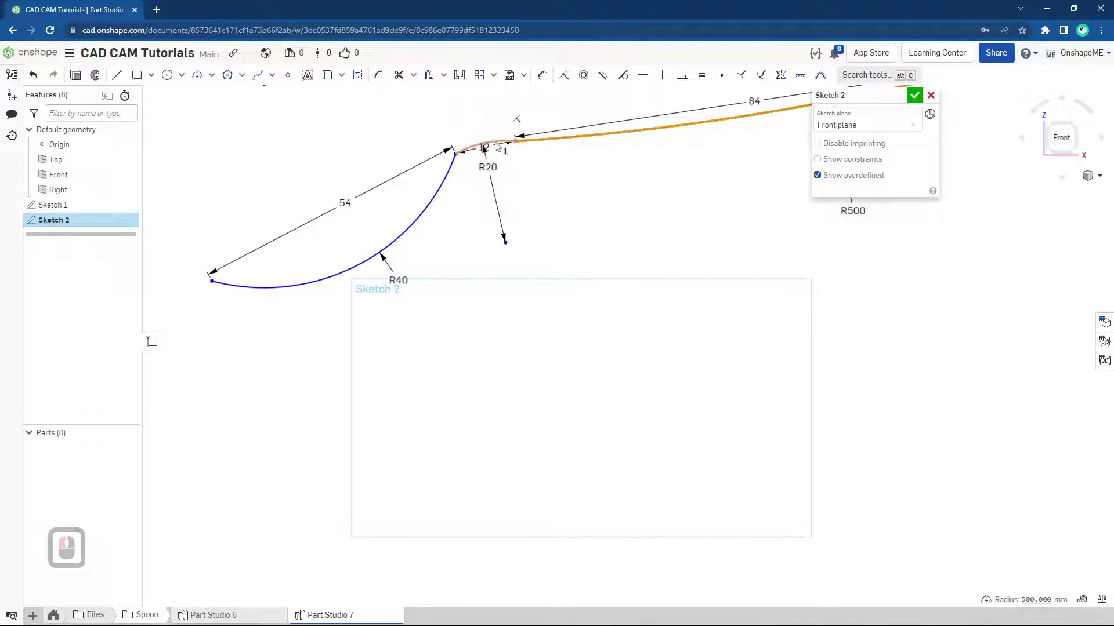
left_click(627, 80)
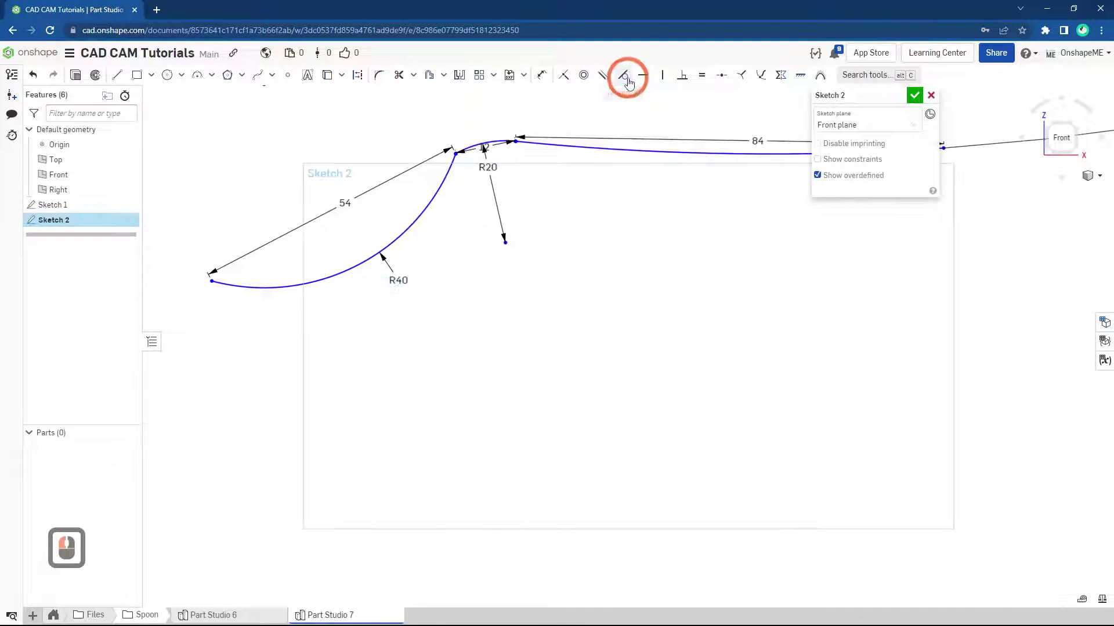
left_click(471, 148)
left_click(450, 168)
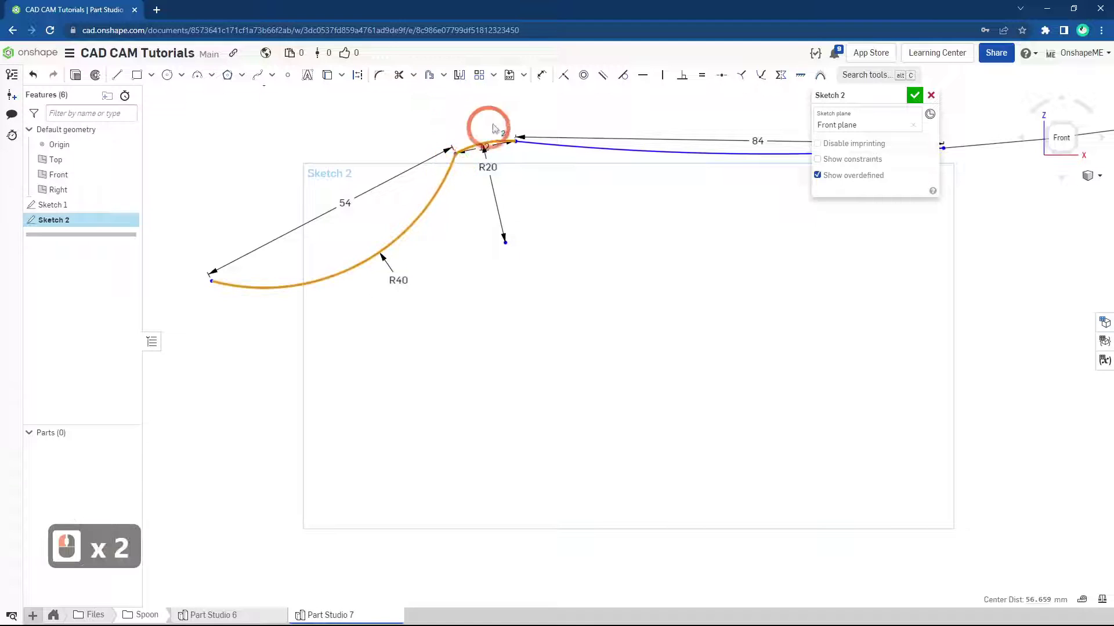
left_click(623, 79)
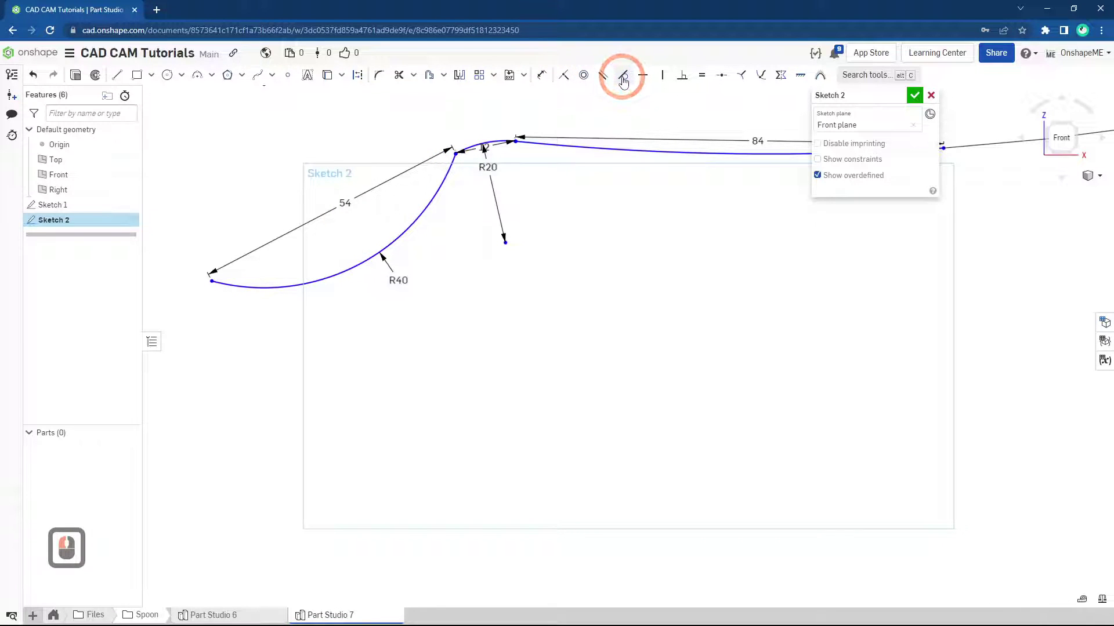
- Pull the bowl arc's free endpoint down so the handle slopes upward away from the bowl
scroll(515, 281, "down", 5)
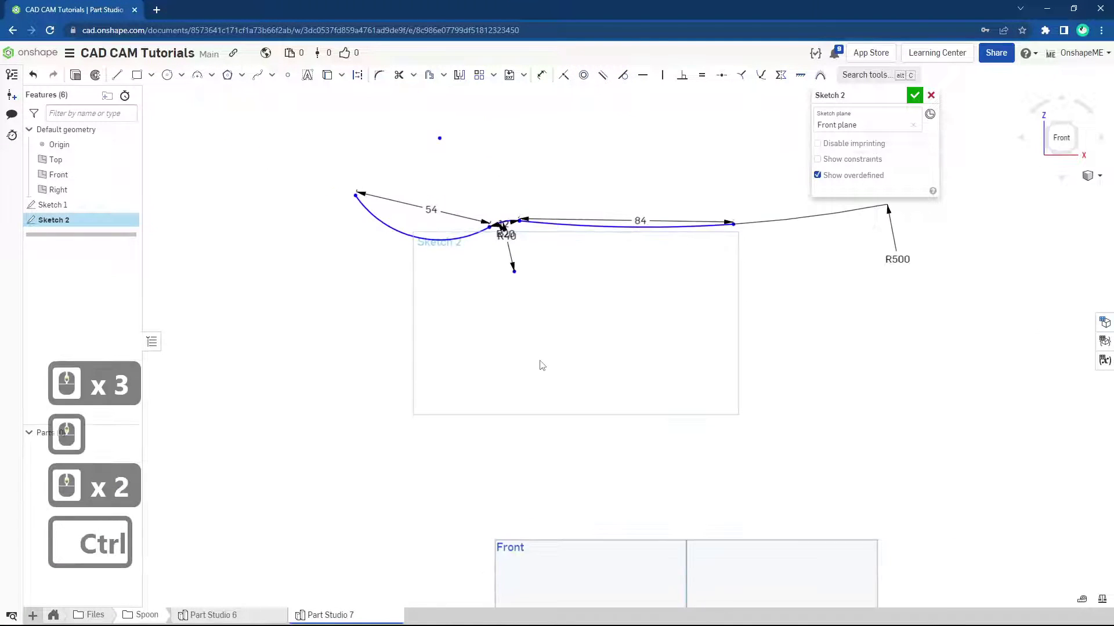
middle_click_drag(540, 361, 533, 361, "ctrl")
left_click_drag(349, 196, 349, 297)
scroll(526, 326, "down", 3)
middle_click_drag(526, 326, 514, 345, "ctrl")
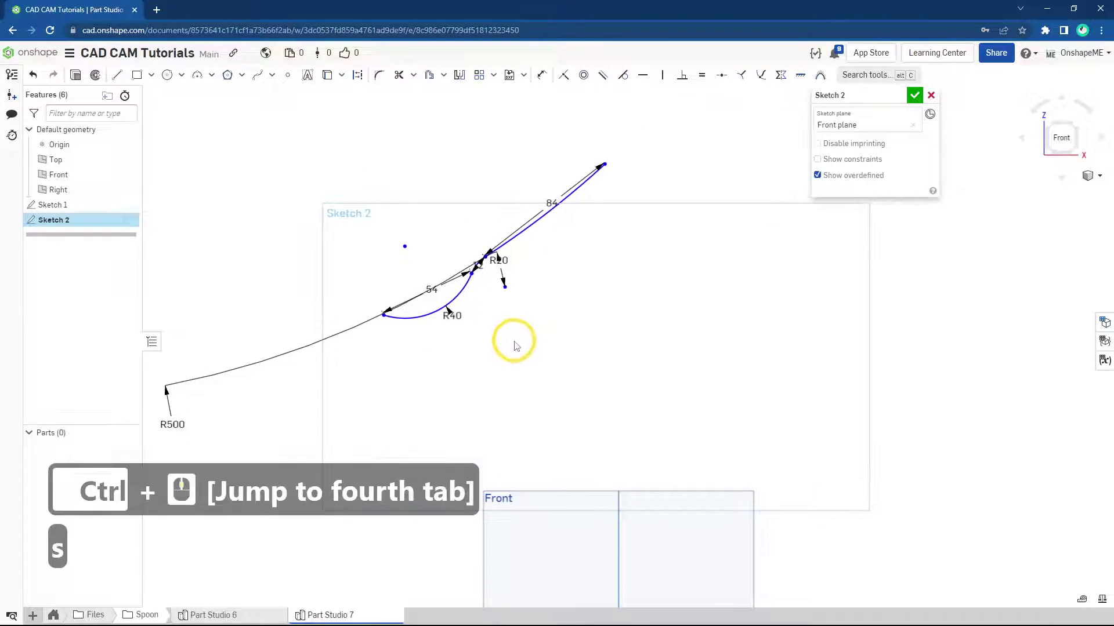
- Dimension the overall horizontal distance from the bowl arc's free end to the handle arc's free end as 143.5 mm
key("s")
left_click(609, 349)
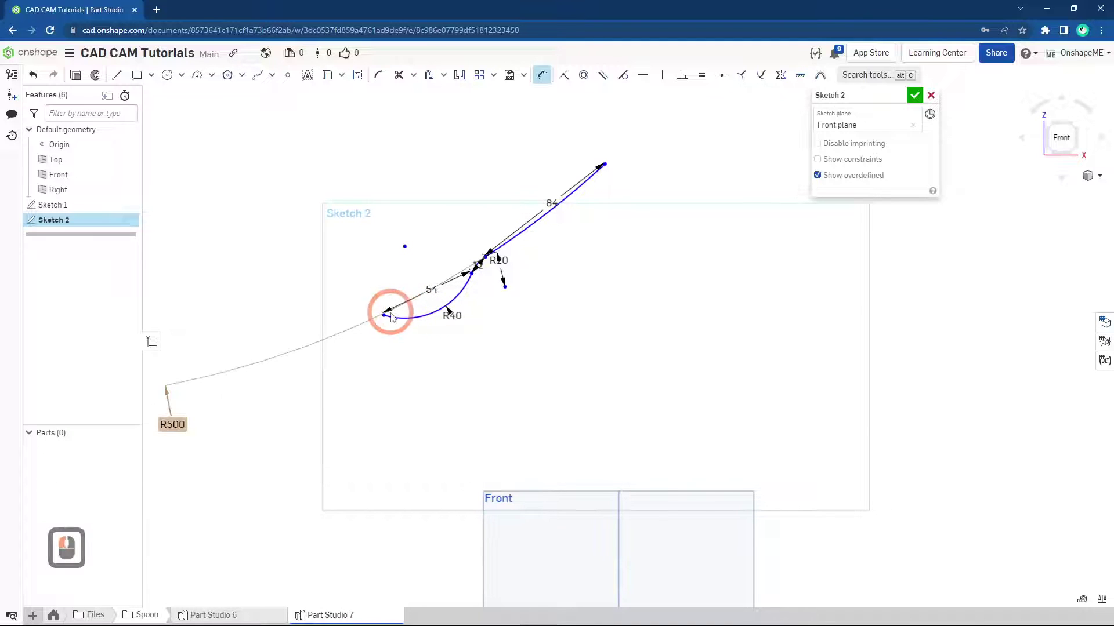
left_click(389, 314)
left_click(625, 192)
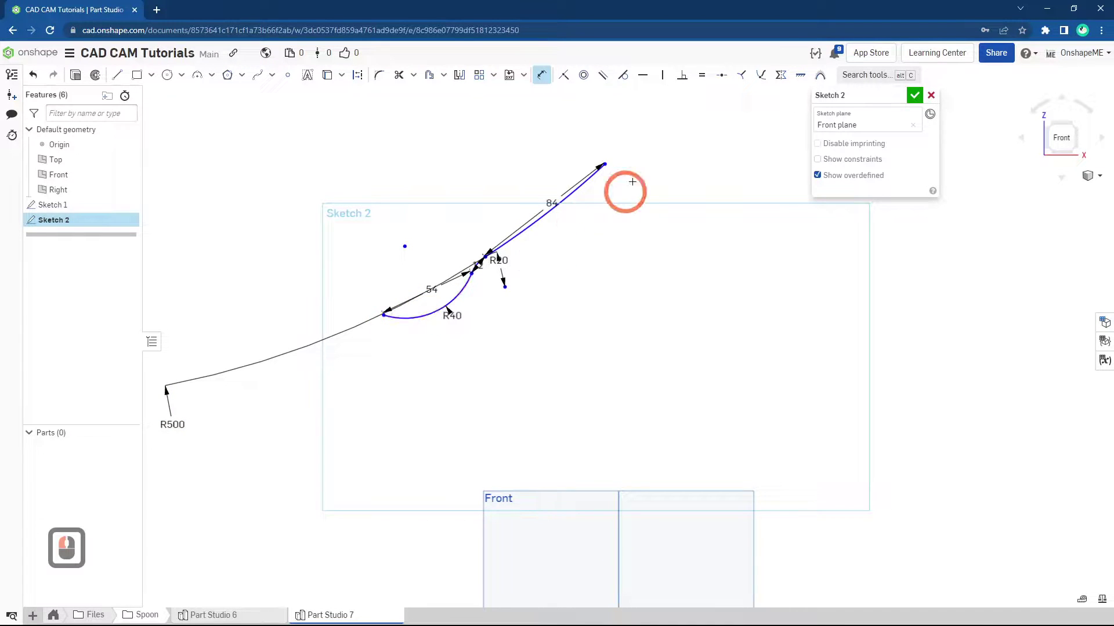
left_click(603, 163)
left_click(532, 144)
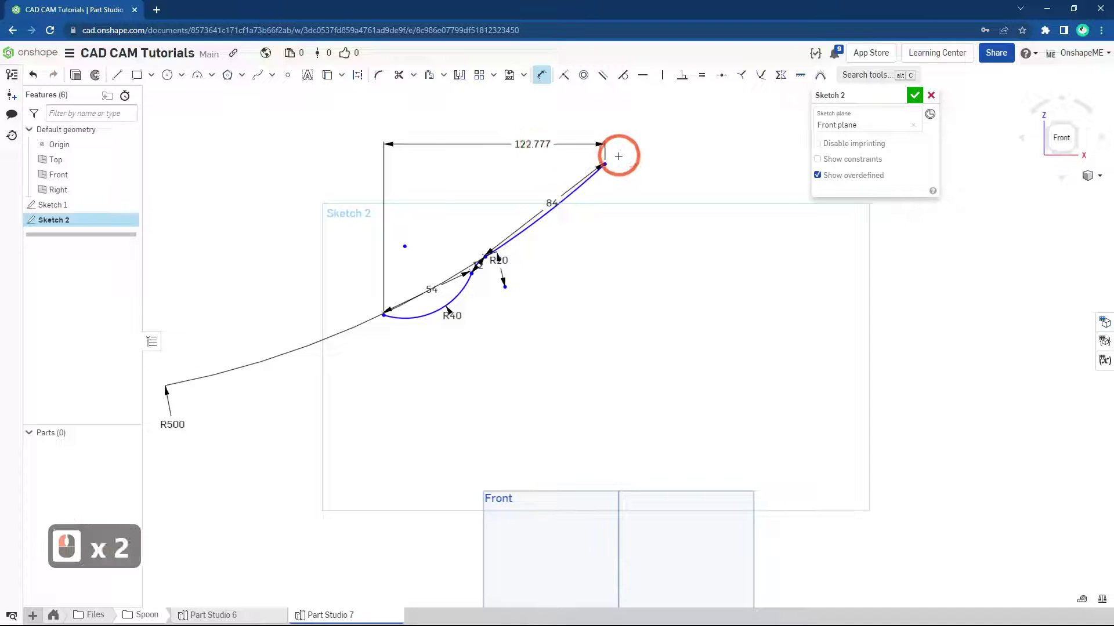
type("143.5")
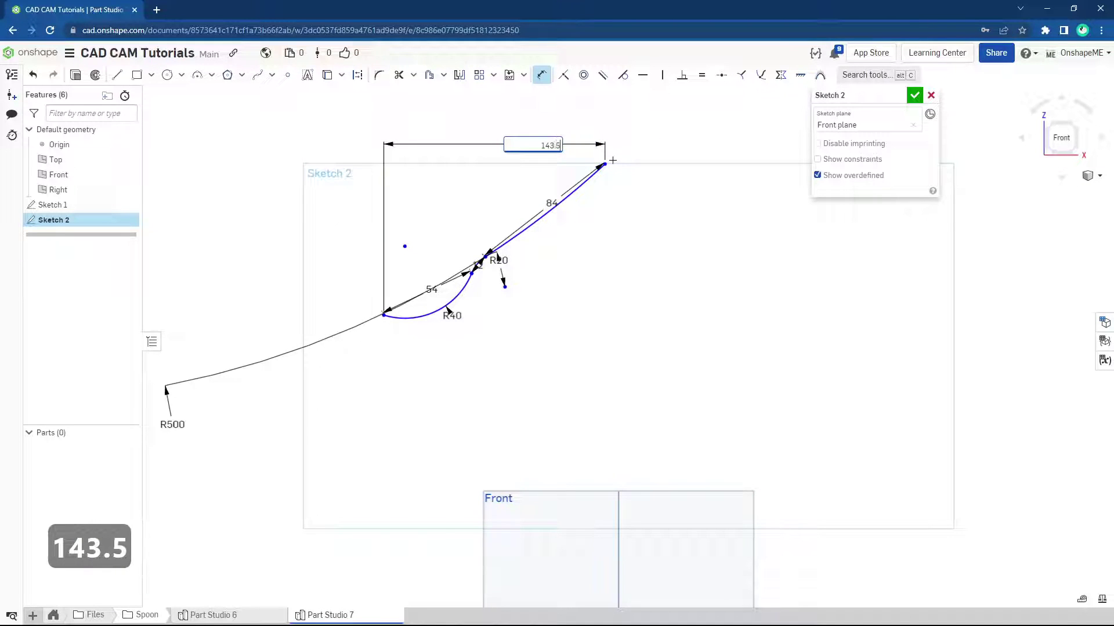
key("Return")
key("Escape")
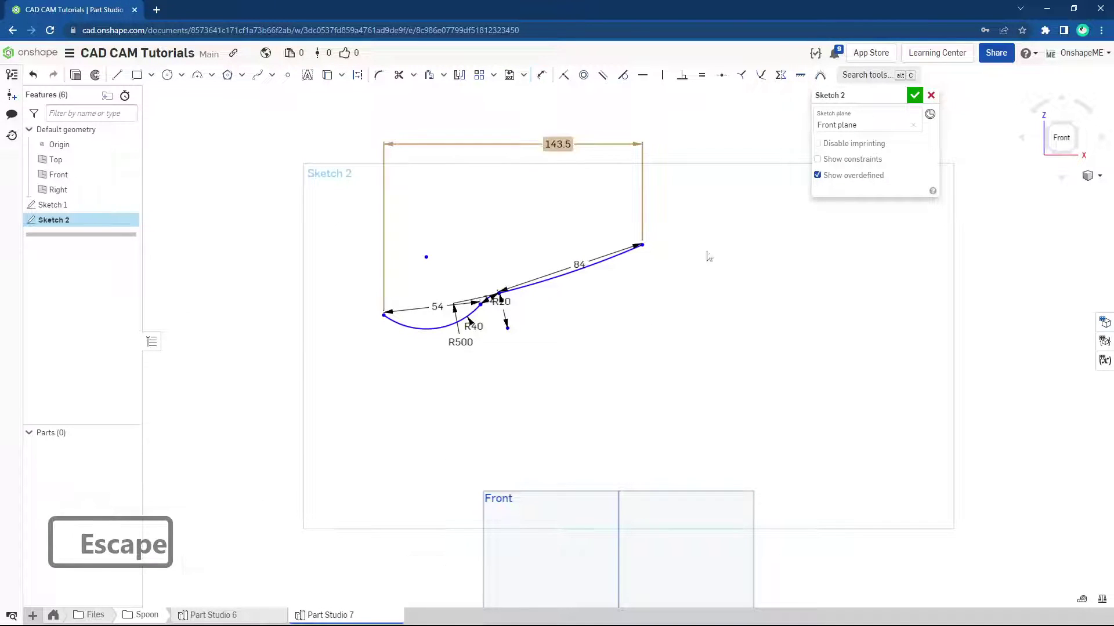
- Draw a vertical line about 20 mm long upward from the handle arc's free end
scroll(691, 200, "up", 2)
scroll(690, 200, "up", 3)
key("s")
left_click(659, 269)
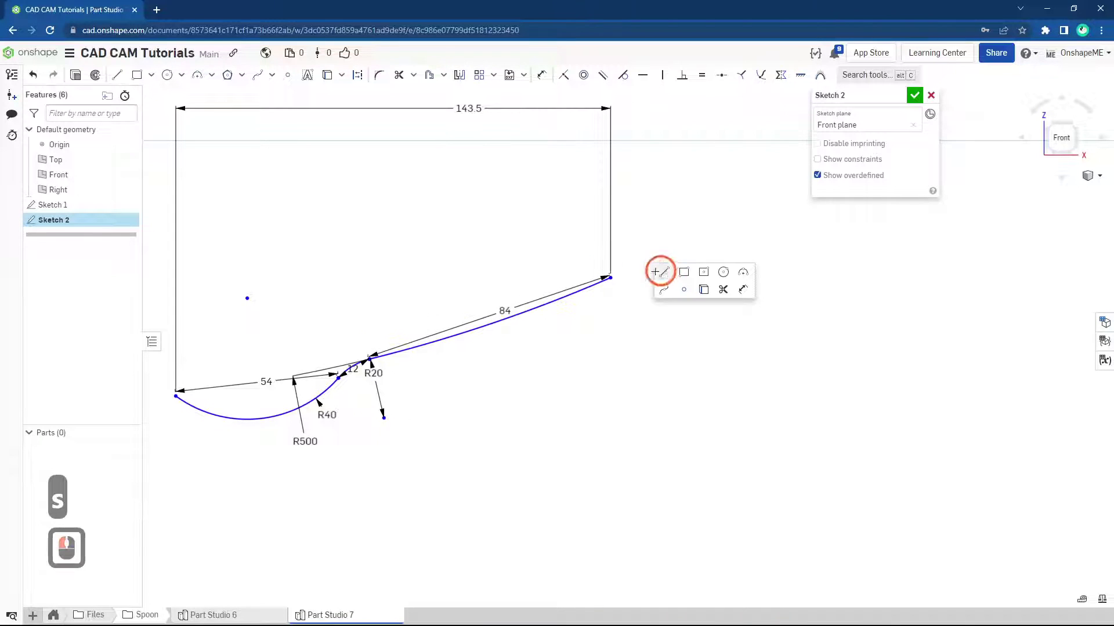
left_click(608, 277)
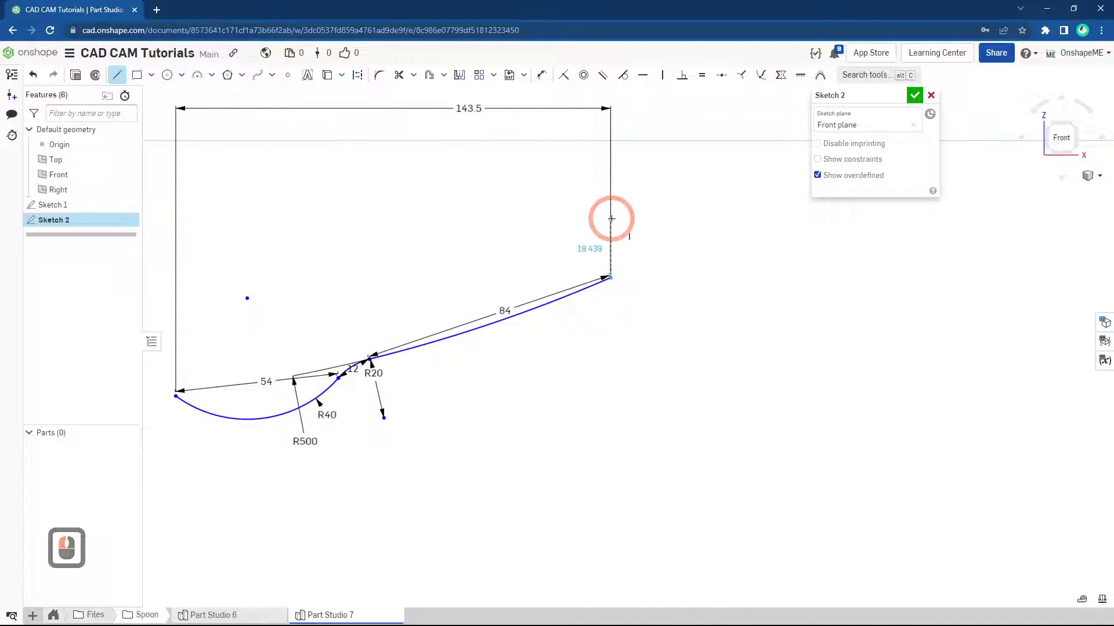
key("Escape")
- Dimension the length of the vertical line at the handle's end as 10 mm
key("s")
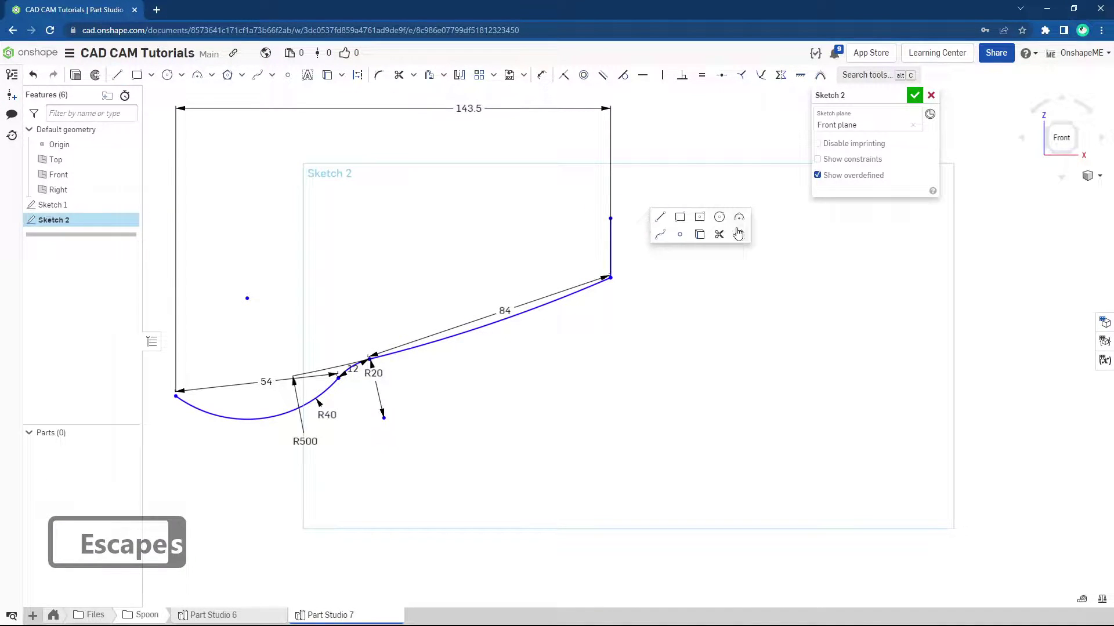
left_click(738, 233)
left_click(610, 235)
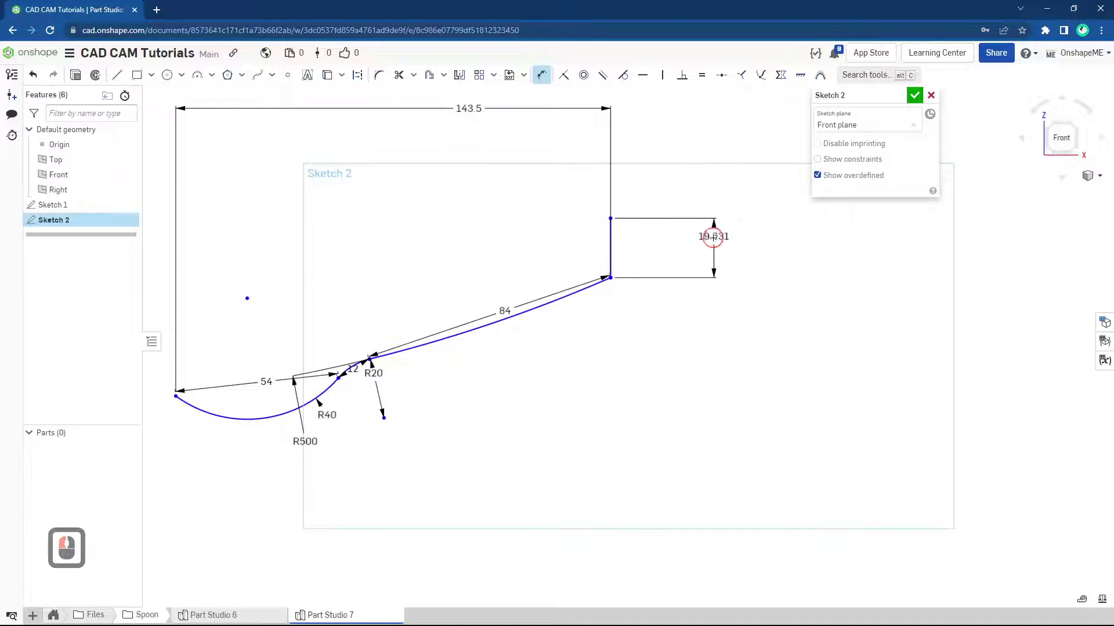
double_click(804, 258)
type("10")
key("Return")
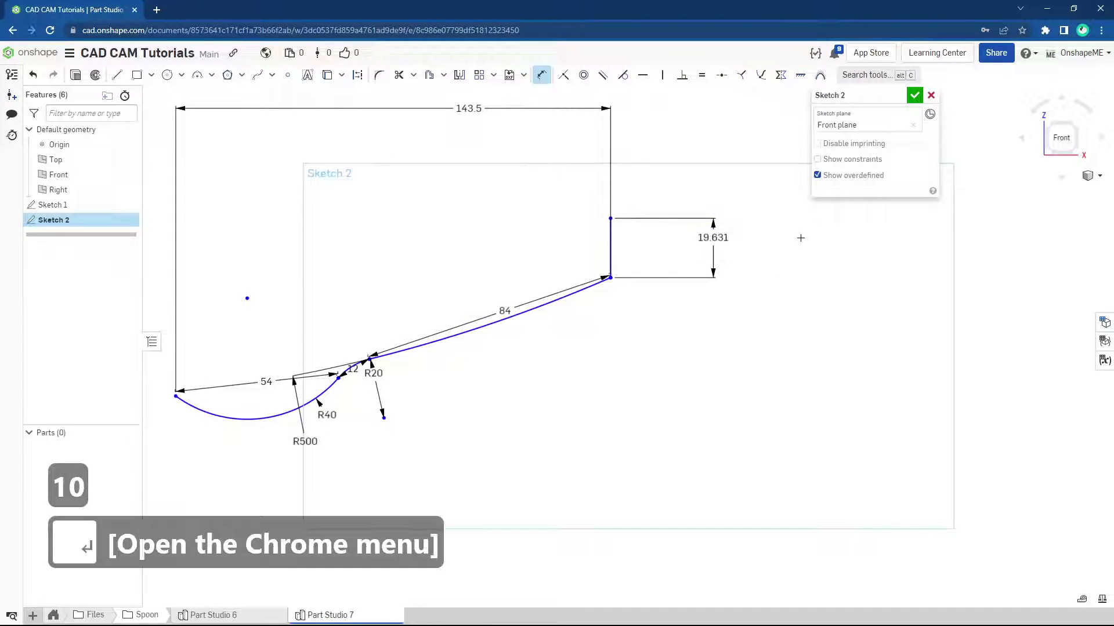
key("Escape")
- Convert the short vertical line to construction geometry and reposition the 143.5 mm dimension below the profile
left_click(610, 259)
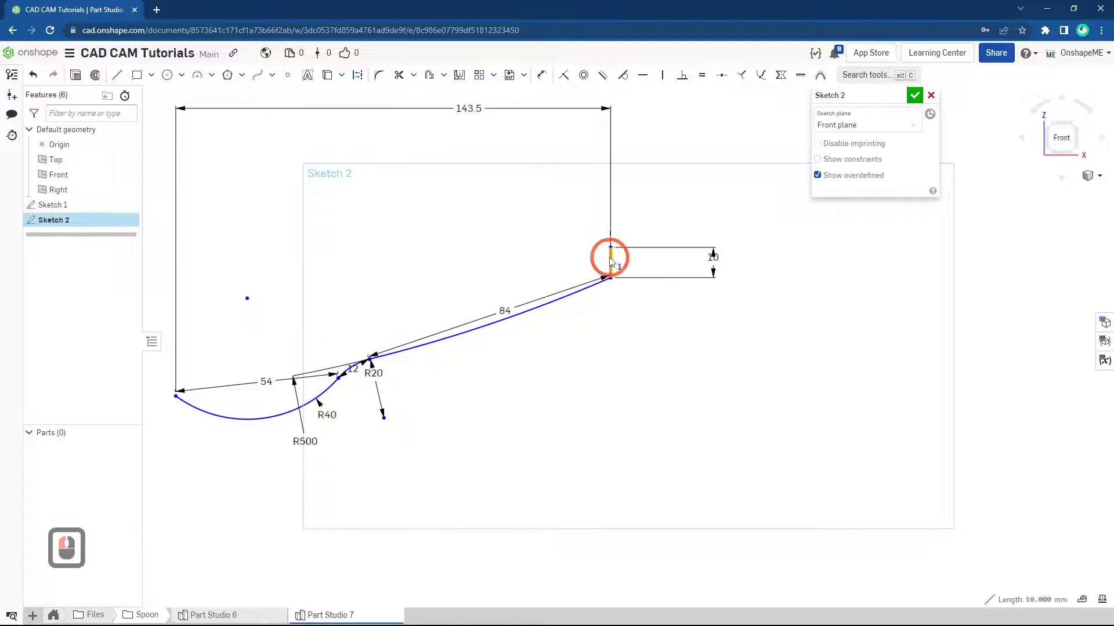
left_click(359, 75)
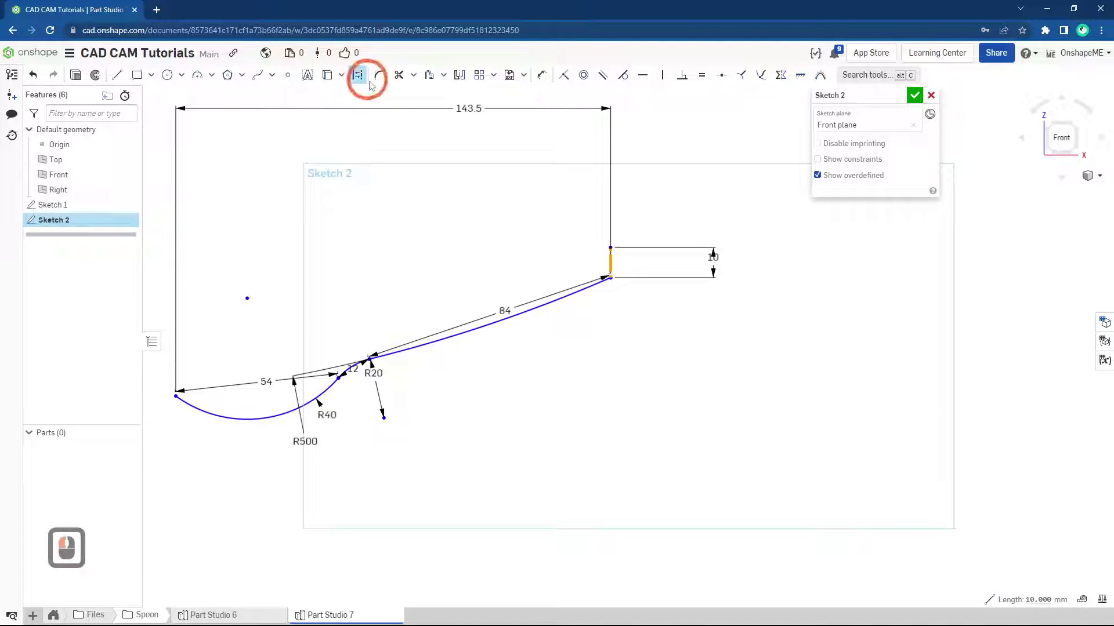
scroll(586, 236, "up", 3)
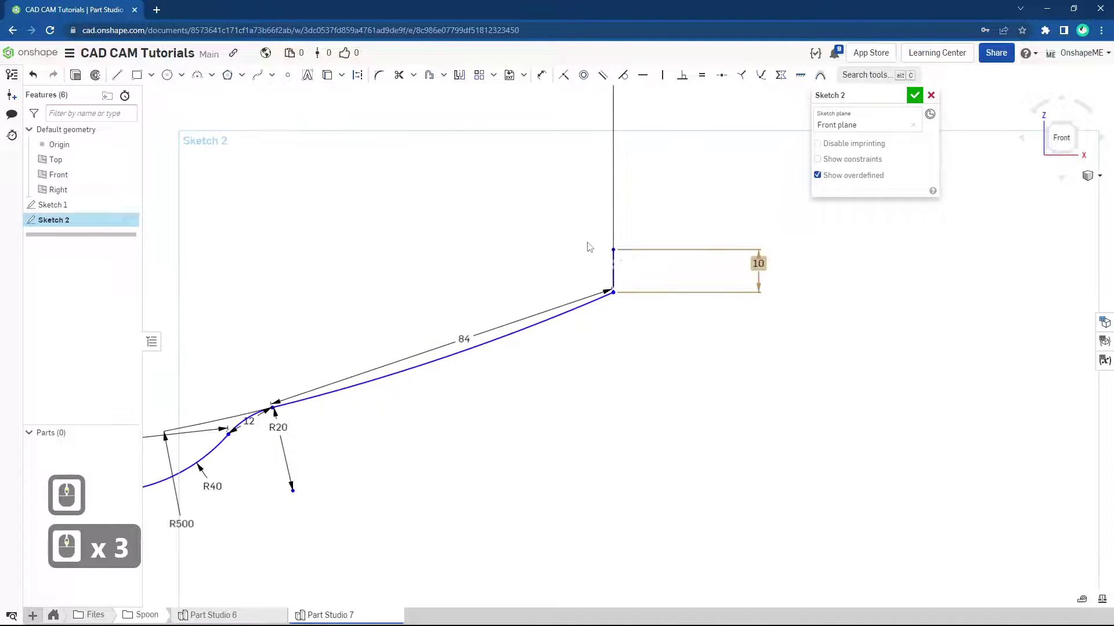
scroll(532, 268, "up", 2)
scroll(533, 268, "down", 2)
left_click_drag(447, 109, 469, 451)
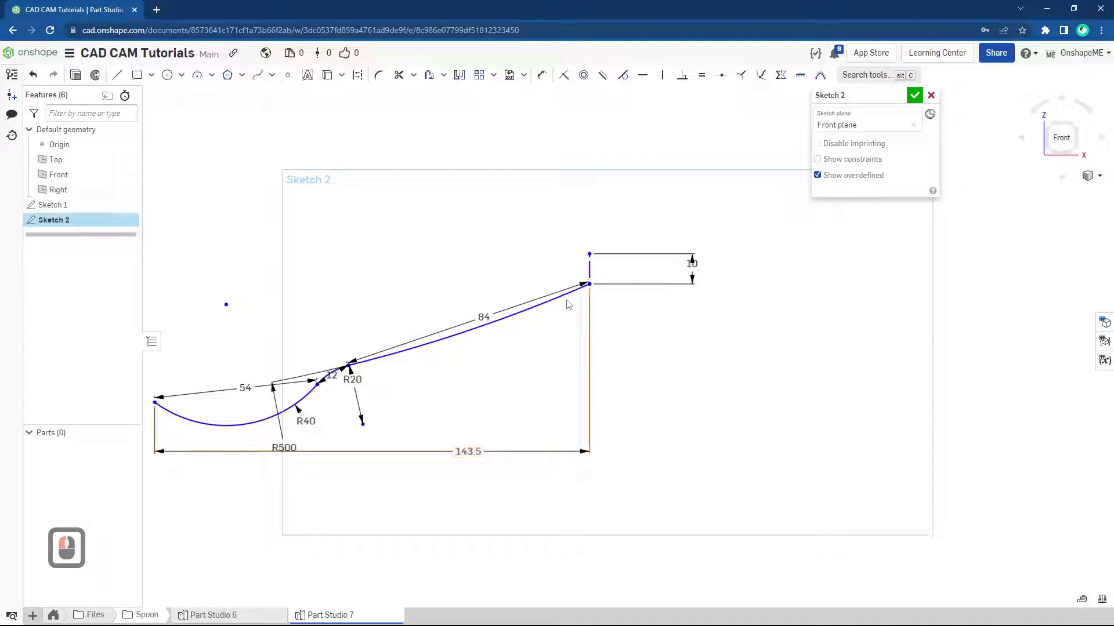
- Make the construction line's upper endpoint coincident with the handle-end point of the outline sketch on the Top plane
left_click(589, 255)
scroll(737, 393, "down", 2)
middle_click_drag(753, 516, 635, 349, "ctrl")
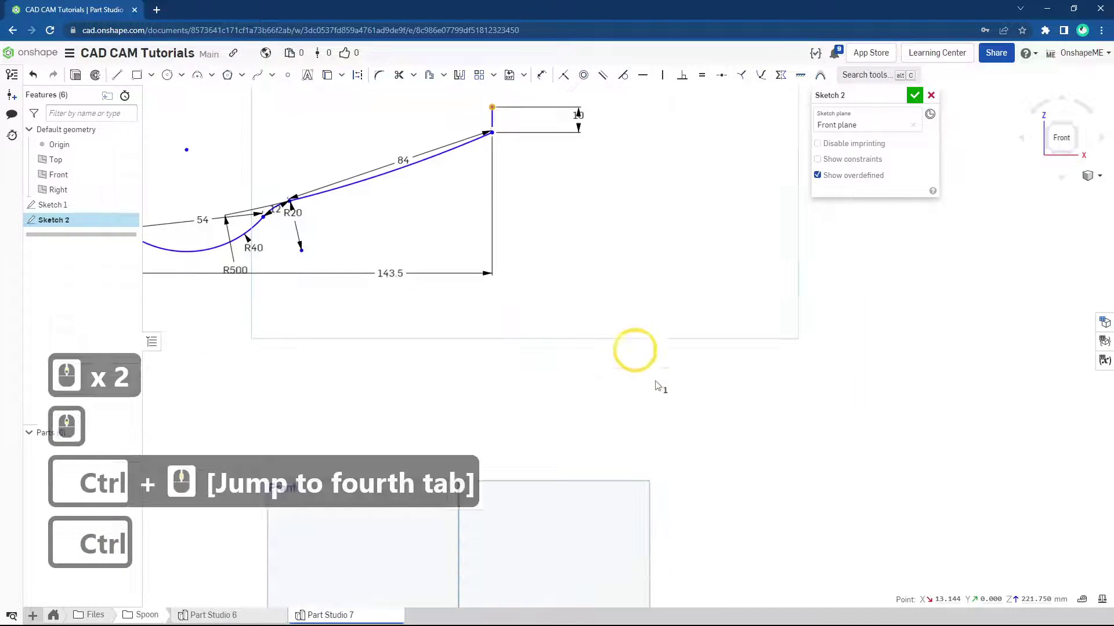
scroll(655, 395, "down", 3)
middle_click_drag(654, 405, 622, 323, "ctrl")
scroll(667, 450, "up", 2)
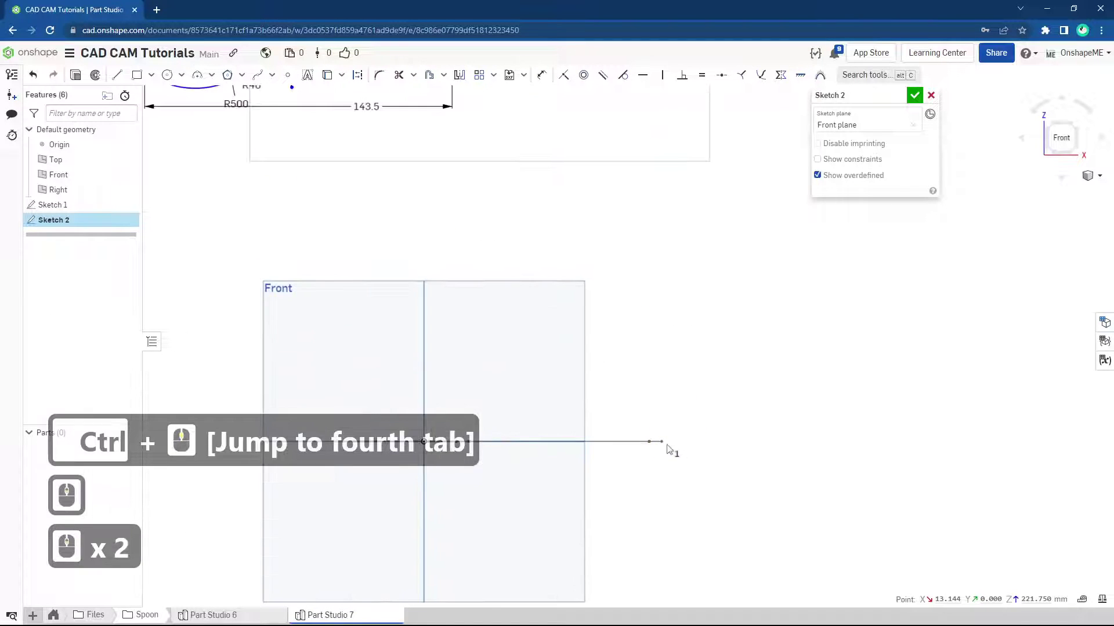
left_click(662, 443)
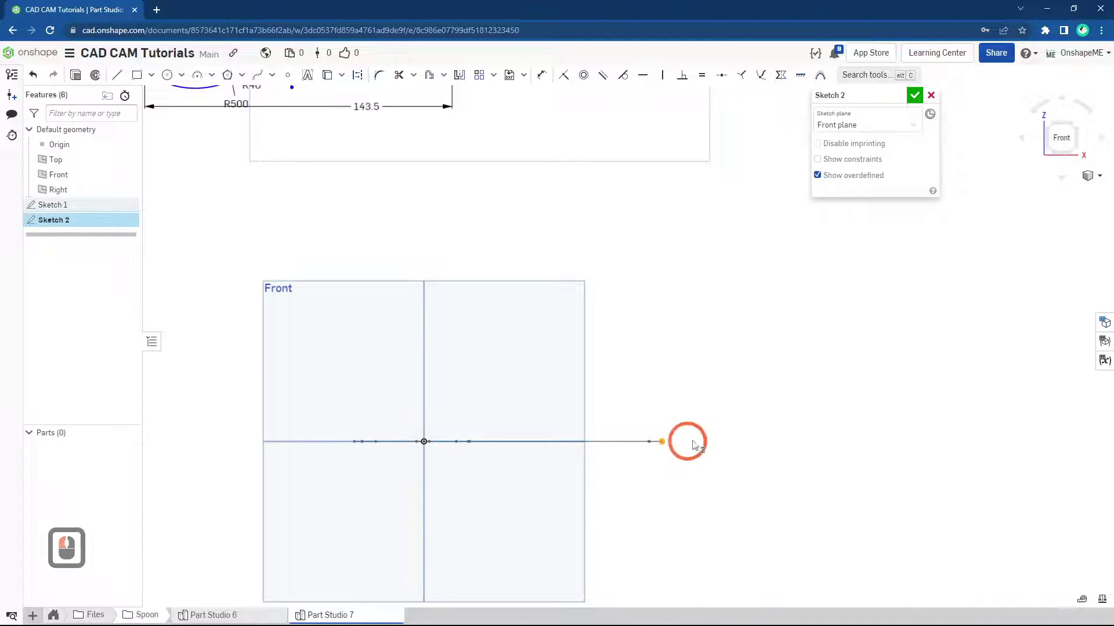
left_click(565, 76)
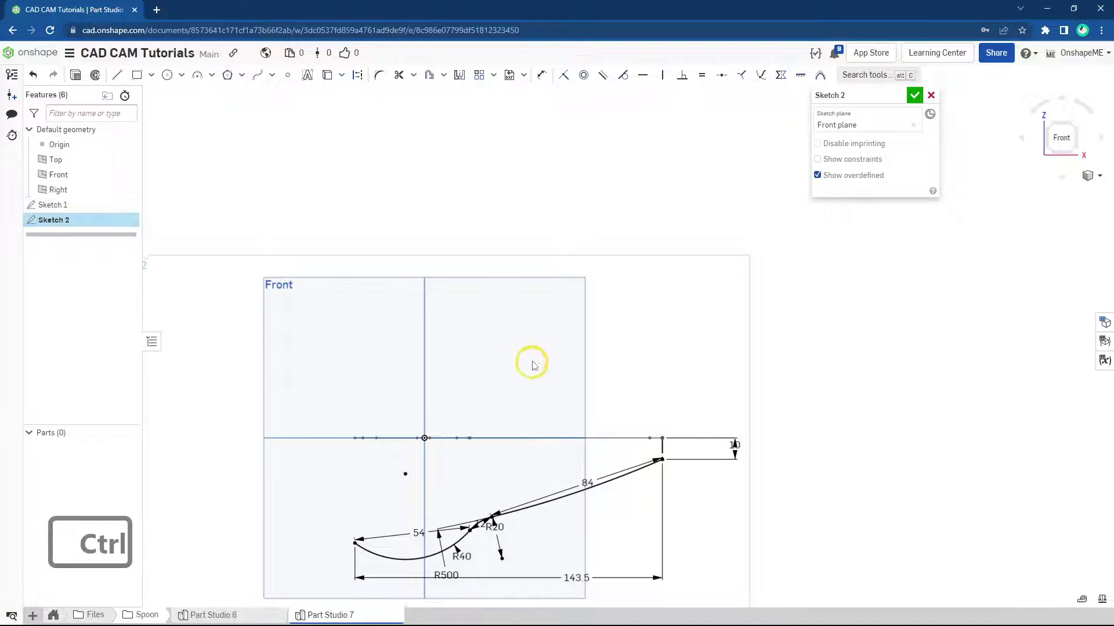
middle_click_drag(533, 363, 541, 323, "ctrl")
scroll(586, 481, "up", 3)
mouse_move(644, 427)
middle_mouse_down()
mouse_move(665, 440)
mouse_move(648, 423)
middle_mouse_up()
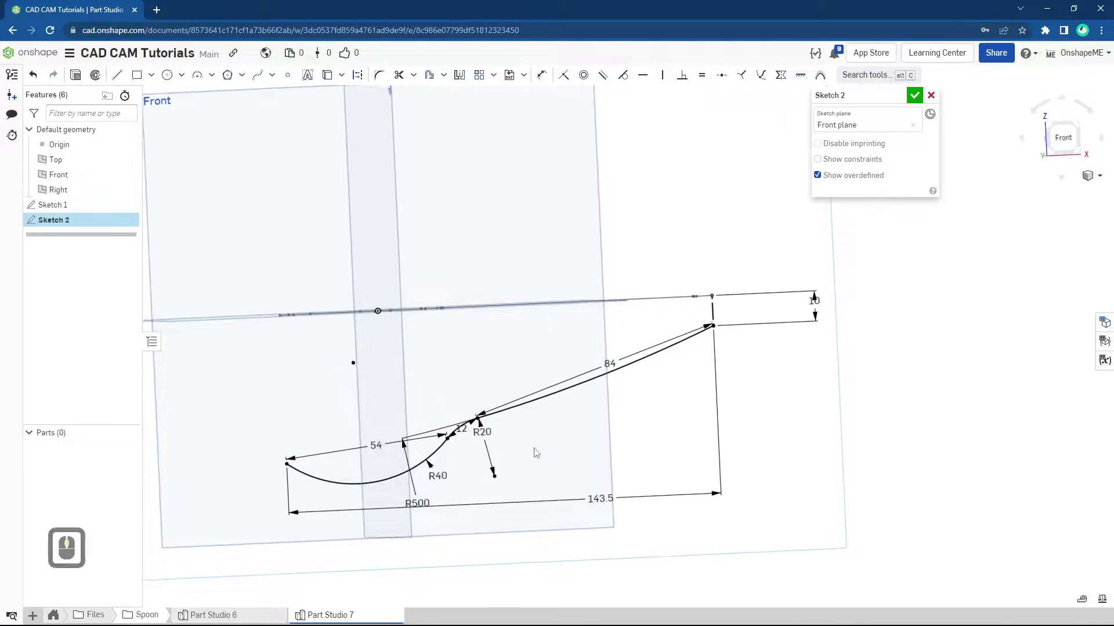
middle_click_drag(536, 452, 538, 455)
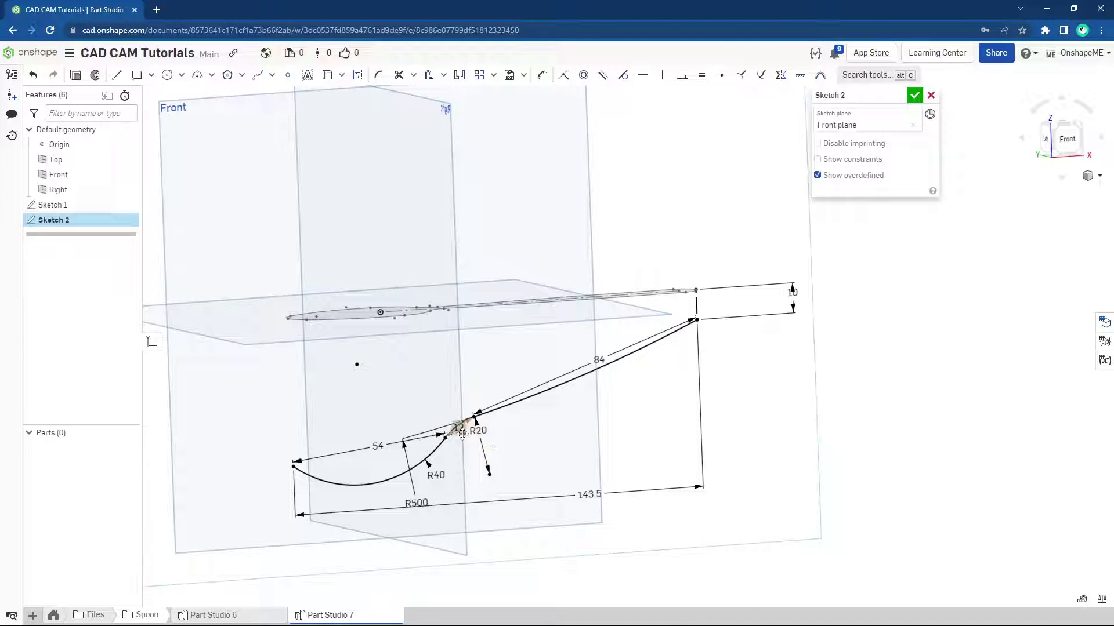
- Move the R20 and 12 mm dimensions clear of the profile and draw a vertical line about 37 mm long from the handle arc's lower end to the spoon centerline
left_click_drag(478, 497, 550, 480)
scroll(475, 444, "up", 2)
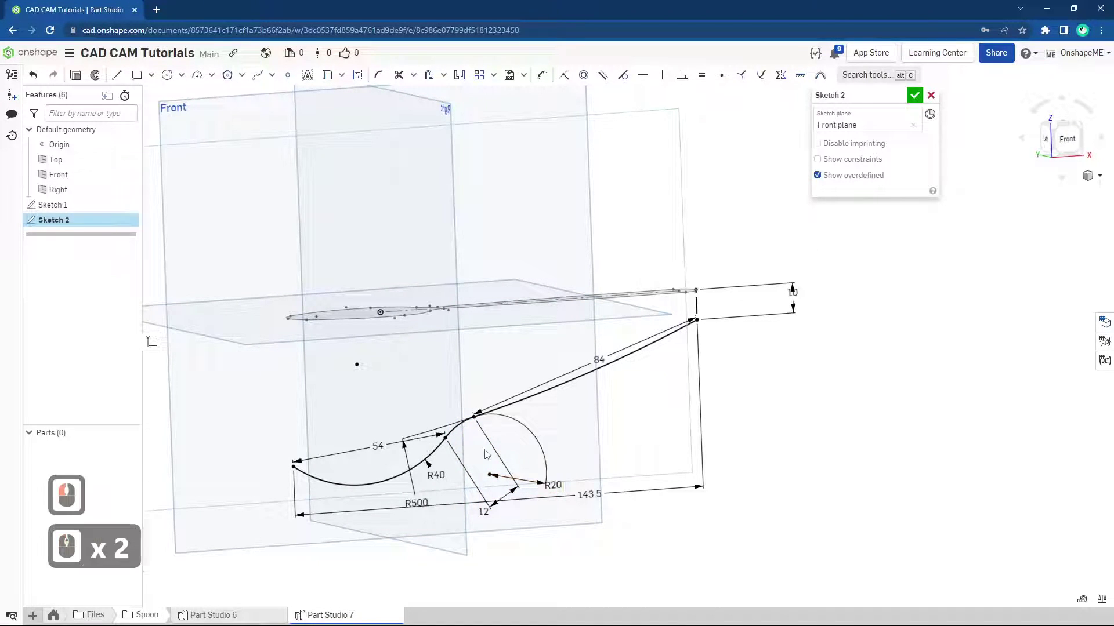
key("s")
left_click(492, 436)
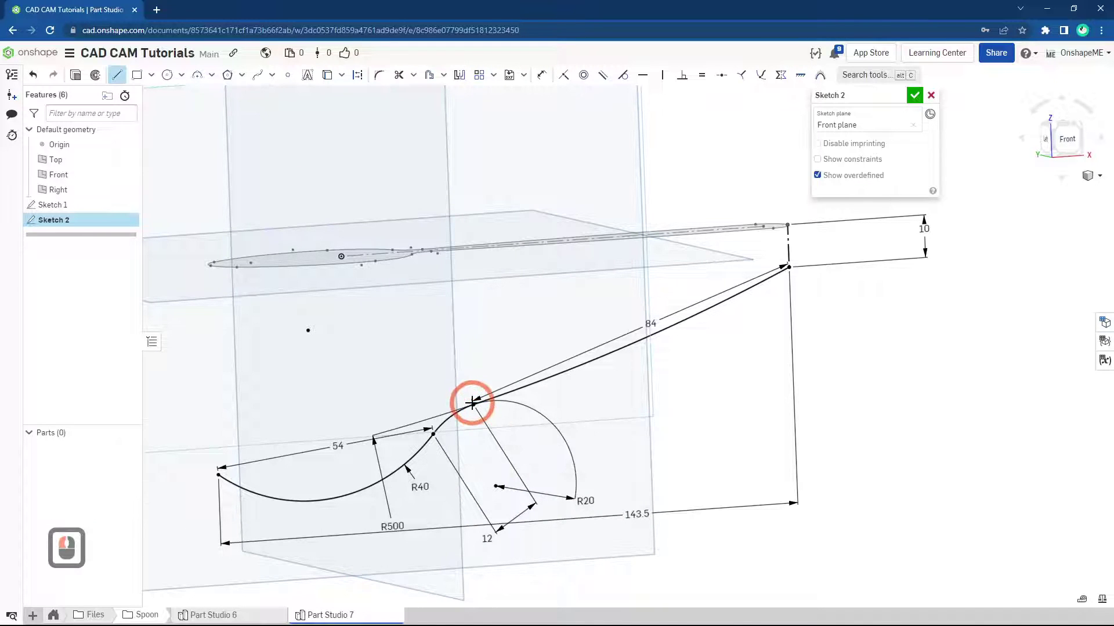
left_click_drag(475, 406, 473, 285)
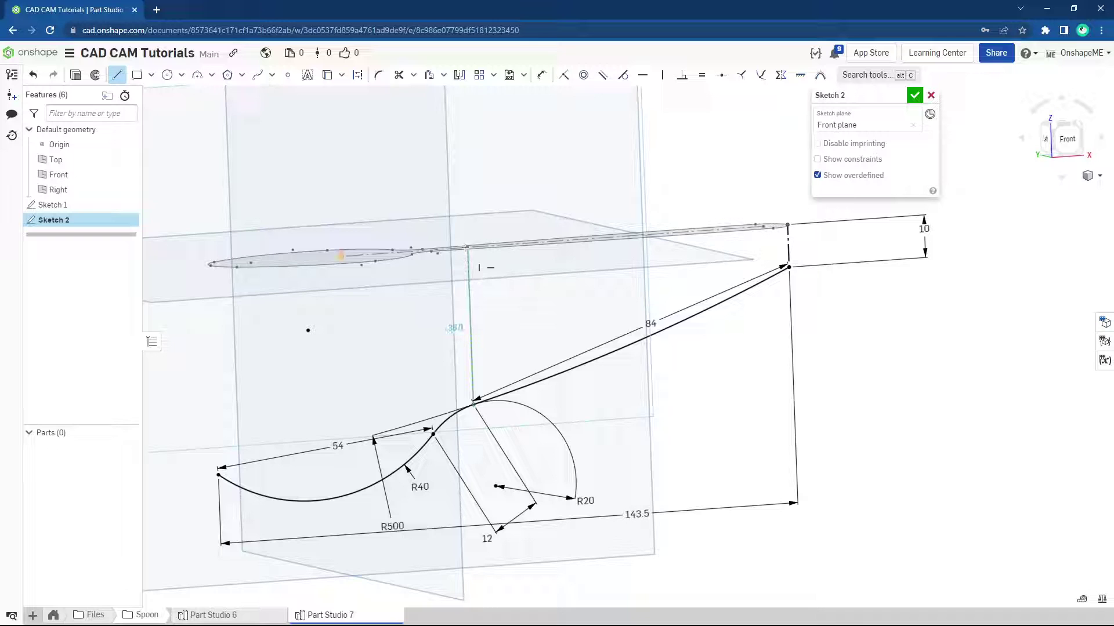
scroll(466, 248, "up", 4)
key("Escape")
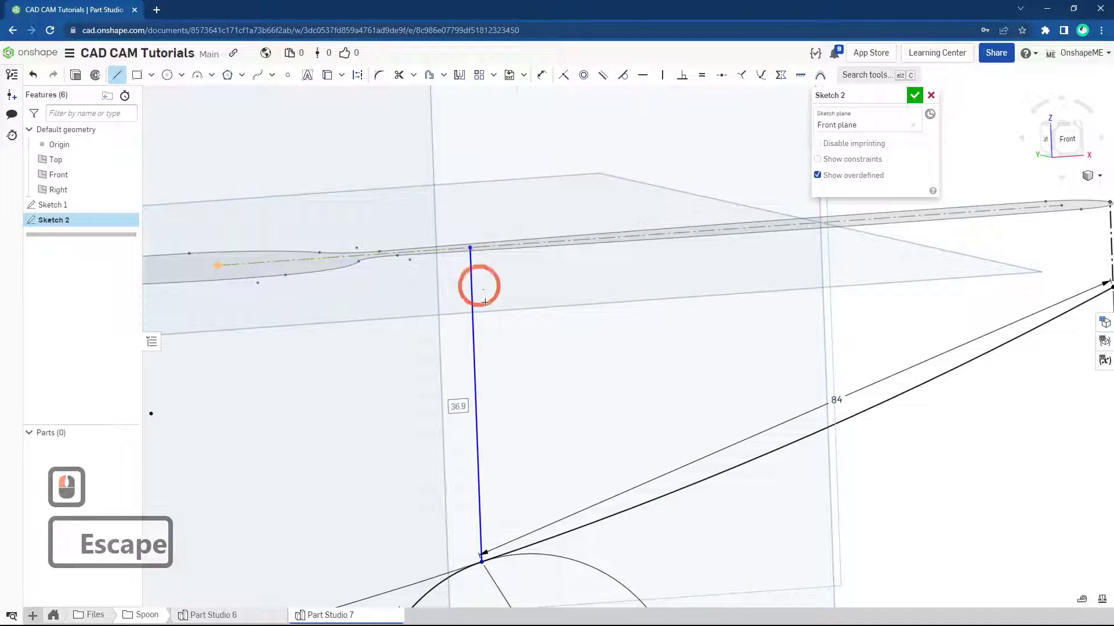
- Convert the vertical line between the handle arc's lower end and the spoon centerline to construction geometry
left_click(472, 318)
key("q")
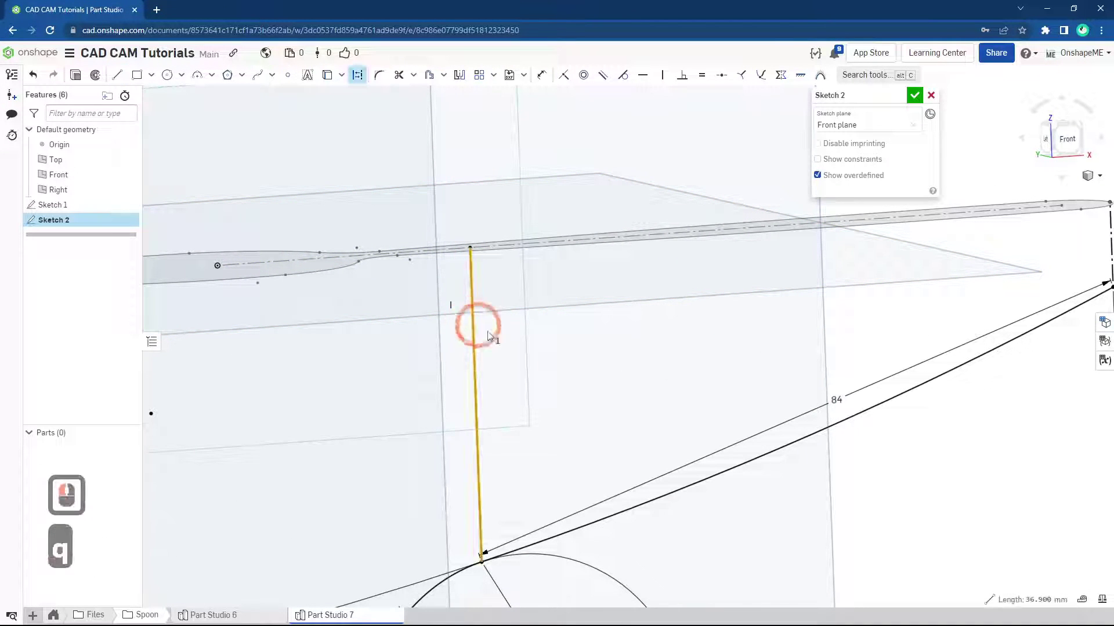
scroll(553, 386, "down", 5)
key("space")
scroll(544, 392, "down", 6)
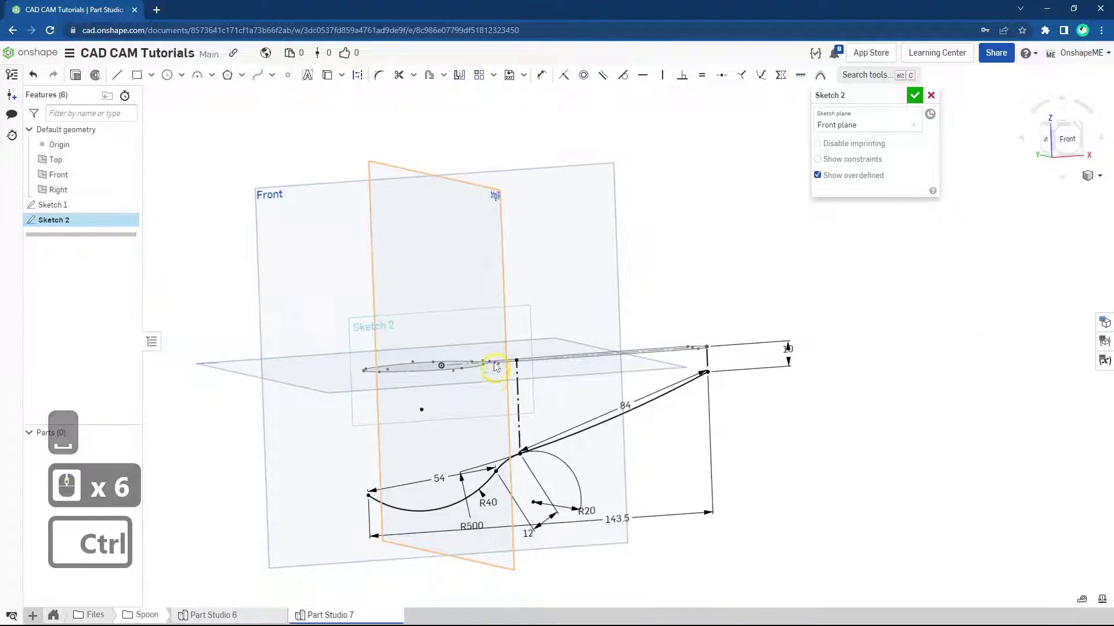
- Finish the side-profile sketch on the Front plane
middle_click_drag(497, 370, 478, 301, "ctrl")
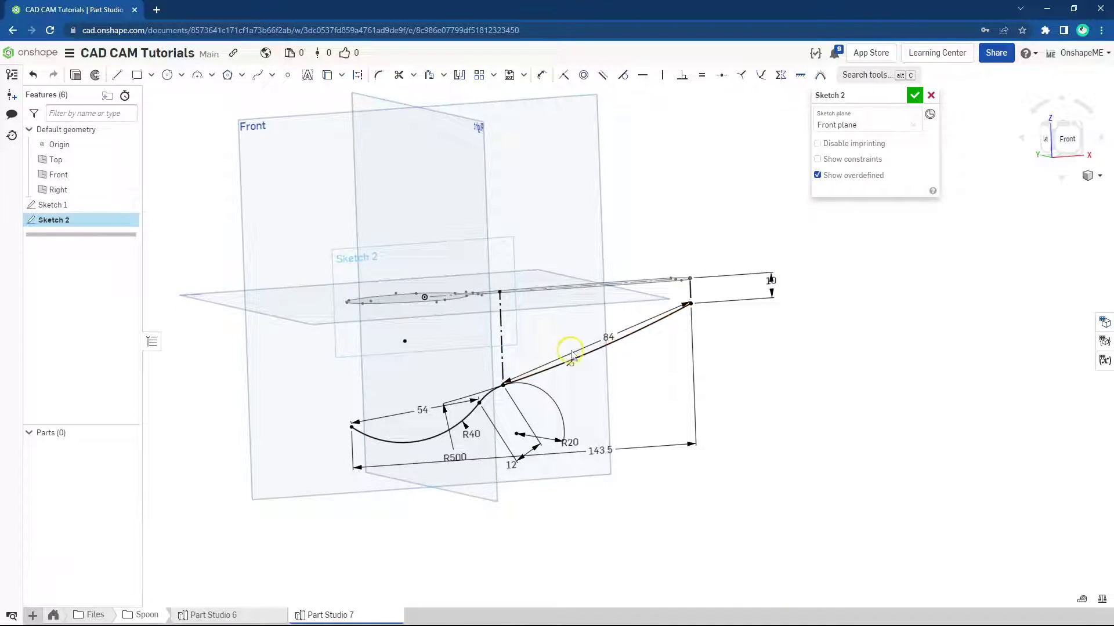
middle_click_drag(570, 355, 559, 364)
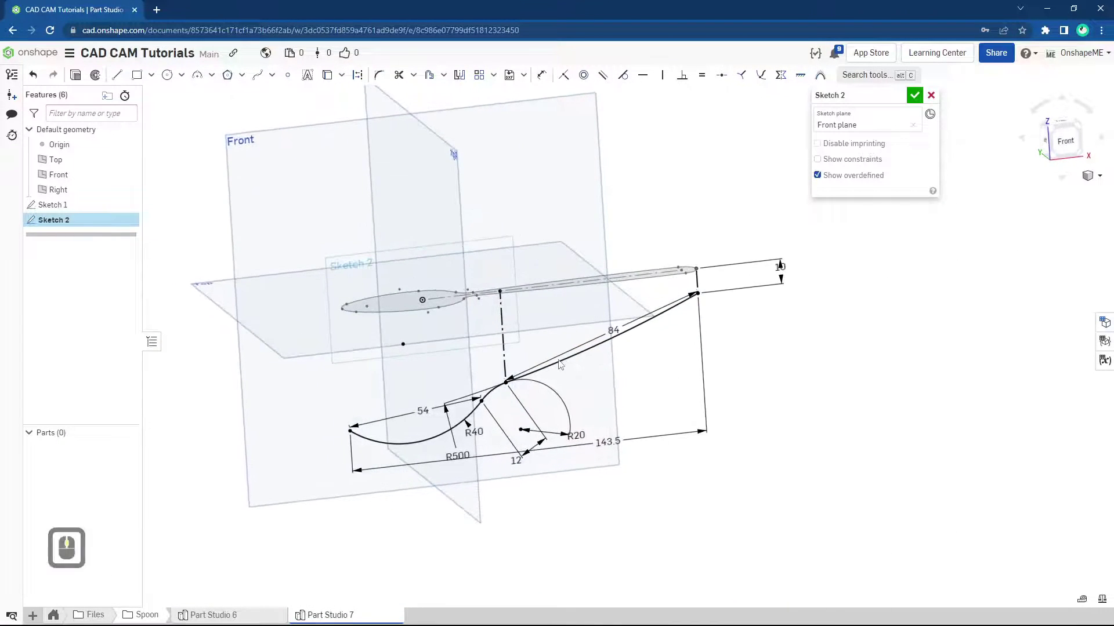
left_click(421, 301)
left_click(492, 348)
key("space")
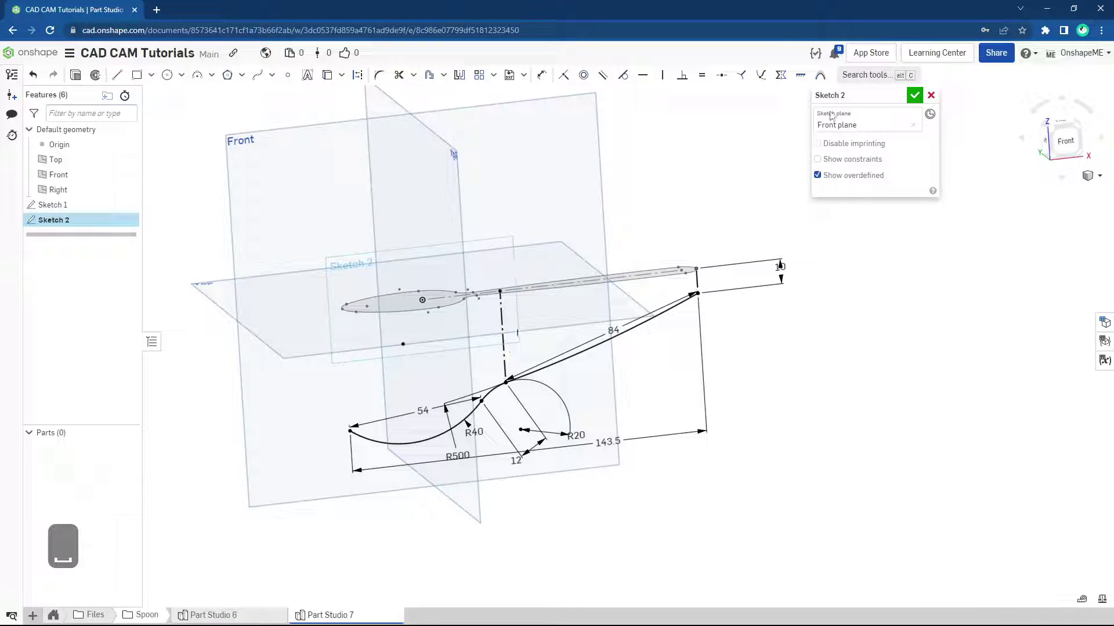
left_click(915, 97)
- Hide the Front and Top default planes, keeping the Right plane shown
mouse_move(598, 342)
right_mouse_down()
mouse_move(569, 390)
mouse_move(545, 354)
mouse_move(534, 356)
right_mouse_up()
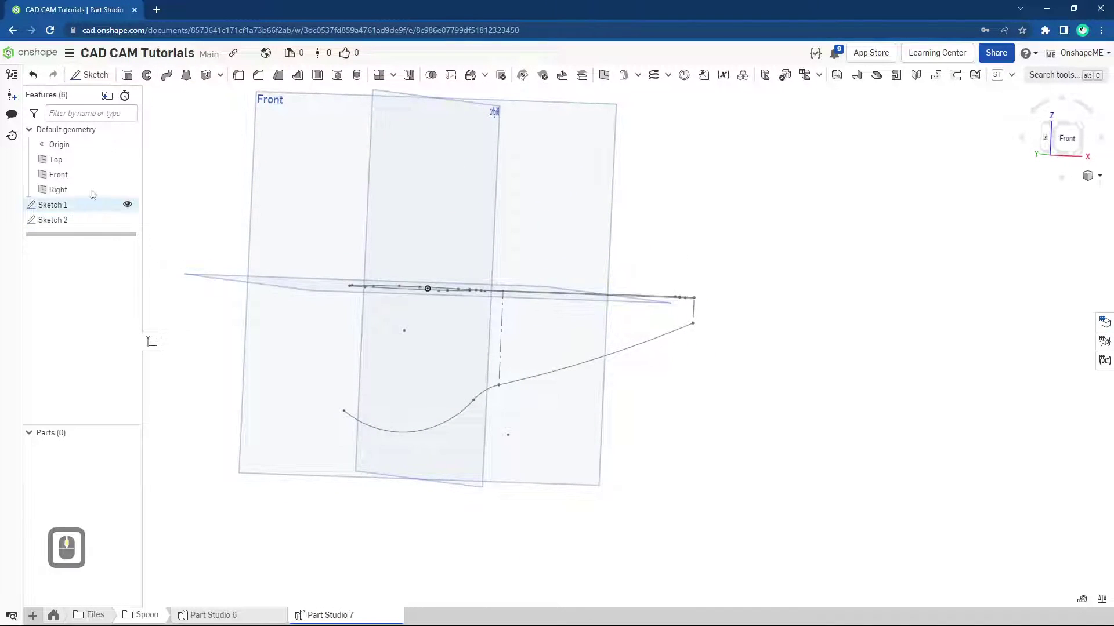
left_click(128, 176)
left_click(128, 160)
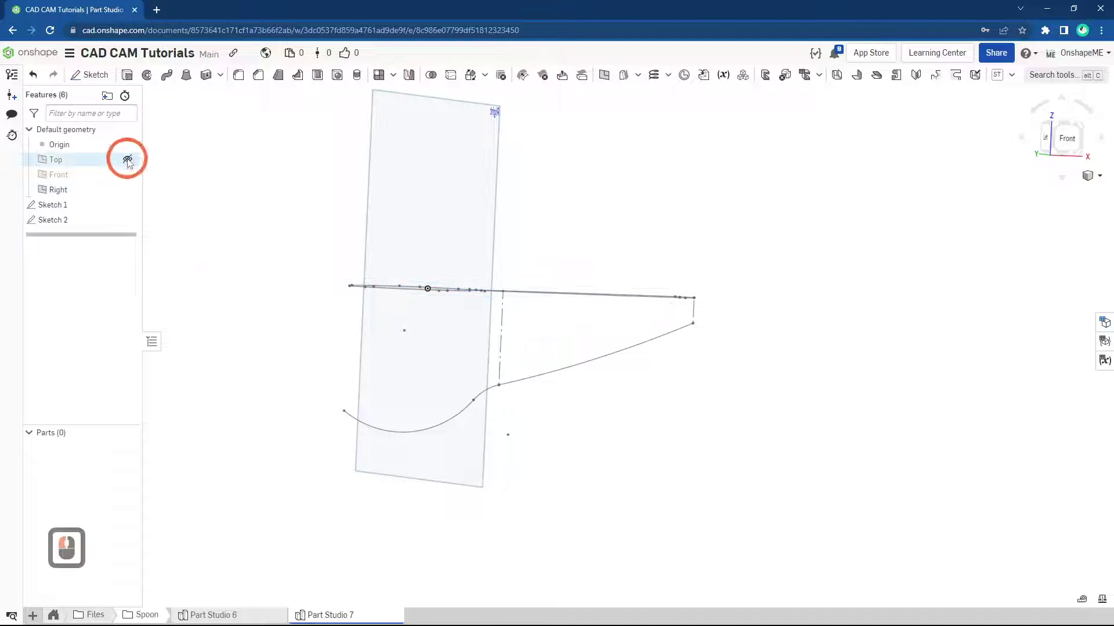
- Create a Plane point plane parallel to the Right plane through the upper endpoint of the neck's vertical construction line
mouse_move(507, 228)
right_mouse_down()
mouse_move(504, 256)
mouse_move(492, 241)
mouse_move(462, 247)
right_mouse_up()
middle_click_drag(462, 247, 464, 247)
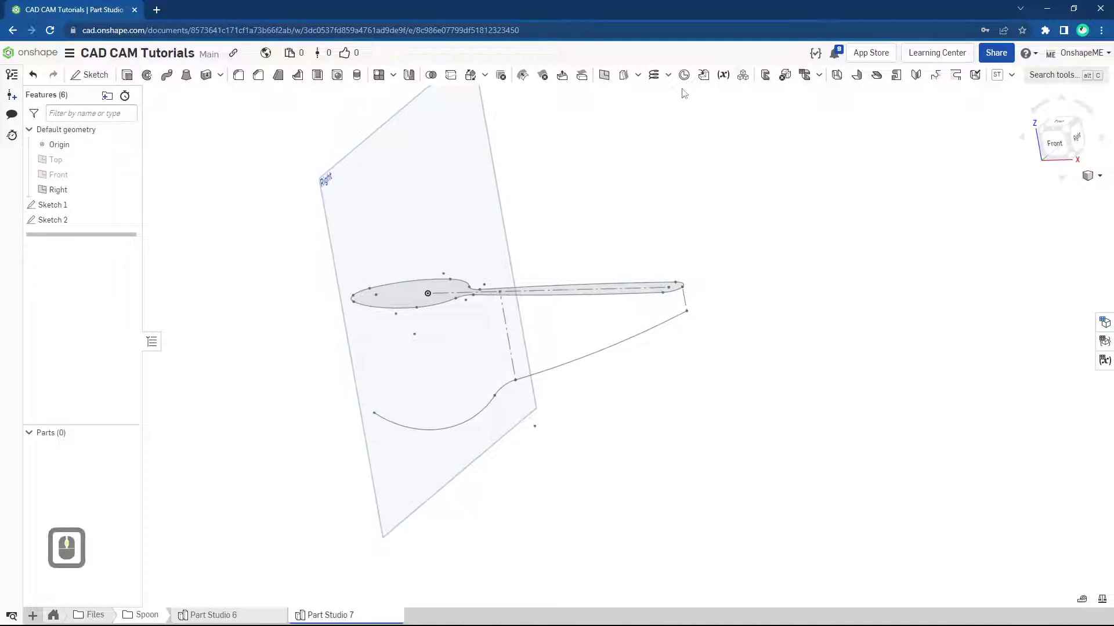
left_click(605, 75)
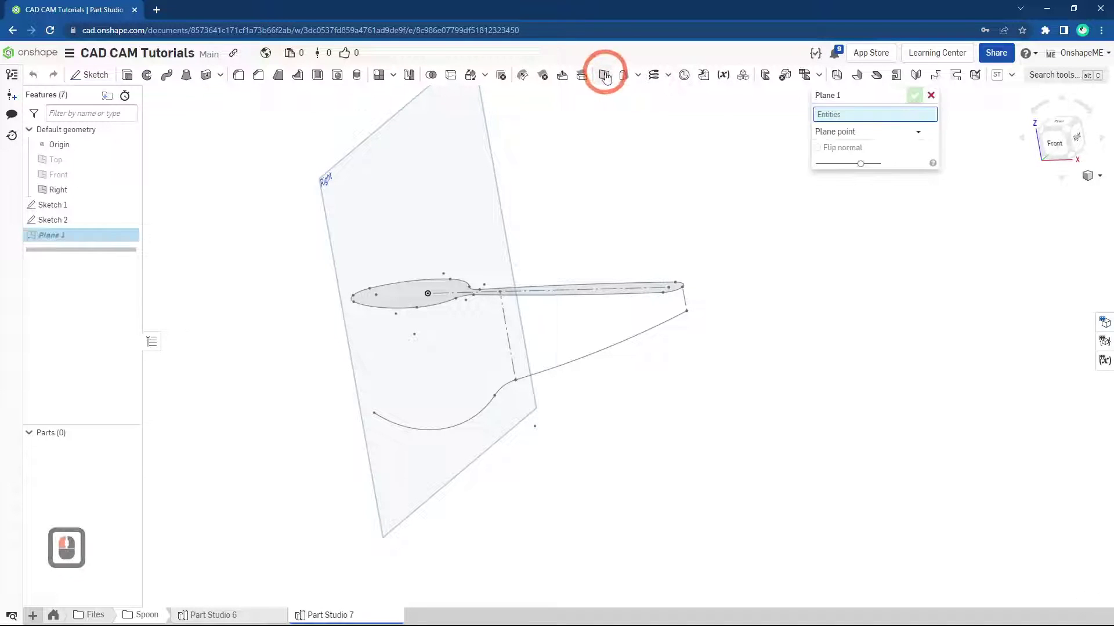
left_click(410, 204)
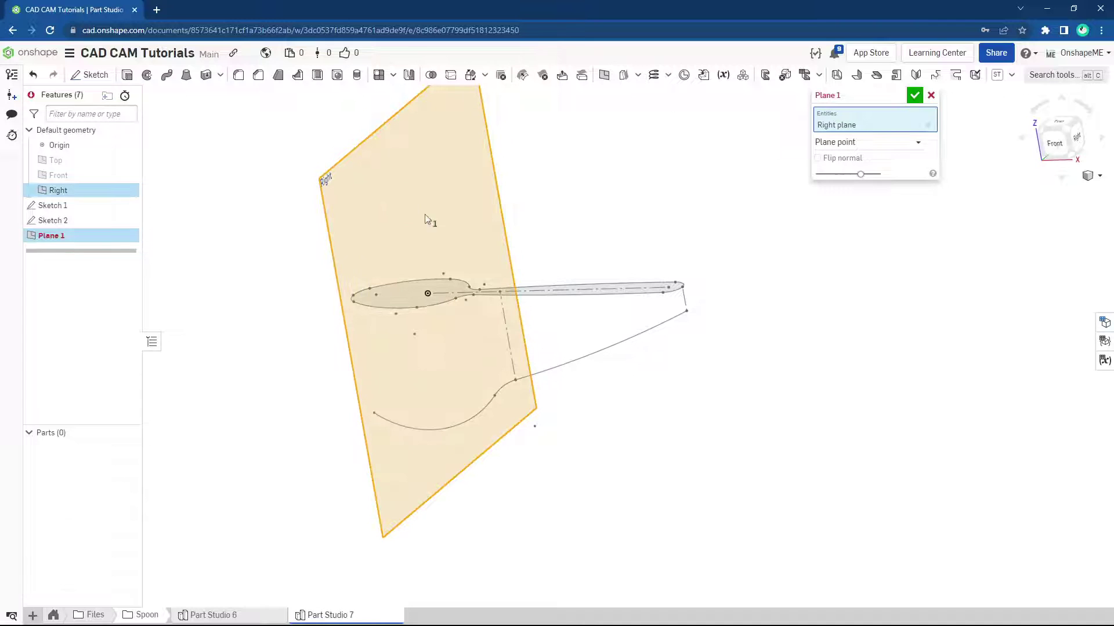
middle_click_drag(496, 287, 528, 306)
scroll(504, 295, "down", 2)
scroll(502, 292, "up", 2)
left_click(503, 295)
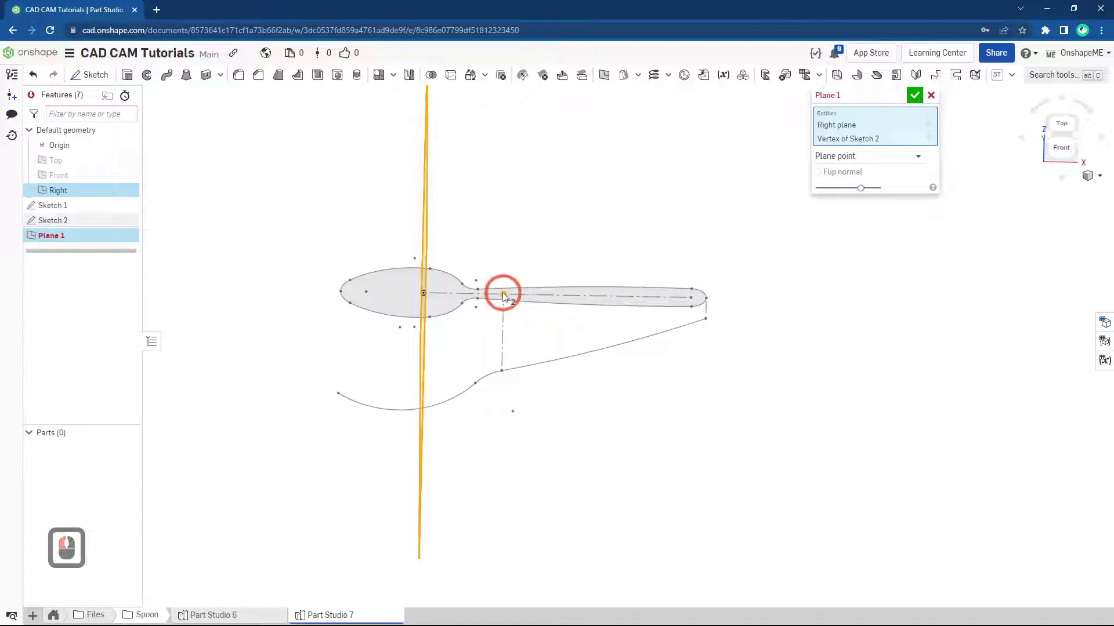
left_click(916, 94)
- Create a second Plane point plane parallel to the Right plane through the centerline vertex near the handle's tip
right_click_drag(542, 231, 510, 226)
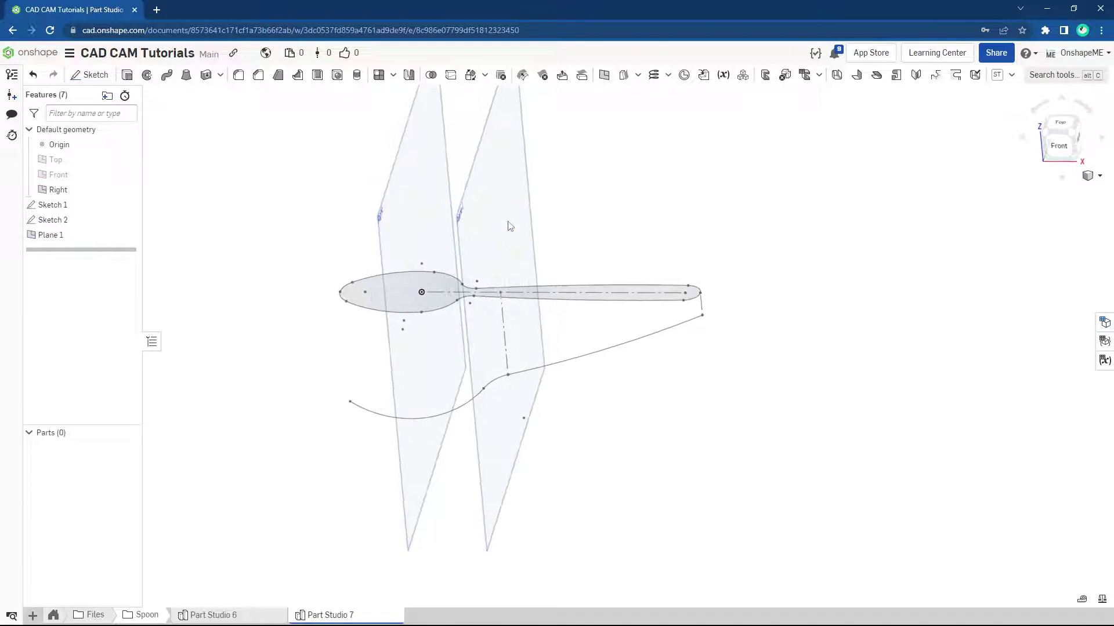
left_click(605, 75)
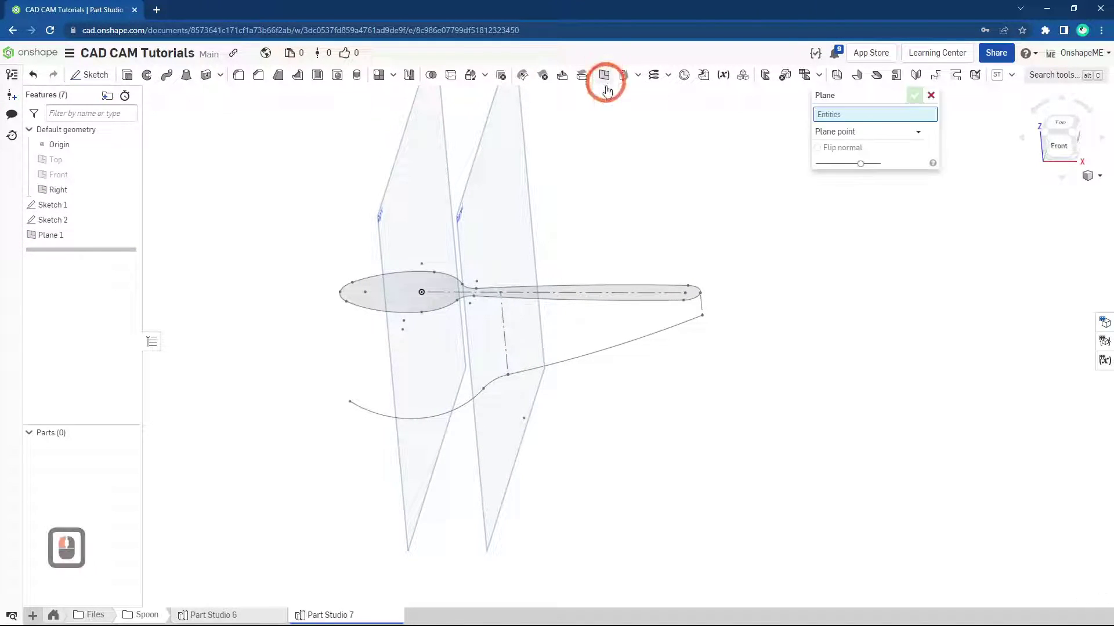
left_click(536, 257)
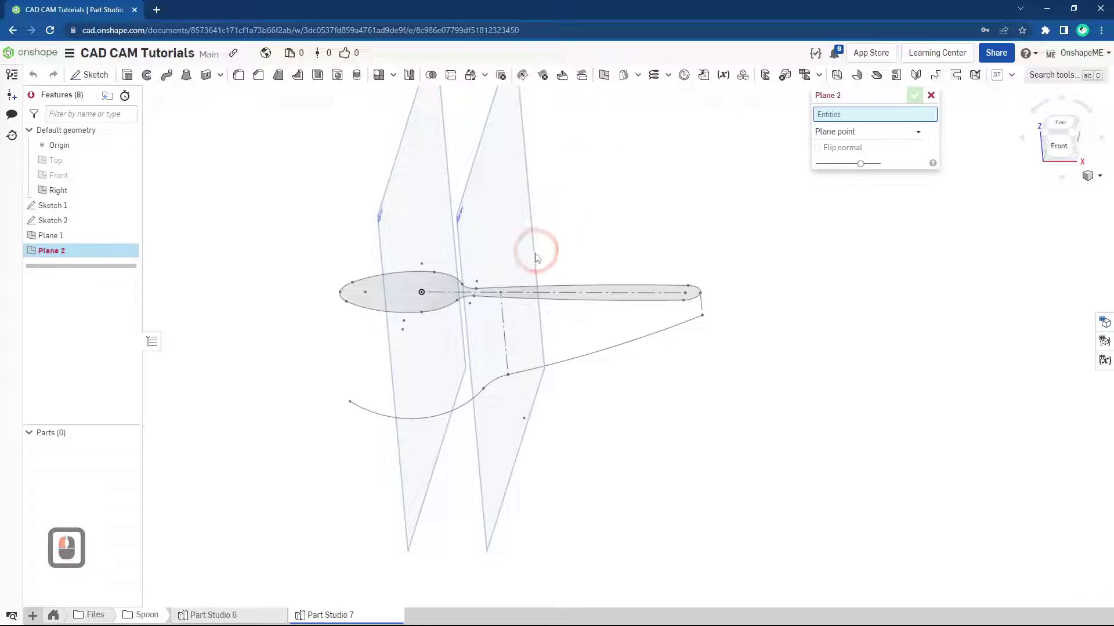
left_click(396, 218)
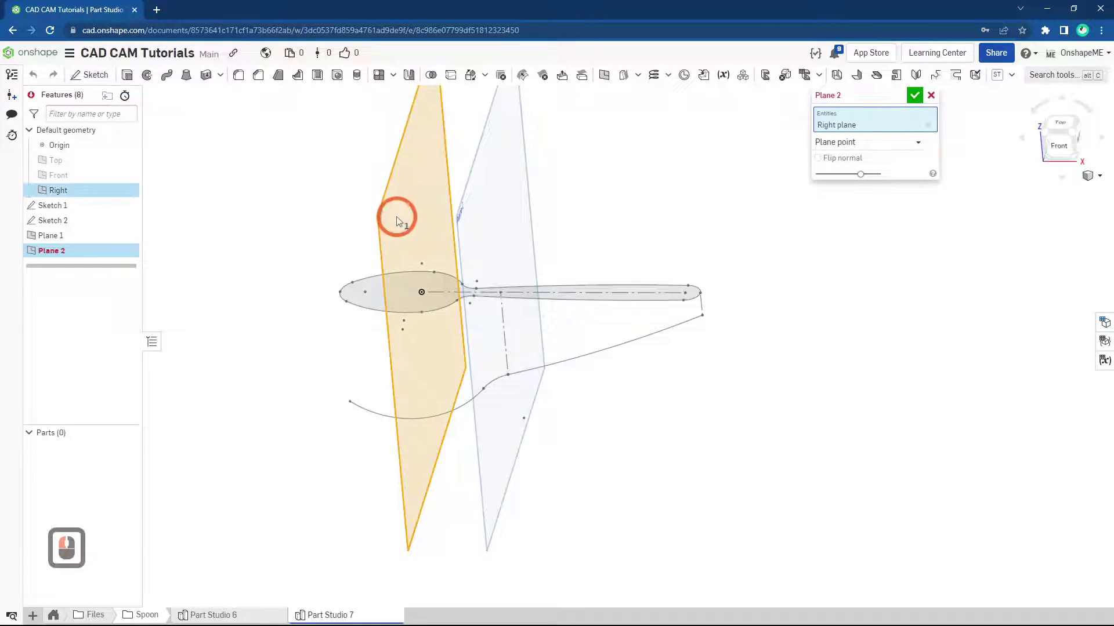
left_click(684, 294)
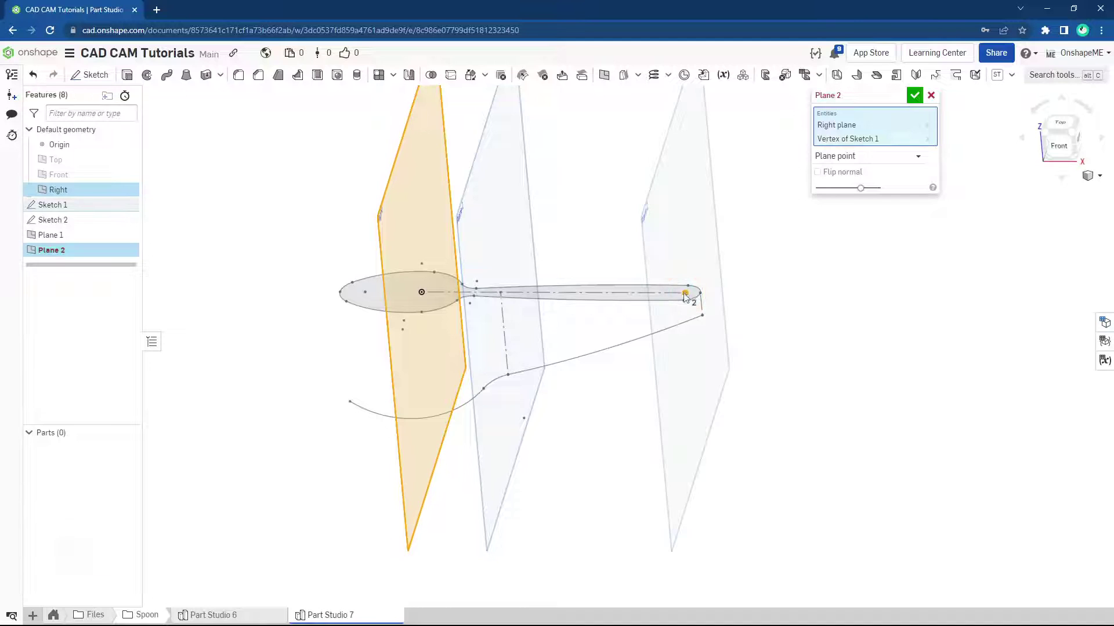
left_click(915, 97)
- Start a new sketch on the Right plane and view it normal to the plane
right_click_drag(528, 422, 413, 416)
right_click(393, 365)
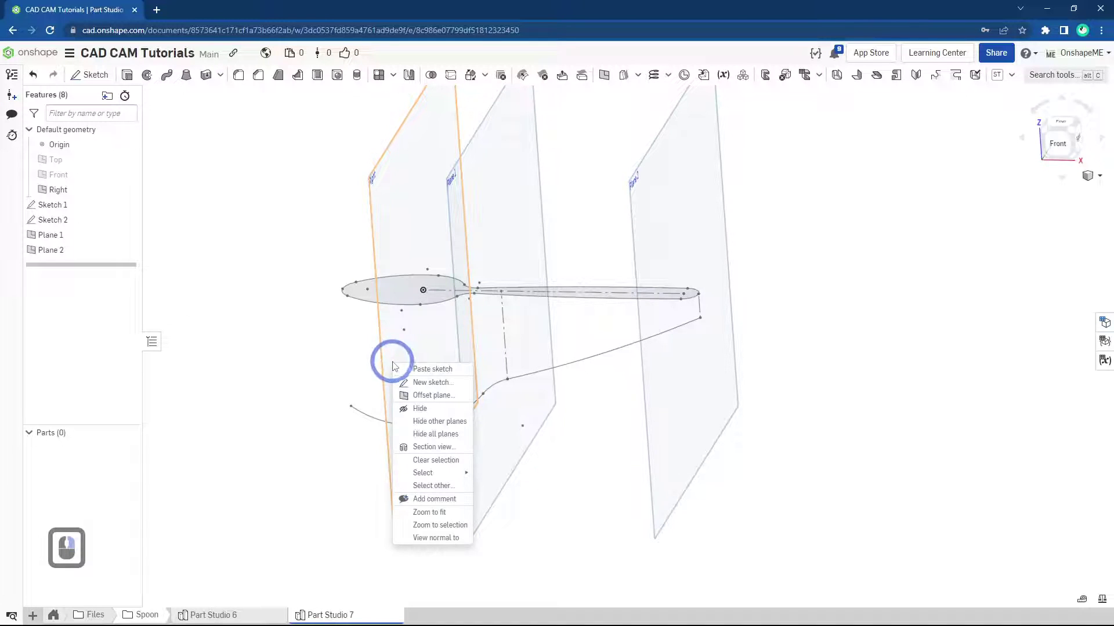
left_click(392, 340)
right_click(393, 342)
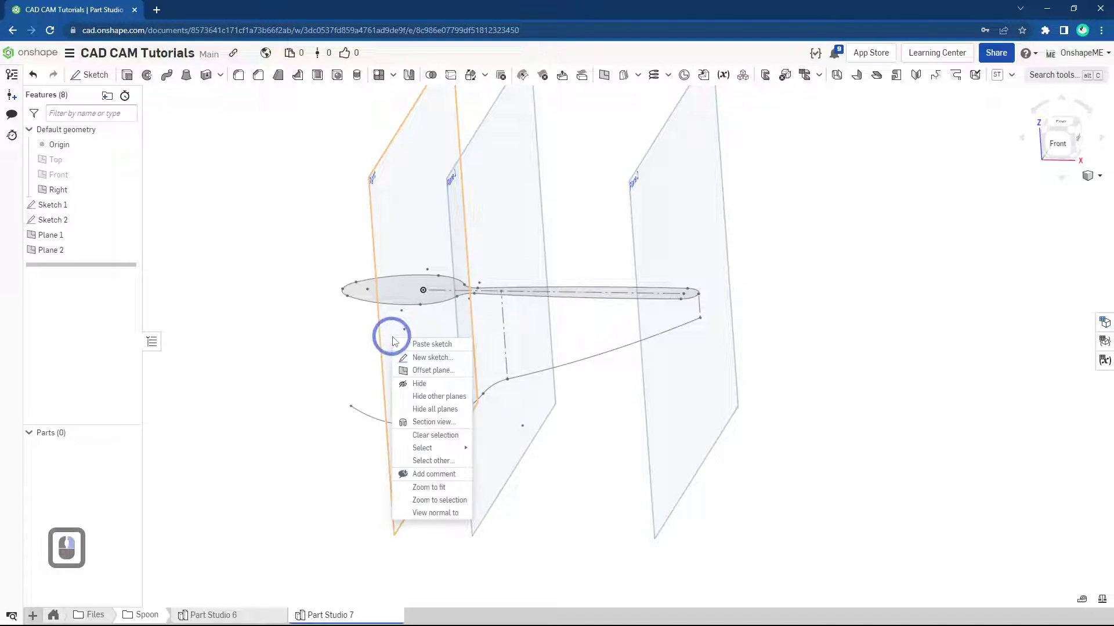
left_click(429, 358)
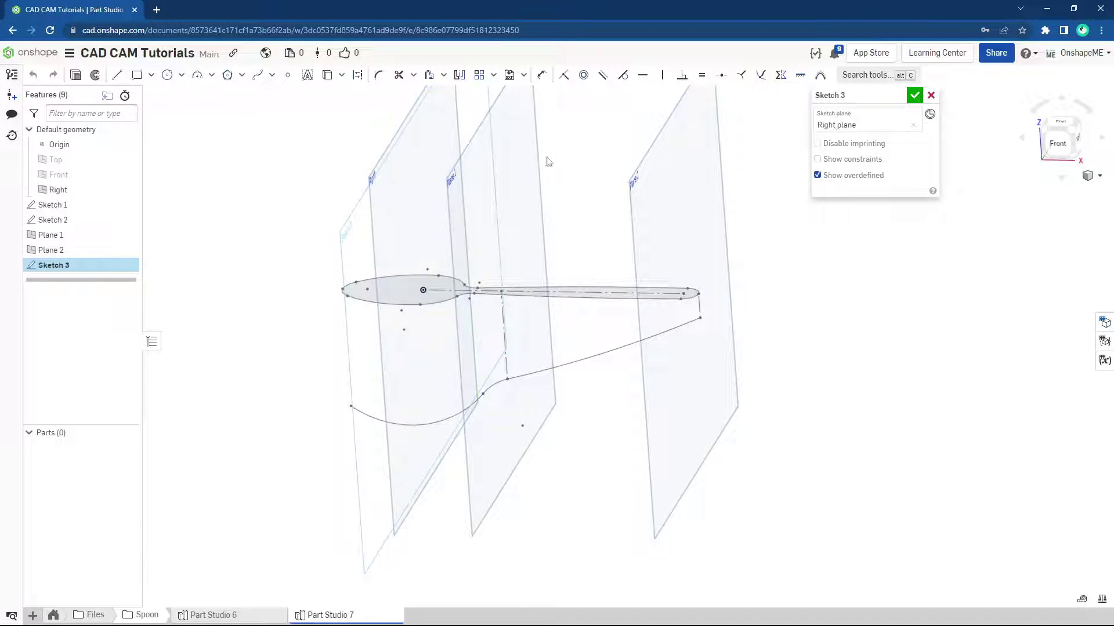
key("n")
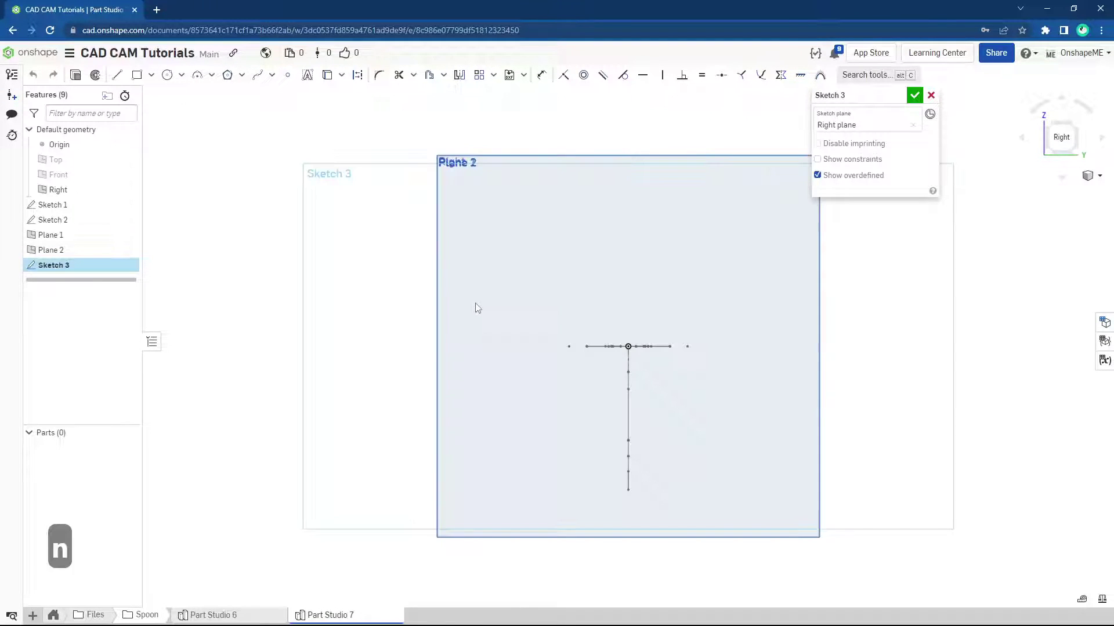
- Hide the two new offset planes, Plane 1 and Plane 2, to clear the view of the Right plane sketch
right_click_drag(518, 344, 471, 332, "ctrl")
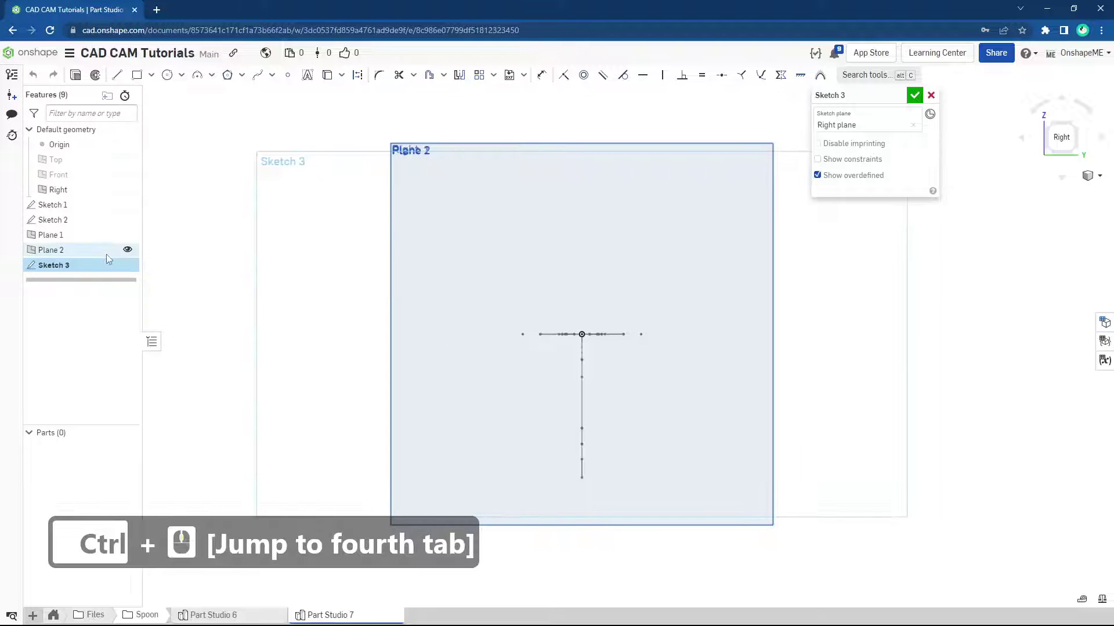
left_click(127, 250)
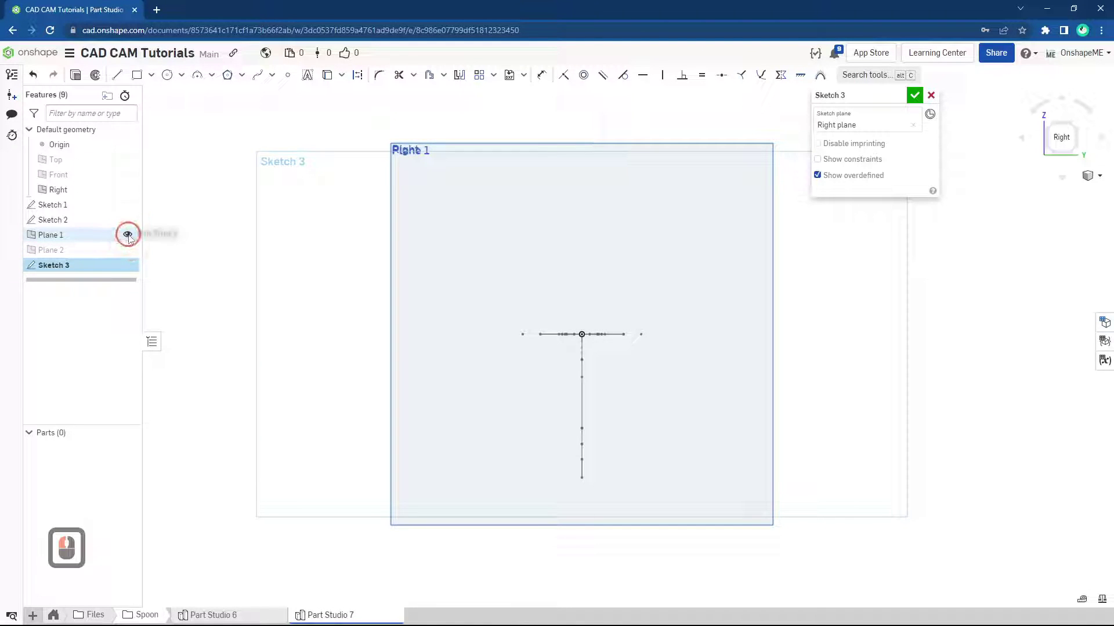
left_click(127, 235)
- Draw a downward-bulging three-point arc about 43 mm wide below the origin, crossing the vertical edge of the side profile
scroll(574, 364, "up", 3)
key("s")
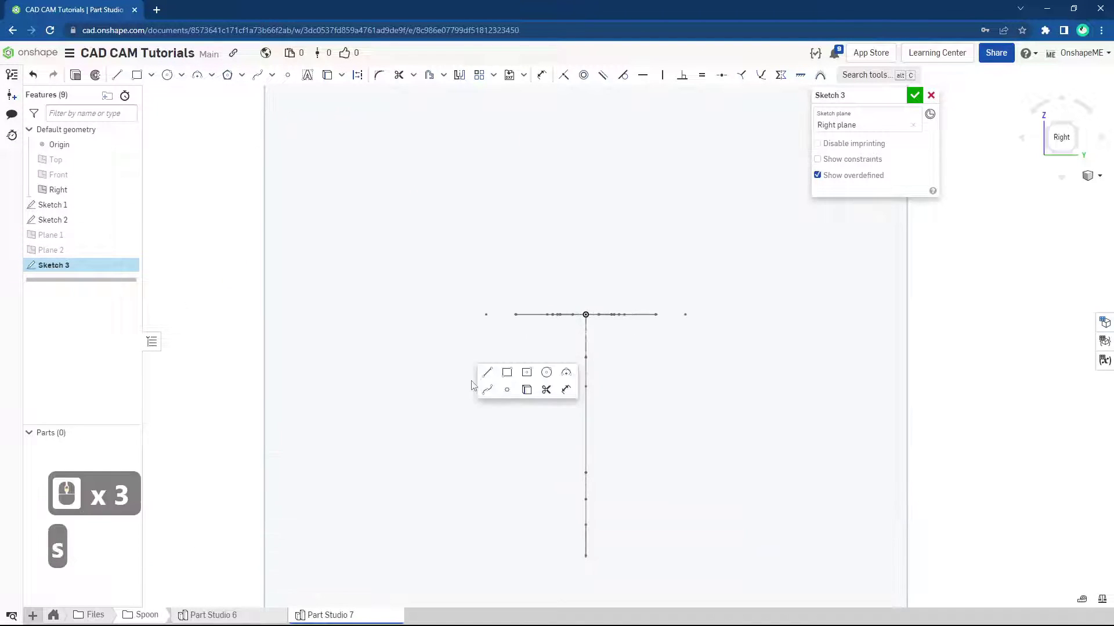
left_click(566, 373)
left_click(513, 381)
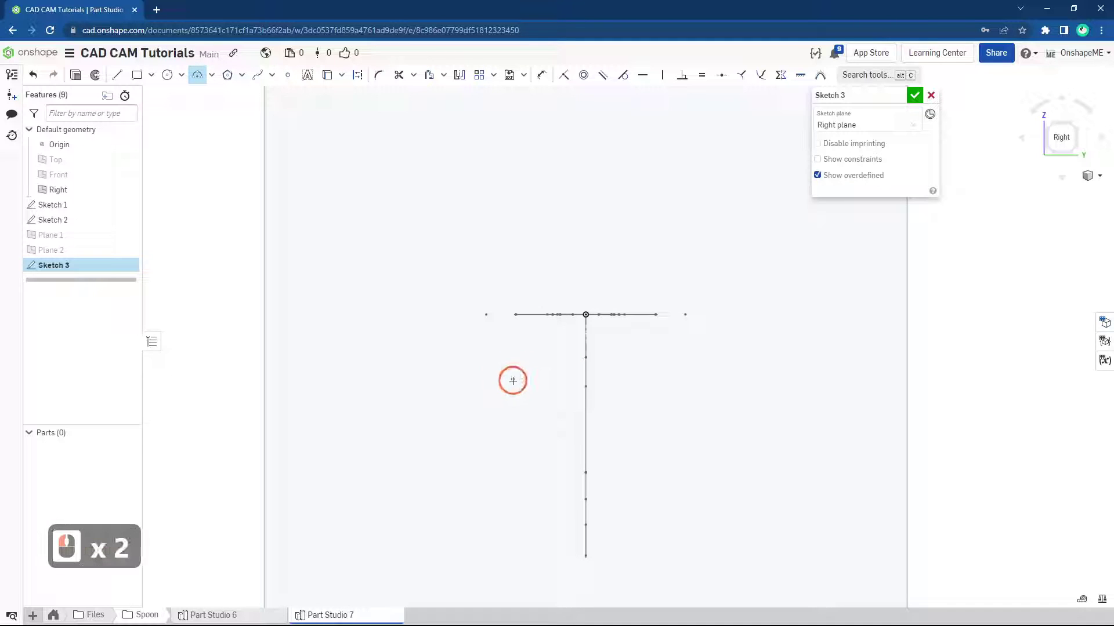
left_click(698, 391)
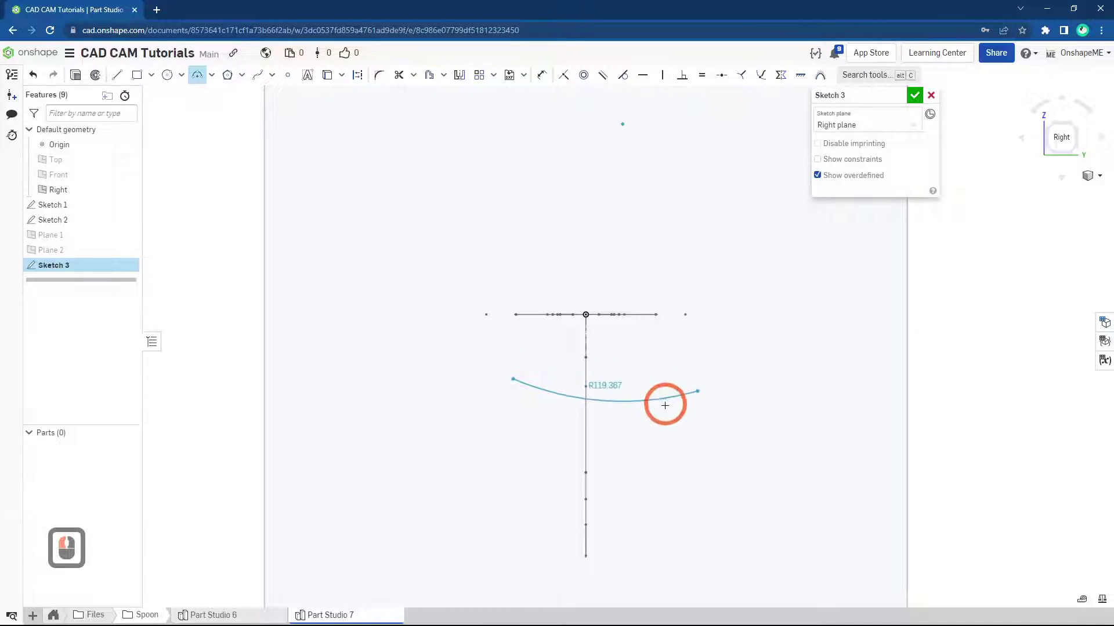
left_click(663, 407)
key("Escape")
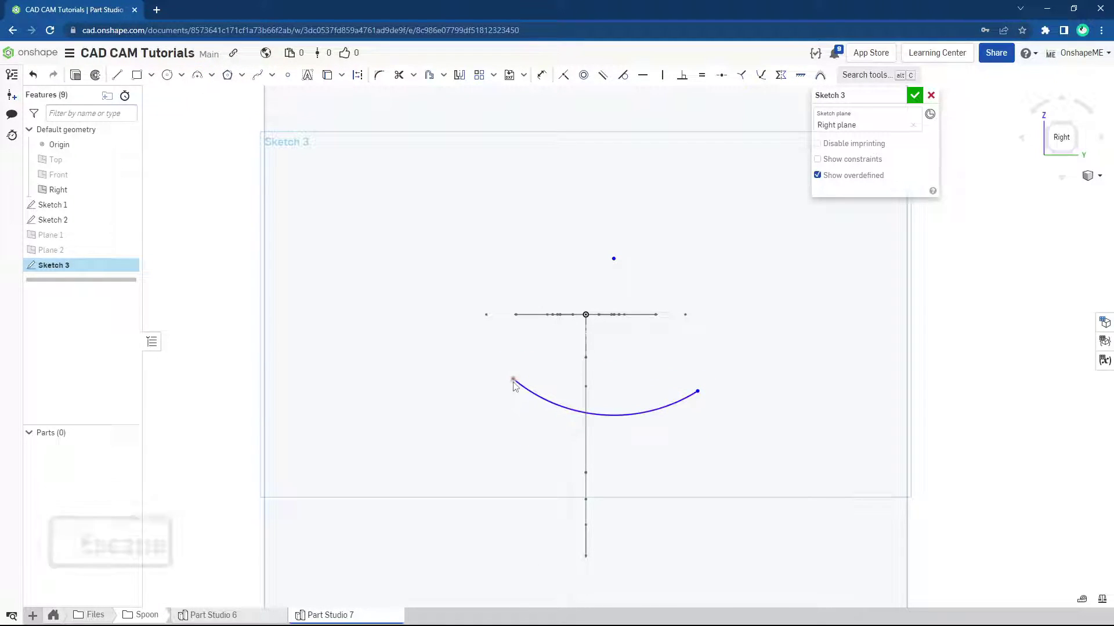
- Align the arc's two endpoints with a Horizontal constraint
left_click(646, 390)
left_click(696, 392)
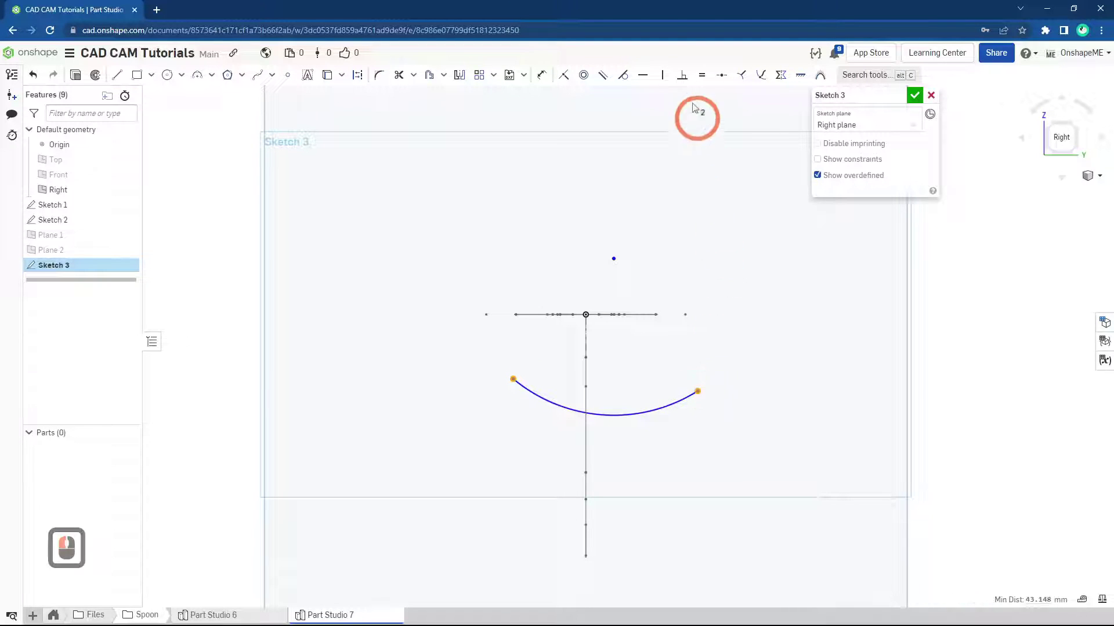
left_click(642, 75)
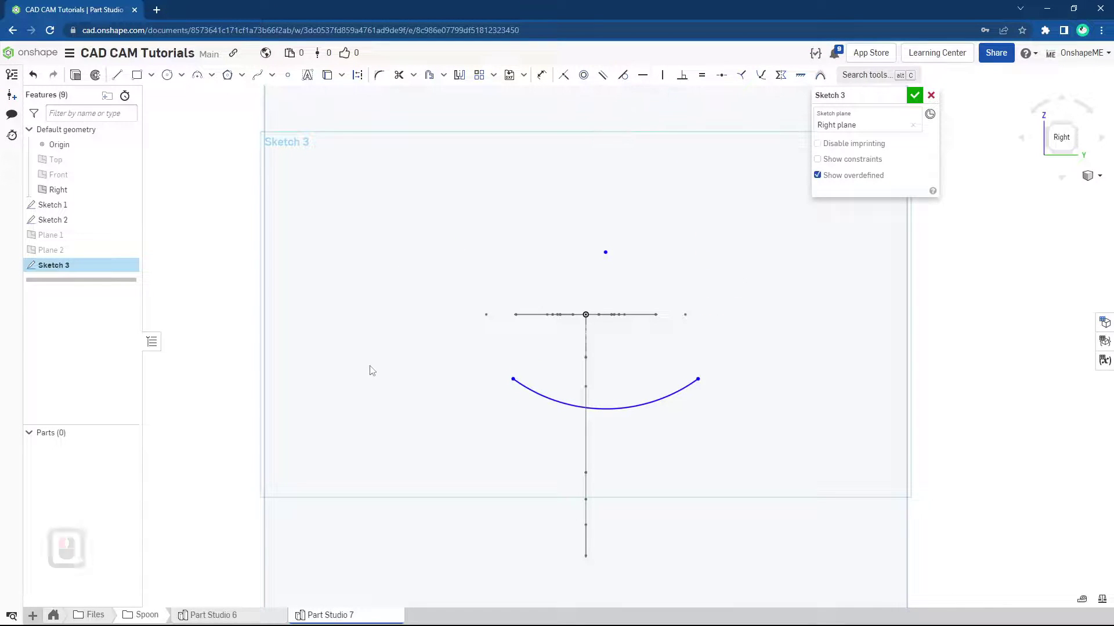
- Place a sketch point at the midpoint of the bowl cross-section arc
key("s")
left_click(439, 377)
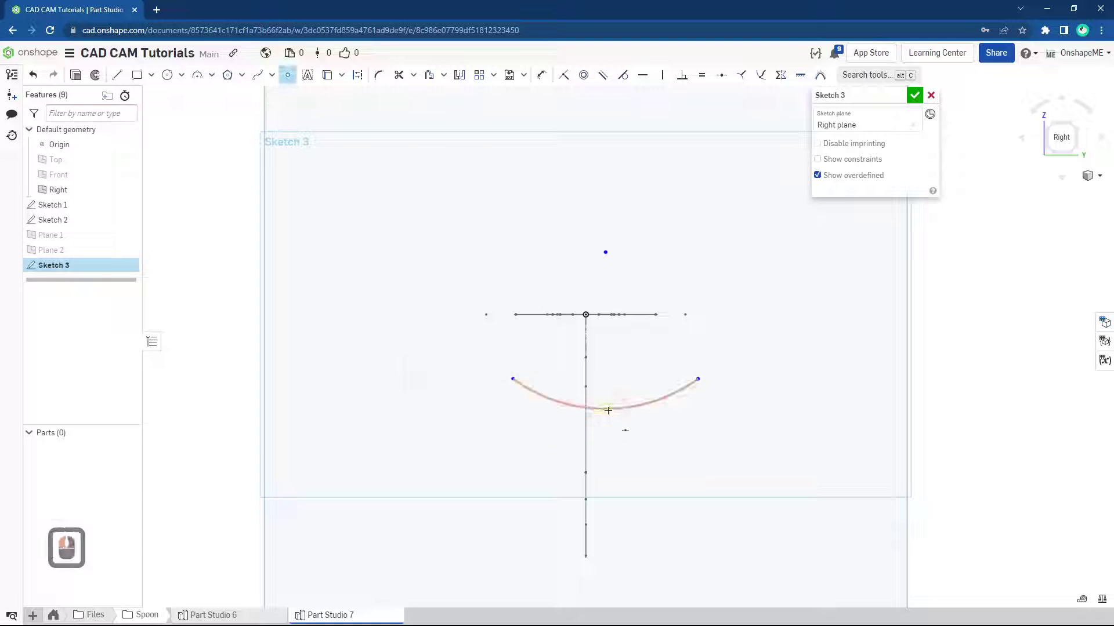
left_click(585, 415)
key("Escape")
- Dimension the bowl cross-section arc's radius at 30 mm
key("s")
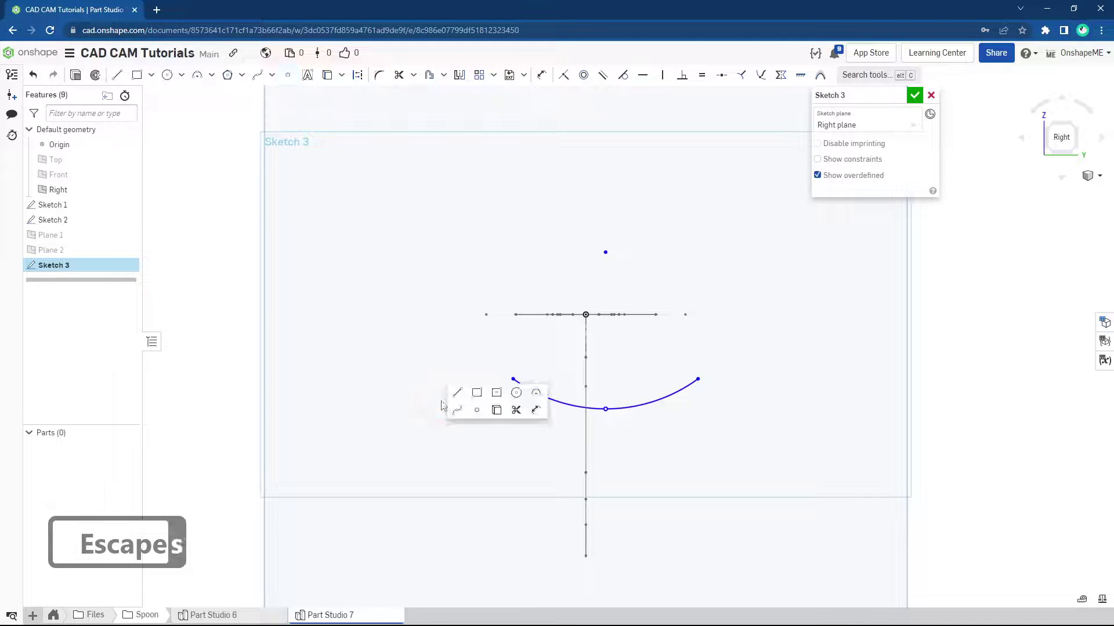
left_click(536, 410)
left_click(547, 399)
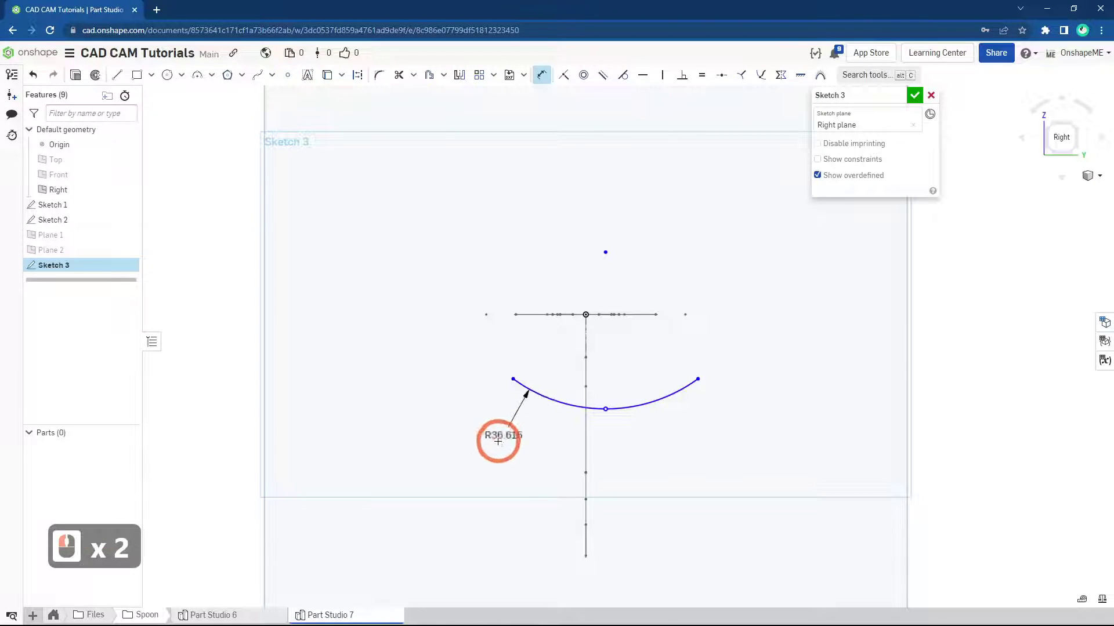
left_click(563, 501)
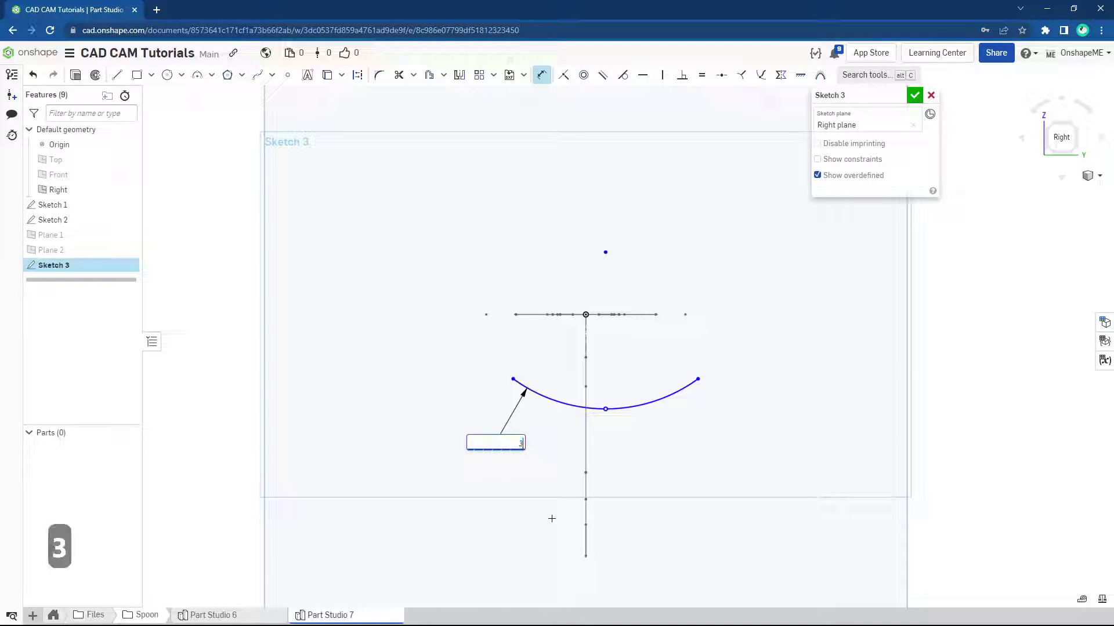
key("Return")
key("Escape")
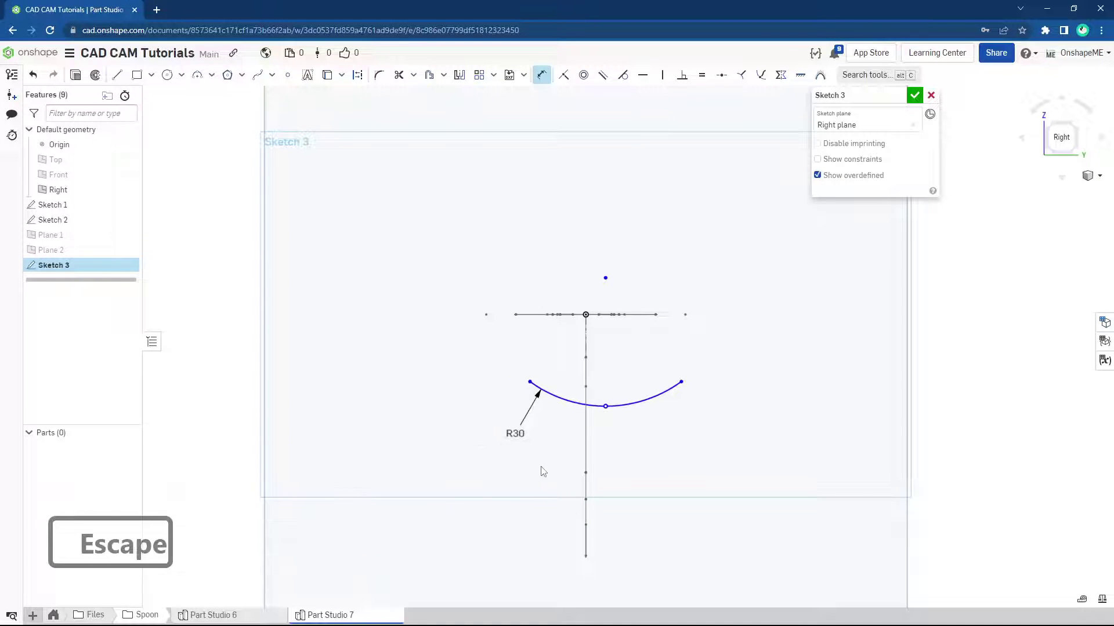
- Widen the R30 arc by moving one of its endpoints outward, and finish the sketch
left_click_drag(529, 382, 471, 372)
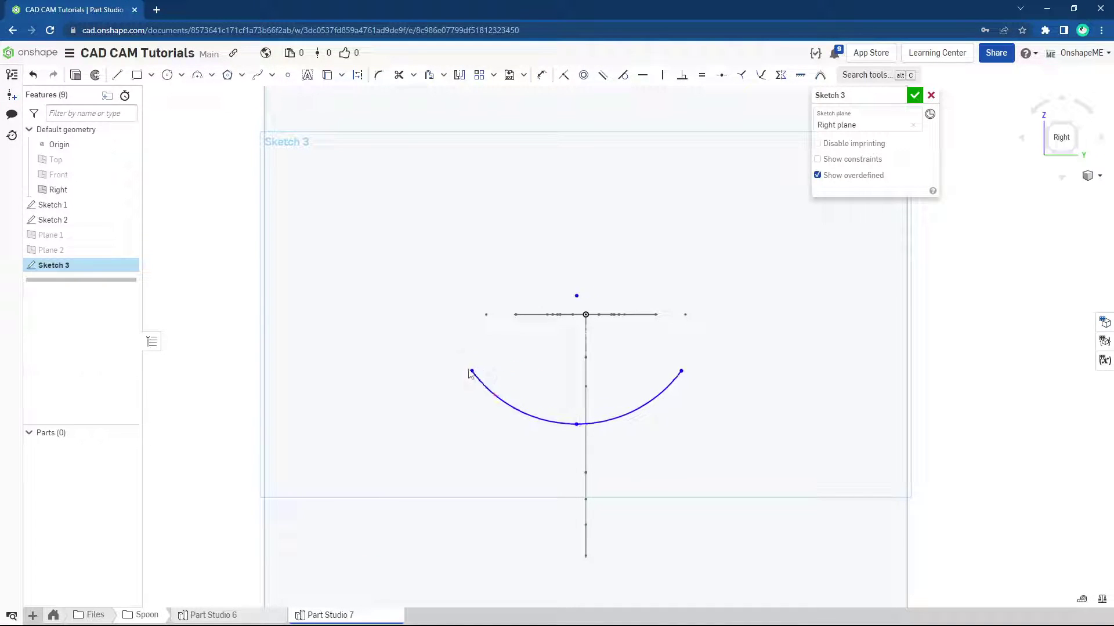
right_click_drag(539, 445, 575, 452)
middle_click_drag(509, 463, 498, 402, "ctrl")
mouse_move(490, 405)
right_mouse_down()
mouse_move(528, 414)
mouse_move(443, 376)
mouse_move(479, 371)
right_mouse_up()
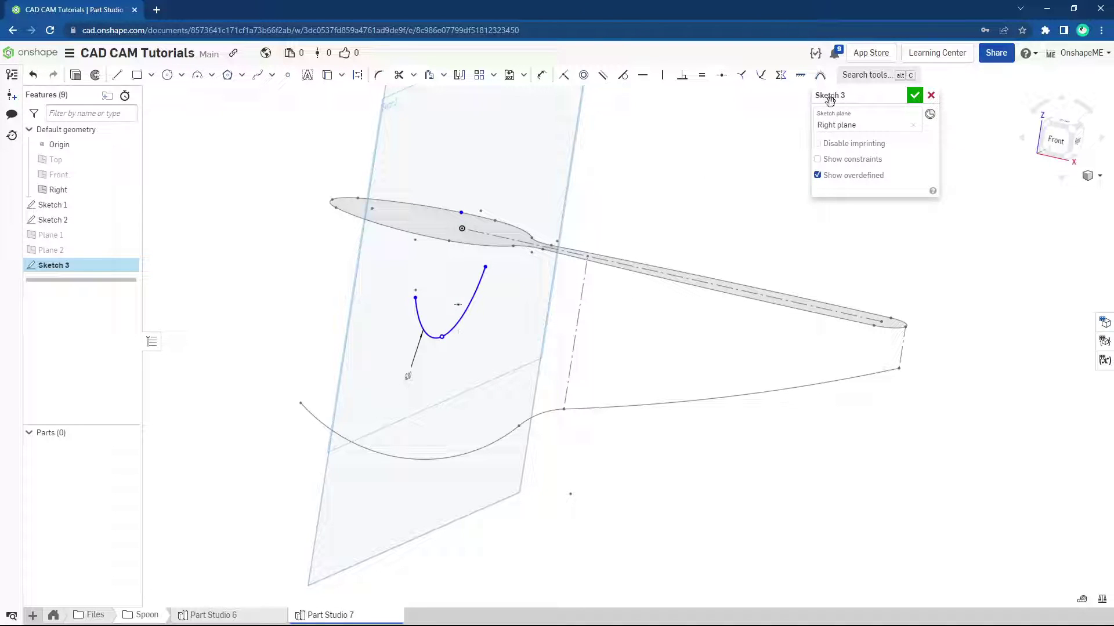
left_click(915, 97)
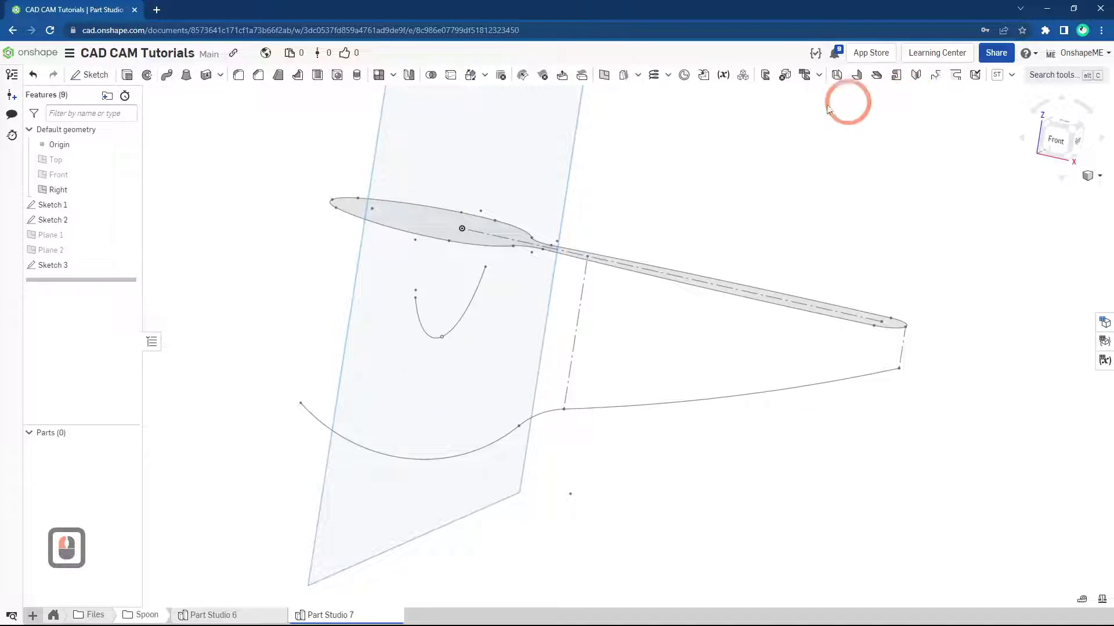
- Edit Sketch 2 and draw a vertical line about 56 mm long from the origin down to the R40 bowl curve
right_click(87, 220)
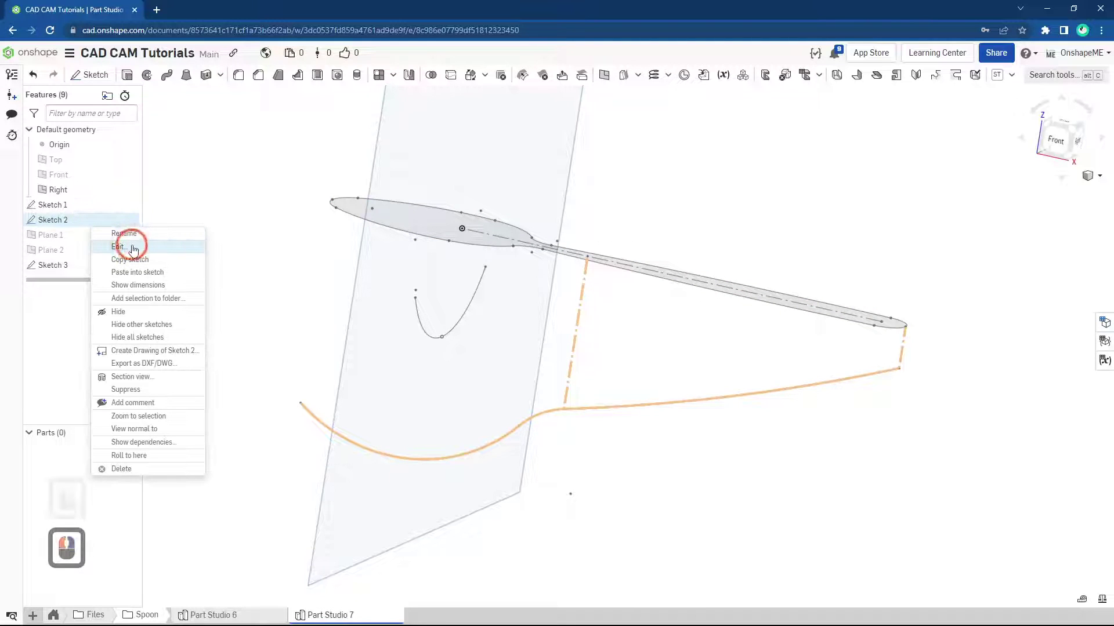
left_click(120, 247)
middle_click_drag(457, 357, 459, 351)
key("s")
left_click(458, 330)
left_click(459, 228)
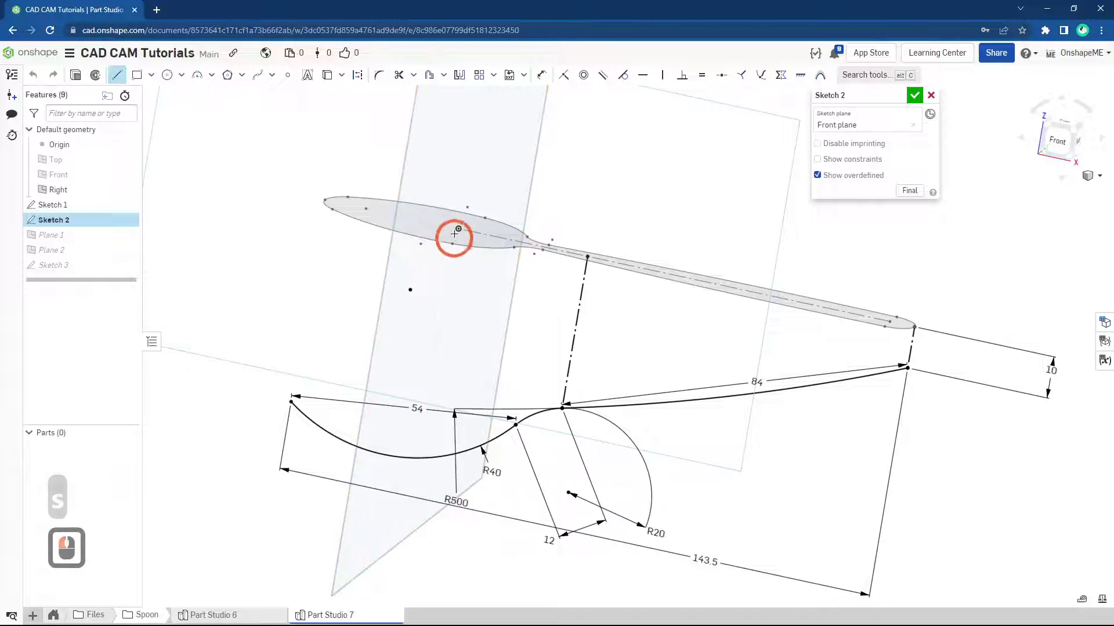
left_click_drag(455, 323, 428, 406)
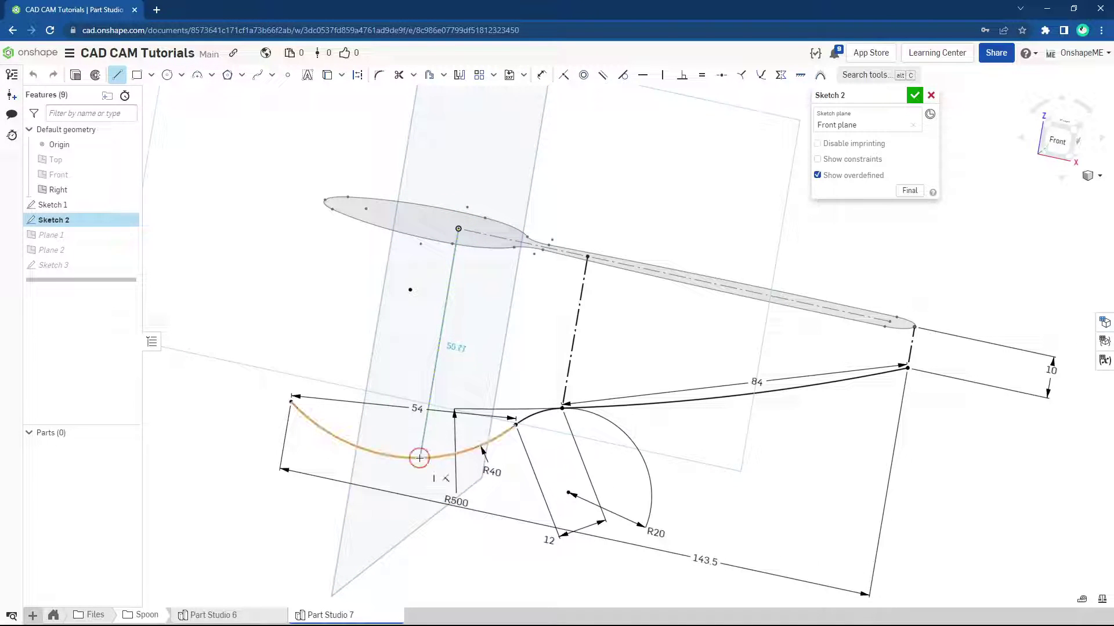
left_click(420, 458)
key("Escape")
- Convert the new vertical line to construction geometry and finish the side-profile sketch
left_click(426, 391)
left_click(438, 343)
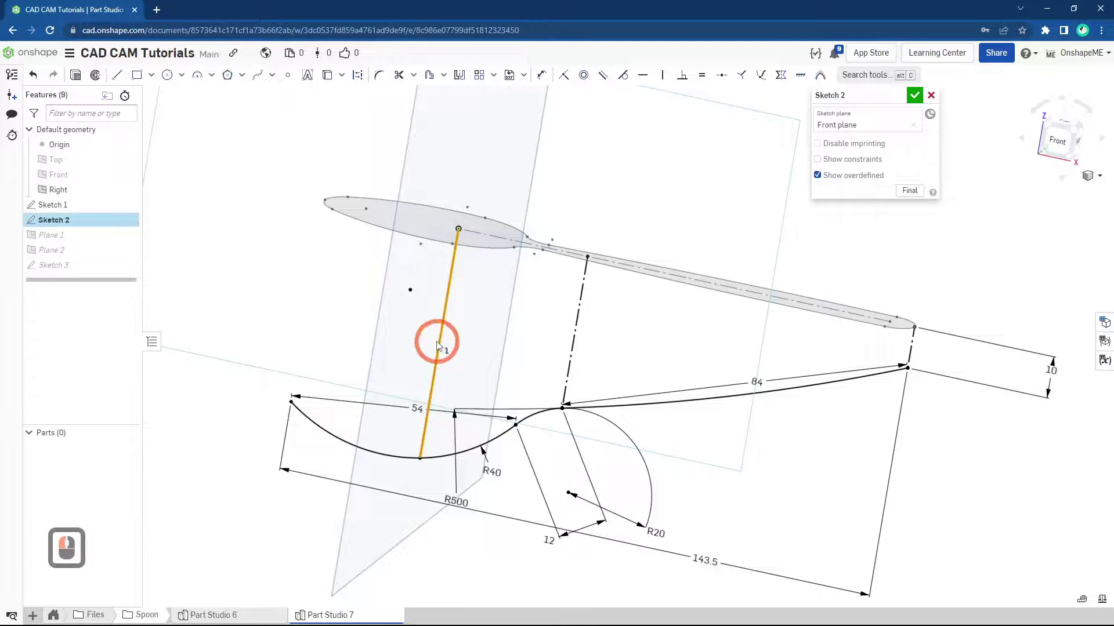
left_click(359, 76)
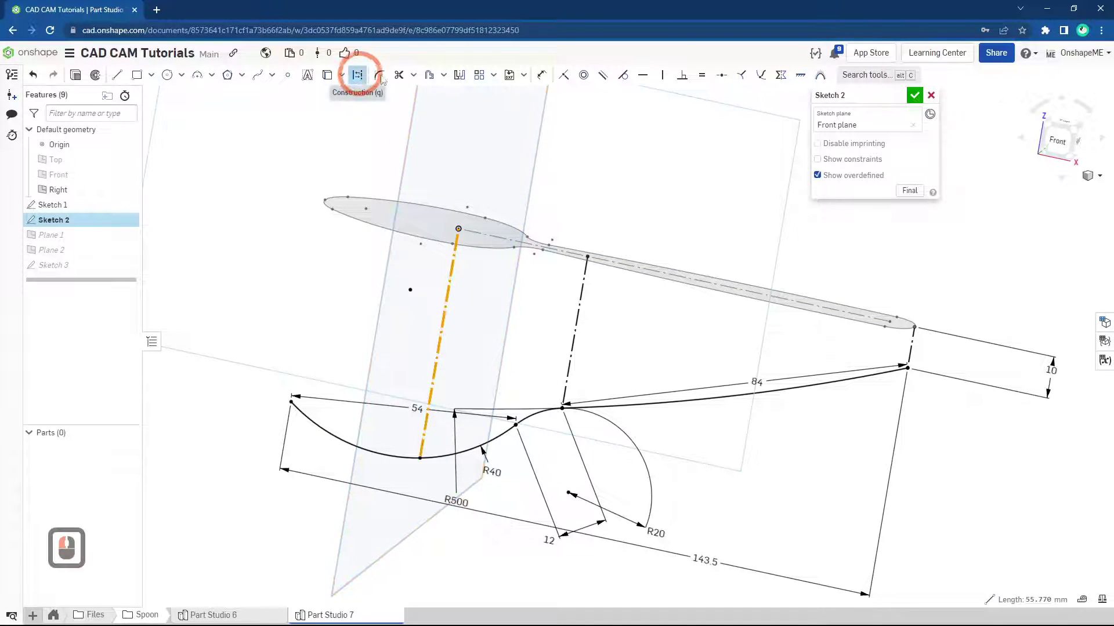
left_click(915, 97)
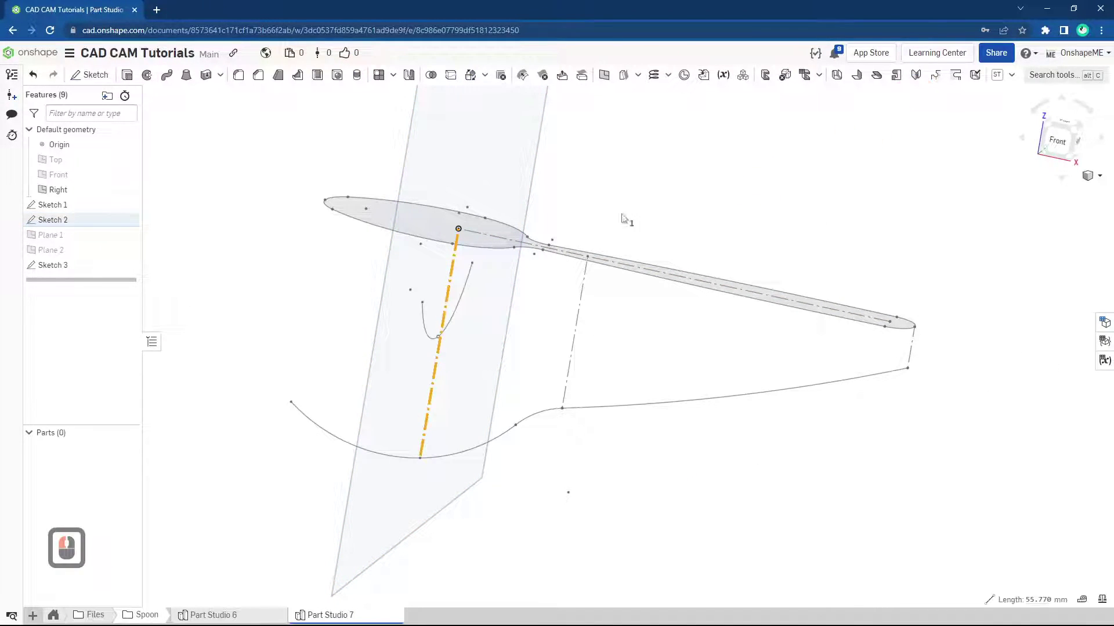
middle_click_drag(520, 287, 486, 290)
key("space")
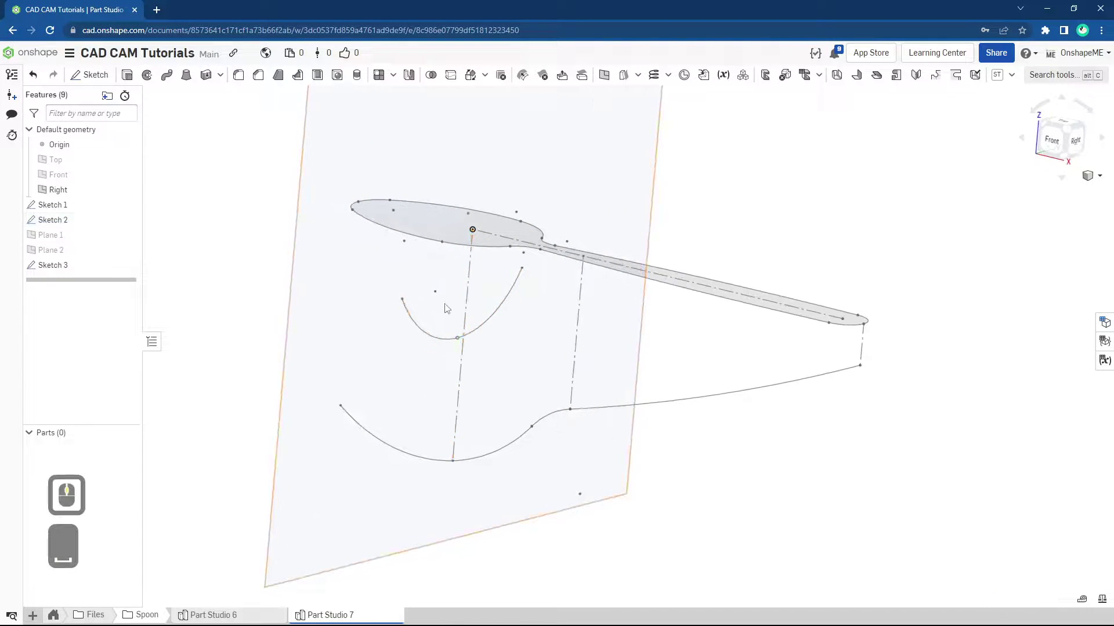
- Reopen Sketch 3, the Right plane sketch with the R30 arc, for editing
right_click(105, 266)
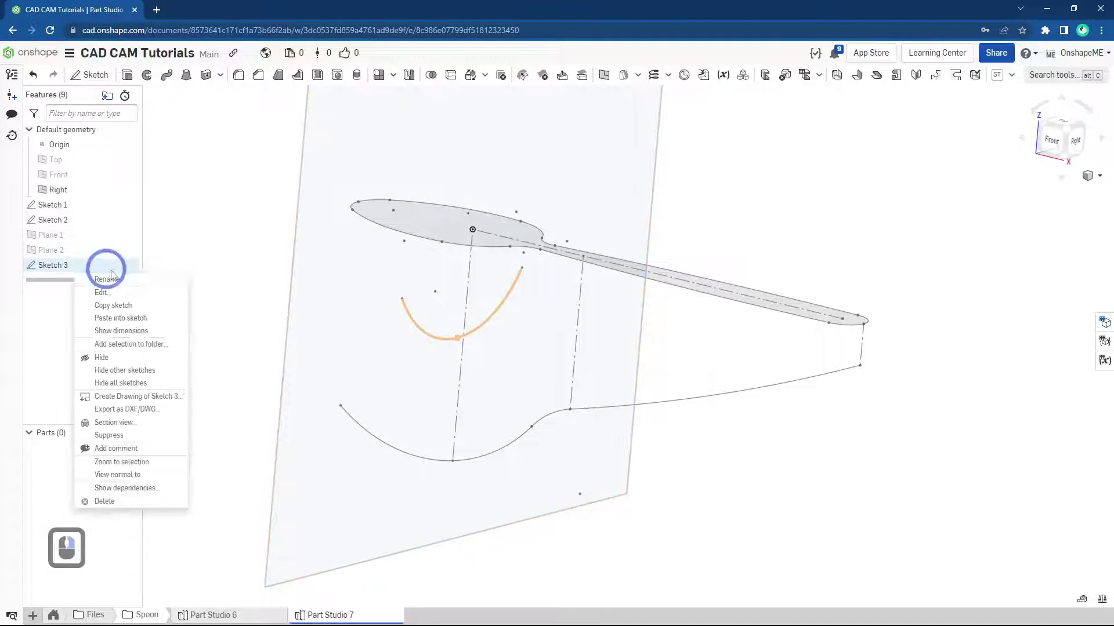
left_click(135, 297)
key("n")
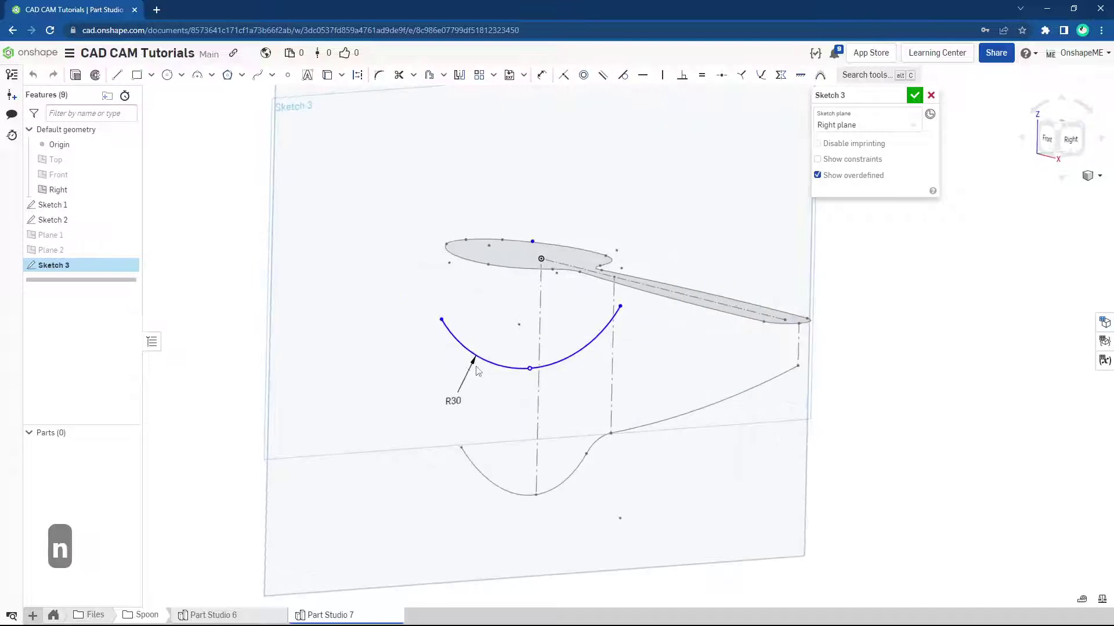
middle_click_drag(550, 371, 508, 333, "ctrl")
middle_click_drag(527, 409, 547, 425)
left_click(555, 487)
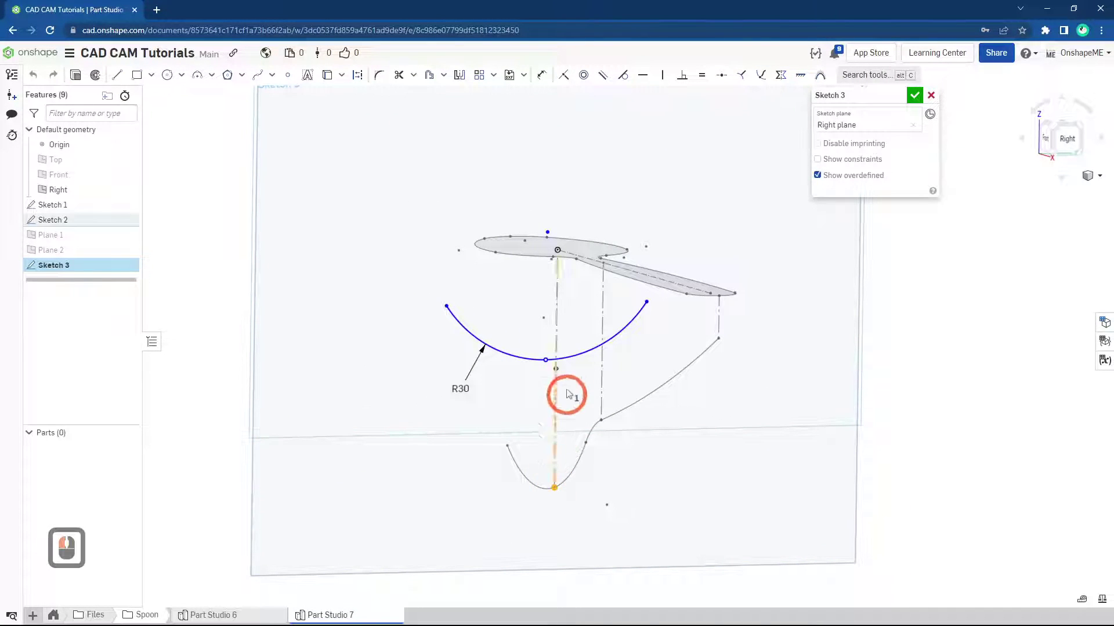
left_click(543, 361)
scroll(551, 363, "up", 1)
scroll(550, 363, "down", 1)
key("space")
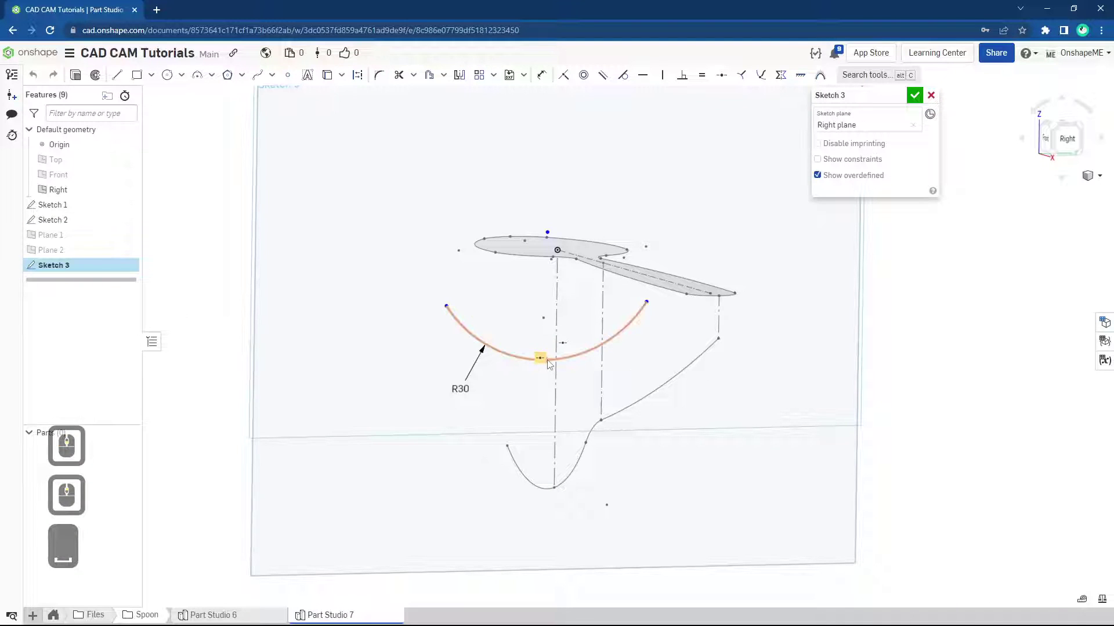
- Make the R30 arc's midpoint coincident with the lower end of the vertical construction line, and finish the sketch
scroll(525, 358, "up", 3)
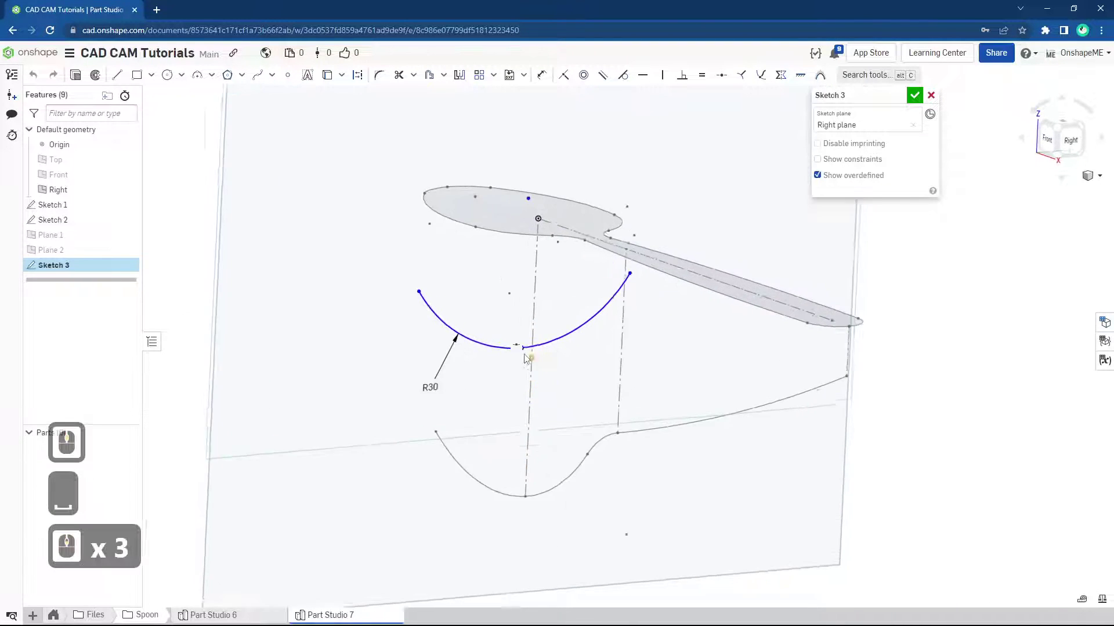
scroll(525, 358, "up", 3)
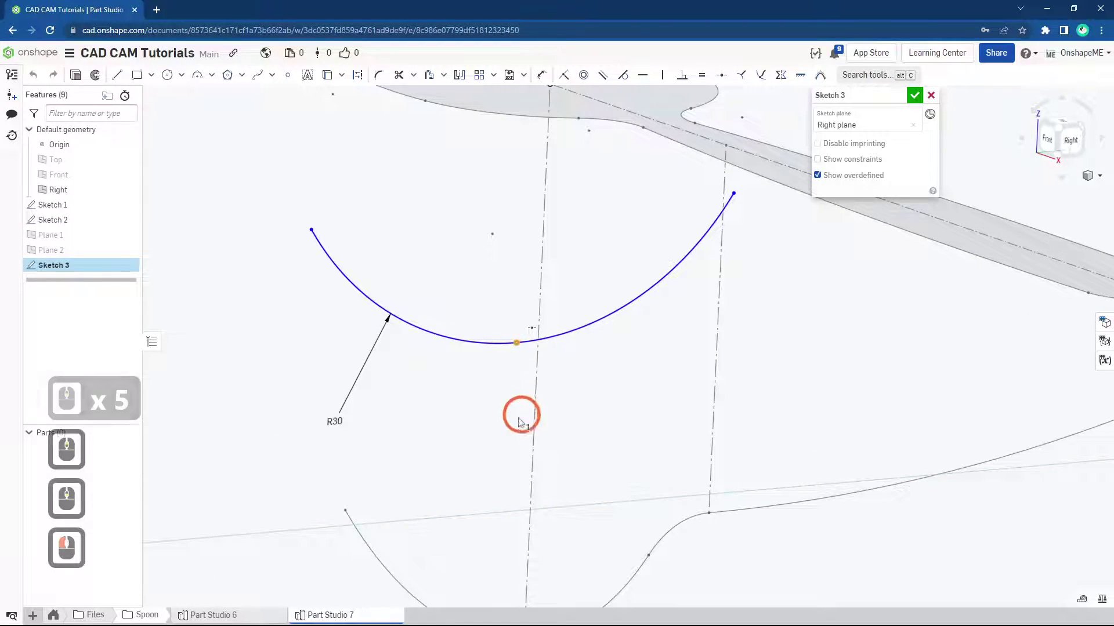
mouse_move(521, 422)
right_mouse_down("ctrl")
mouse_move(497, 313)
mouse_move(508, 304)
right_mouse_up("ctrl")
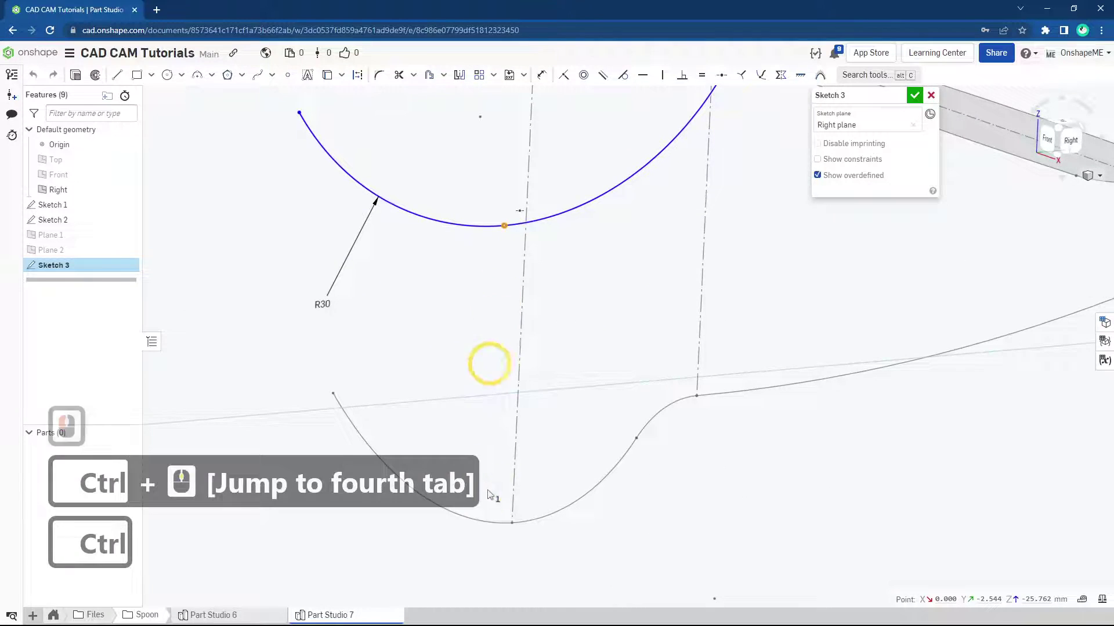
left_click(512, 523)
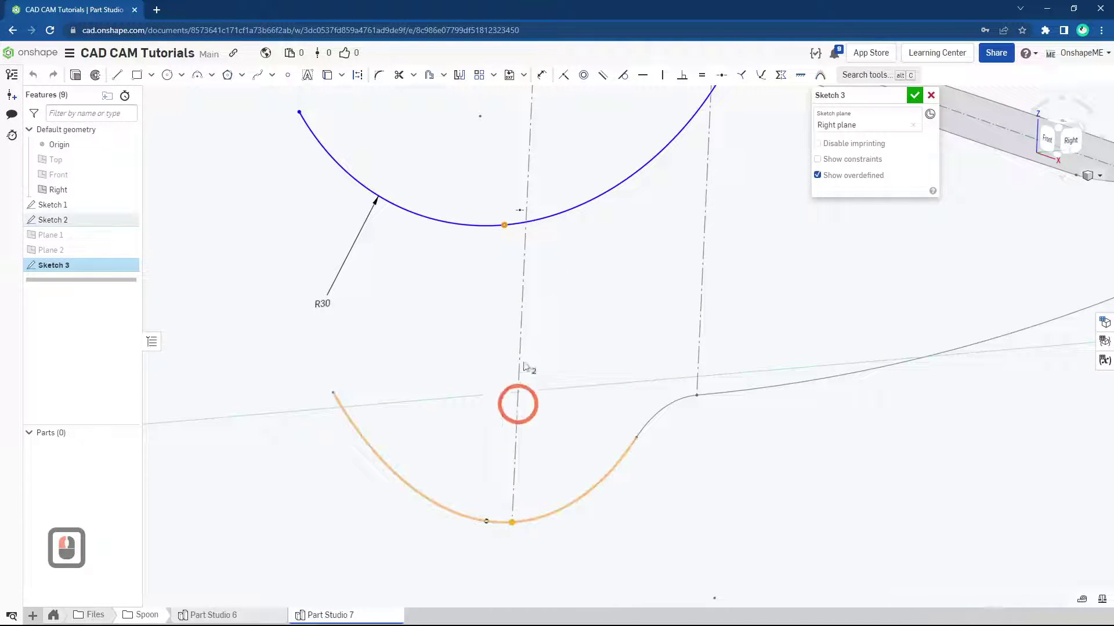
left_click(565, 77)
scroll(559, 294, "down", 8)
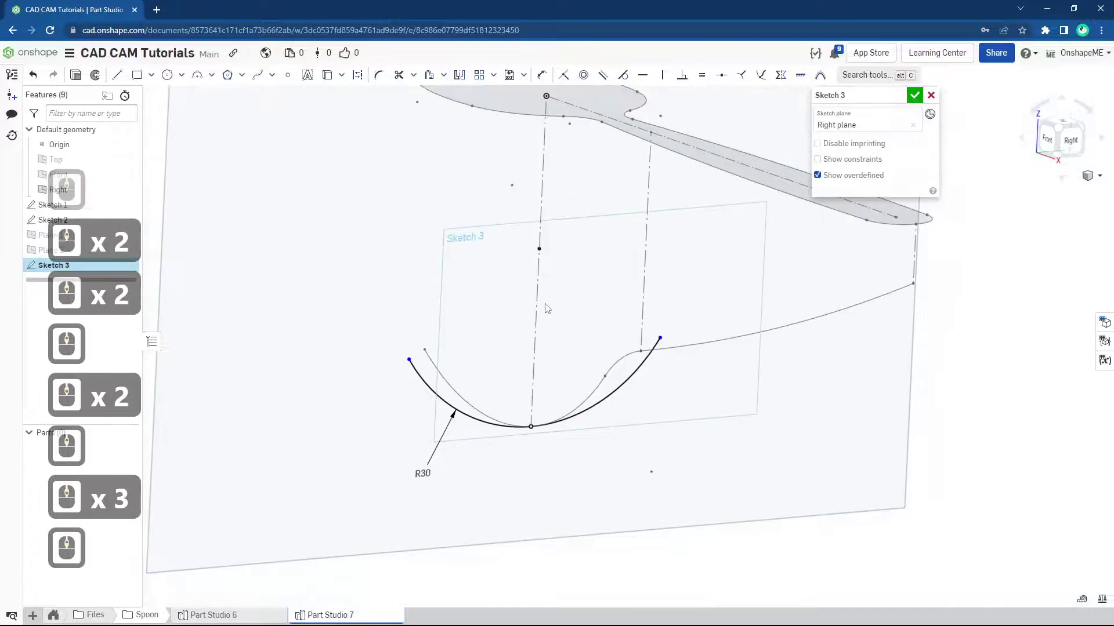
right_click_drag(546, 309, 731, 220)
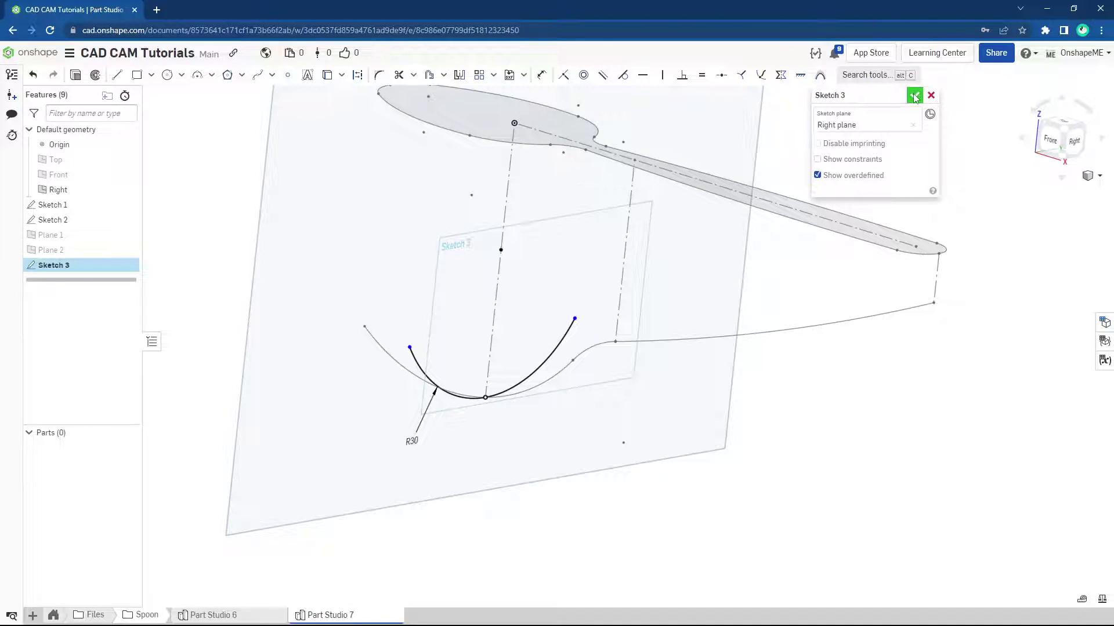
left_click(915, 97)
- Hide the Right plane and start a new sketch on Plane 1
mouse_move(846, 162)
right_mouse_down()
mouse_move(584, 293)
mouse_move(600, 299)
right_mouse_up()
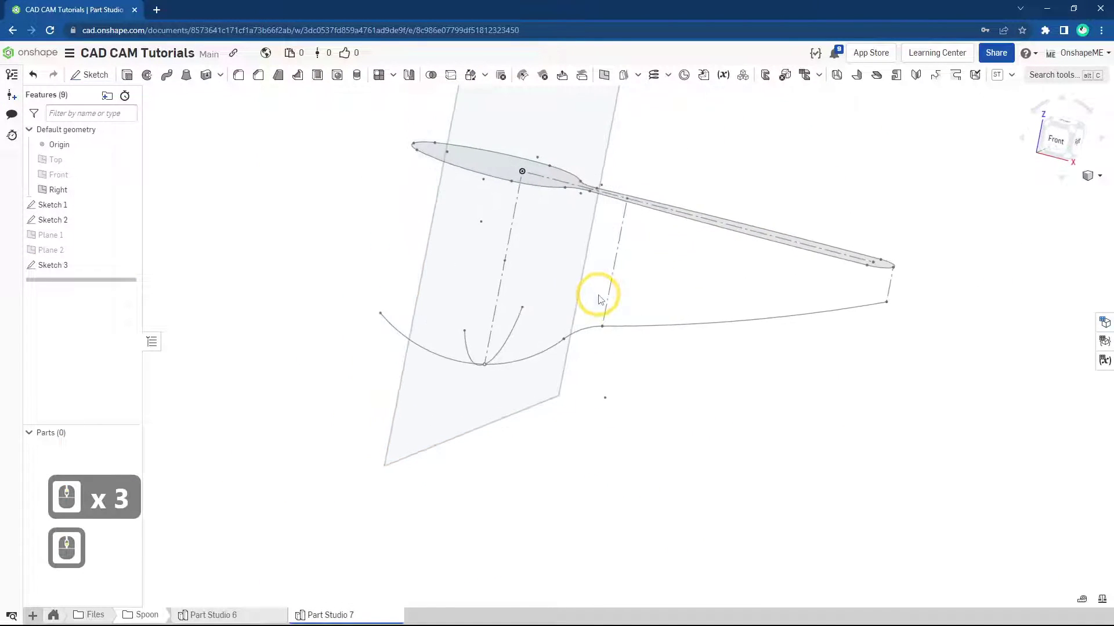
middle_click_drag(600, 300, 586, 296)
left_click(128, 190)
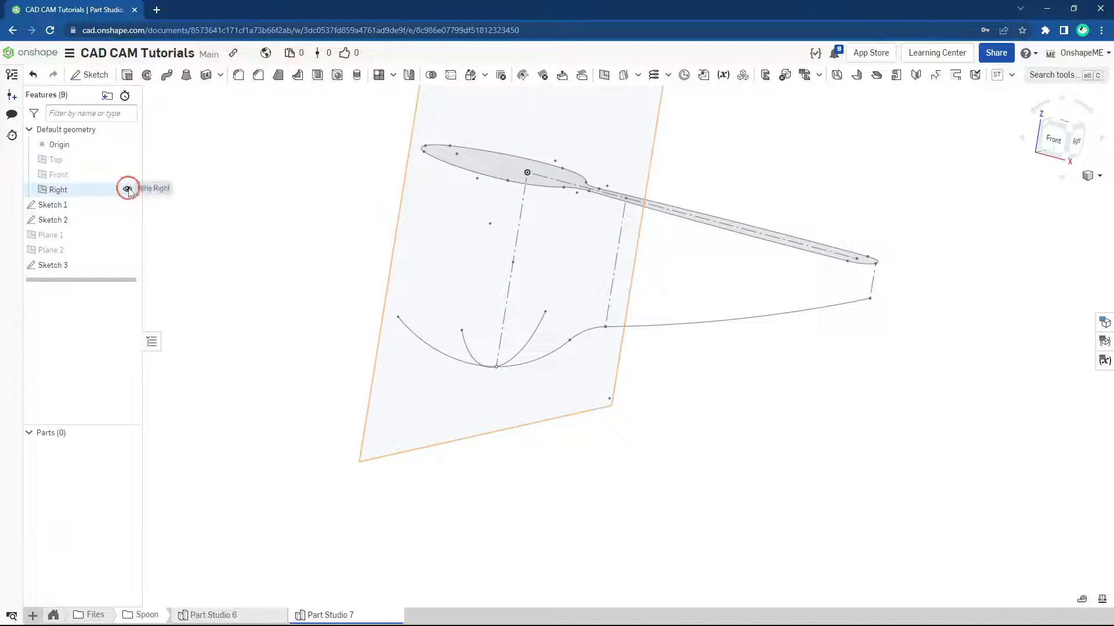
left_click(104, 241)
right_click(103, 241)
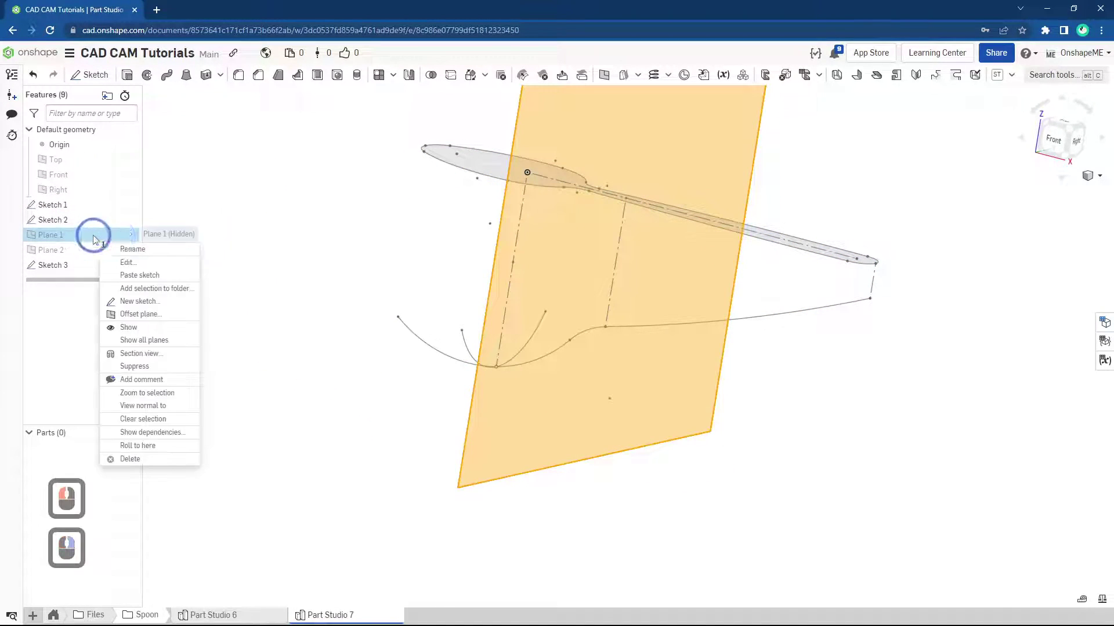
left_click(128, 302)
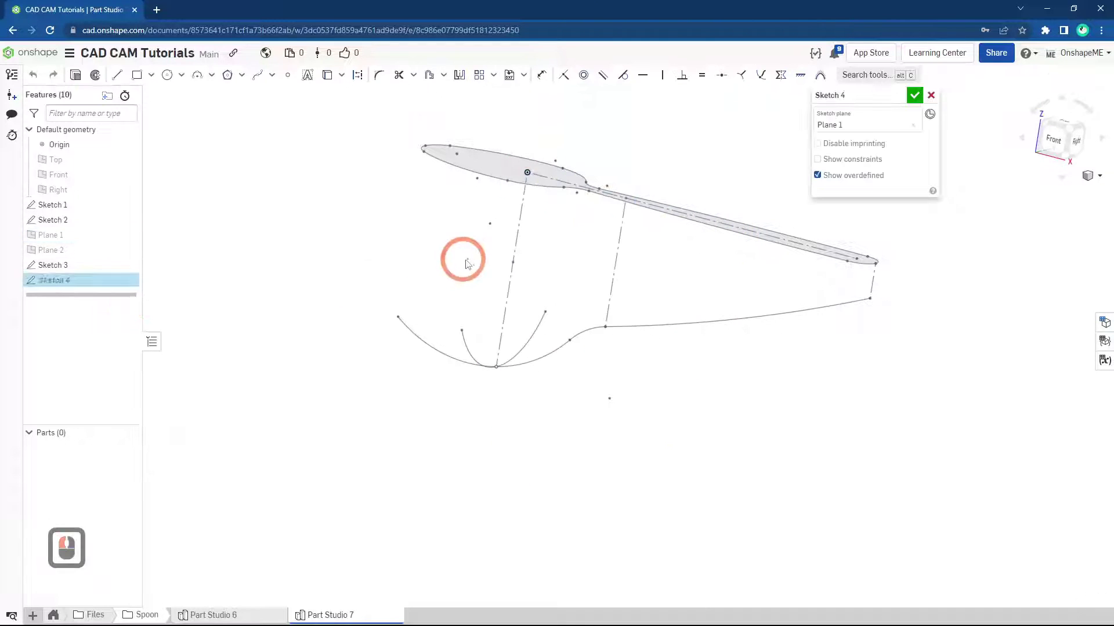
- Make Plane 1 visible with its new sketch open and view the sketch plane straight on
scroll(567, 309, "up", 4)
scroll(567, 309, "down", 2)
mouse_move(567, 309)
middle_mouse_down()
mouse_move(589, 306)
mouse_move(548, 308)
middle_mouse_up()
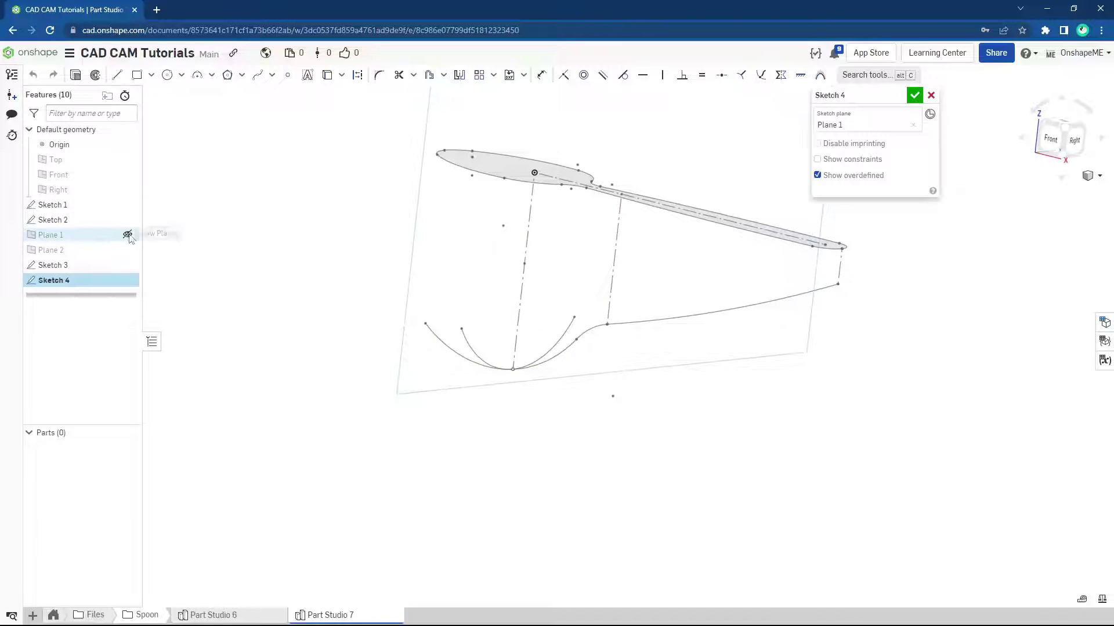
left_click(129, 234)
mouse_move(639, 315)
middle_mouse_down()
mouse_move(651, 323)
mouse_move(621, 301)
middle_mouse_up()
key("n")
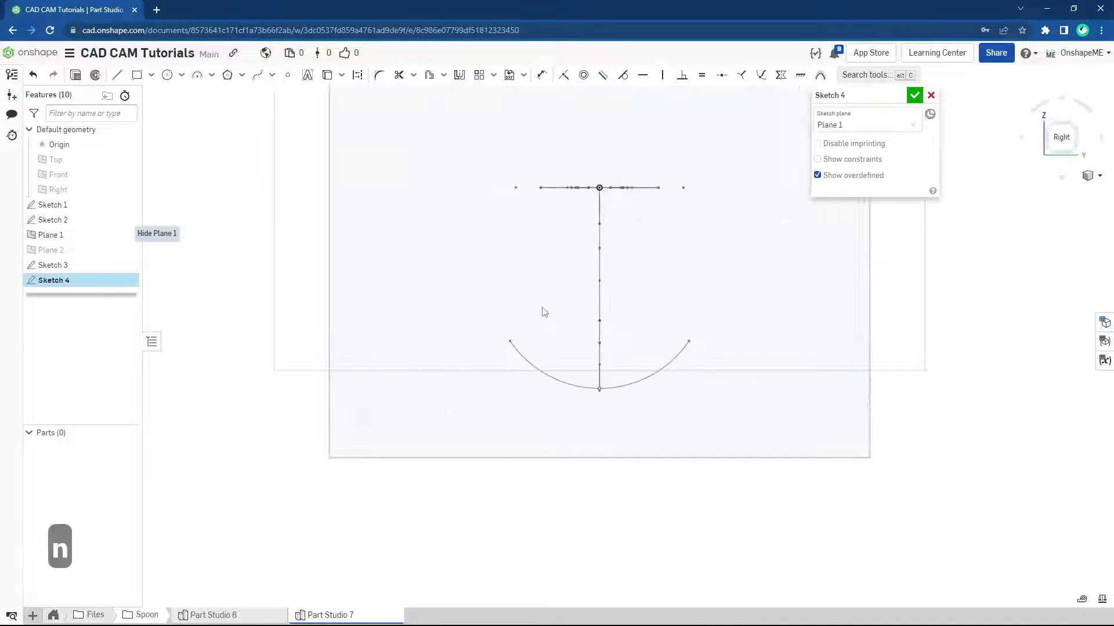
- Draw a downward-bulging three-point arc of about 57 mm radius between the spoon outline and the R30 arc, crossing the vertical line
key("s")
left_click(616, 301)
left_click_drag(497, 285, 676, 299)
left_click(676, 299)
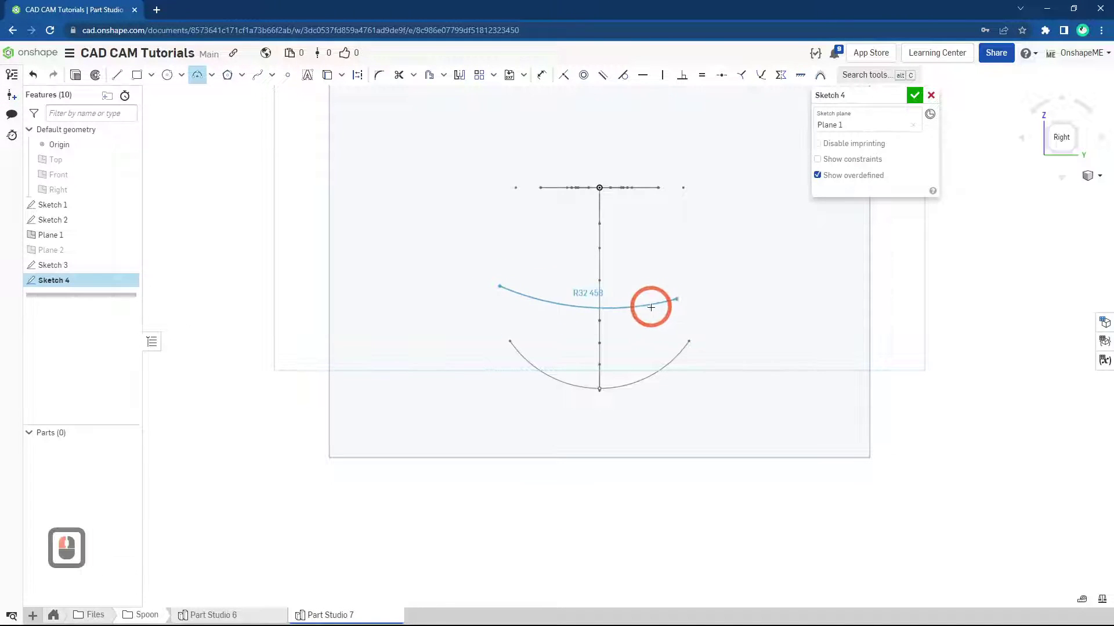
left_click(676, 300)
key("Escape")
- Align the two endpoints of the Plane 1 arc with a Horizontal constraint
left_click(498, 287)
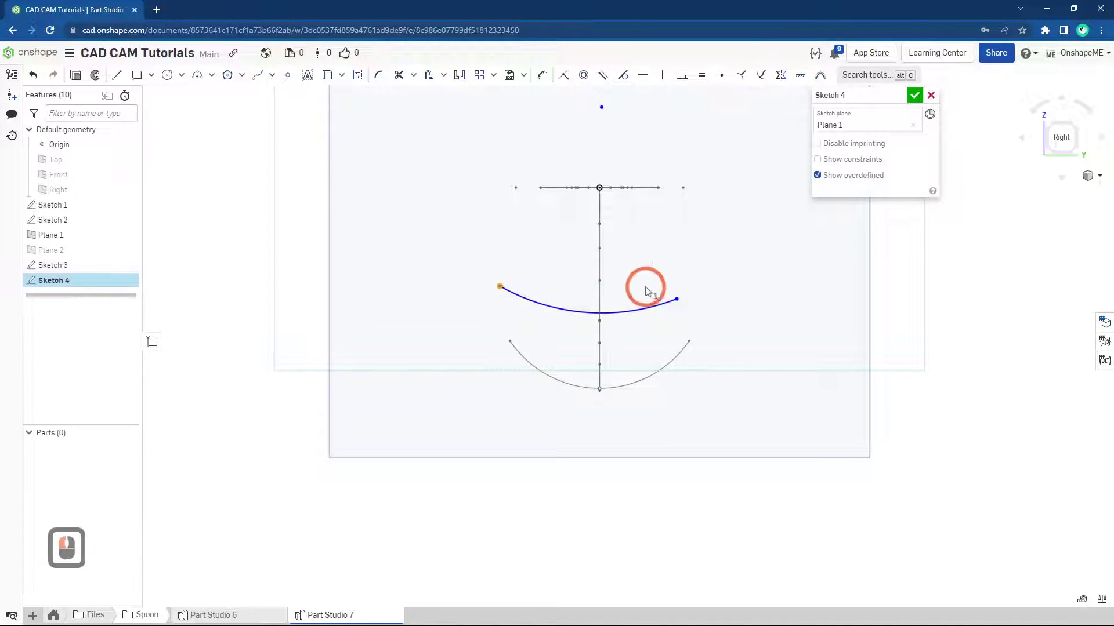
left_click(676, 299)
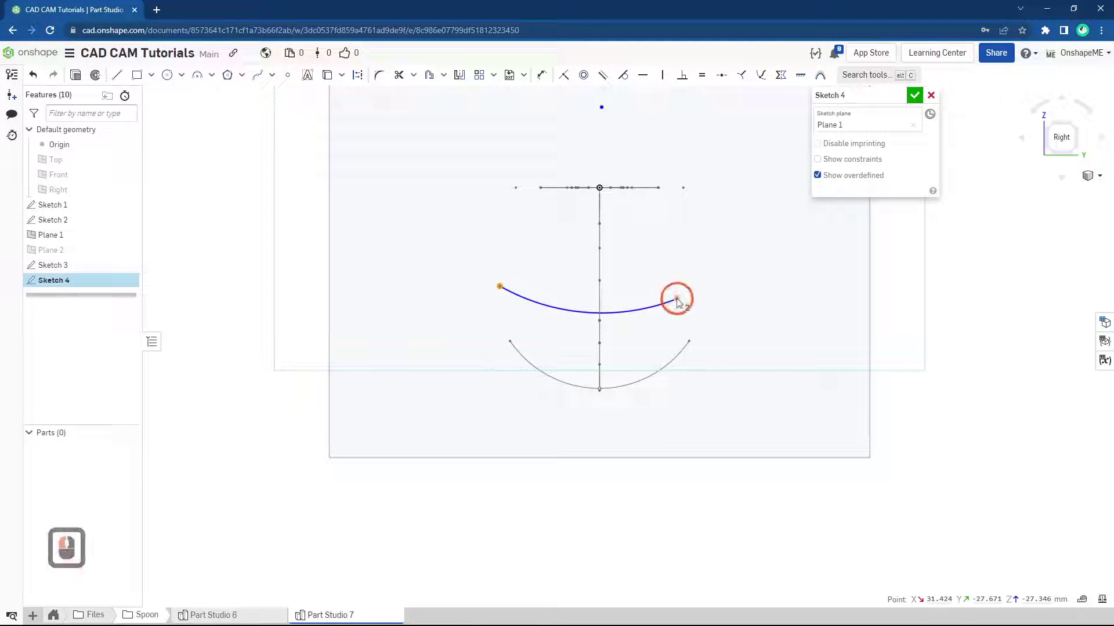
left_click(643, 74)
left_click(510, 273)
- Dimension the Plane 1 arc with a radius of 10 mm
key("s")
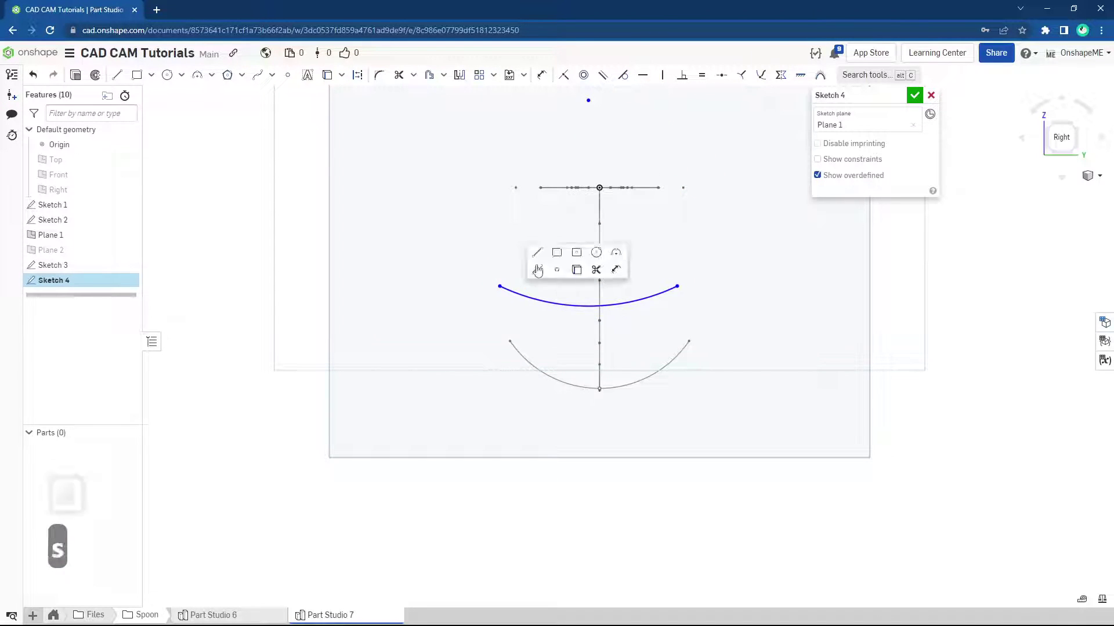
left_click(616, 270)
left_click(564, 298)
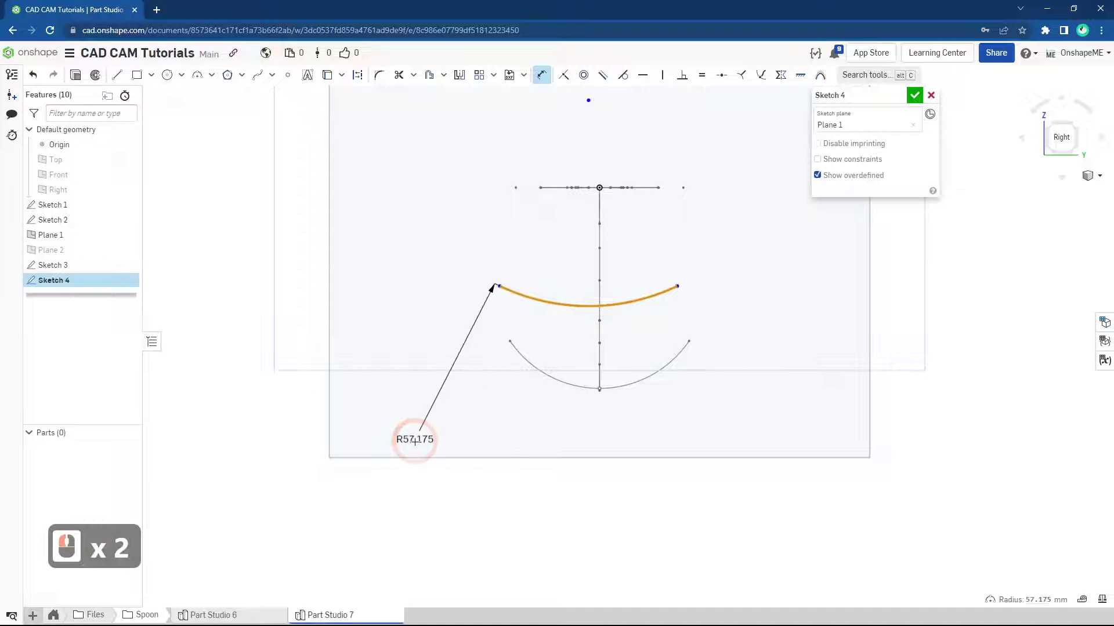
left_click(412, 439)
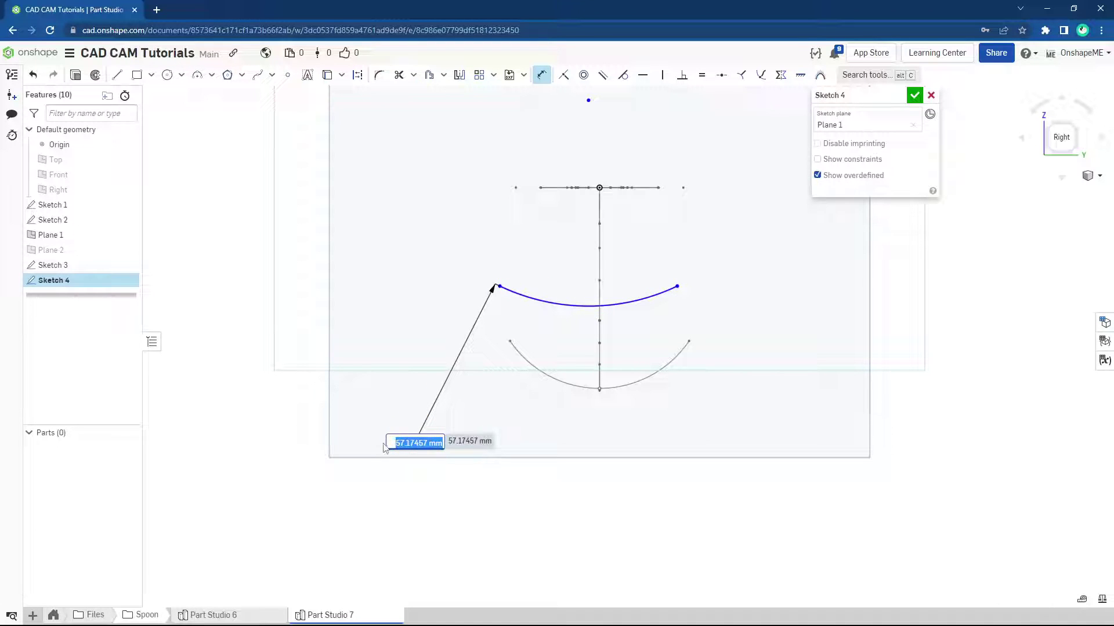
type("10")
key("Return")
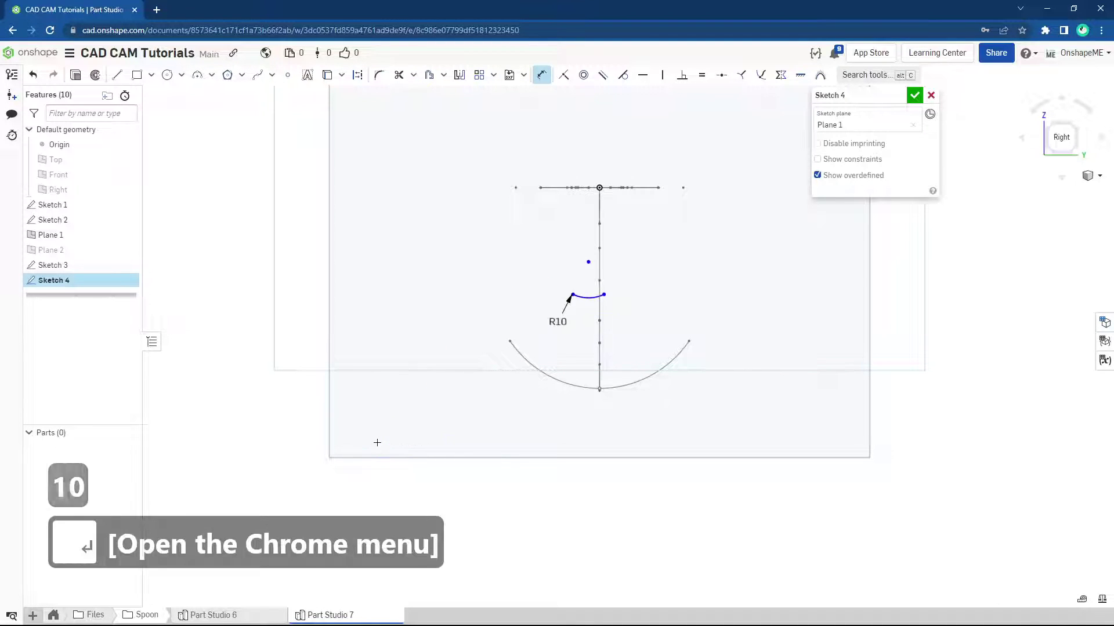
key("Escape")
- Place a sketch point at the midpoint of the R10 arc
scroll(634, 306, "up", 3)
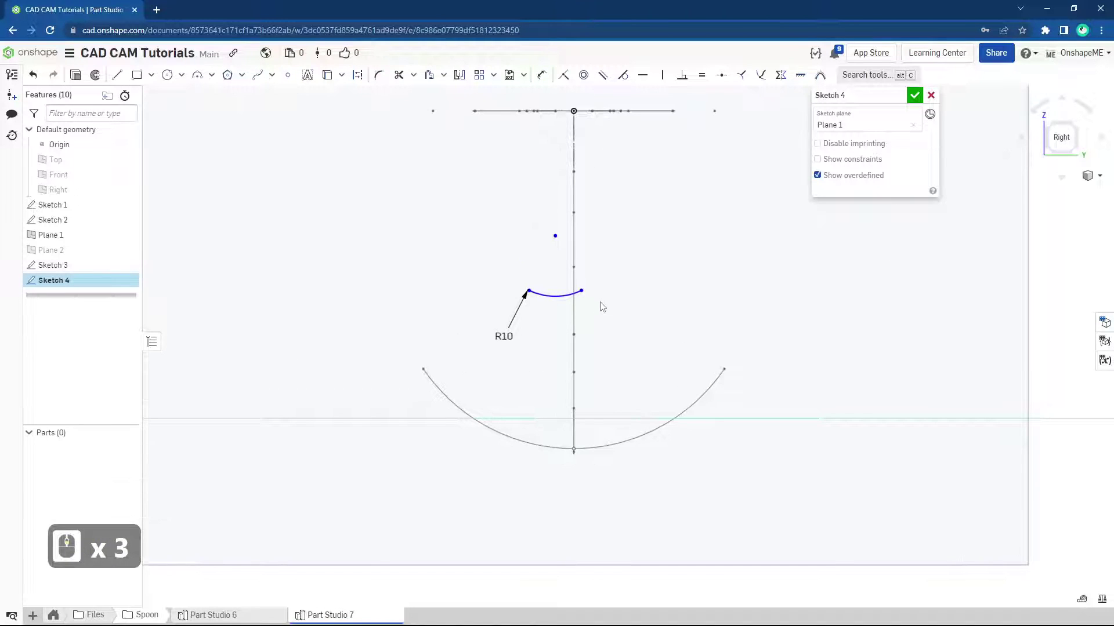
key("s")
left_click(640, 314)
scroll(567, 305, "up", 3)
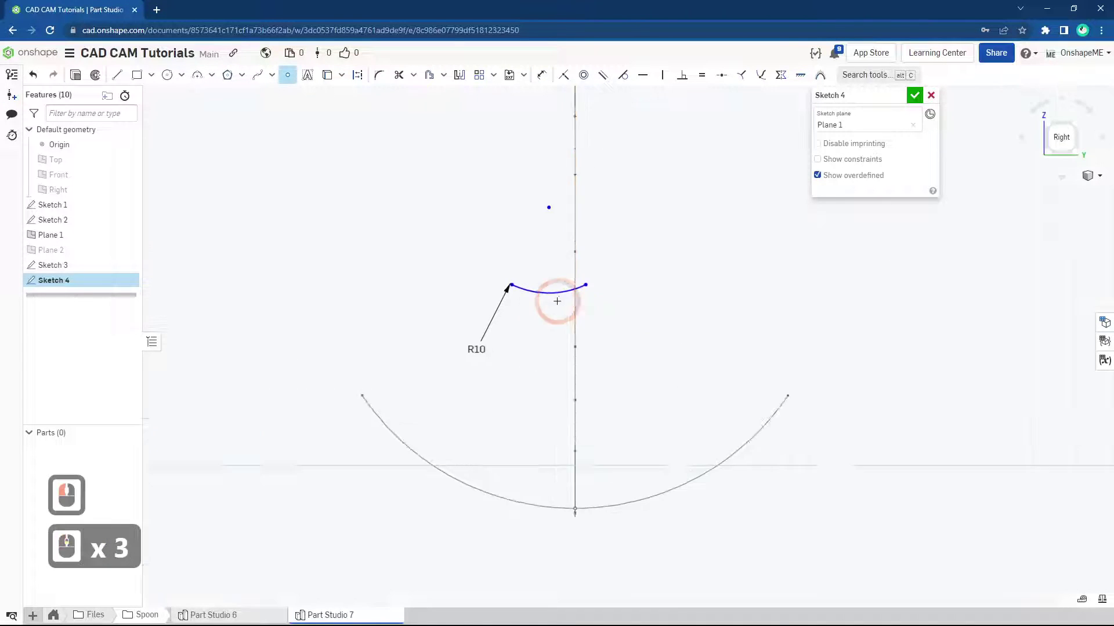
left_click(546, 311)
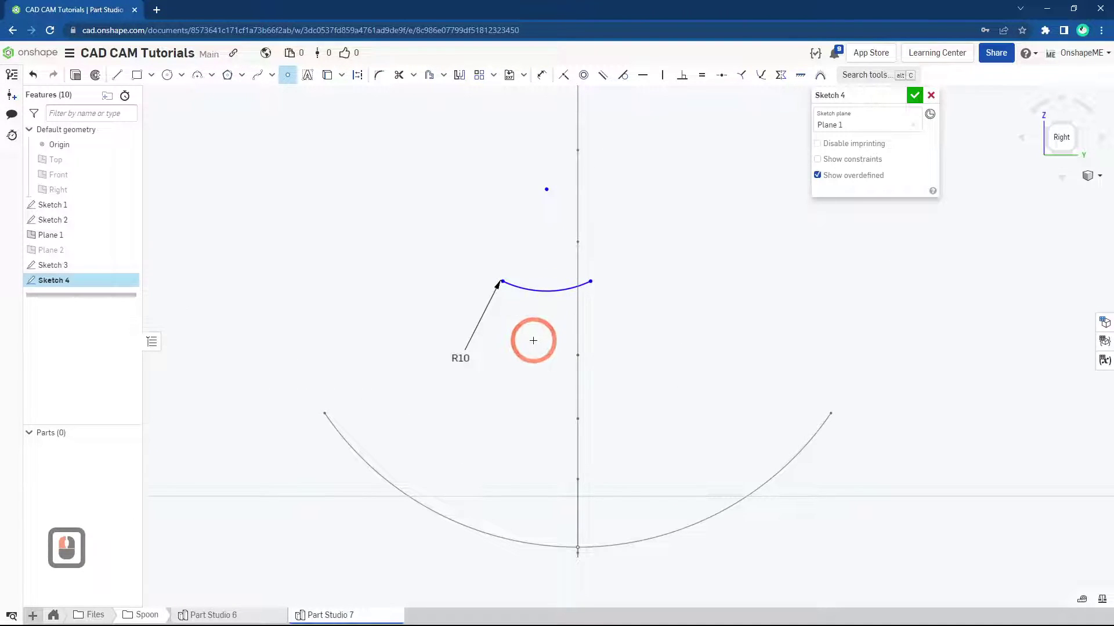
key("Escape")
- Make the R10 arc's midpoint coincident with the side-profile point at the lower end of the shorter vertical construction line
scroll(527, 343, "down", 2)
mouse_move(524, 345)
right_mouse_down()
mouse_move(561, 356)
mouse_move(564, 319)
right_mouse_up()
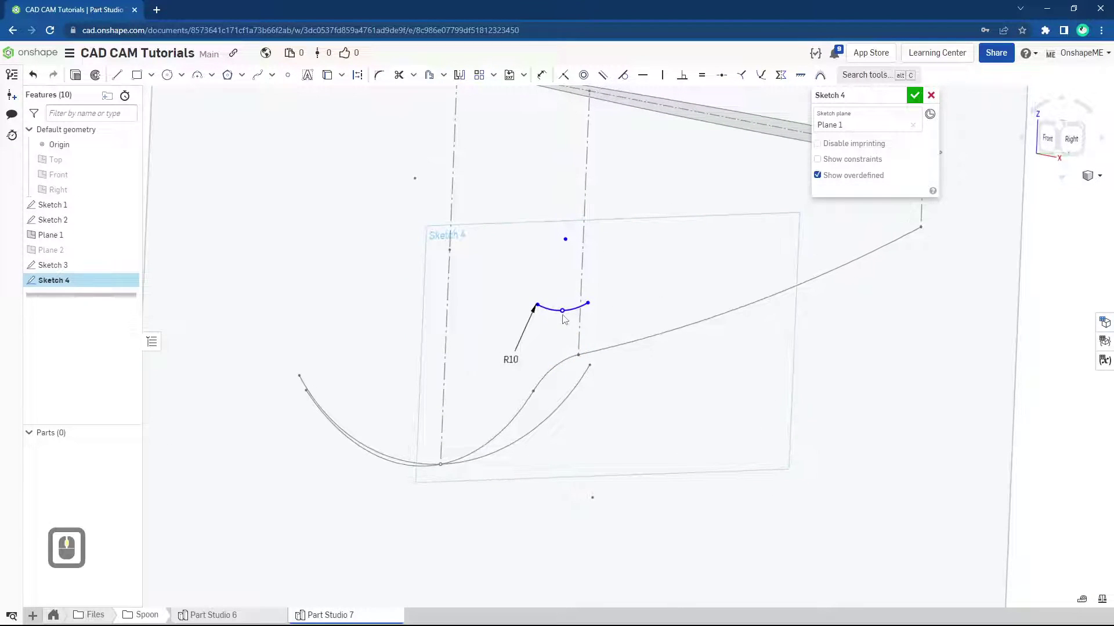
left_click(578, 356)
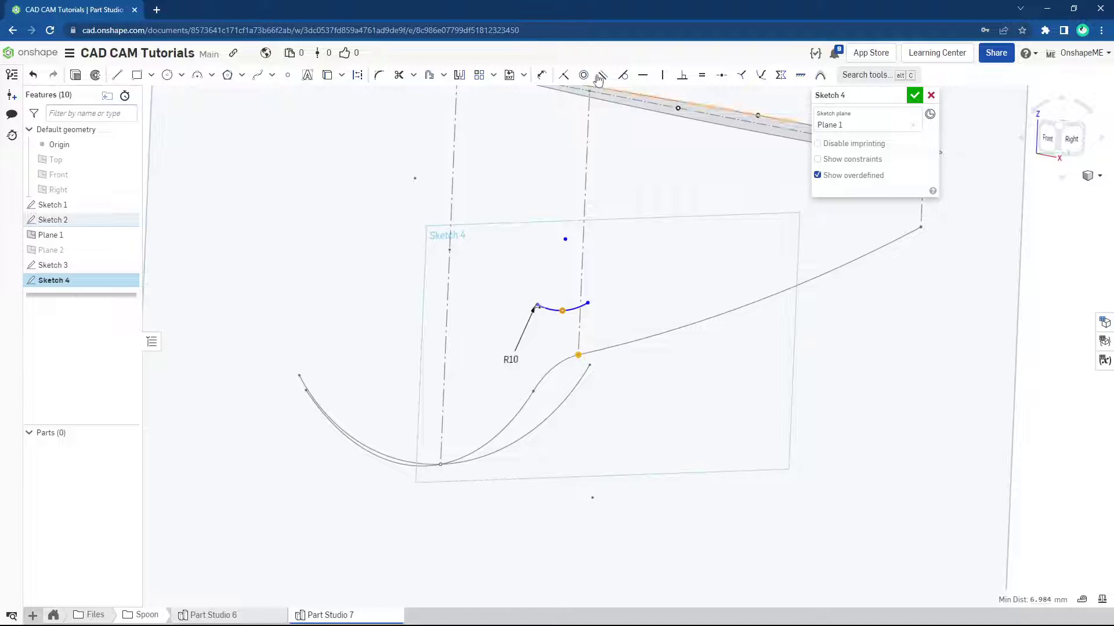
left_click(566, 76)
scroll(571, 404, "down", 3)
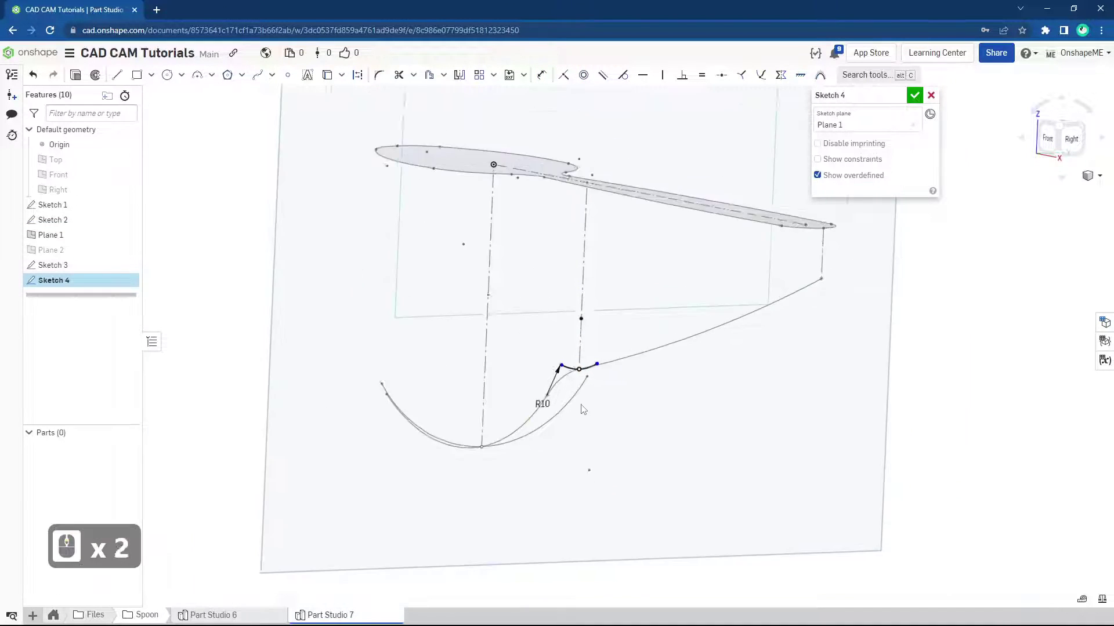
scroll(567, 374, "up", 3)
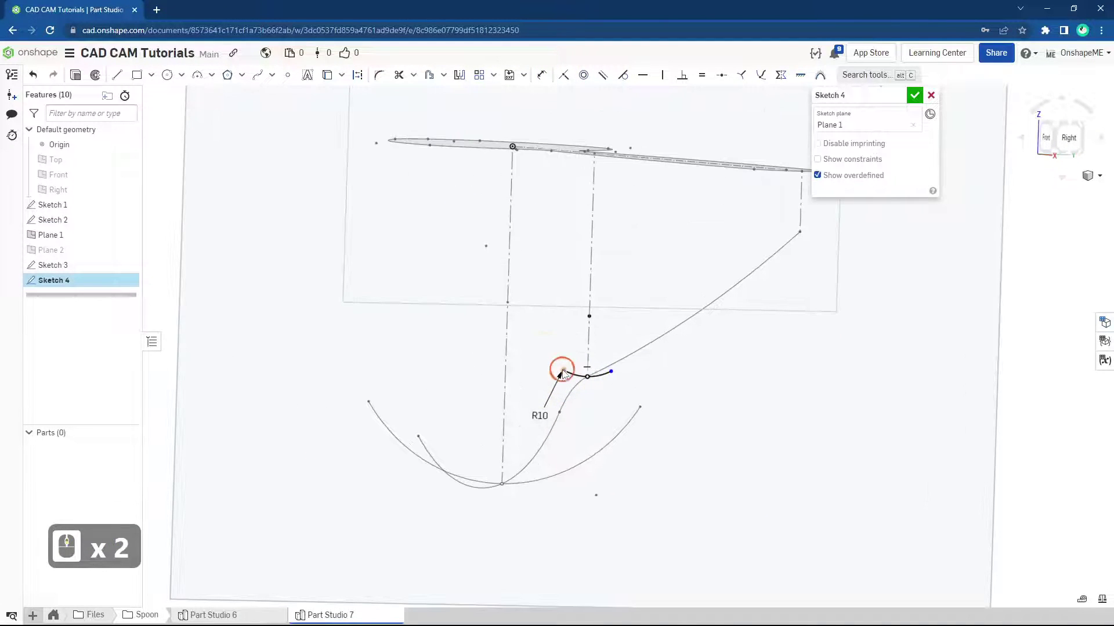
- Lengthen the R10 arc by pulling its free endpoint outward, and accept the sketch
left_click(551, 365)
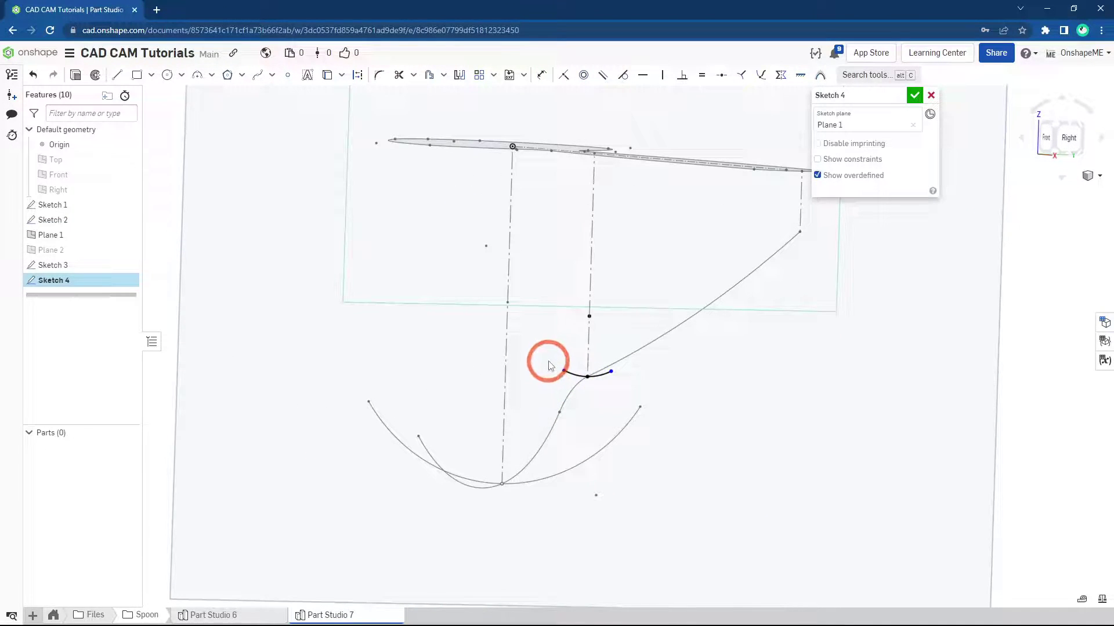
left_click(915, 96)
scroll(673, 351, "up", 3)
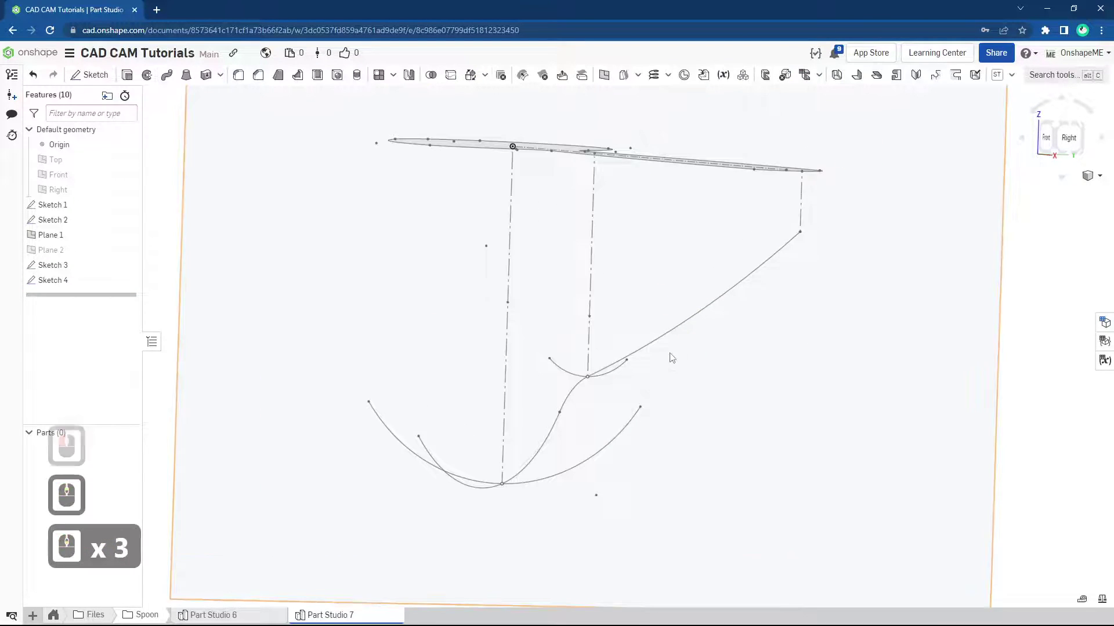
- Hide Plane 1 and show Plane 2 near the end of the spoon handle
left_click(126, 234)
left_click(127, 249)
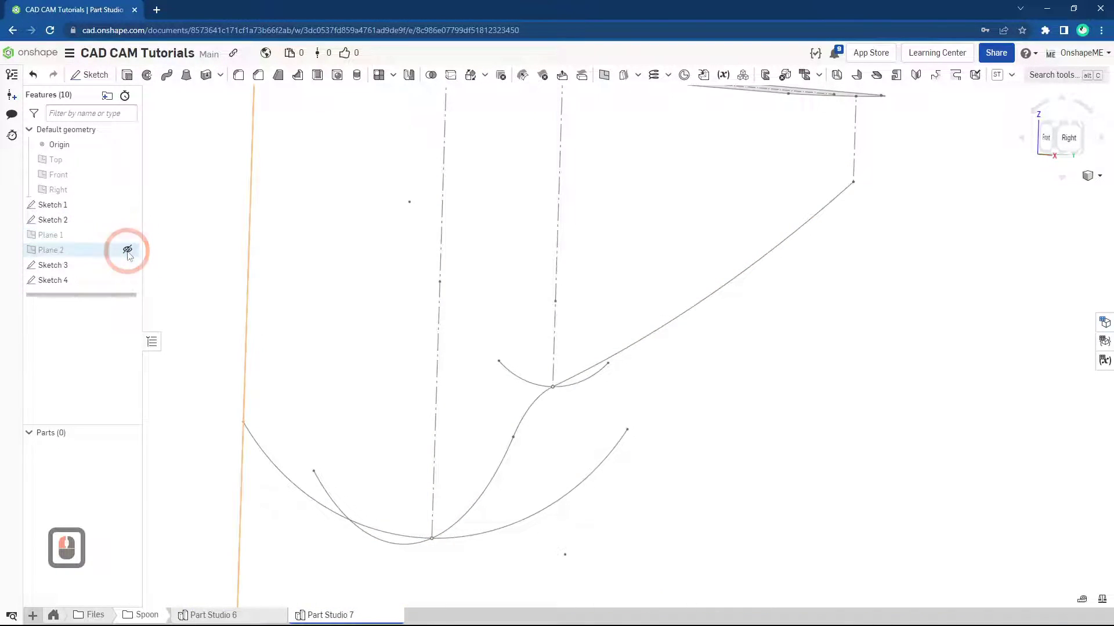
left_click(126, 250)
left_click(127, 251)
mouse_move(597, 330)
right_mouse_down()
mouse_move(753, 381)
mouse_move(645, 333)
mouse_move(636, 348)
mouse_move(666, 336)
mouse_move(607, 433)
right_mouse_up()
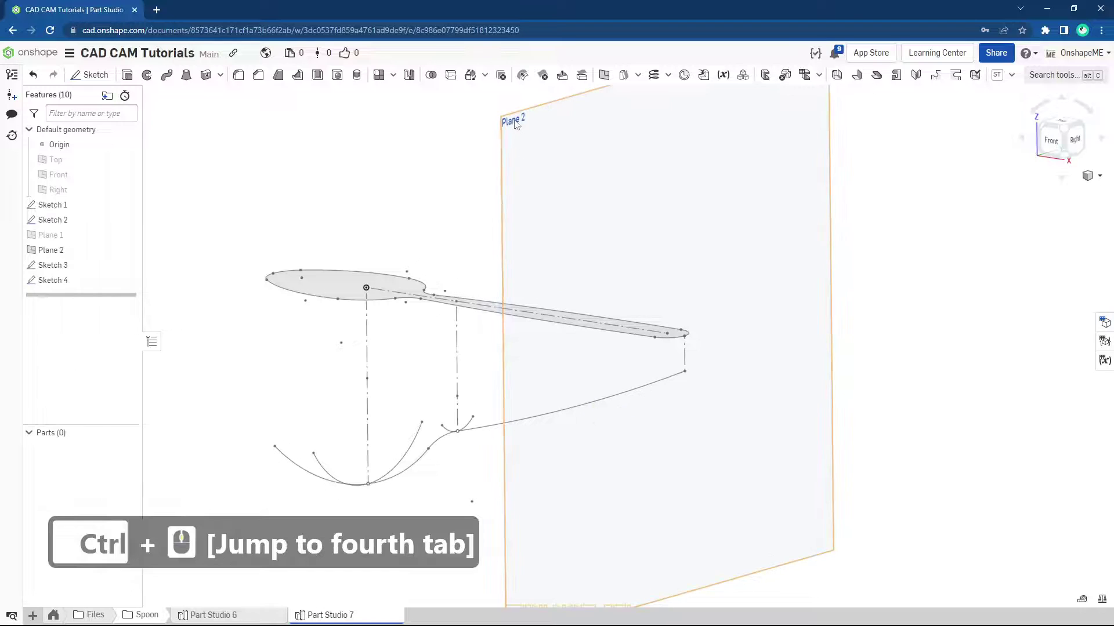
- Start a new sketch on Plane 2 and view the sketch plane straight on
left_click(562, 363)
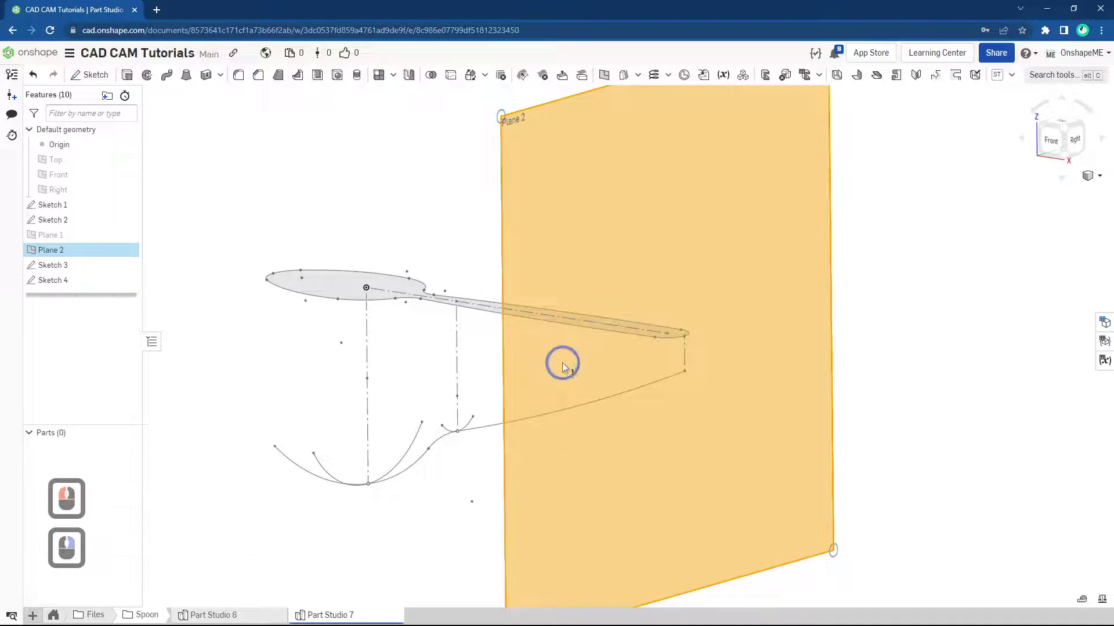
right_click(562, 363)
left_click(600, 411)
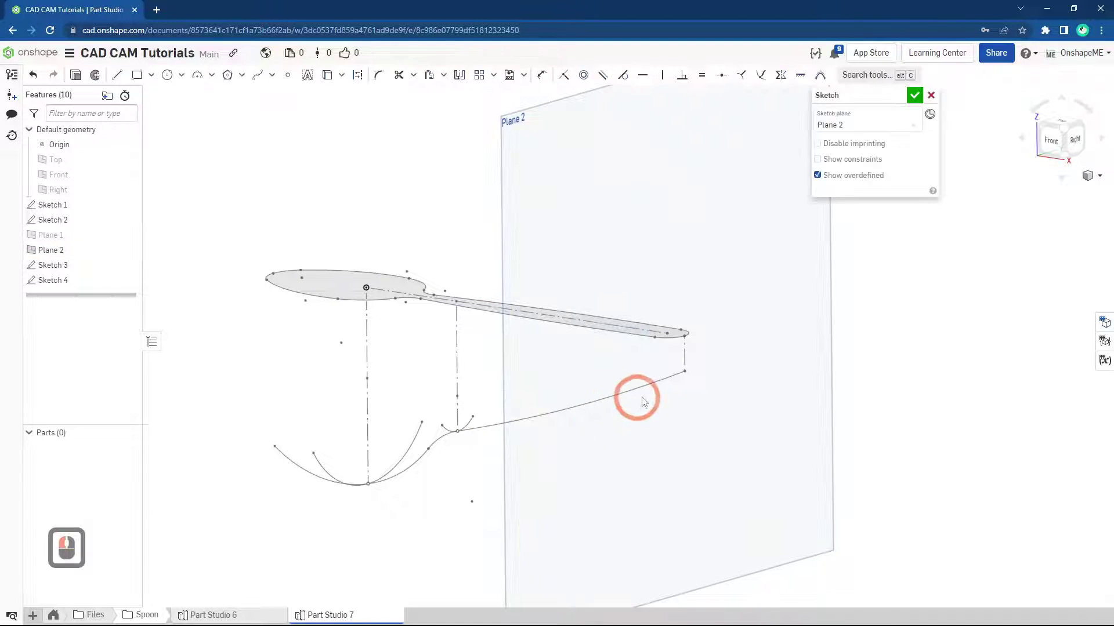
key("n")
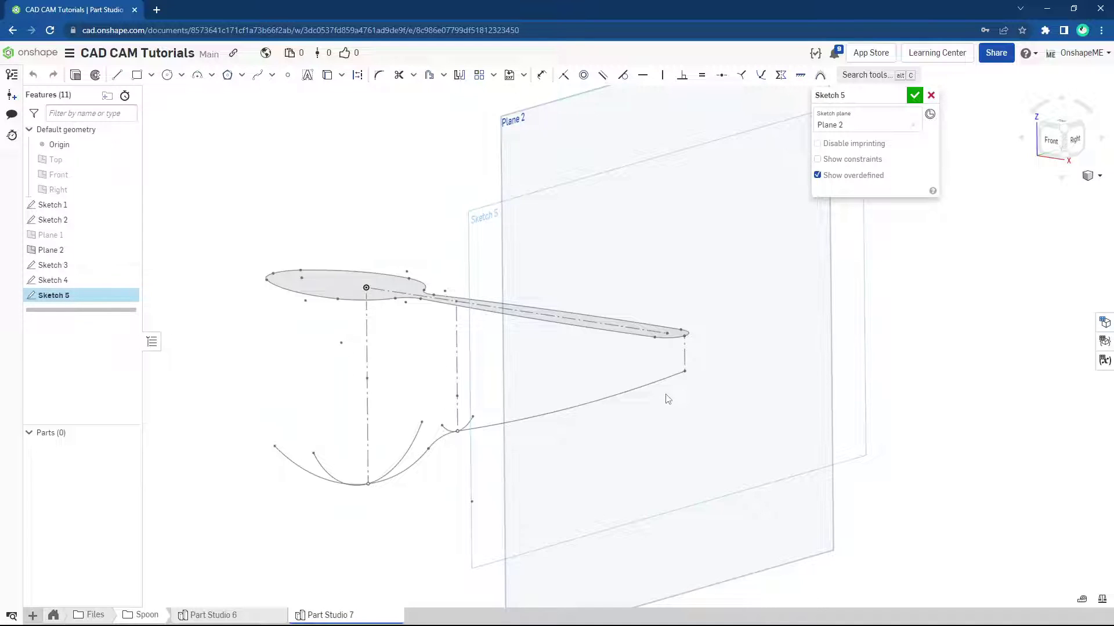
key("n")
right_click_drag(542, 367, 573, 377, "ctrl")
- Draw a downward-bulging three-point arc of about 20 mm radius below the spoon outline, crossing the vertical line
key("s")
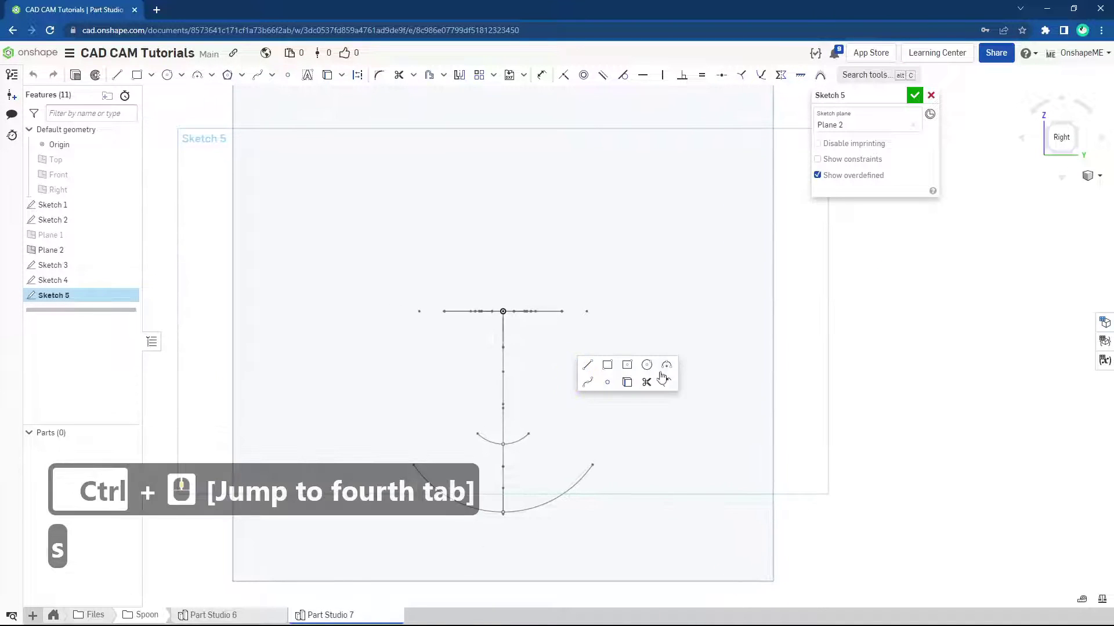
left_click(667, 364)
left_click(457, 352)
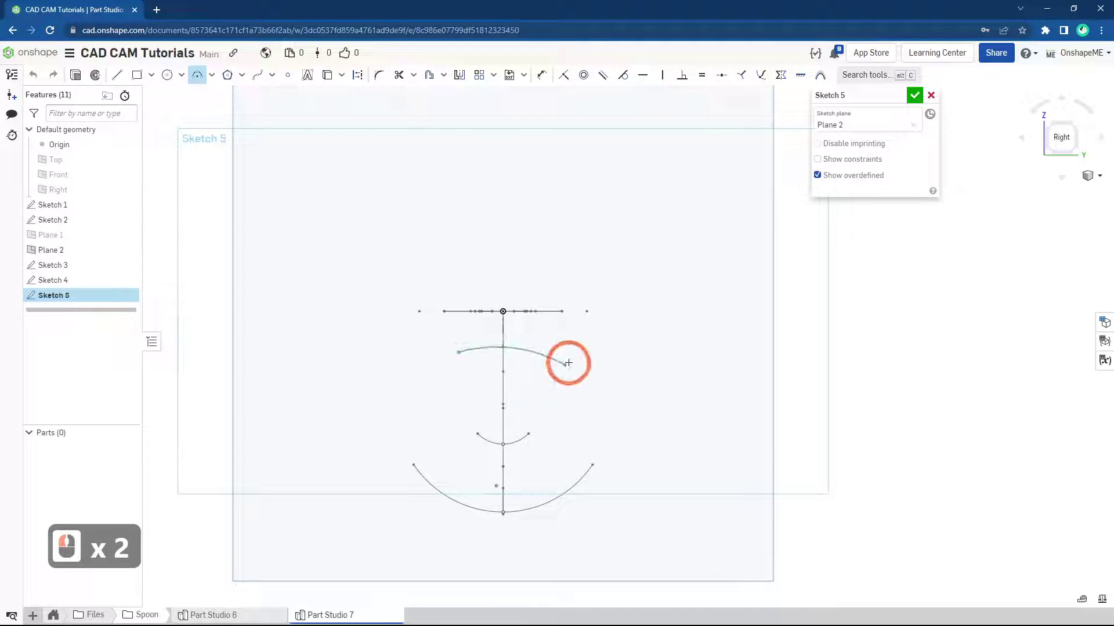
key("Escape")
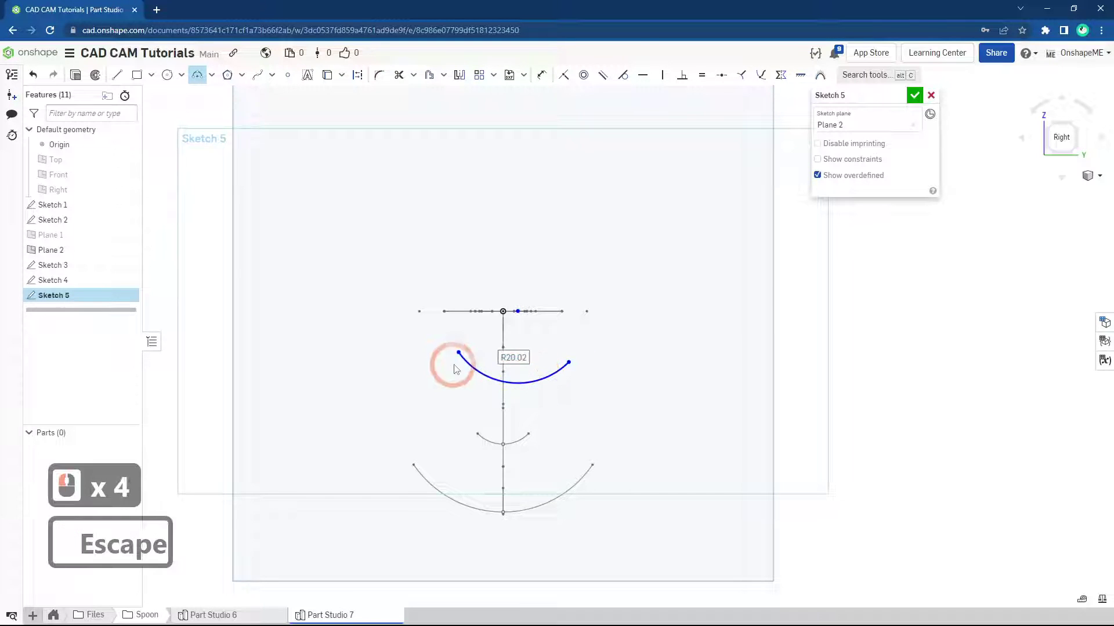
- Align the two endpoints of the Plane 2 arc with a Horizontal constraint
left_click(458, 352)
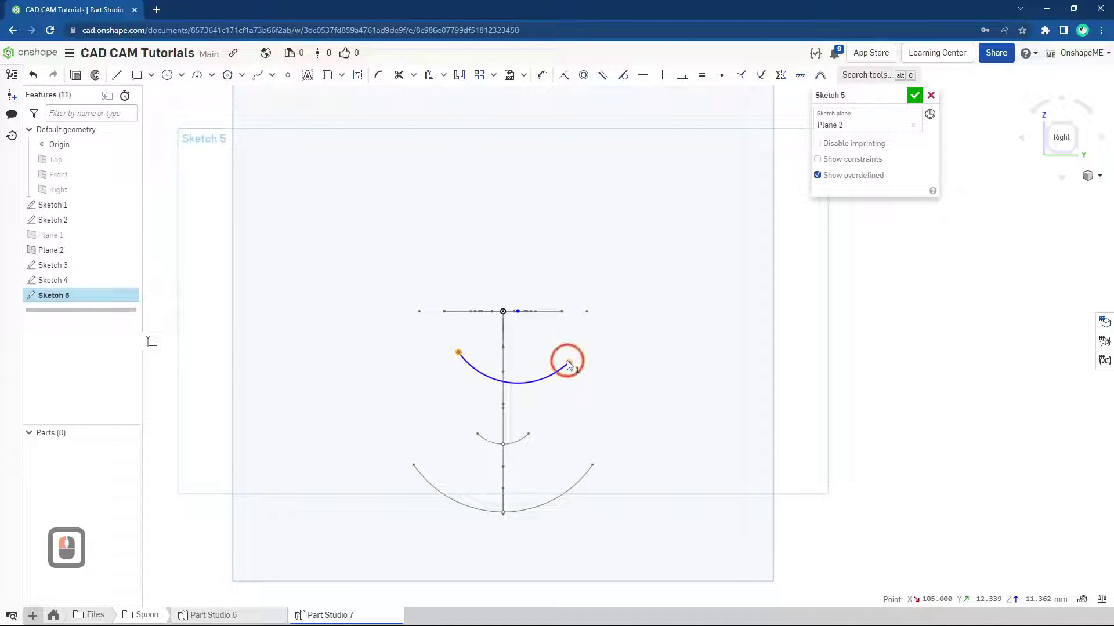
left_click(642, 75)
left_click(627, 144)
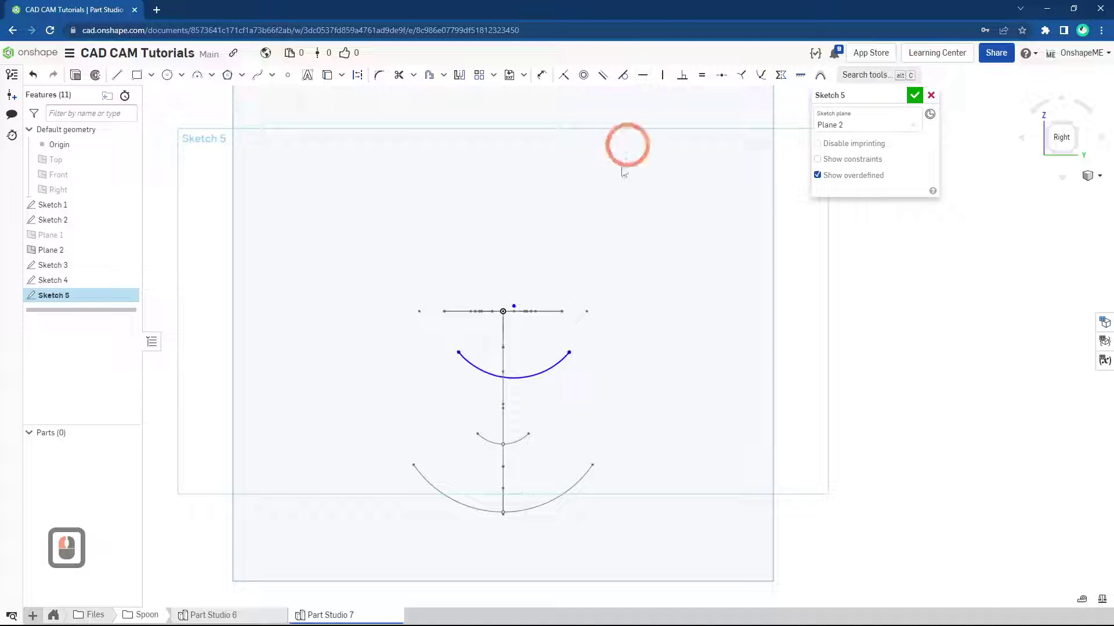
- Place a sketch point at the midpoint of the Plane 2 arc
scroll(538, 356, "up", 2)
key("s")
left_click(570, 358)
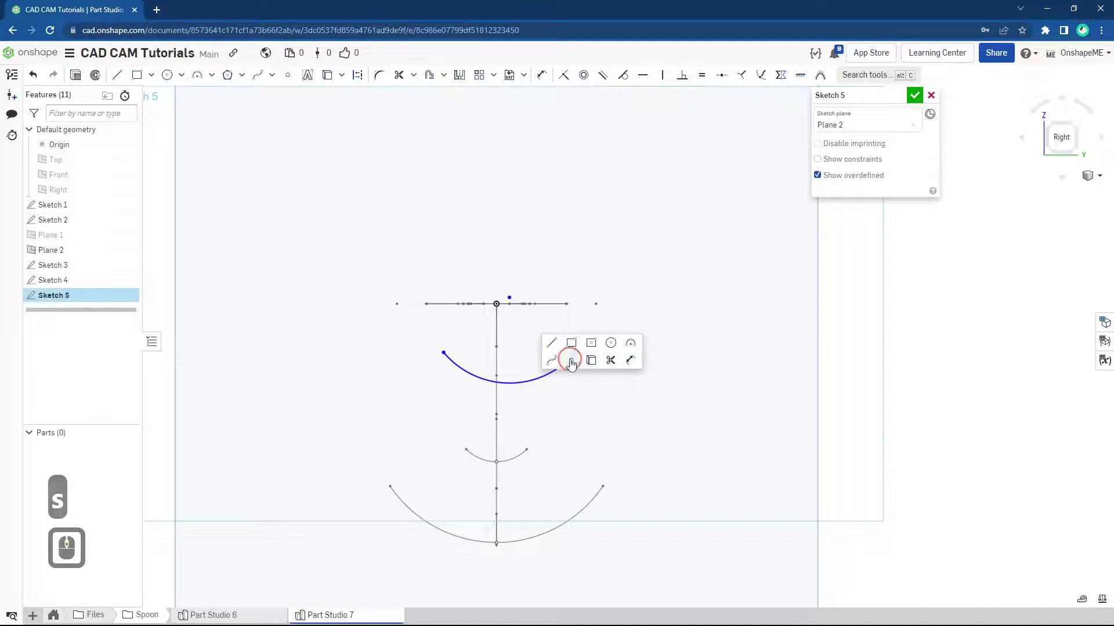
left_click(511, 383)
left_click(514, 383)
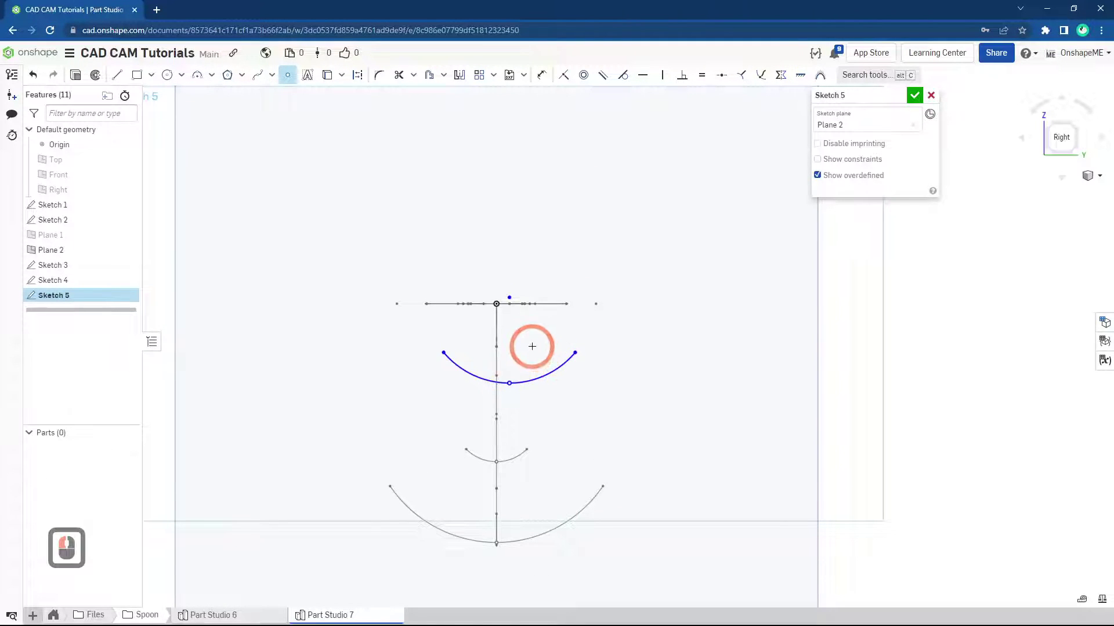
key("Escape")
- Make the Plane 2 arc's midpoint coincident with the end point of the spoon outline's centreline at the handle tip
mouse_move(531, 351)
right_mouse_down()
mouse_move(552, 353)
mouse_move(538, 364)
right_mouse_up()
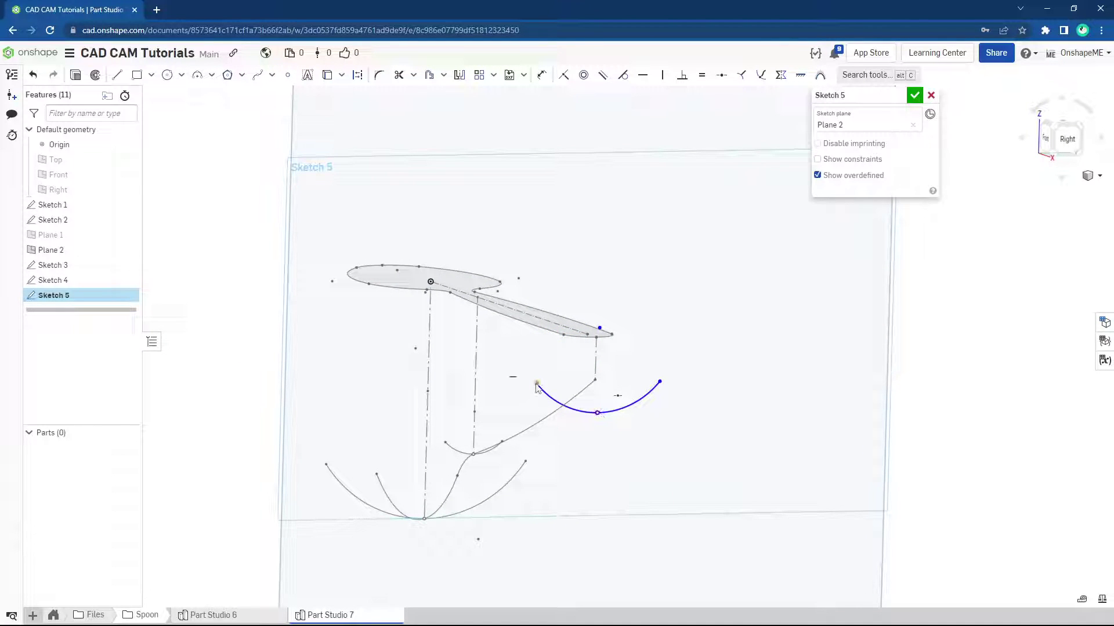
left_click(595, 391)
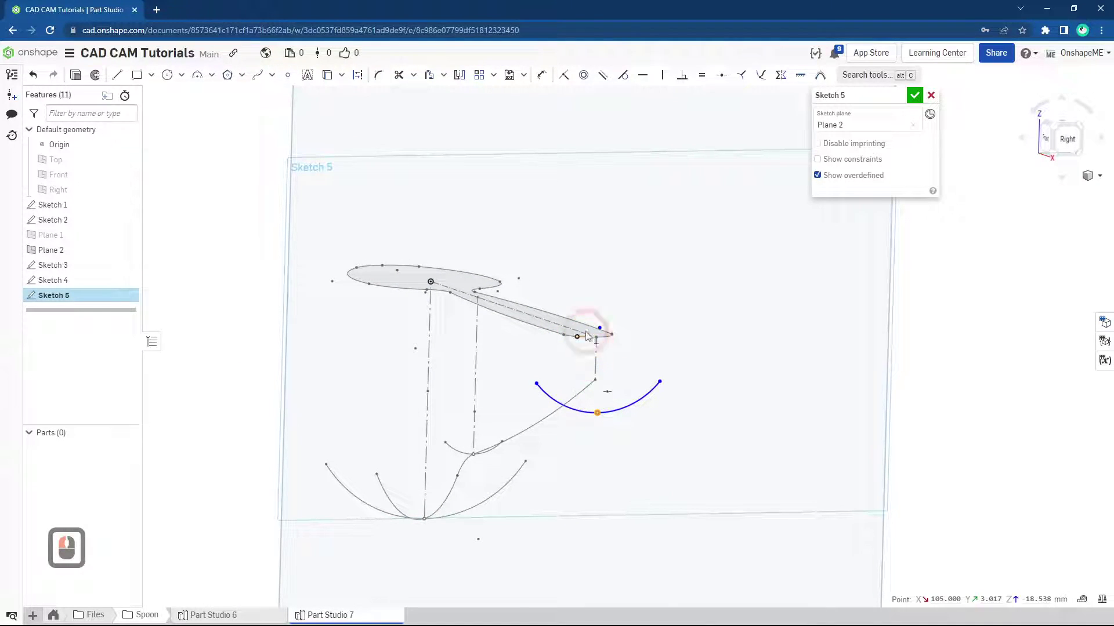
left_click(661, 320)
mouse_move(717, 308)
middle_mouse_down()
mouse_move(726, 315)
mouse_move(718, 308)
middle_mouse_up()
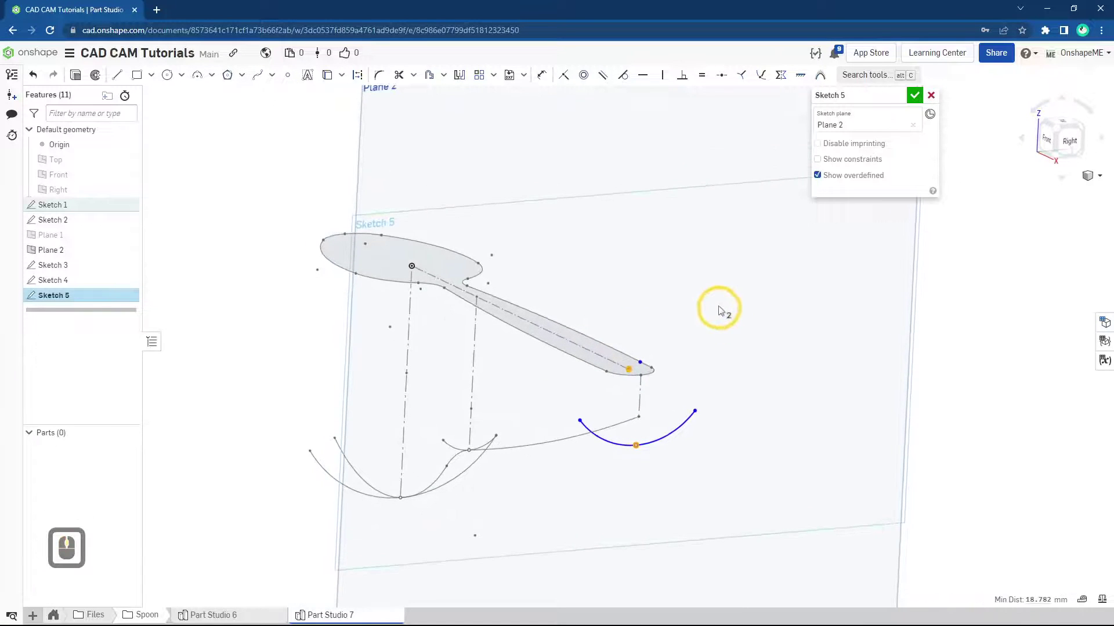
left_click(566, 83)
- Dimension the Plane 2 arc with a radius of 40 mm
key("s")
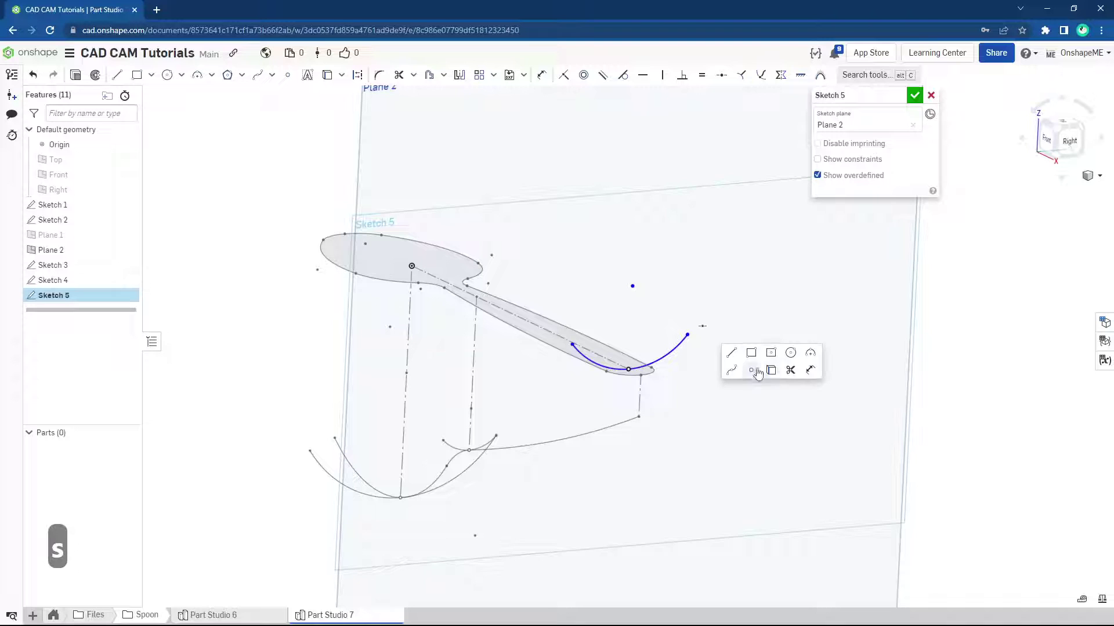
left_click(810, 370)
left_click(692, 355)
left_click_drag(678, 348, 802, 381)
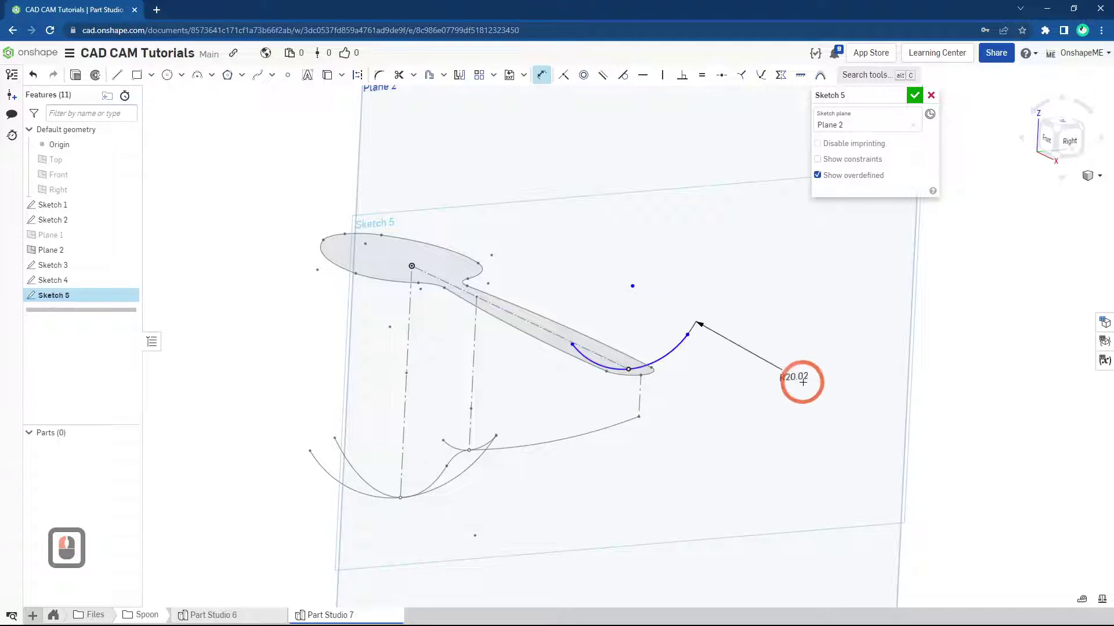
left_click(803, 382)
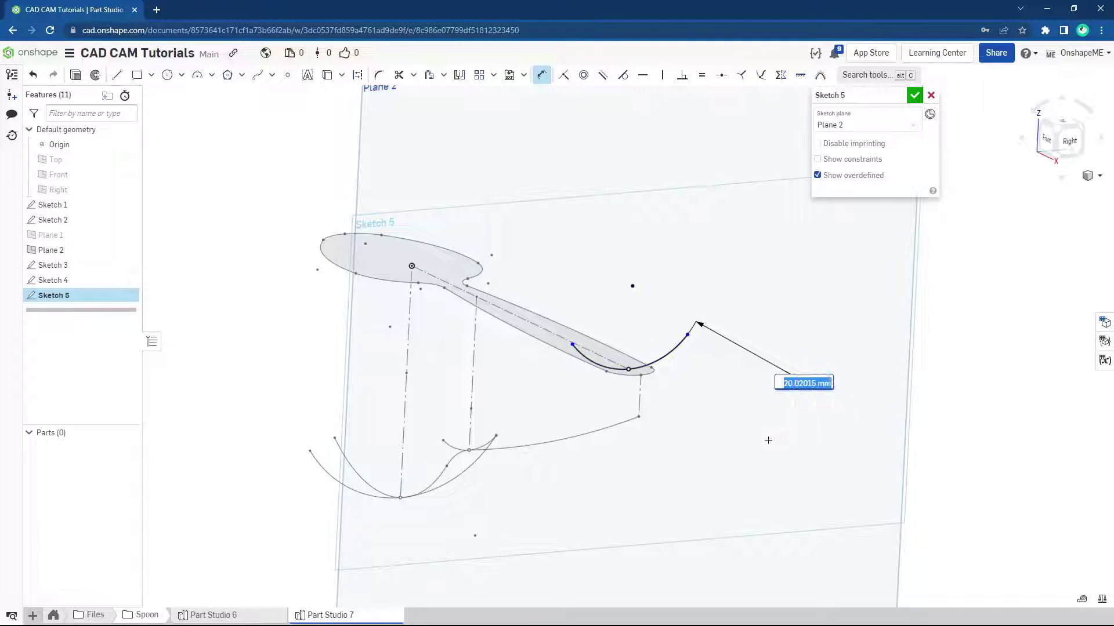
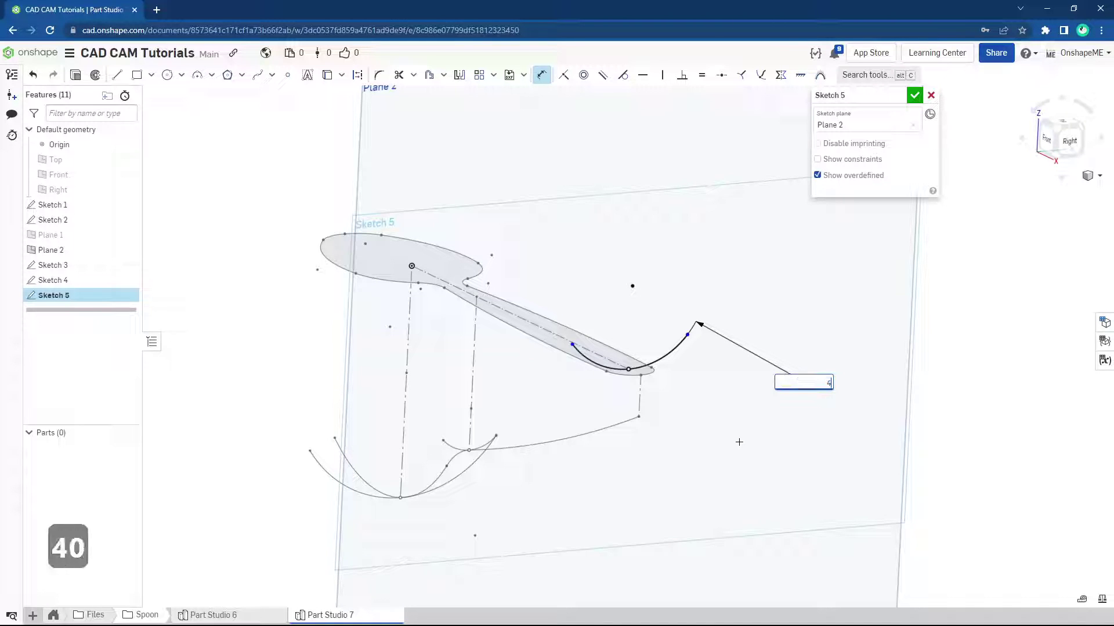
type("40")
key("Return")
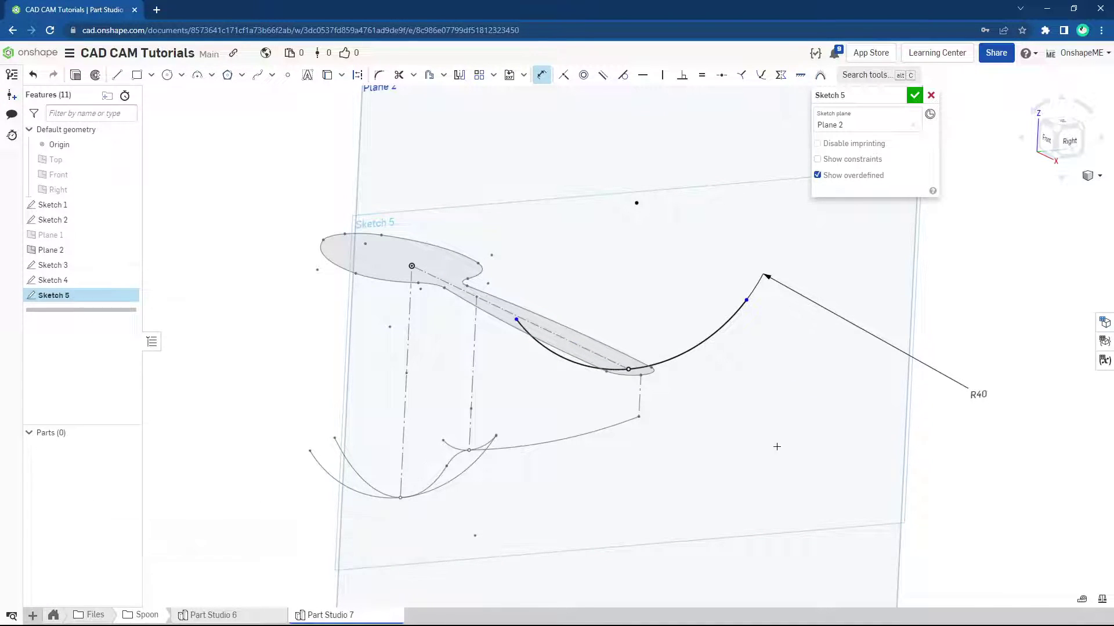
- Accept the arc sketch at the handle end and hide Plane 2
left_click(915, 96)
mouse_move(654, 373)
right_mouse_down()
mouse_move(616, 390)
mouse_move(658, 403)
mouse_move(569, 368)
mouse_move(644, 395)
mouse_move(601, 379)
right_mouse_up()
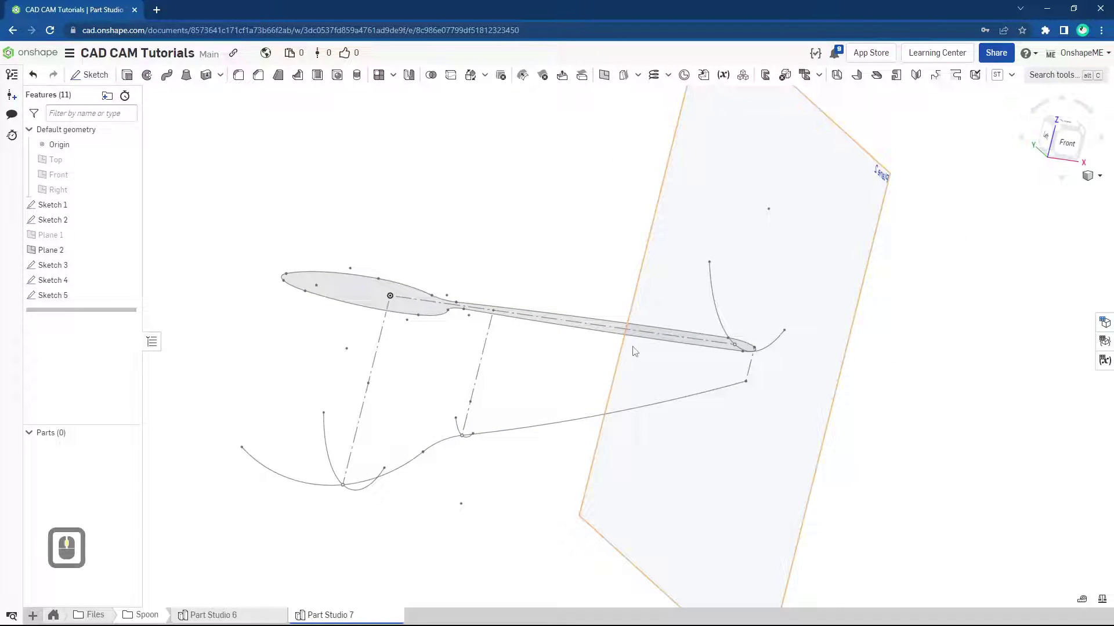
left_click(128, 250)
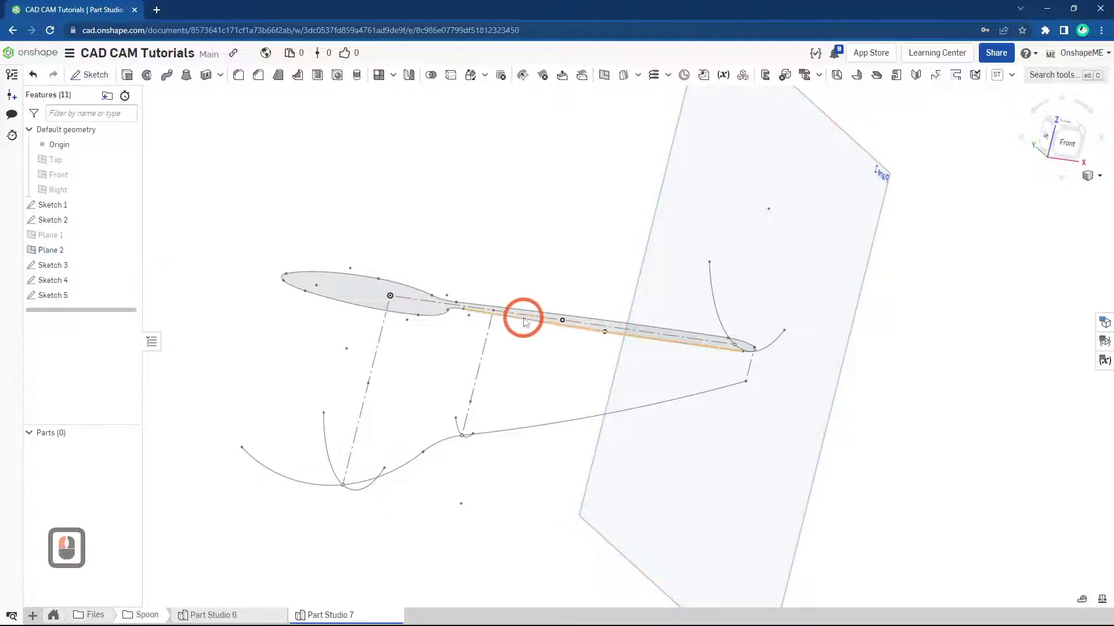
- Start a new surface loft for the spoon bowl
scroll(525, 322, "down", 10)
mouse_move(503, 333)
right_mouse_down()
mouse_move(528, 348)
mouse_move(490, 346)
mouse_move(505, 343)
right_mouse_up()
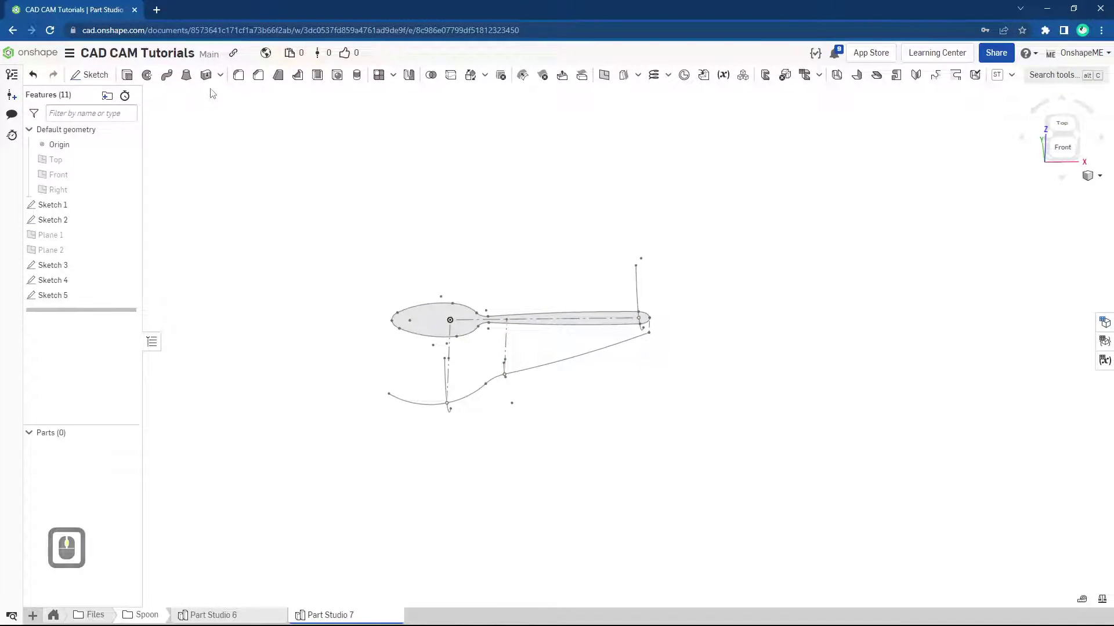
left_click(190, 77)
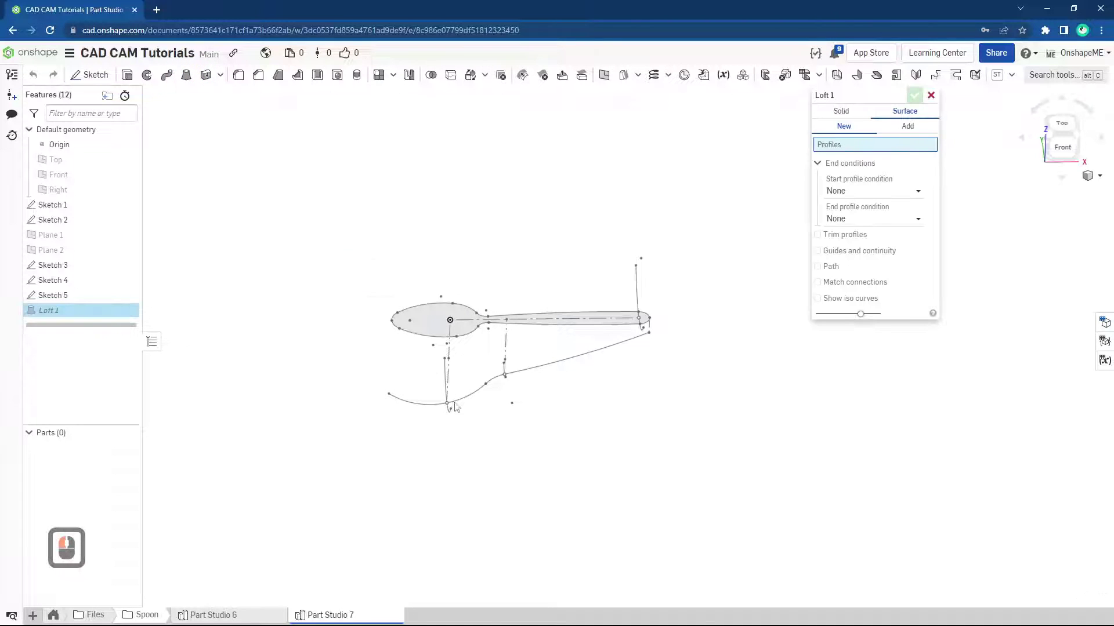
scroll(454, 414, "up", 5)
mouse_move(454, 413)
right_mouse_down()
mouse_move(393, 391)
mouse_move(399, 404)
right_mouse_up()
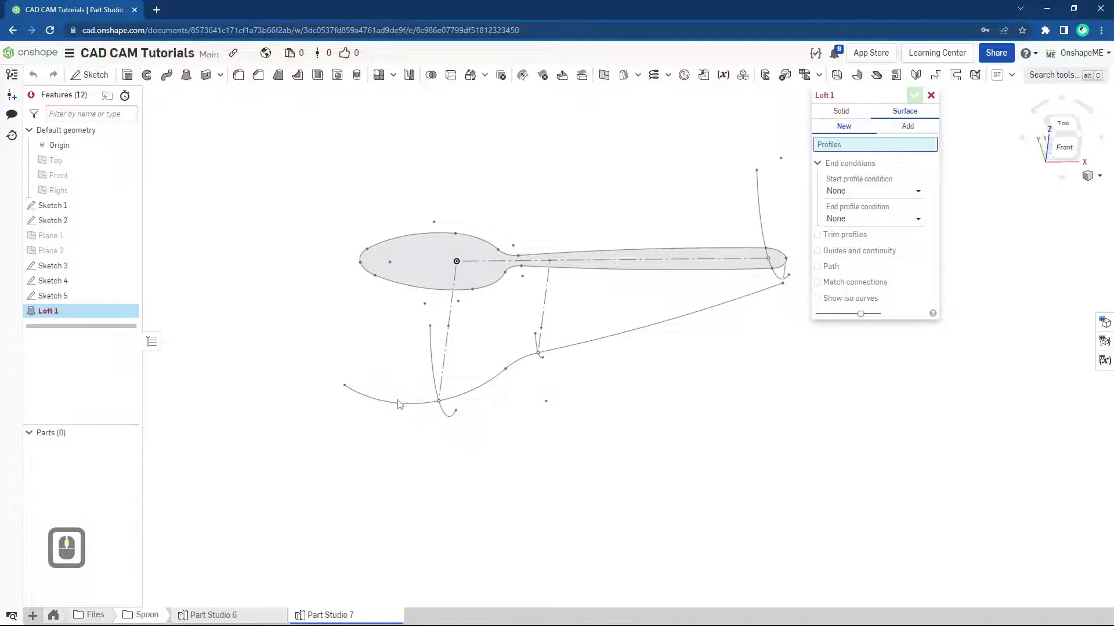
left_click(399, 405)
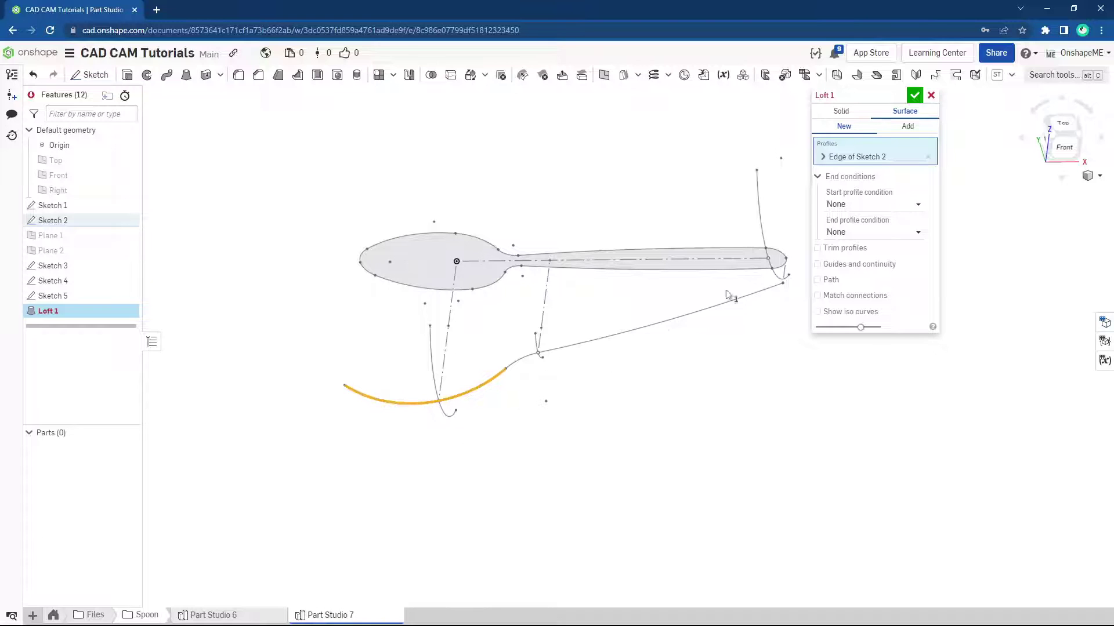
left_click(818, 265)
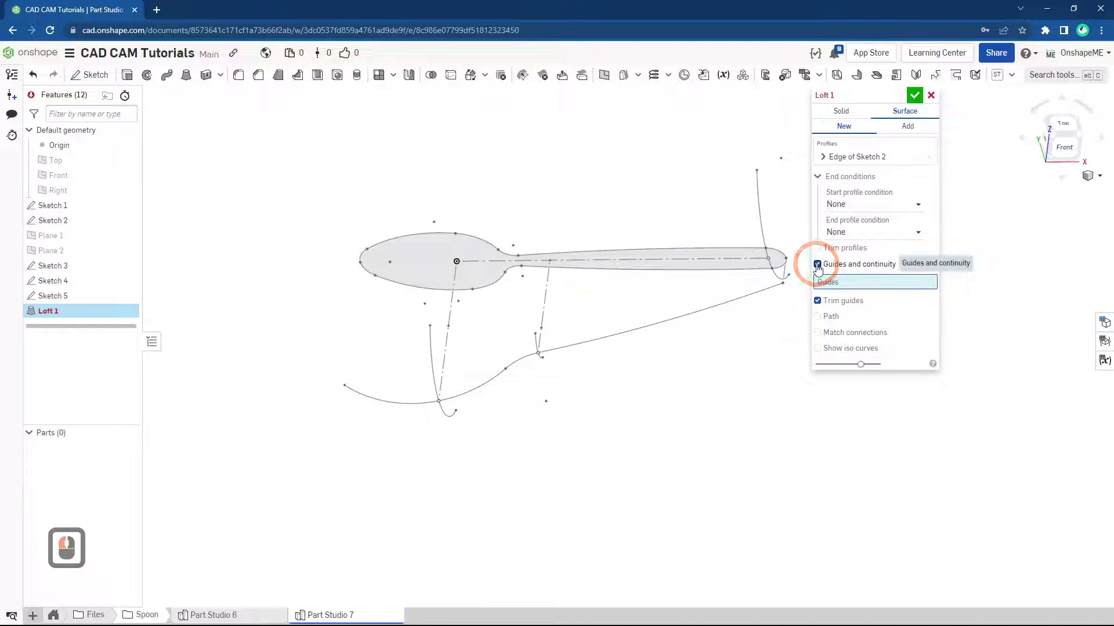
left_click(817, 265)
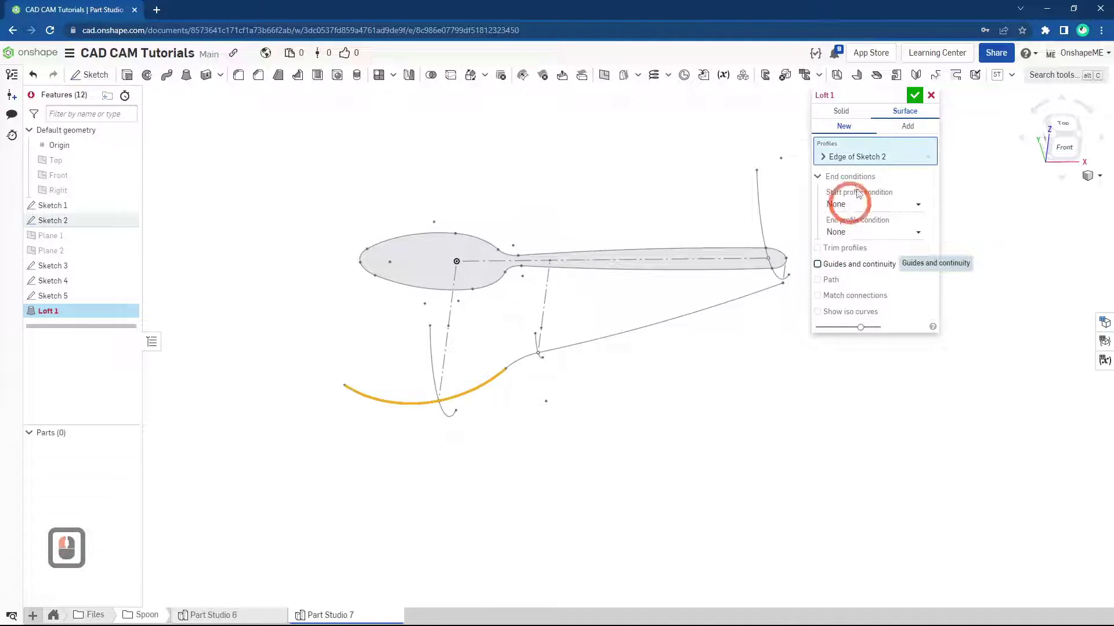
left_click(928, 158)
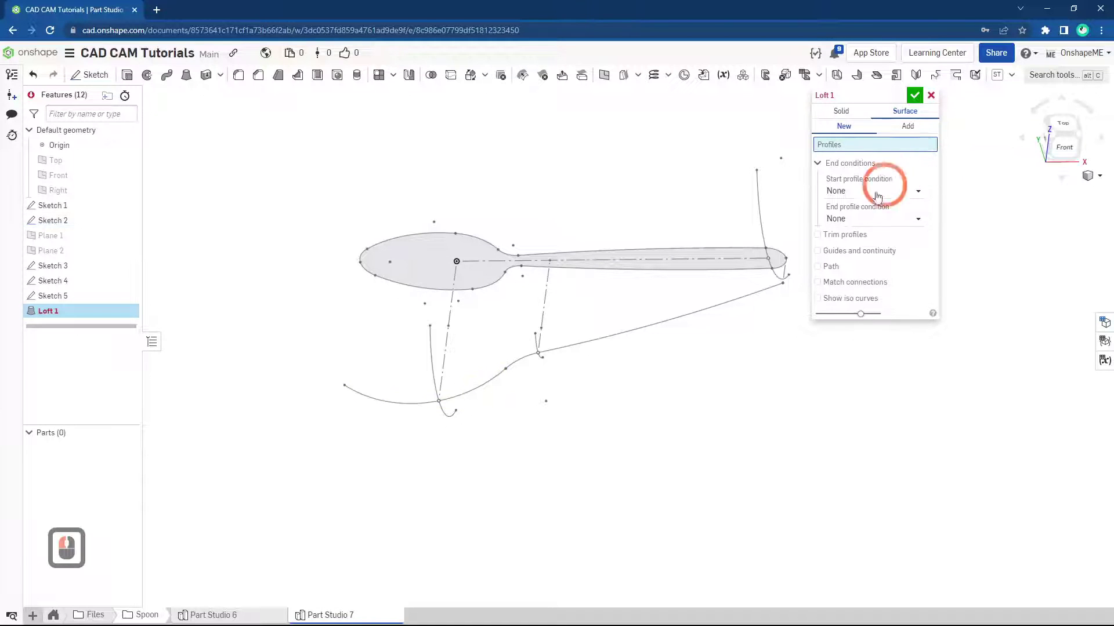
- Loft the bowl surface using the Sketch 3 arc as the profile and the bowl curve of Sketch 2 as the guide
left_click(446, 415)
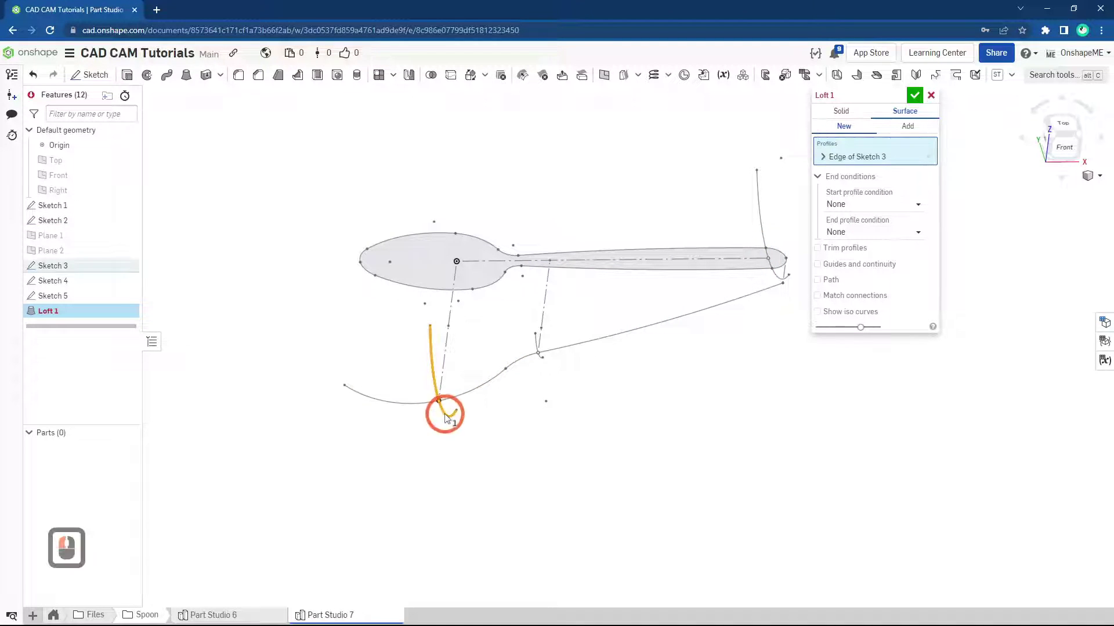
left_click(817, 264)
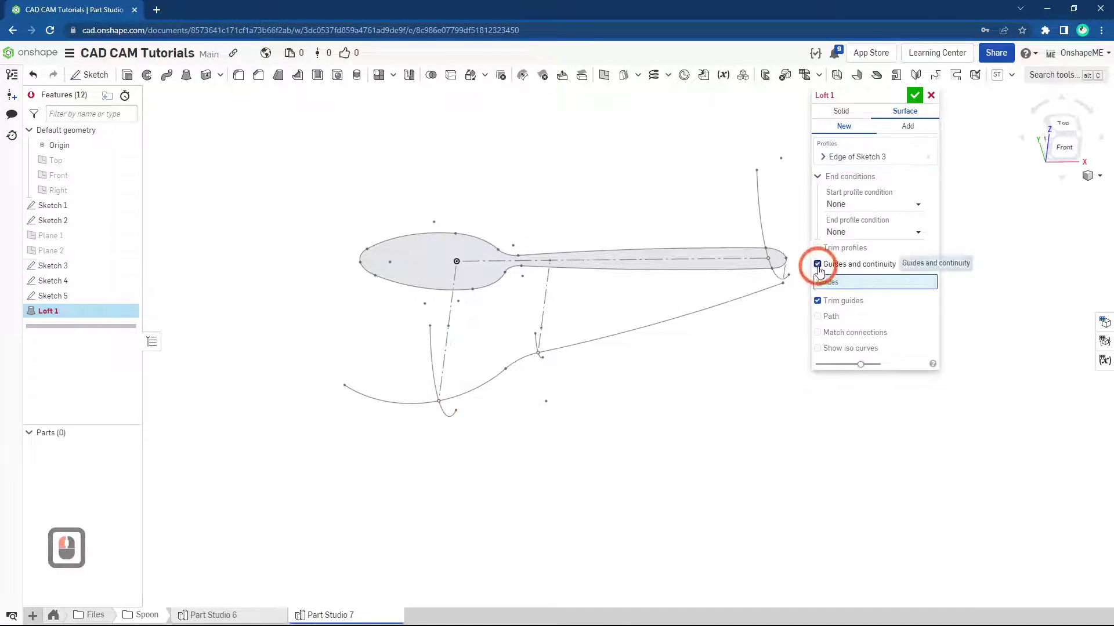
left_click(529, 384)
left_click(481, 390)
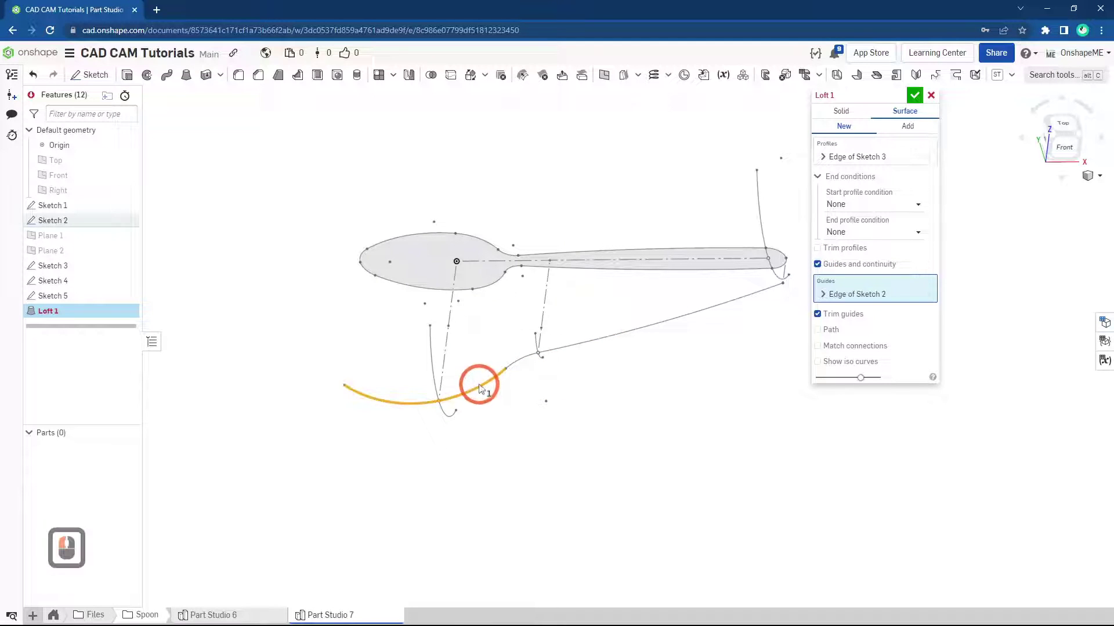
right_click_drag(552, 378, 562, 386)
middle_click_drag(561, 381, 493, 379)
left_click(914, 96)
left_click(746, 215)
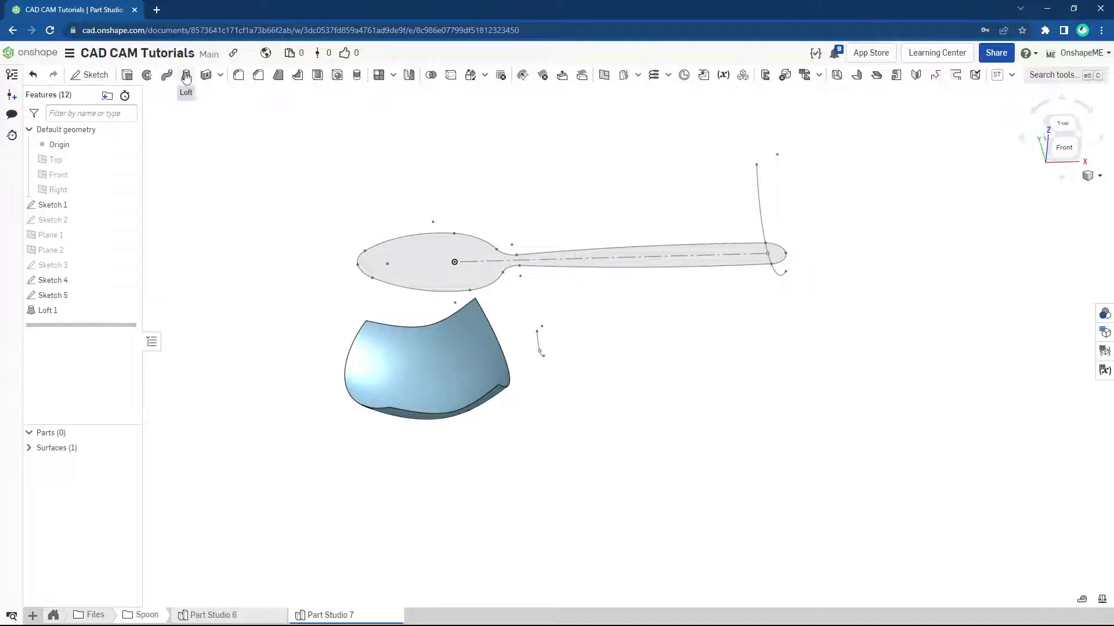
- Set up a second surface loft from the bowl surface's handle-side edge to the Sketch 4 arc at the neck
scroll(548, 367, "up", 2)
middle_click_drag(520, 362, 522, 359)
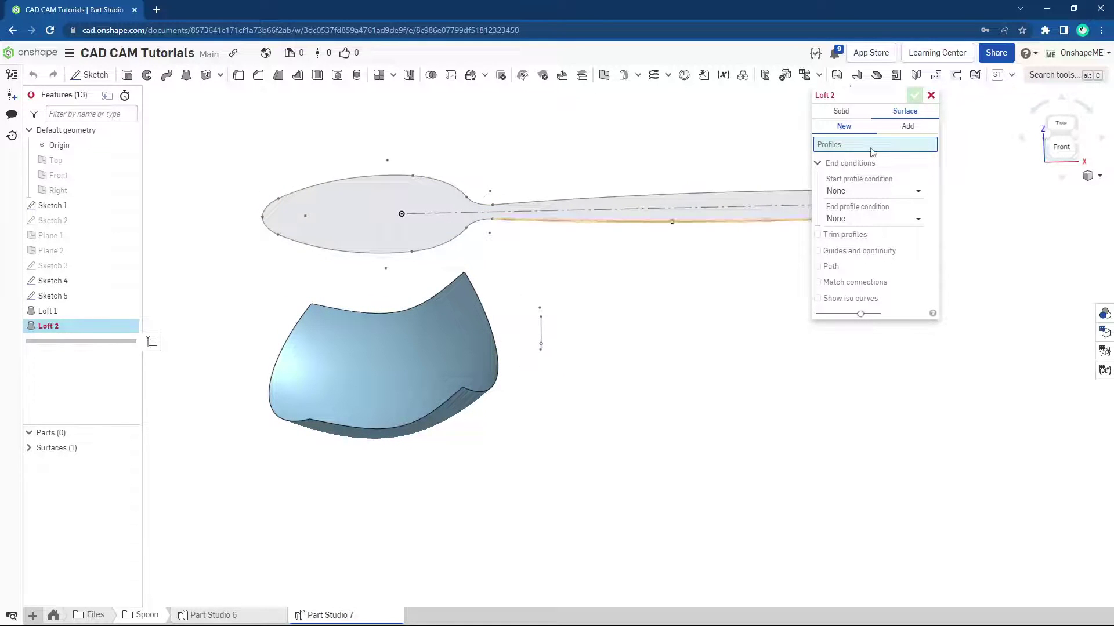
left_click(487, 318)
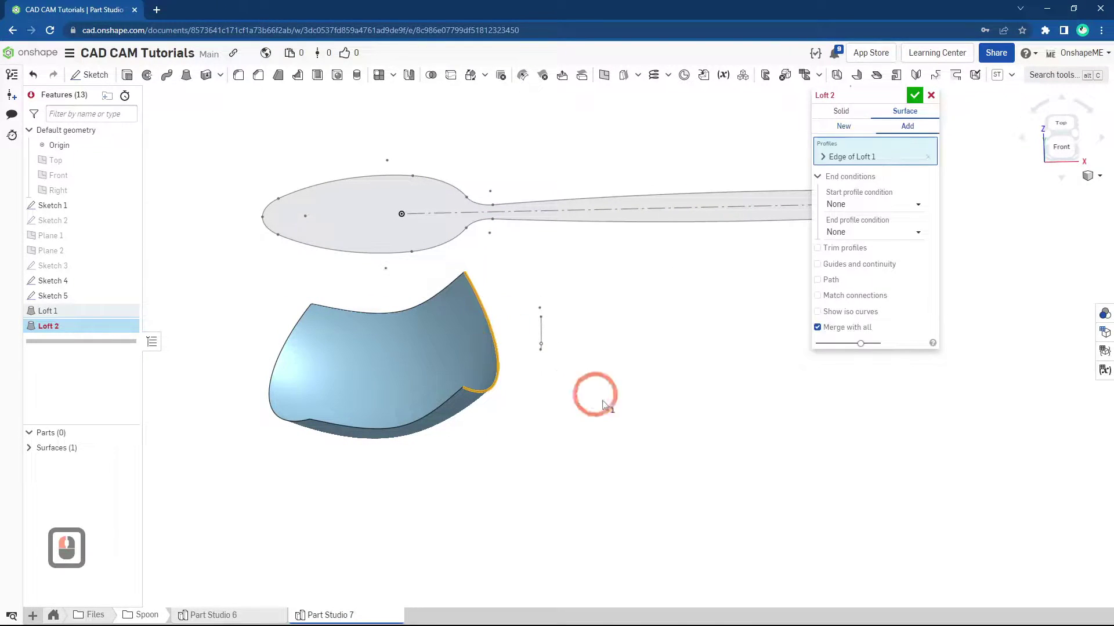
middle_click_drag(602, 401, 521, 322)
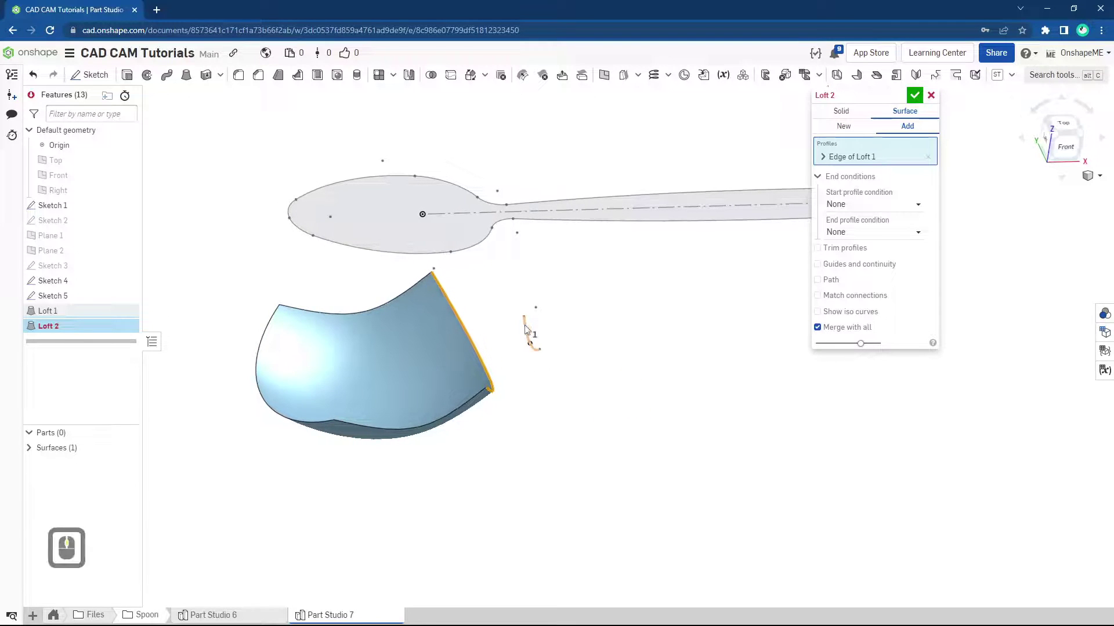
left_click(525, 328)
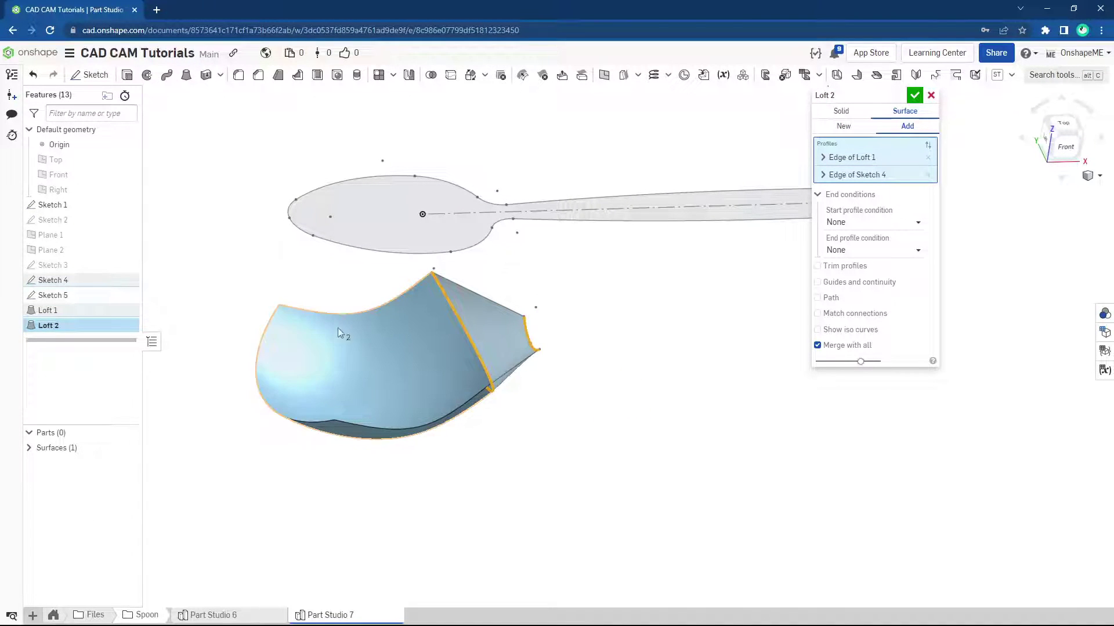
- Show Sketch 2 and complete the neck loft with its curve between the two profiles as the guide
left_click(127, 220)
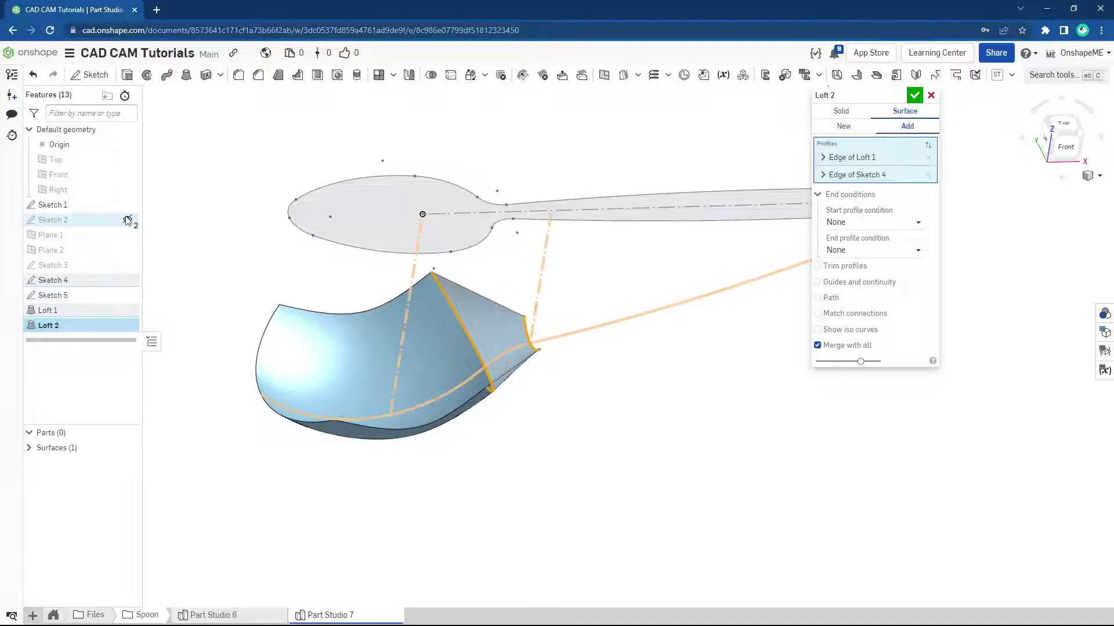
left_click(817, 282)
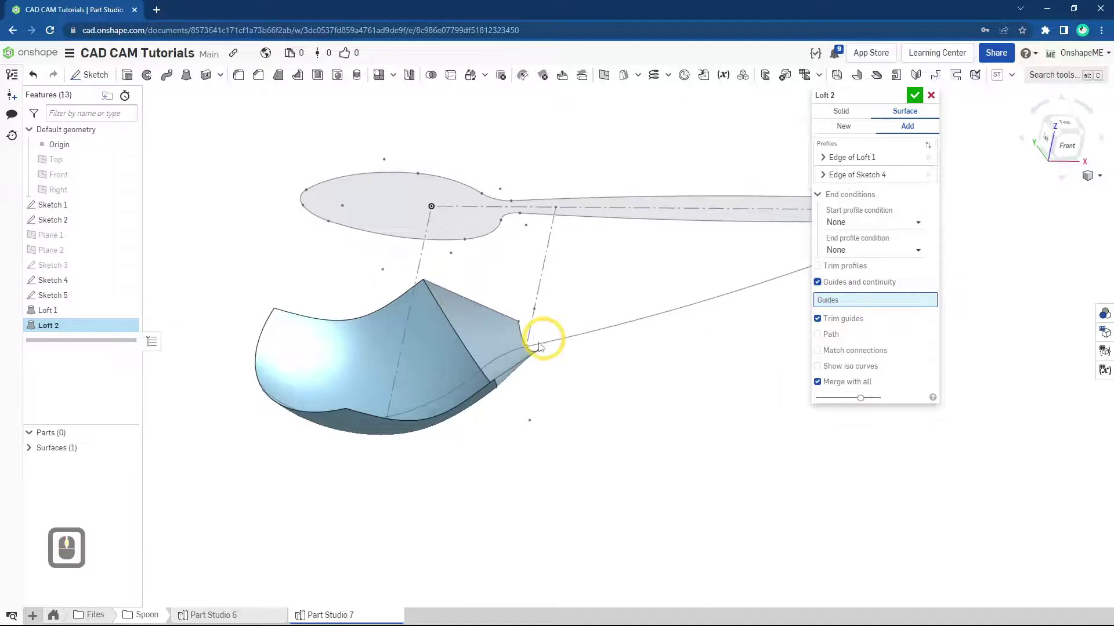
scroll(509, 350, "up", 2)
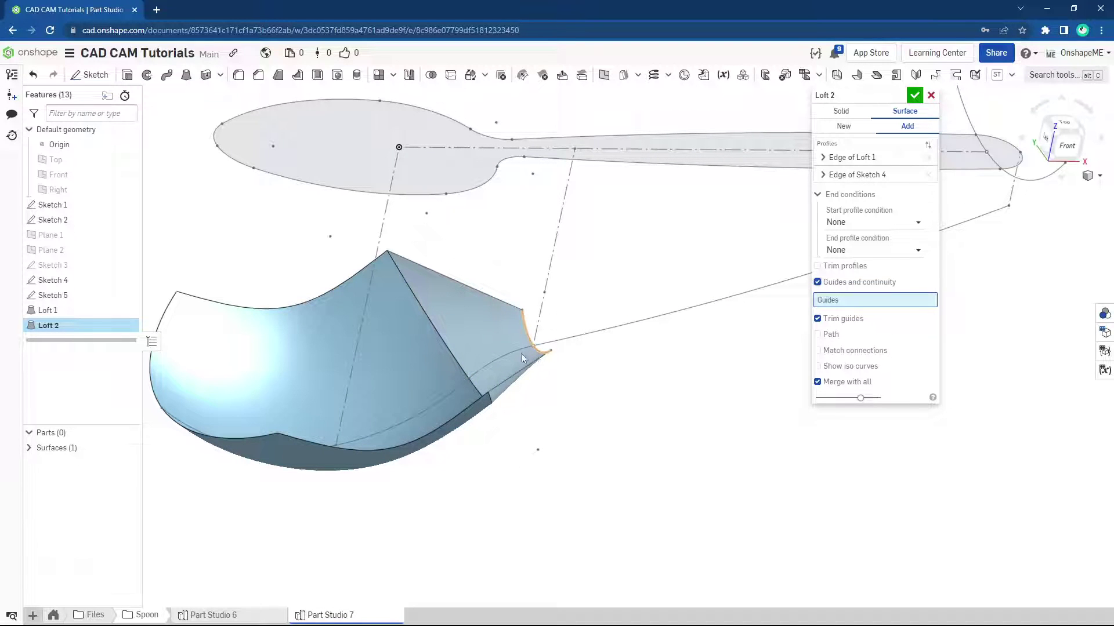
left_click(508, 353)
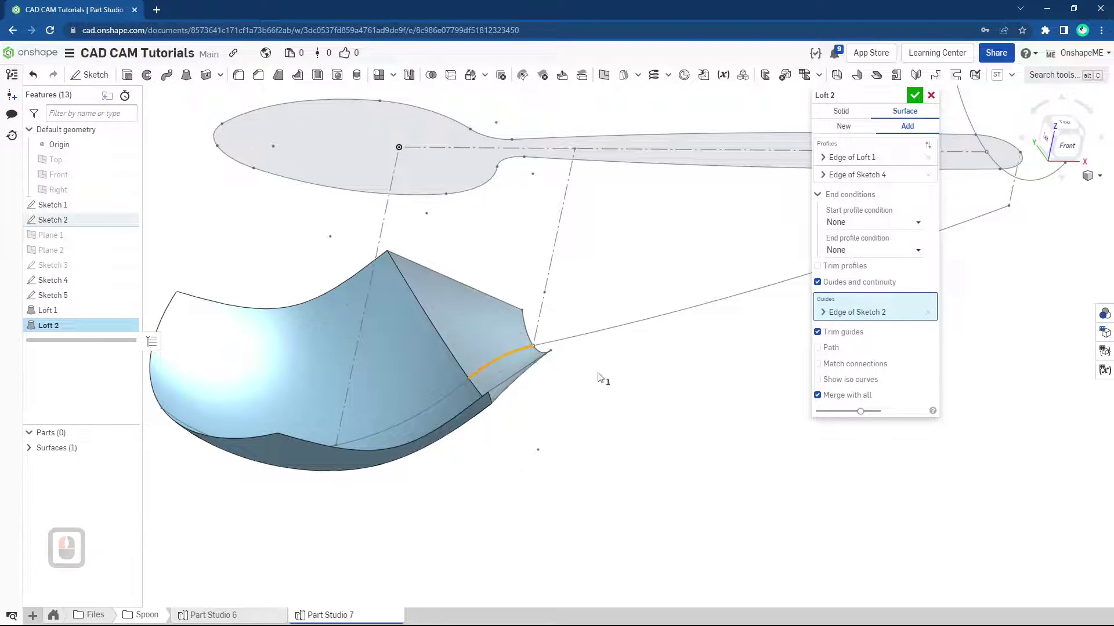
mouse_move(597, 378)
right_mouse_down()
mouse_move(580, 355)
mouse_move(582, 315)
right_mouse_up()
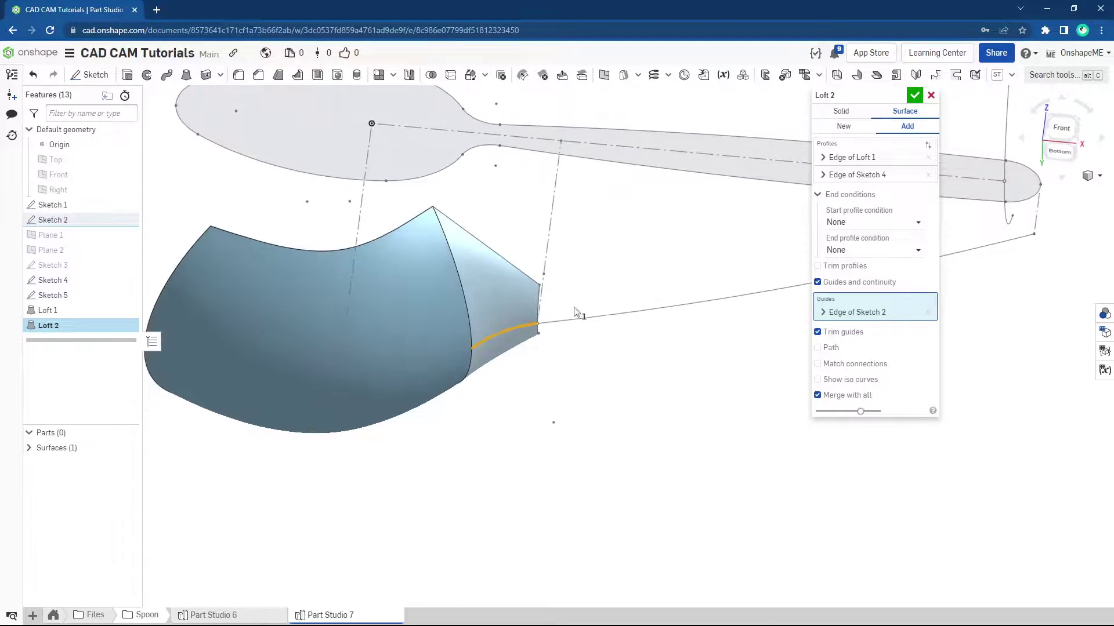
left_click(915, 98)
left_click(641, 367)
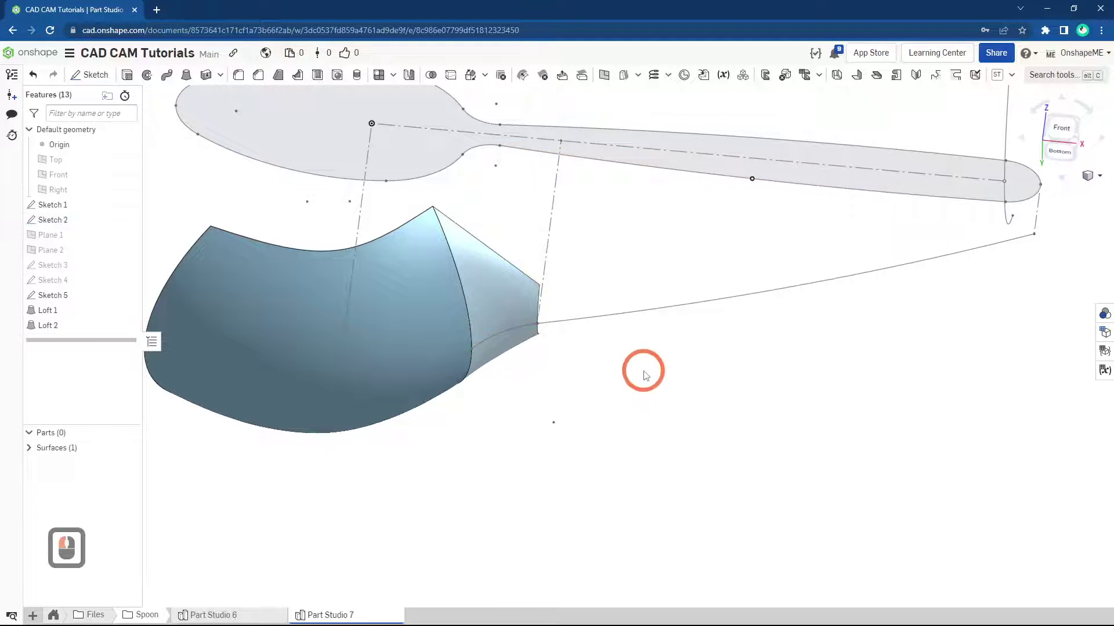
- Edit Sketch 5 and delete the coincident constraint tying the arc's midpoint to the end of the spoon outline's centreline
scroll(638, 377, "down", 2)
mouse_move(638, 412)
right_mouse_down()
mouse_move(616, 403)
mouse_move(614, 427)
mouse_move(632, 405)
mouse_move(691, 388)
mouse_move(677, 392)
right_mouse_up()
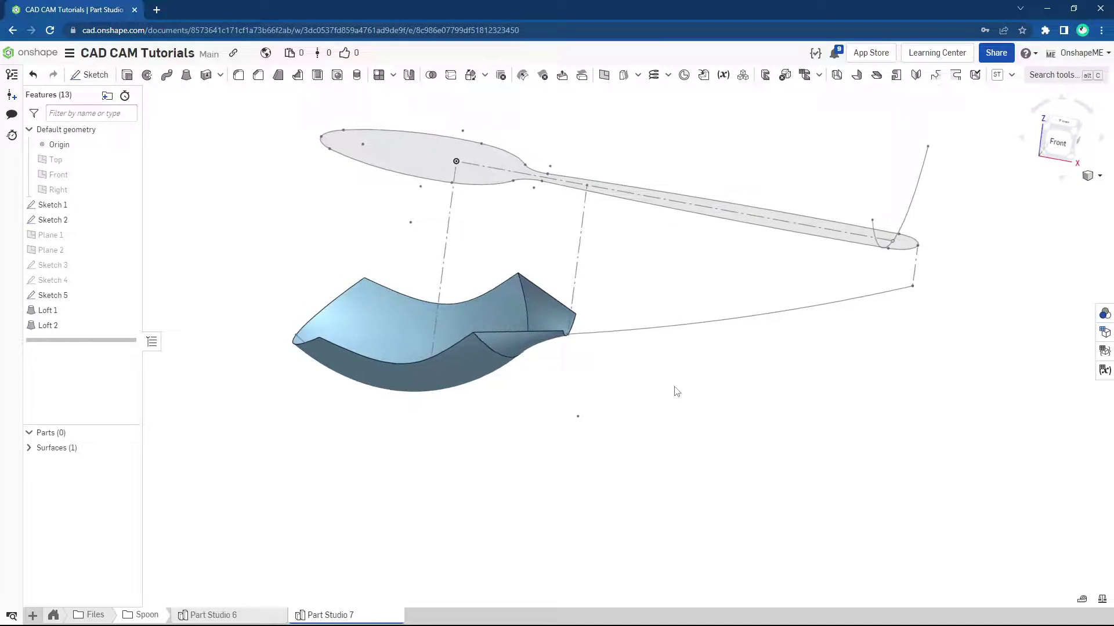
right_click(88, 295)
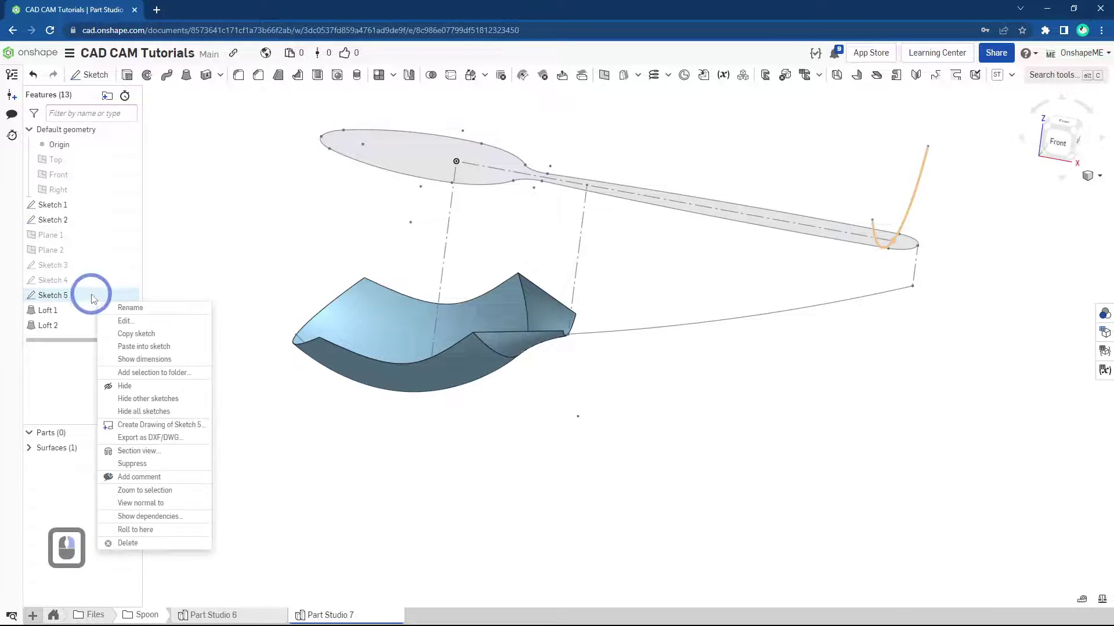
left_click(143, 322)
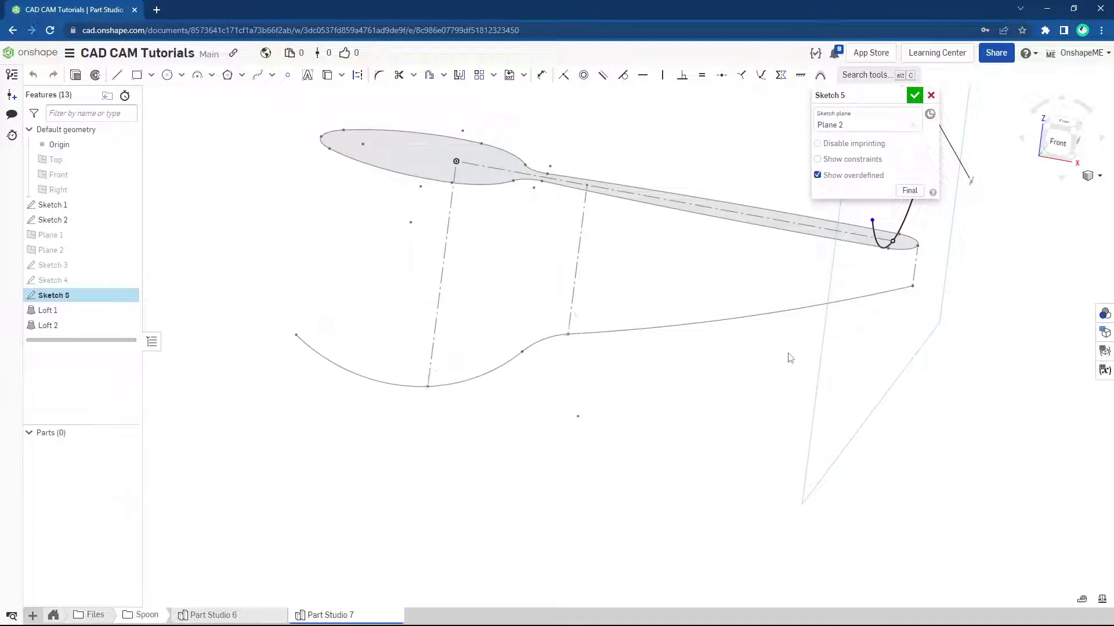
middle_click_drag(734, 366, 602, 388, "ctrl")
scroll(777, 290, "up", 8)
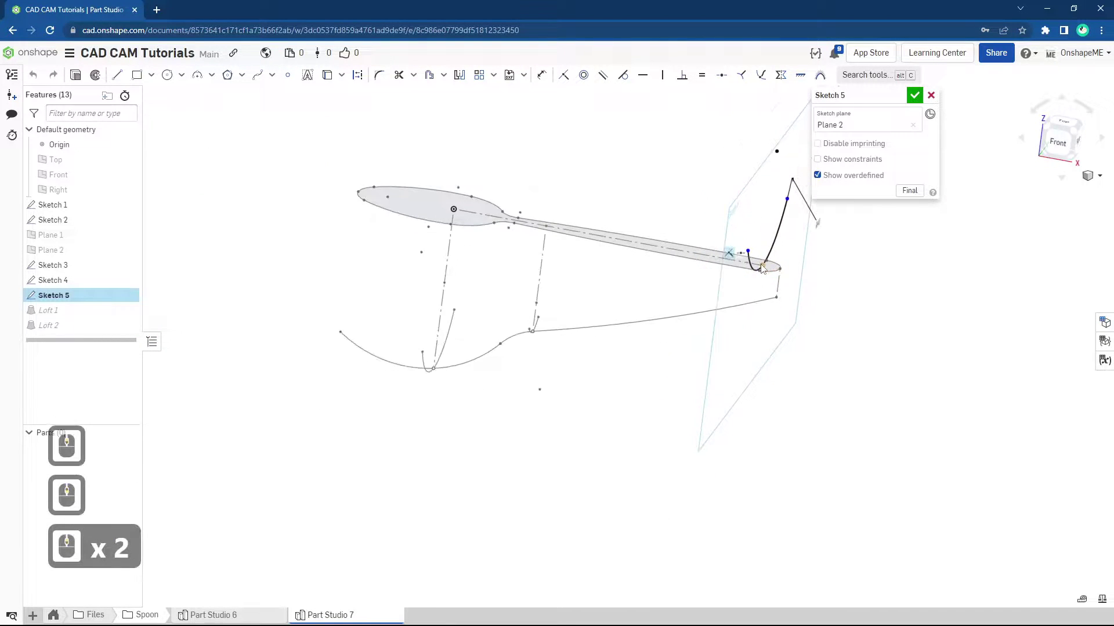
right_click(730, 255)
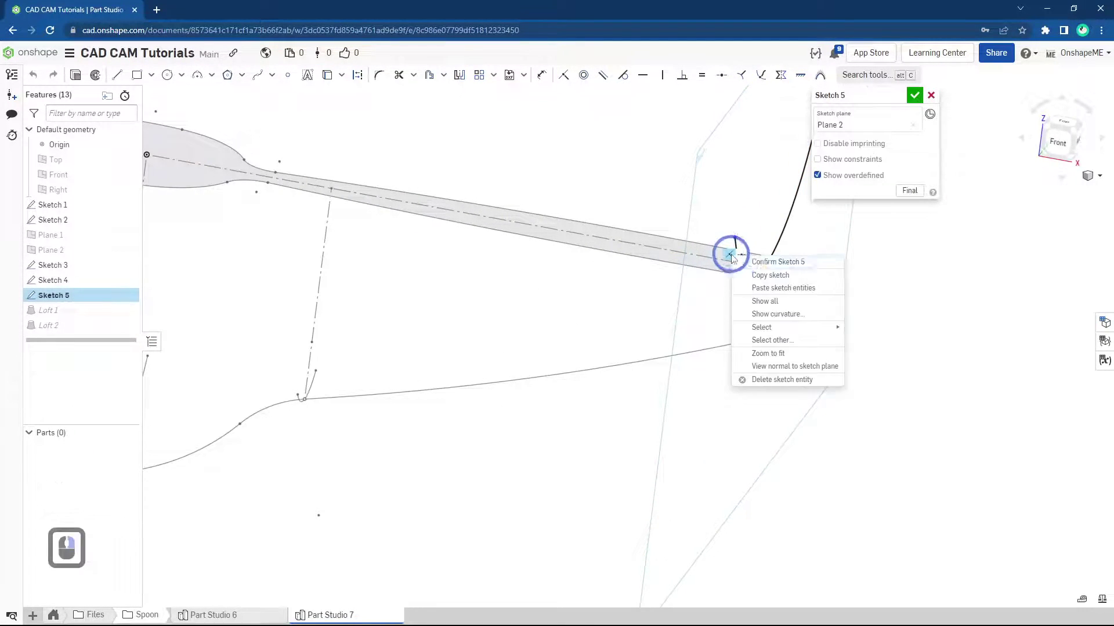
left_click(771, 381)
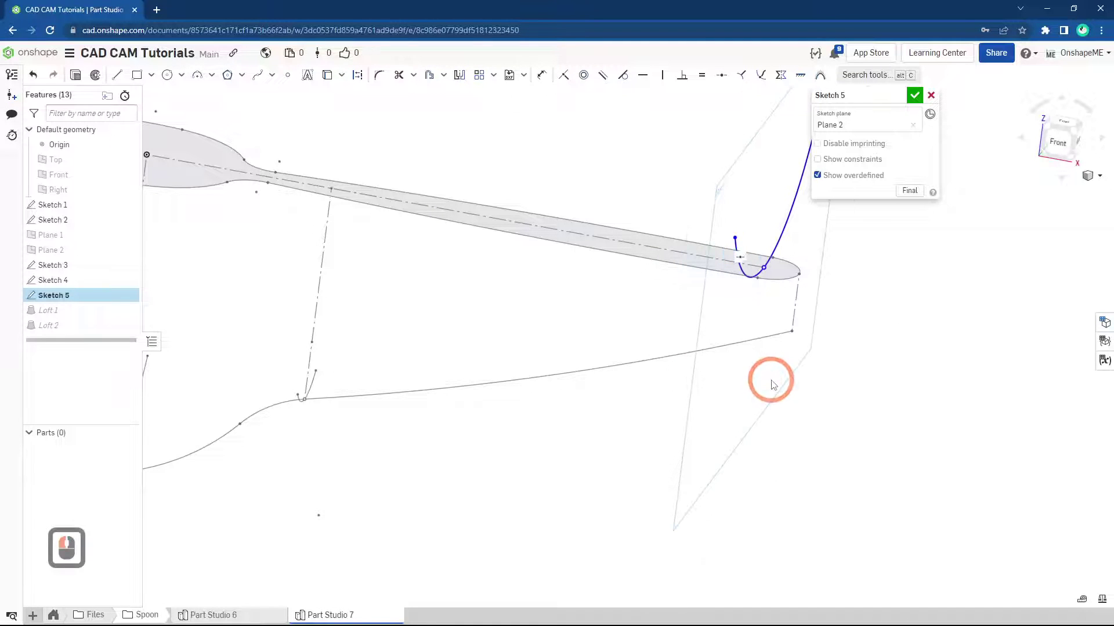
- Move the Sketch 5 arc's midpoint down below the handle outline and accept the sketch
left_click_drag(765, 270, 765, 307)
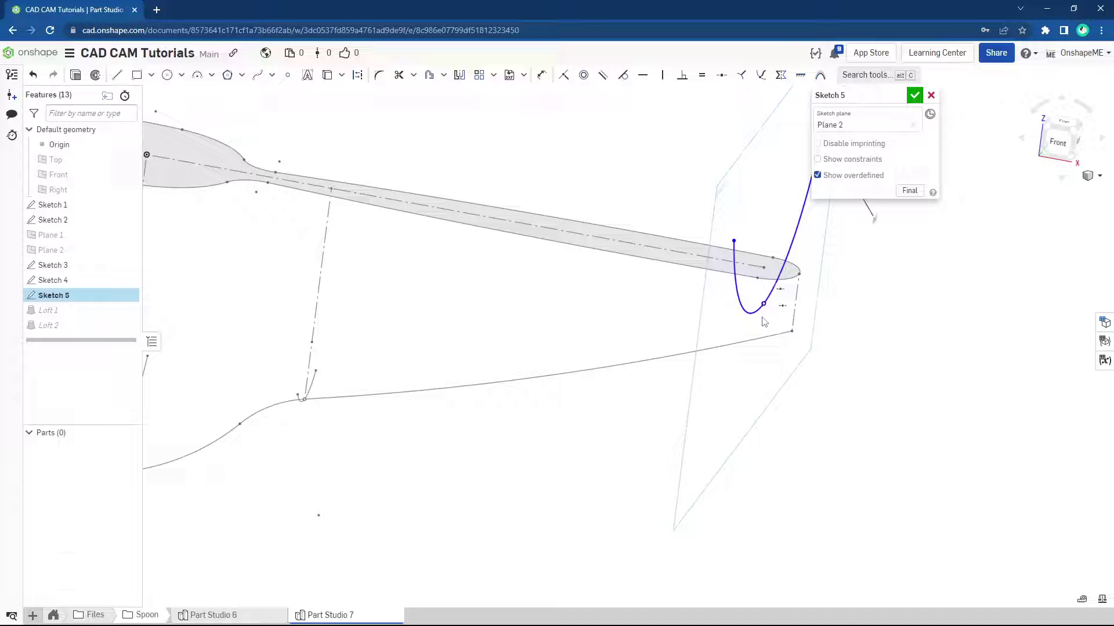
mouse_move(765, 322)
right_mouse_down()
mouse_move(780, 322)
mouse_move(764, 325)
right_mouse_up()
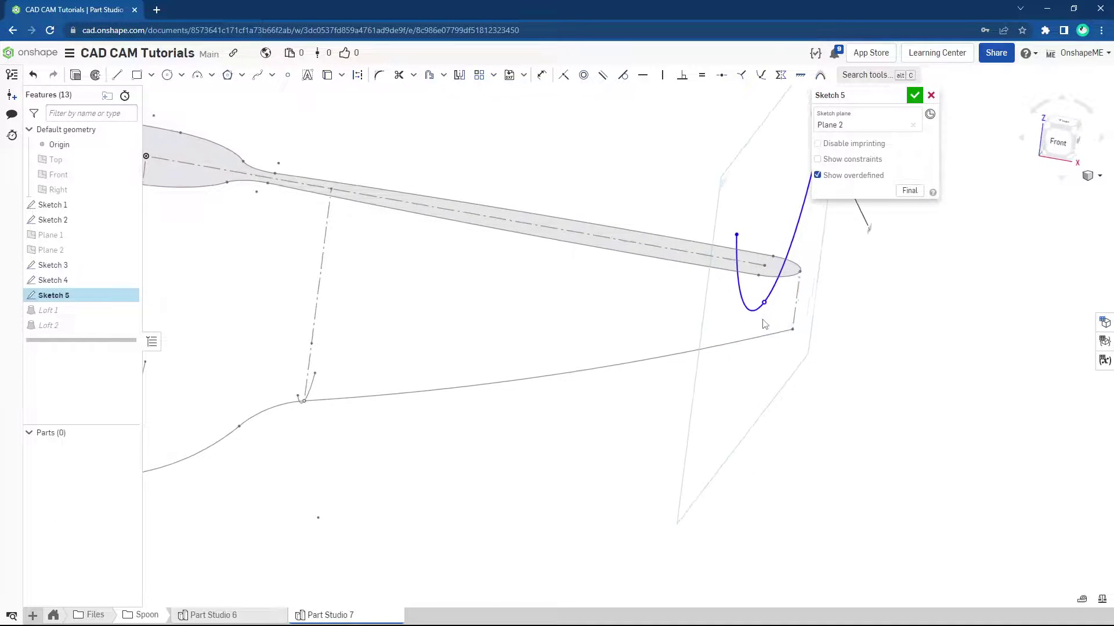
left_click(915, 97)
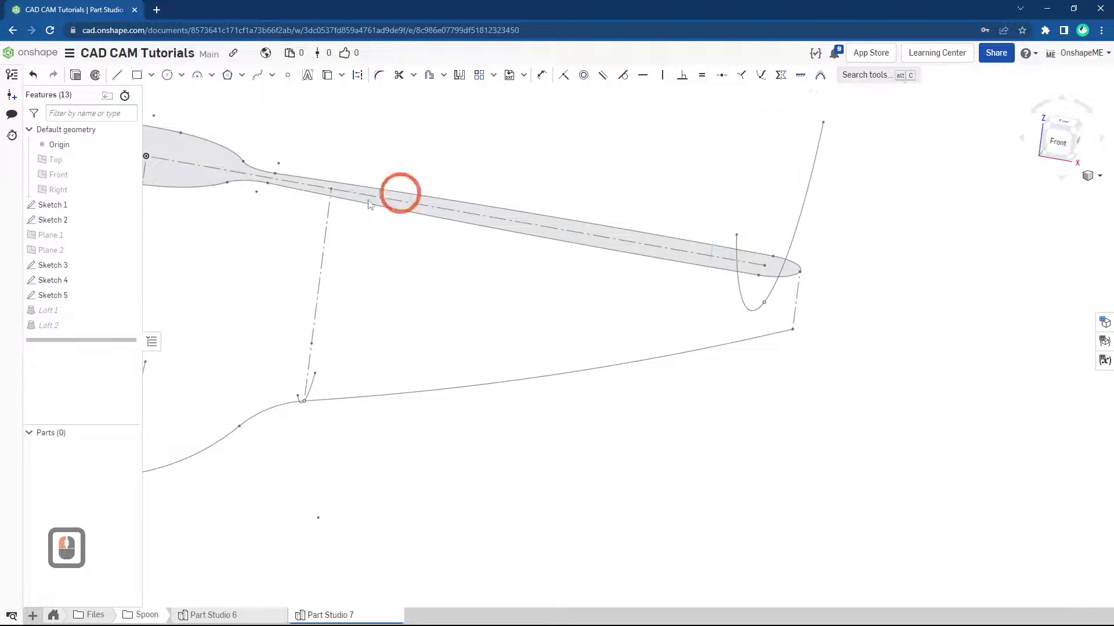
- Edit Sketch 2 and draw a line about 13 mm long from the outline centreline's handle end down to the handle's side-profile curve
right_click(90, 224)
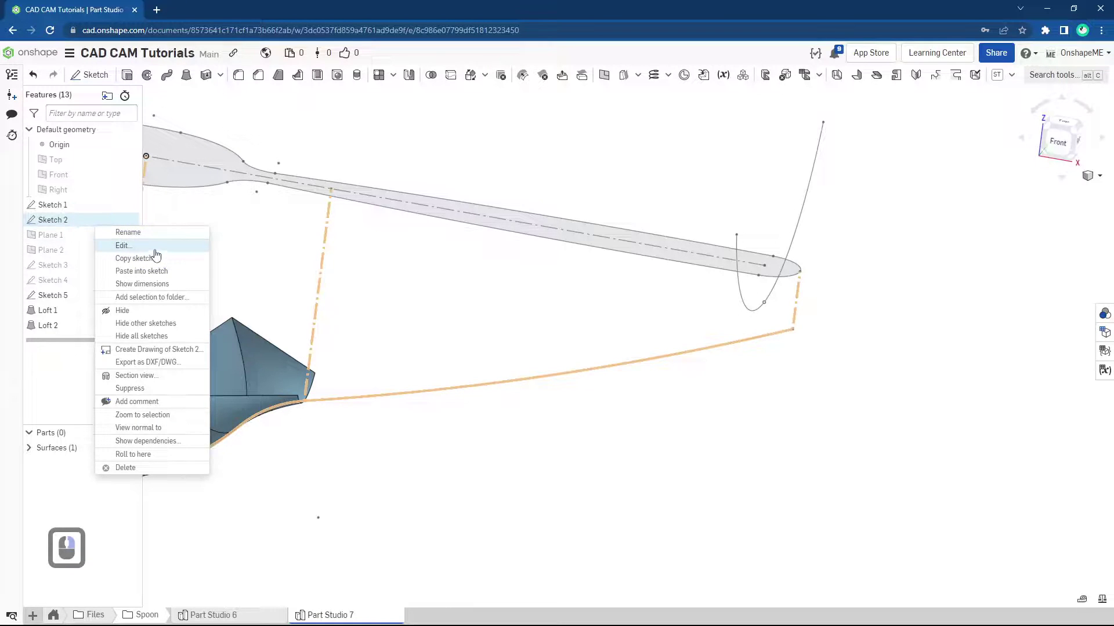
left_click(174, 246)
scroll(678, 290, "up", 3)
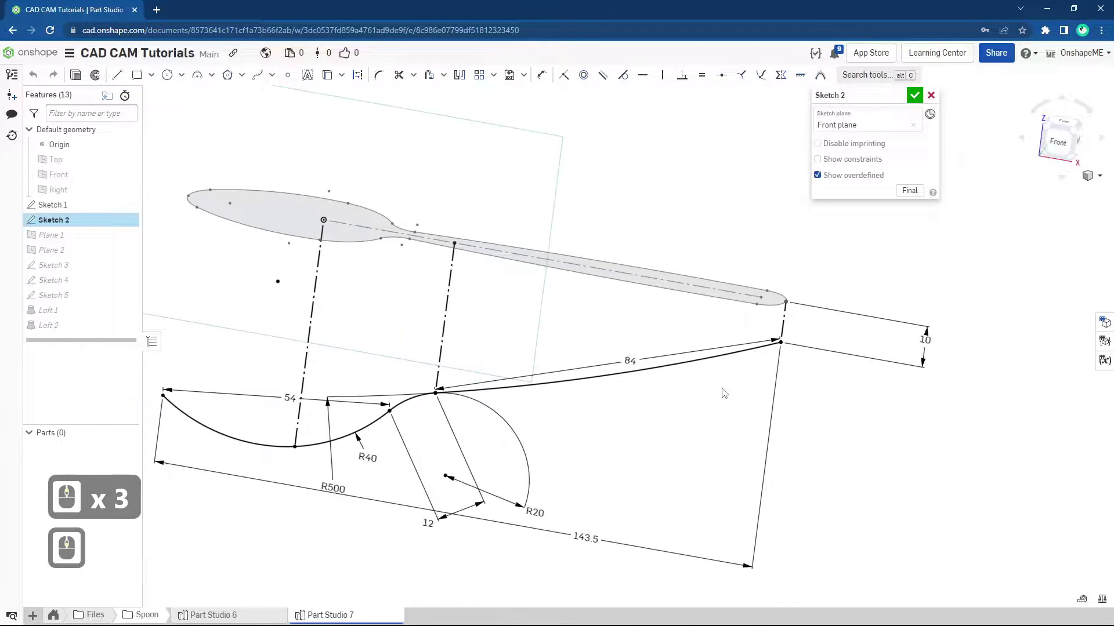
key("s")
left_click(737, 384)
scroll(764, 301, "up", 5)
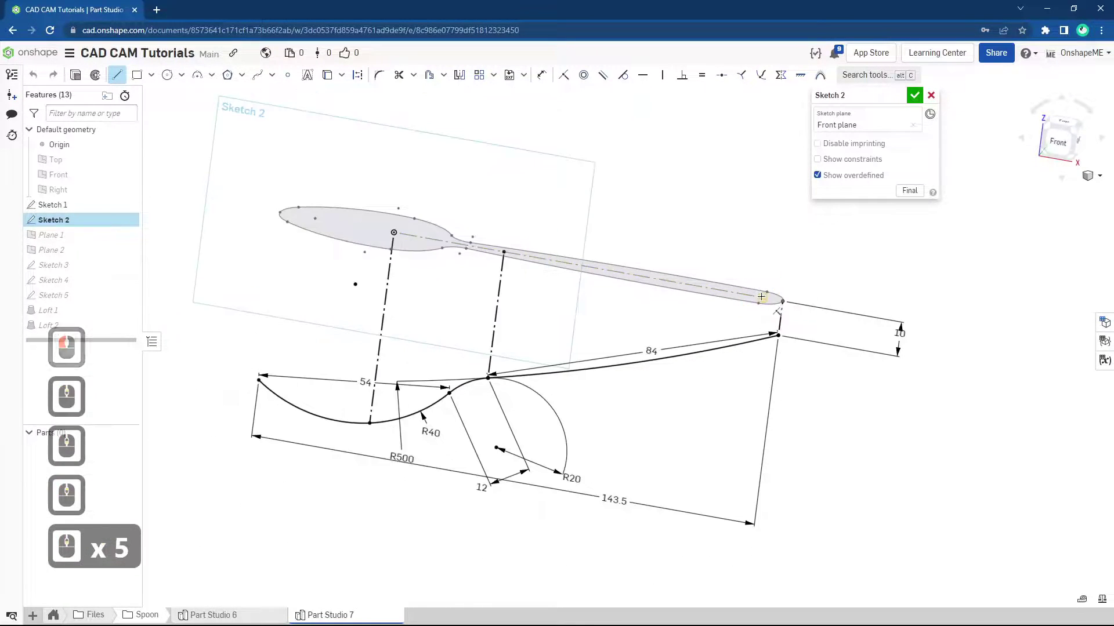
left_click(770, 342)
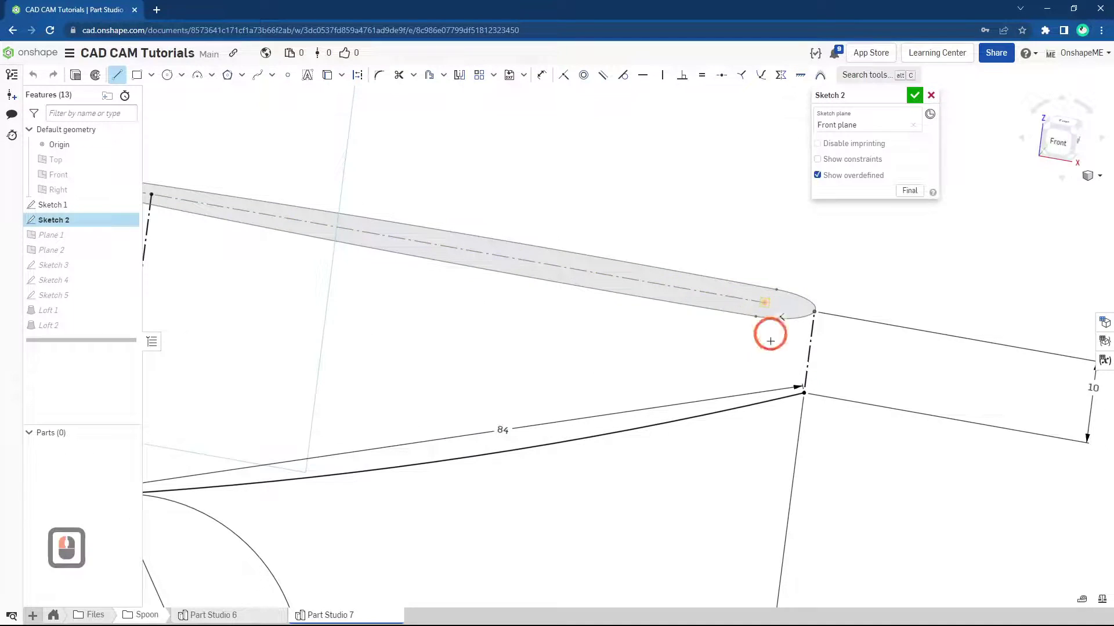
left_click(751, 405)
key("Escape")
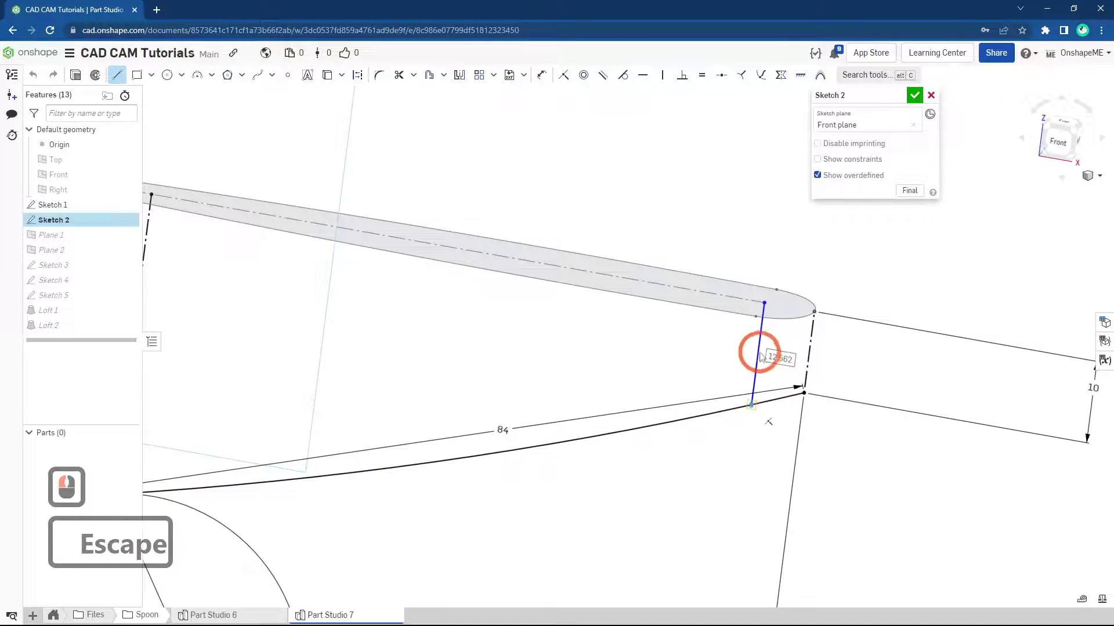
- Convert the new line at the handle end to construction geometry and accept Sketch 2
left_click(758, 344)
left_click(358, 76)
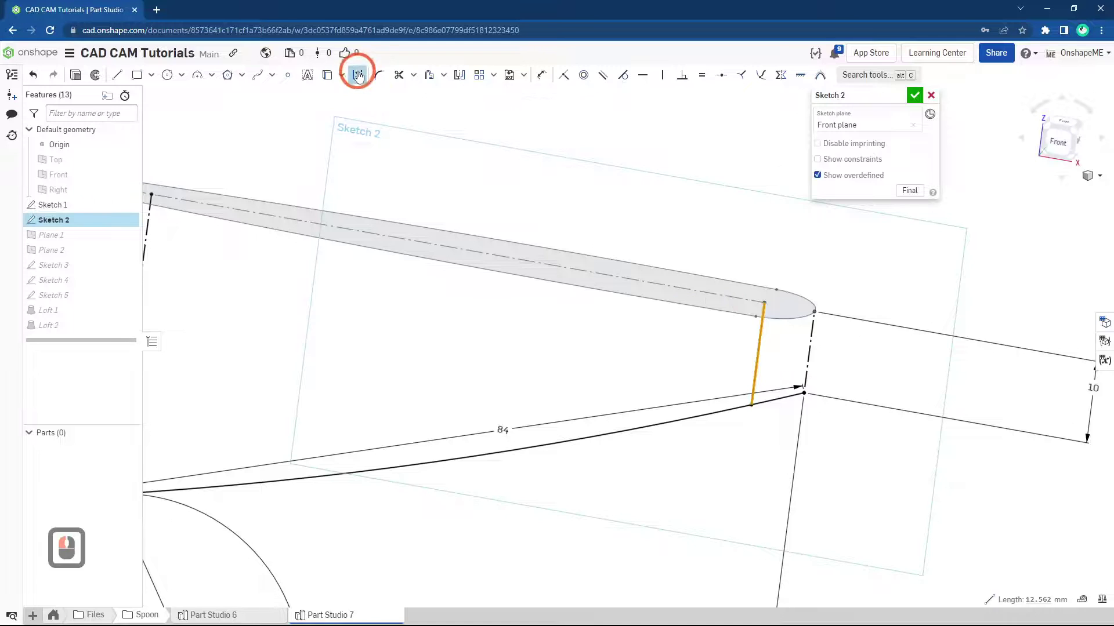
left_click(915, 96)
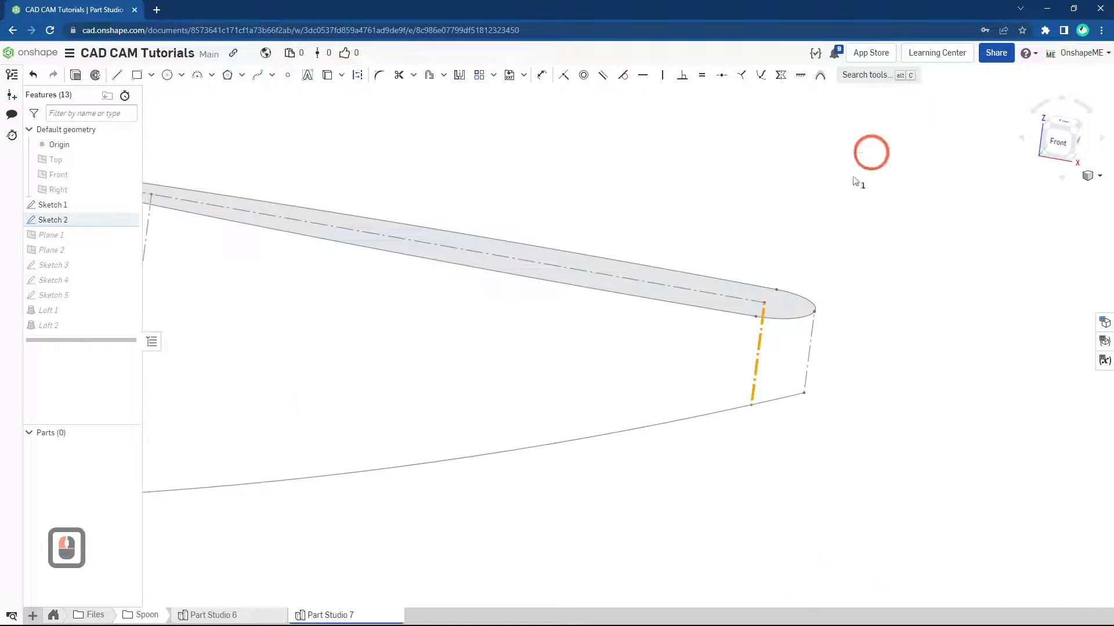
- Edit Sketch 5, make the arc's midpoint coincident with the construction line's lower end on the side profile, and accept the sketch
scroll(764, 308, "down", 7)
middle_click_drag(686, 325, 689, 323, "ctrl")
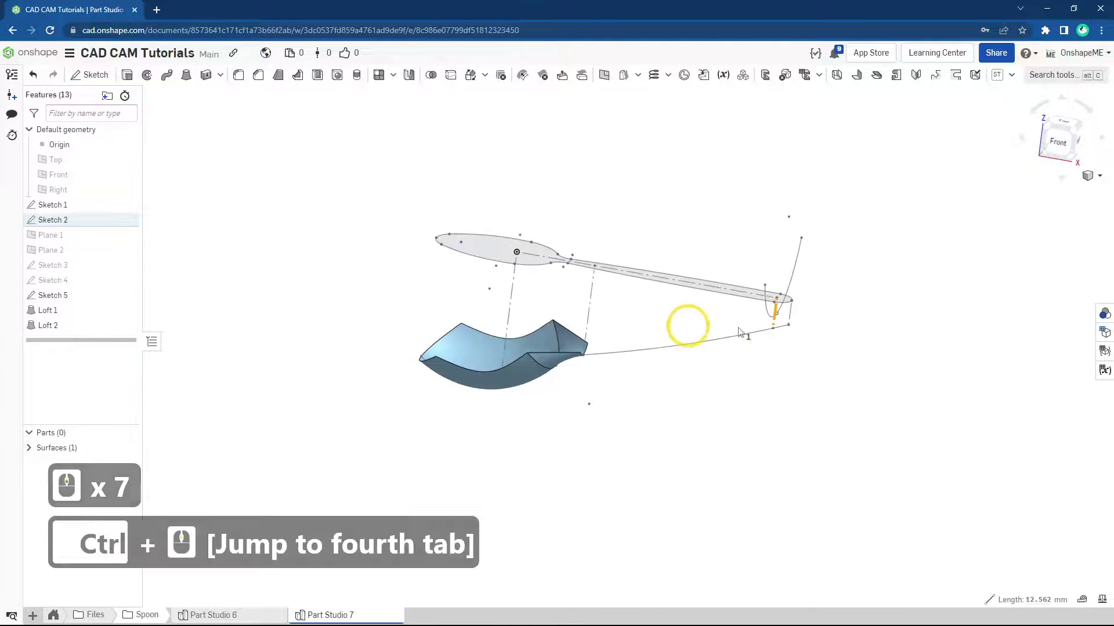
right_click(66, 291)
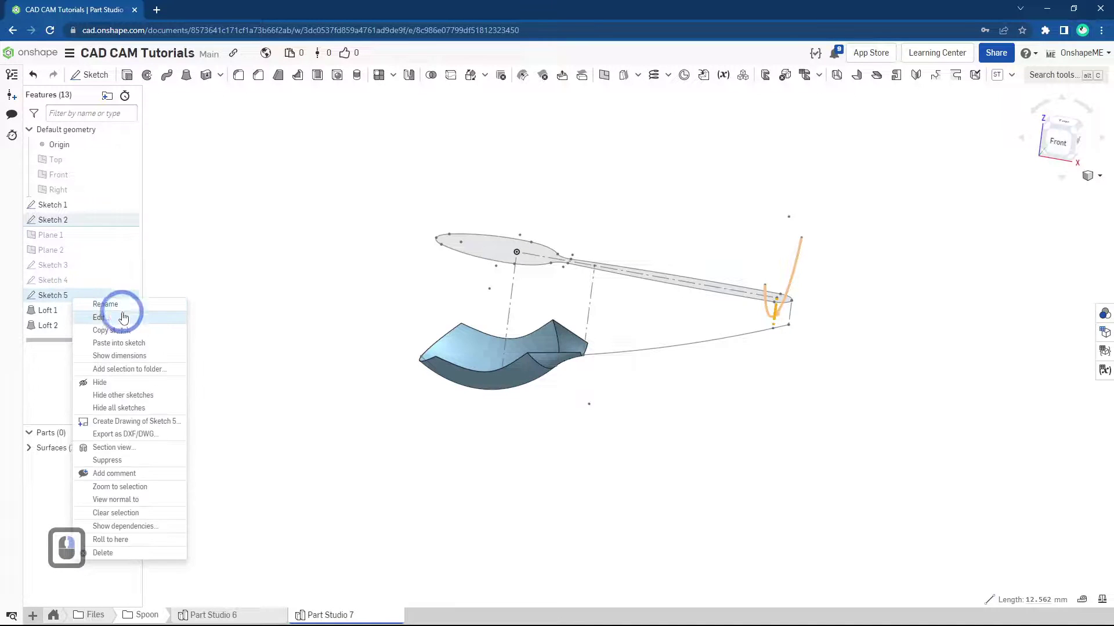
left_click(123, 316)
scroll(805, 335, "up", 7)
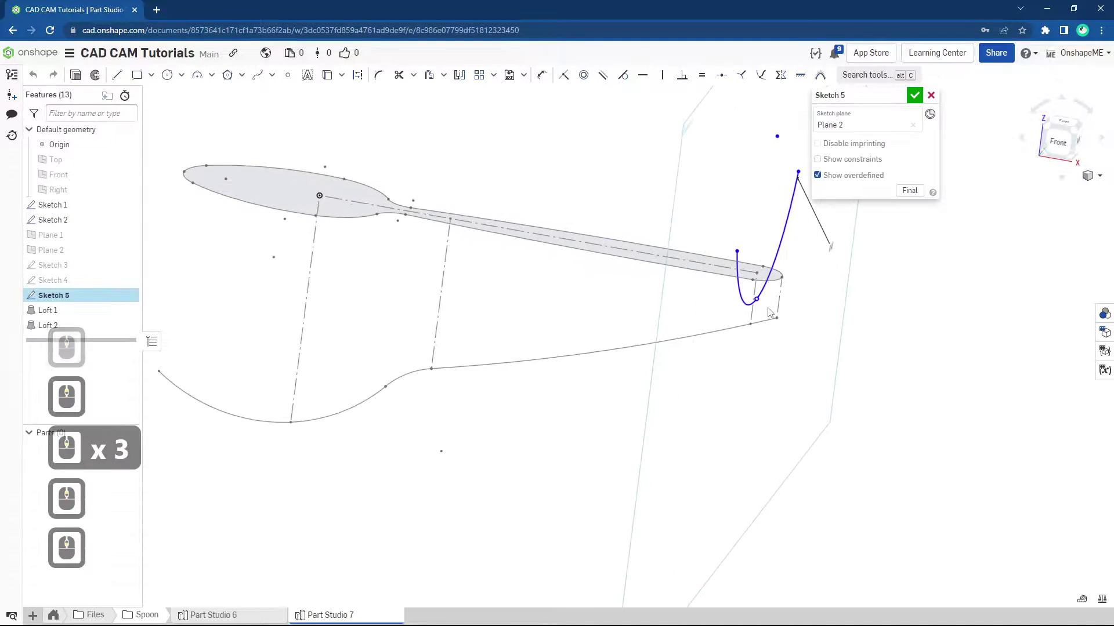
left_click_drag(757, 302, 750, 324)
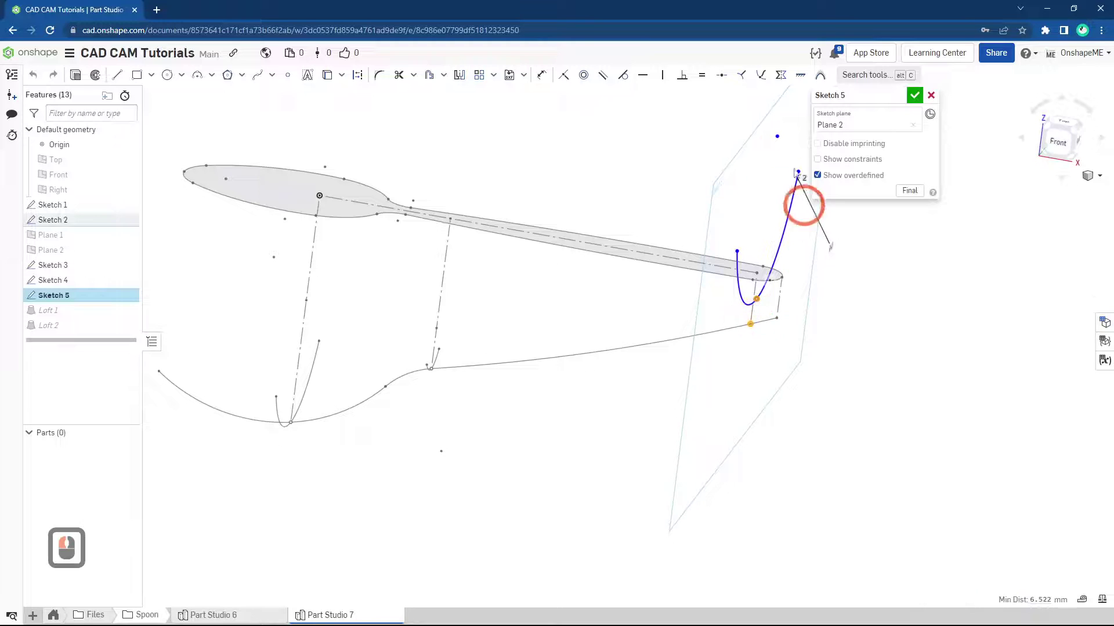
left_click(561, 78)
left_click(913, 97)
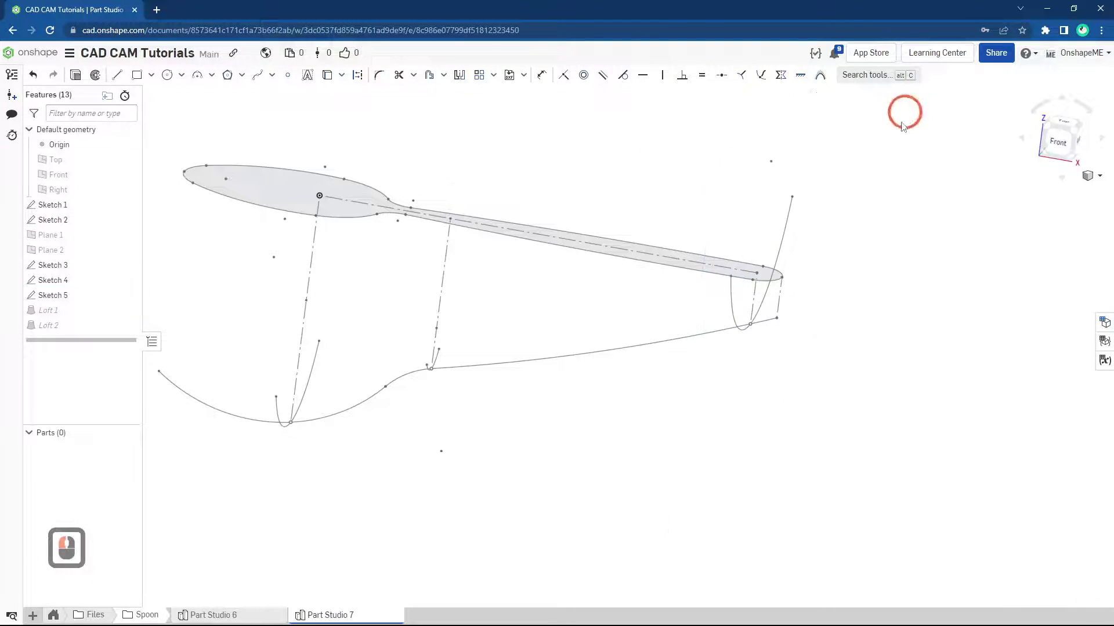
- Start a surface loft, show Sketch 4, and pick the Sketch 4 neck arc and the Sketch 5 handle-end arc as profiles
middle_click_drag(506, 404, 510, 405)
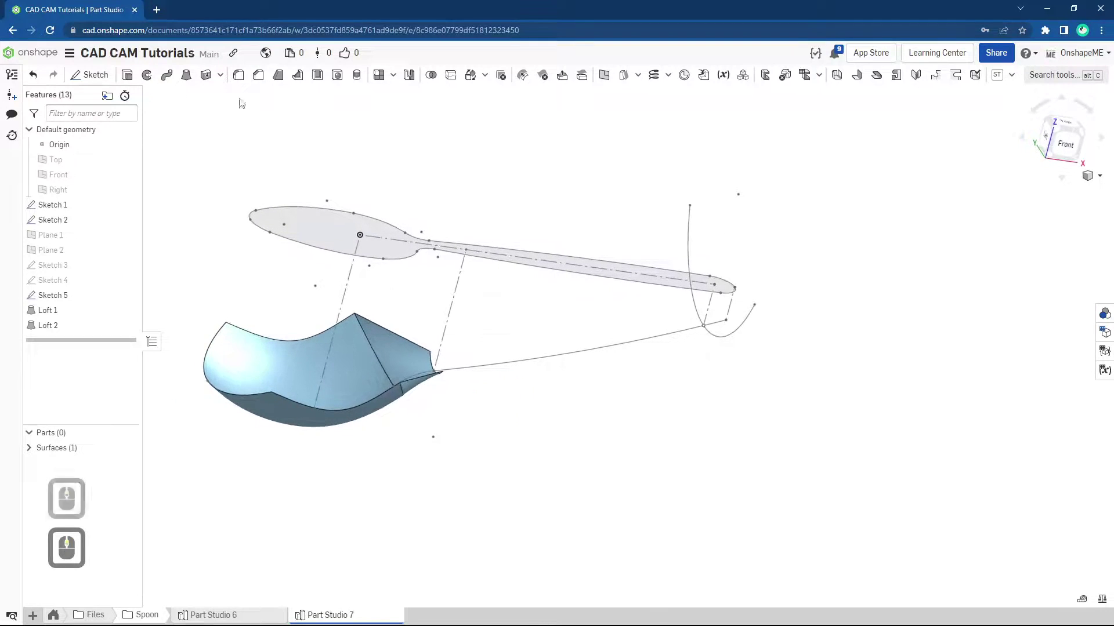
left_click(187, 76)
mouse_move(418, 410)
middle_mouse_down()
mouse_move(382, 418)
mouse_move(448, 365)
mouse_move(428, 401)
mouse_move(439, 381)
middle_mouse_up()
scroll(439, 374, "up", 2)
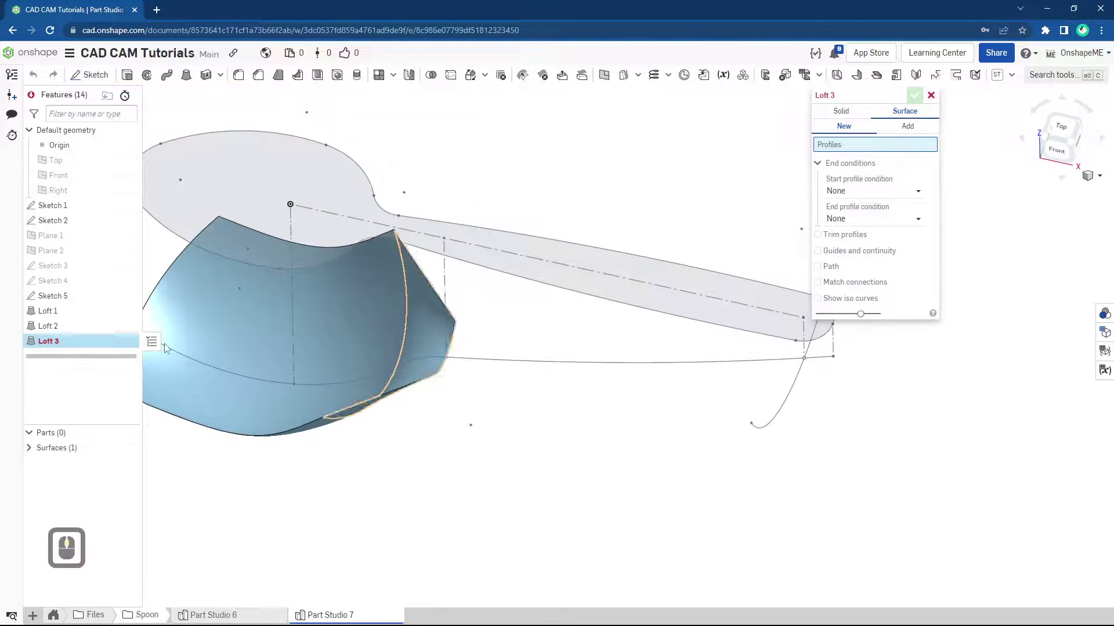
left_click(127, 281)
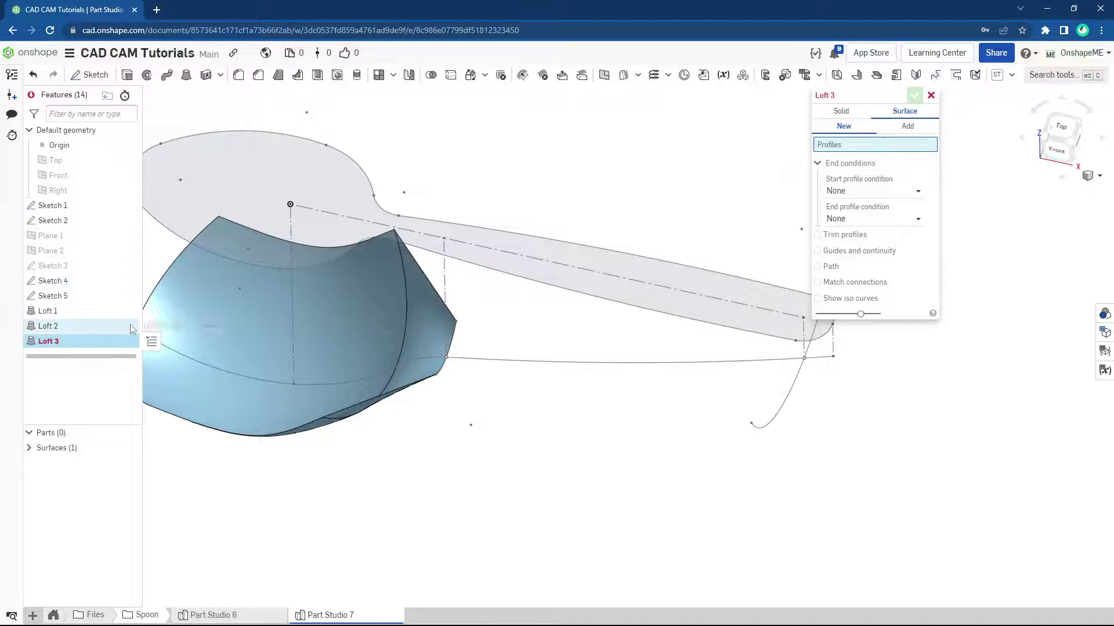
left_click(456, 335)
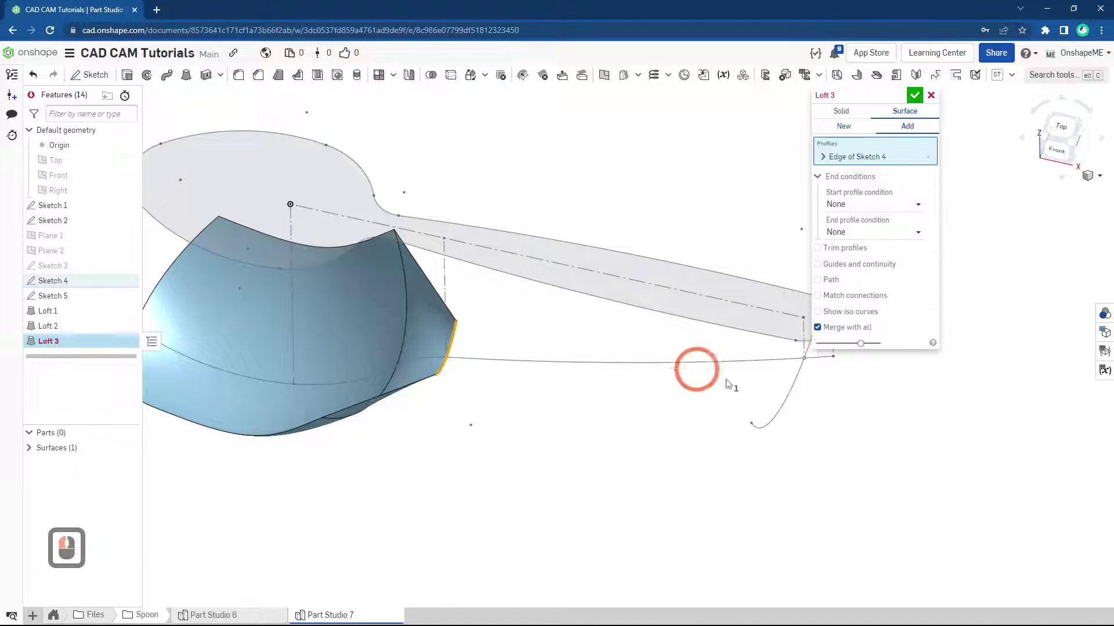
left_click(787, 397, "ctrl")
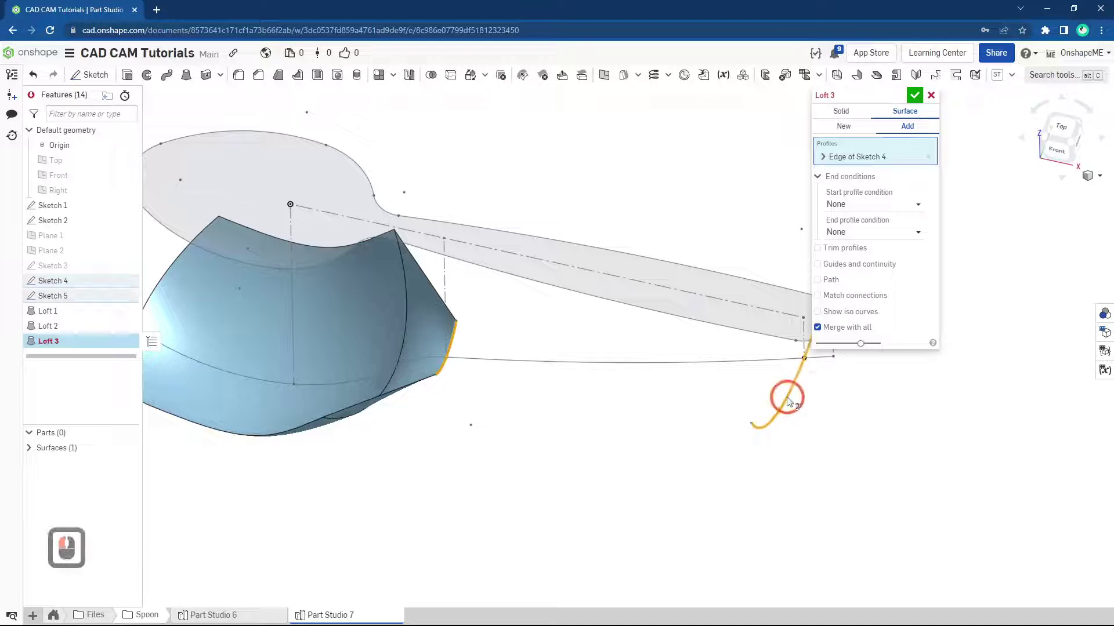
scroll(506, 427, "down", 3)
middle_click_drag(505, 427, 456, 434, "ctrl")
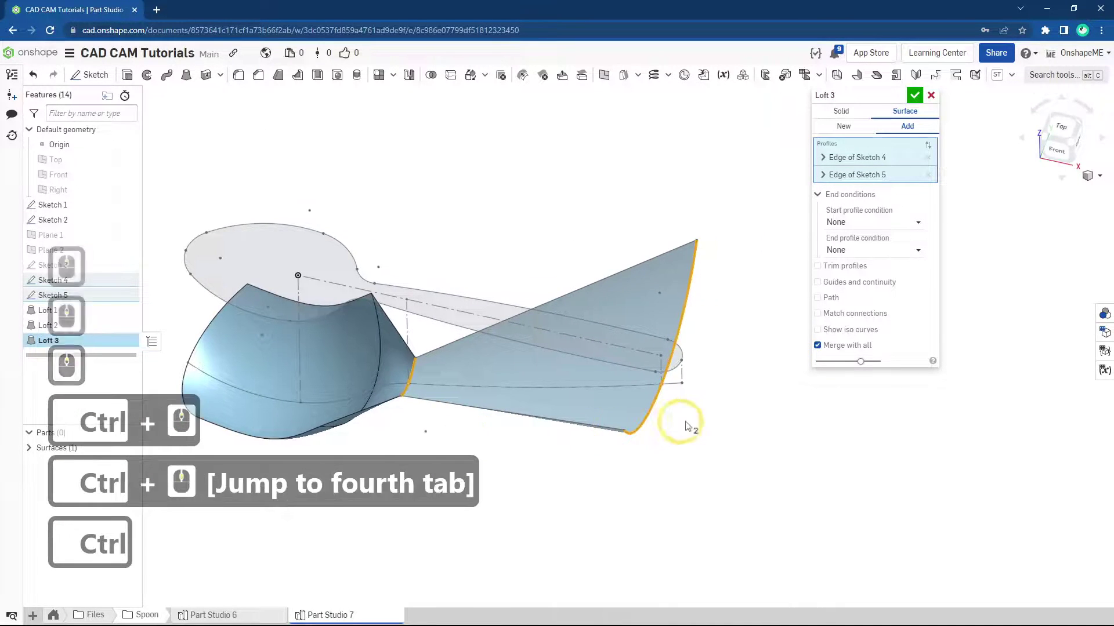
- Enable guides and continuity, use Sketch 2's handle side-profile curve as the guide, and accept the handle loft
scroll(687, 423, "down", 2)
middle_click_drag(689, 423, 731, 421)
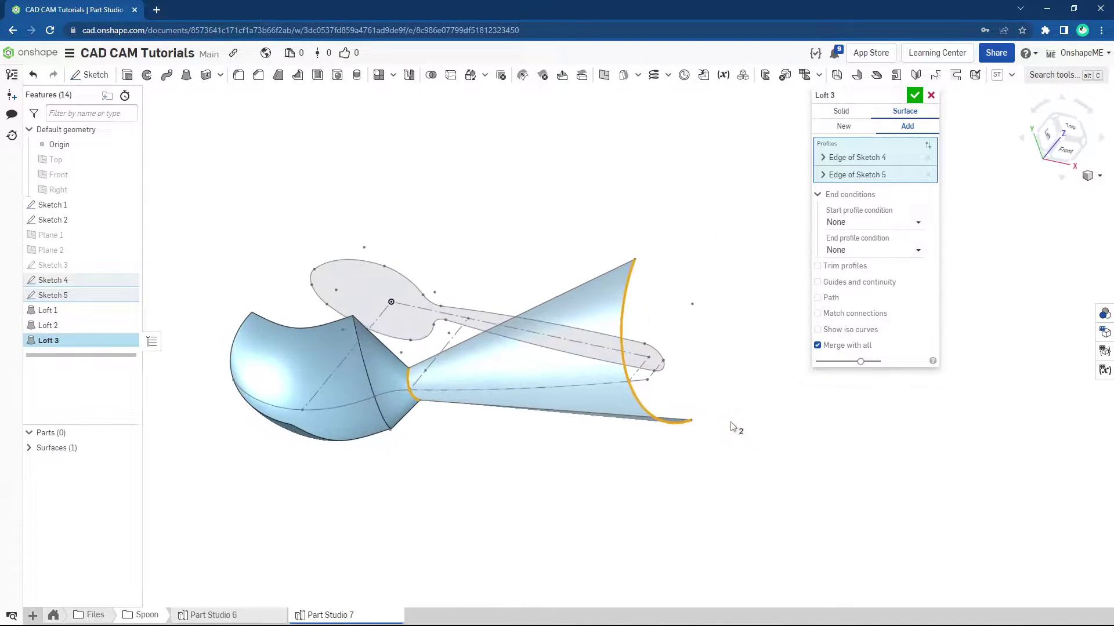
scroll(733, 422, "up", 2)
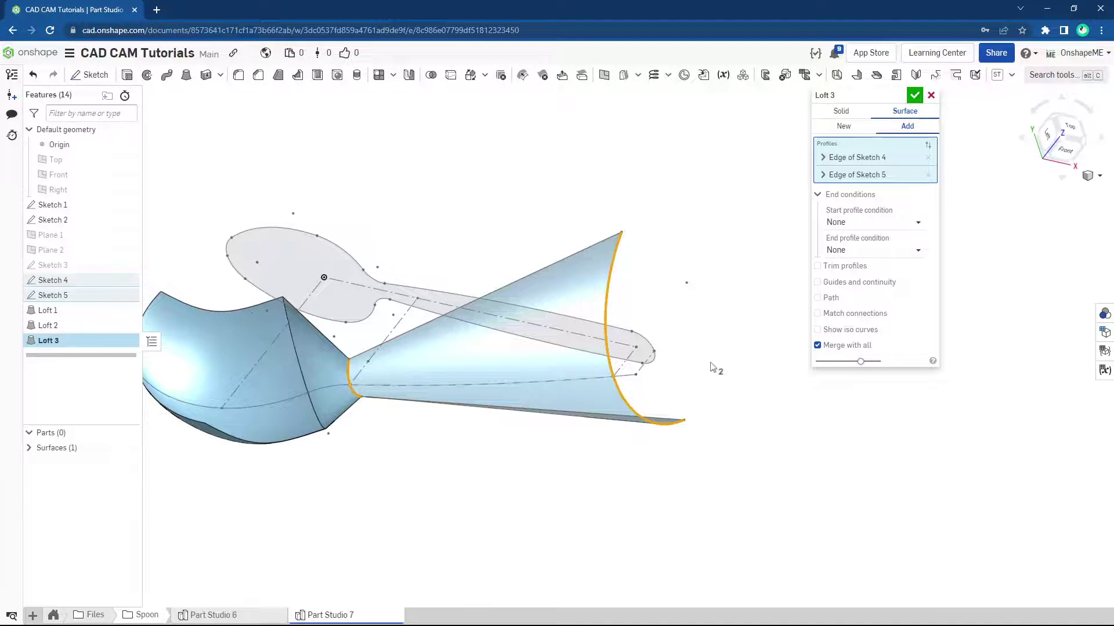
right_click_drag(450, 400, 547, 343)
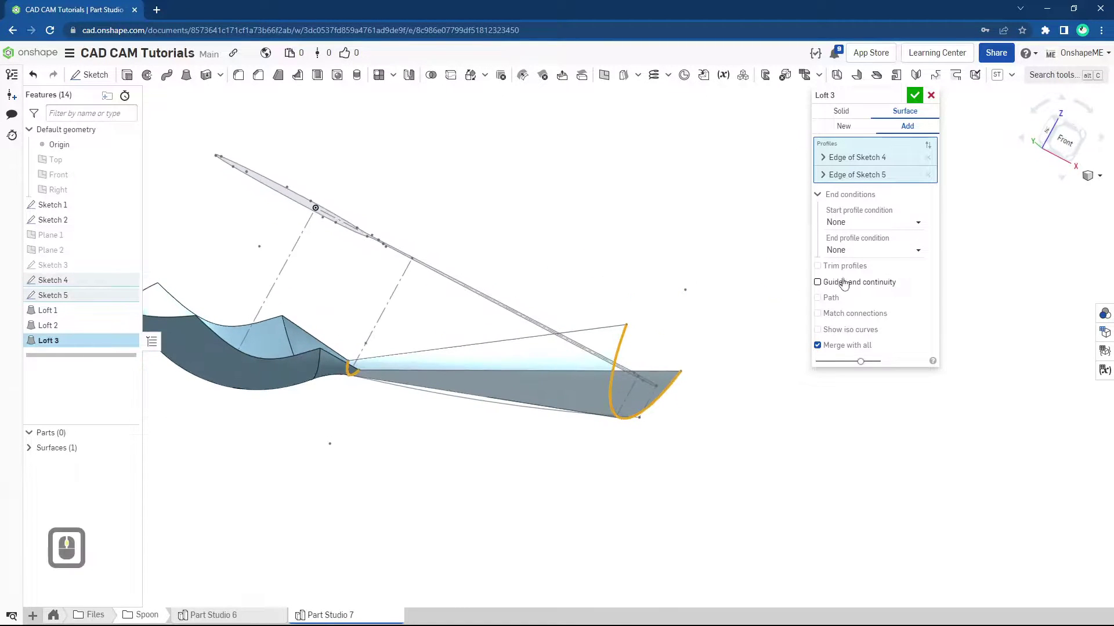
left_click(818, 283)
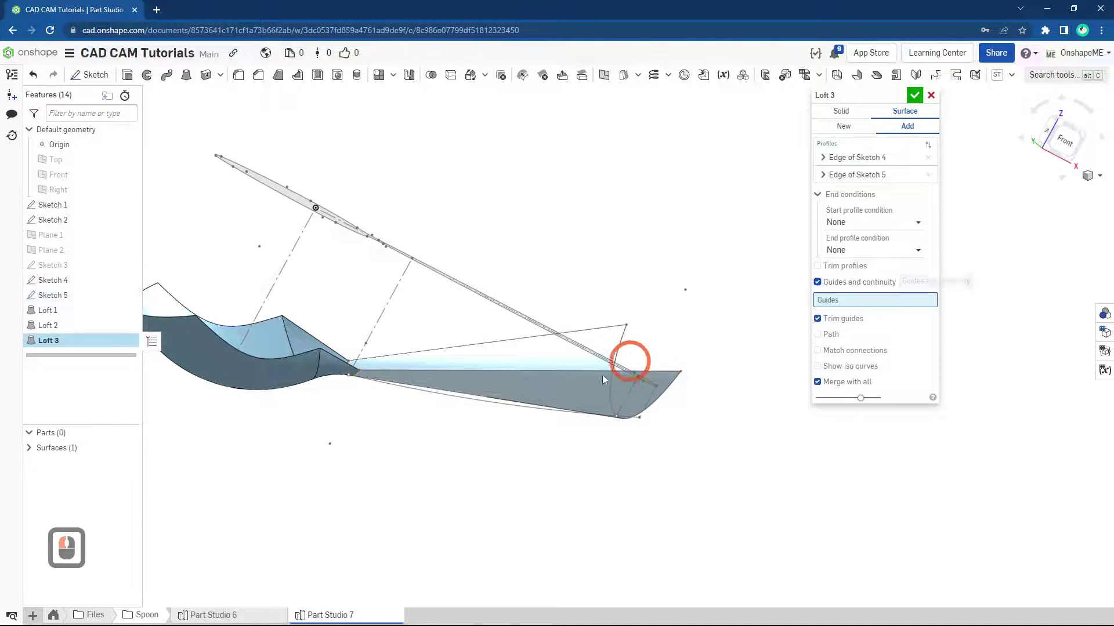
left_click(471, 409)
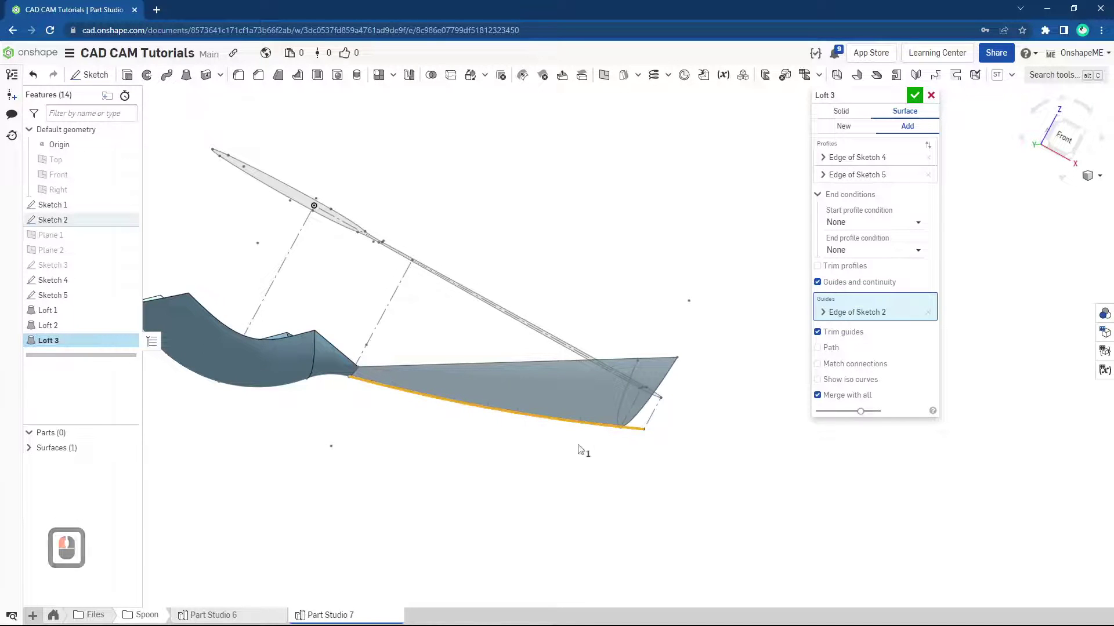
middle_click_drag(579, 448, 580, 459)
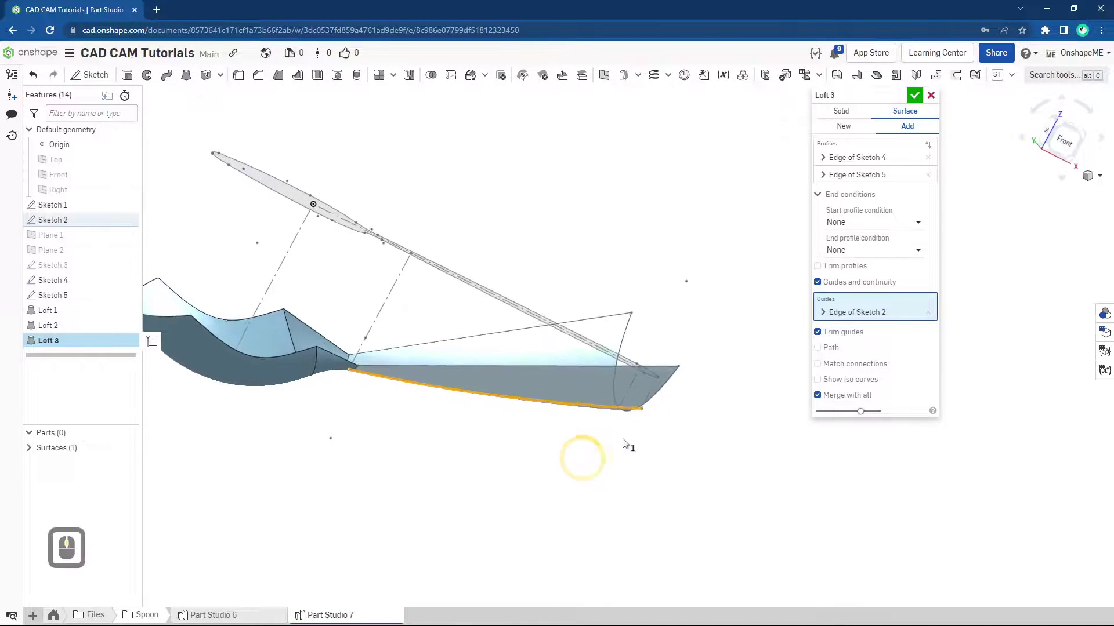
left_click(915, 97)
right_click_drag(638, 406, 594, 428)
scroll(681, 368, "up", 5)
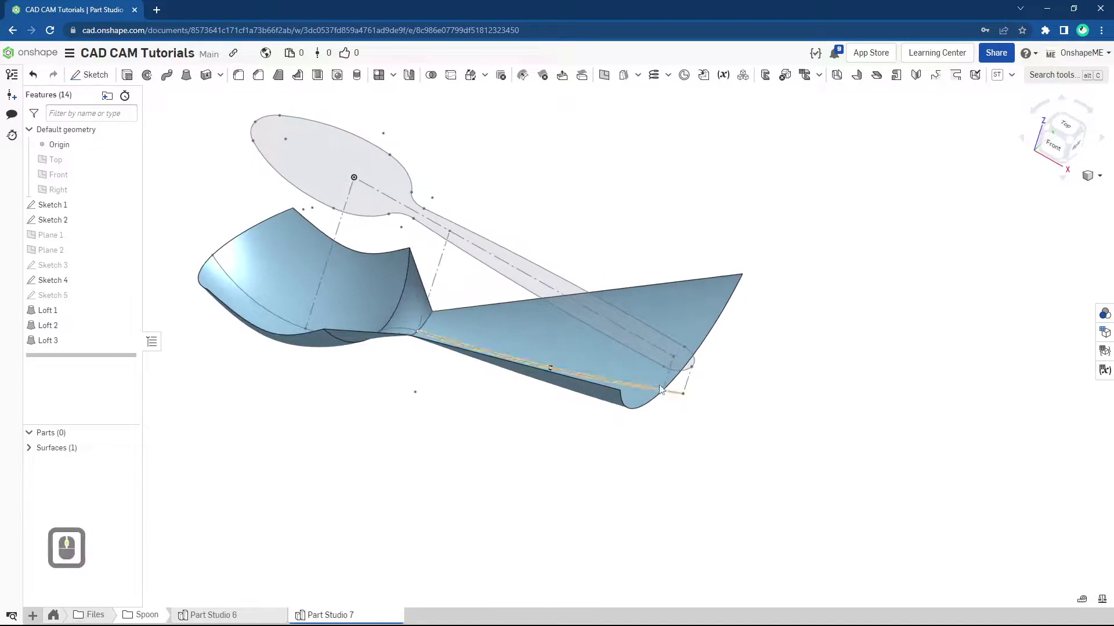
right_click_drag(700, 394, 707, 398)
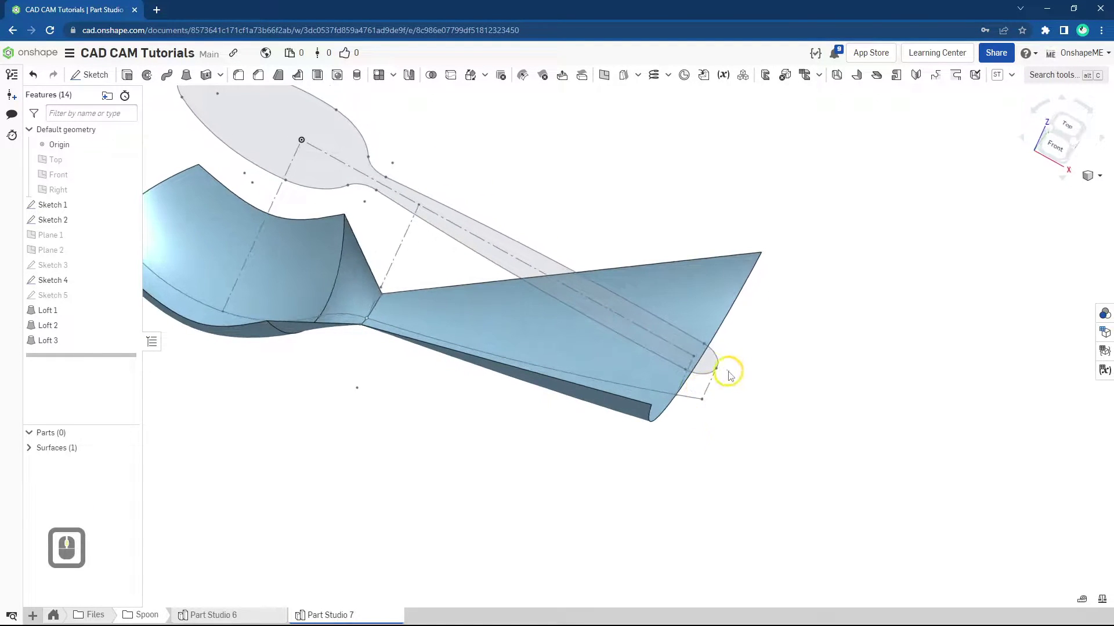
middle_click_drag(729, 371, 657, 357)
middle_click_drag(698, 352, 700, 376)
scroll(632, 379, "up", 2)
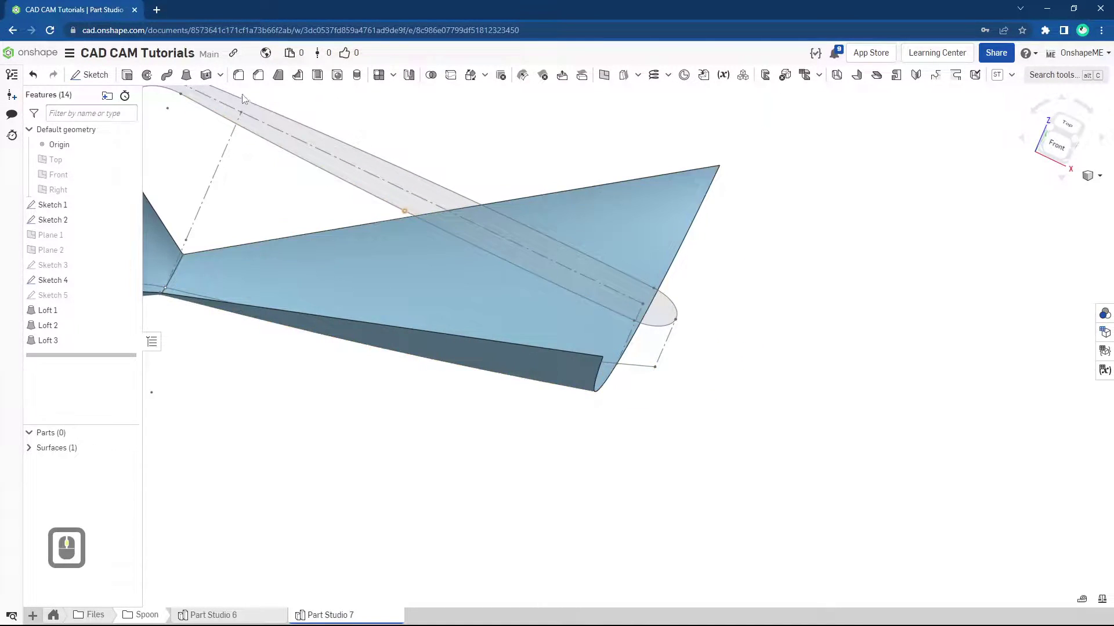
left_click(168, 78)
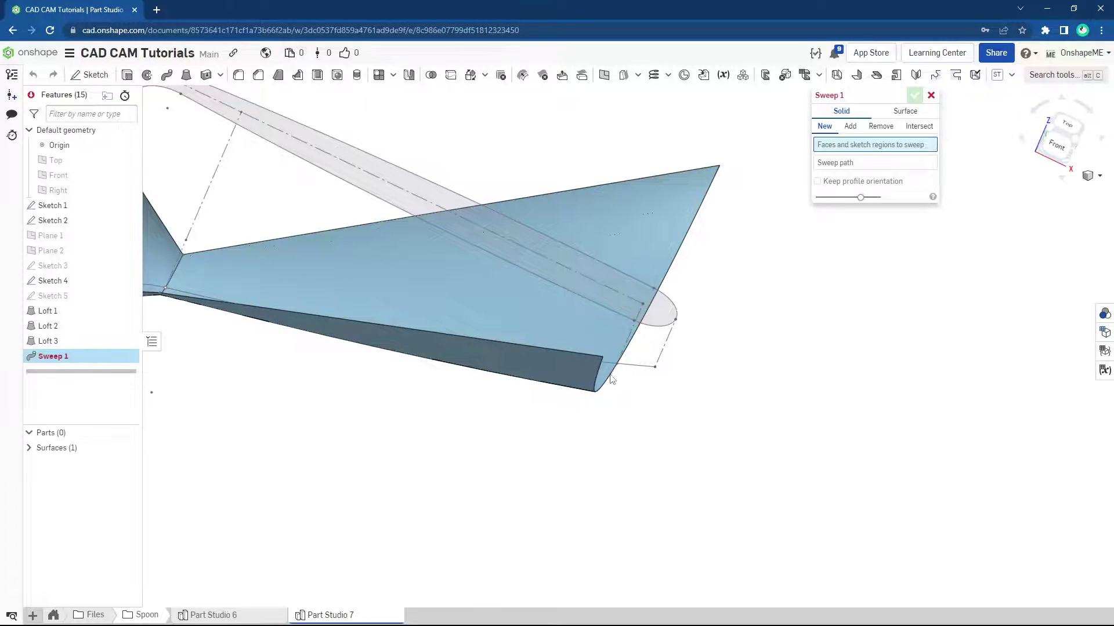
middle_click_drag(836, 284, 858, 238)
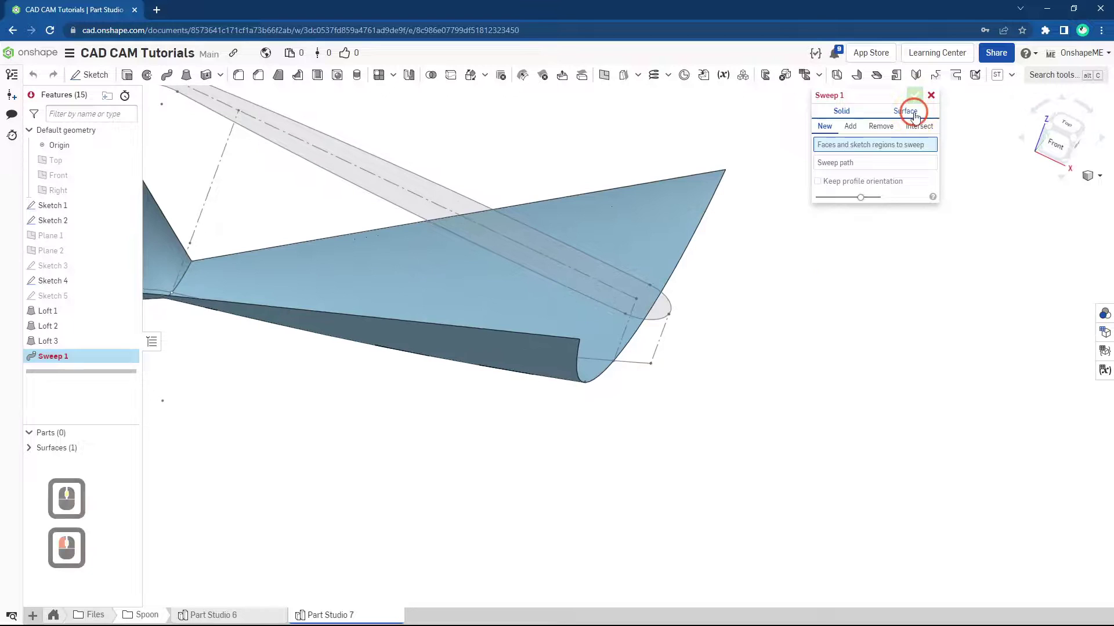
left_click(915, 116)
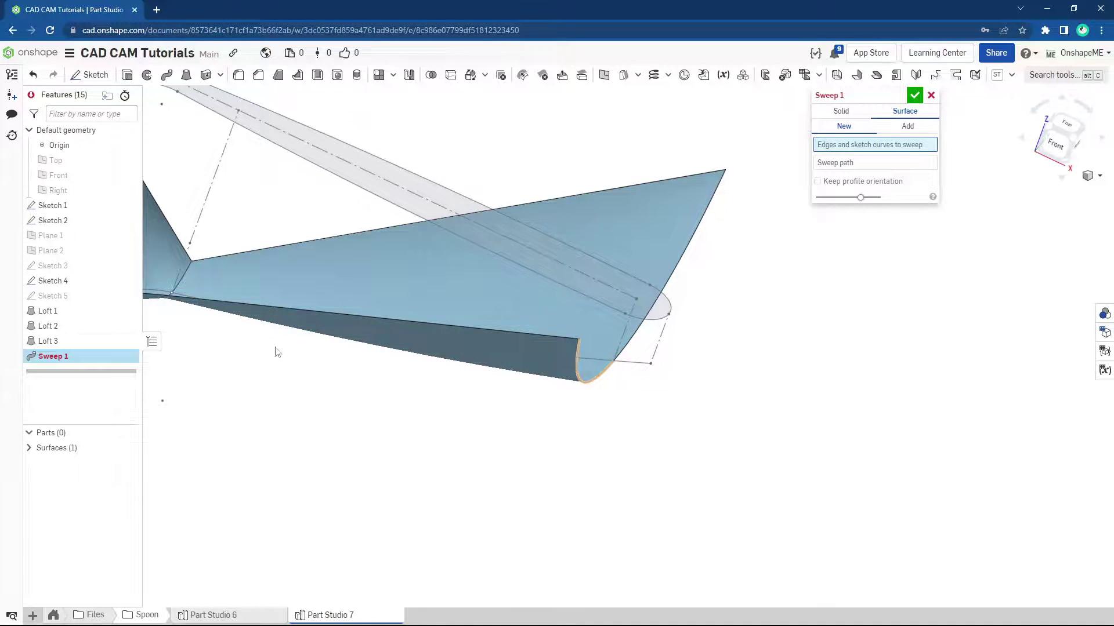
left_click(130, 296)
left_click(680, 352)
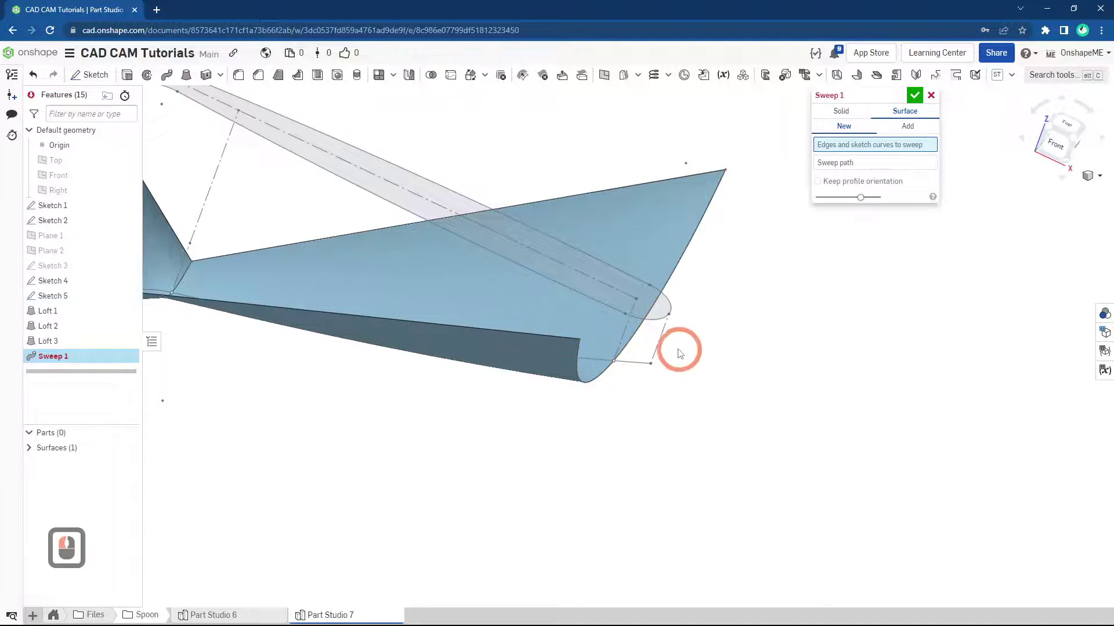
left_click(634, 340)
middle_click_drag(765, 355, 845, 207)
left_click(853, 175)
left_click(642, 352)
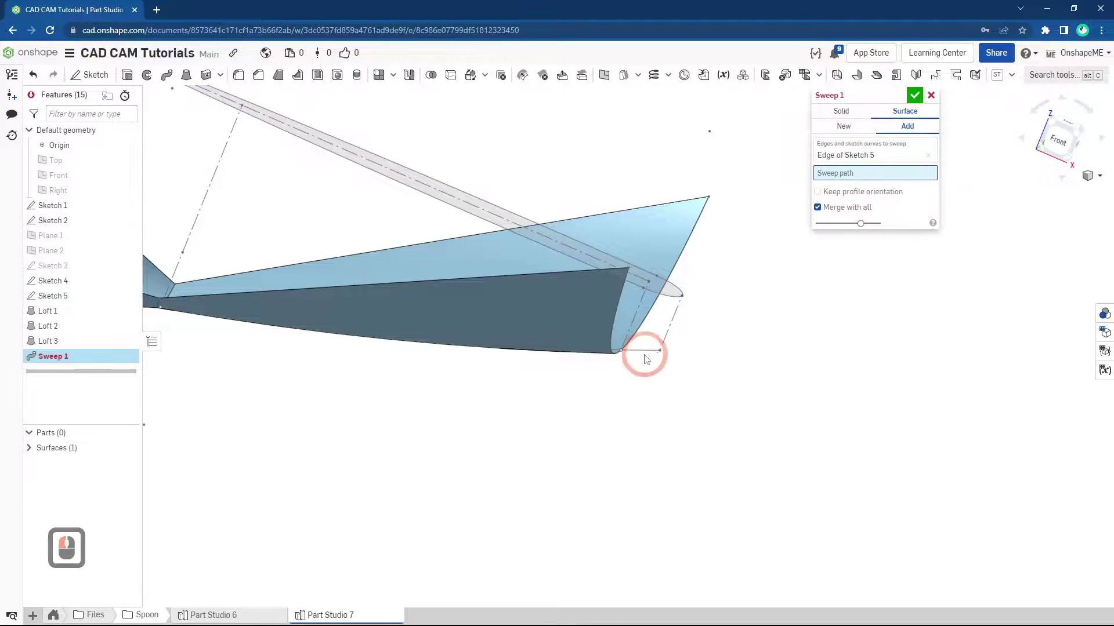
mouse_move(641, 364)
right_mouse_down()
mouse_move(649, 368)
mouse_move(636, 372)
right_mouse_up()
middle_click_drag(636, 372, 633, 372)
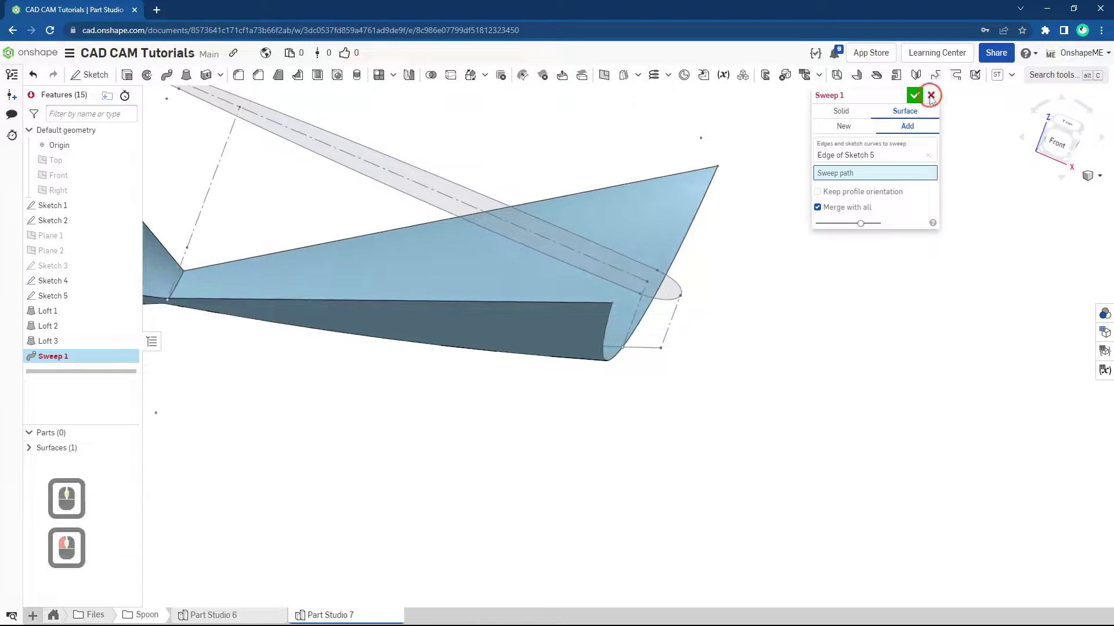
left_click(930, 96)
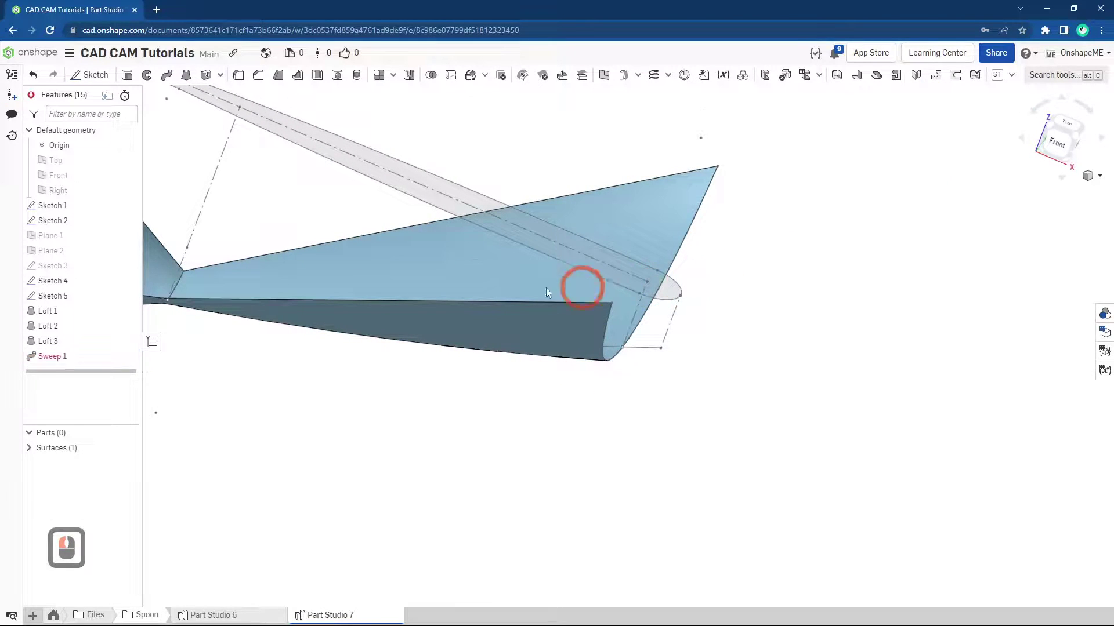
- Start a sketch on the Front plane and project Sketch 2's short profile segment beyond the handle surface and its adjoining construction line into it
right_click(65, 180)
left_click(110, 216)
left_click(657, 349)
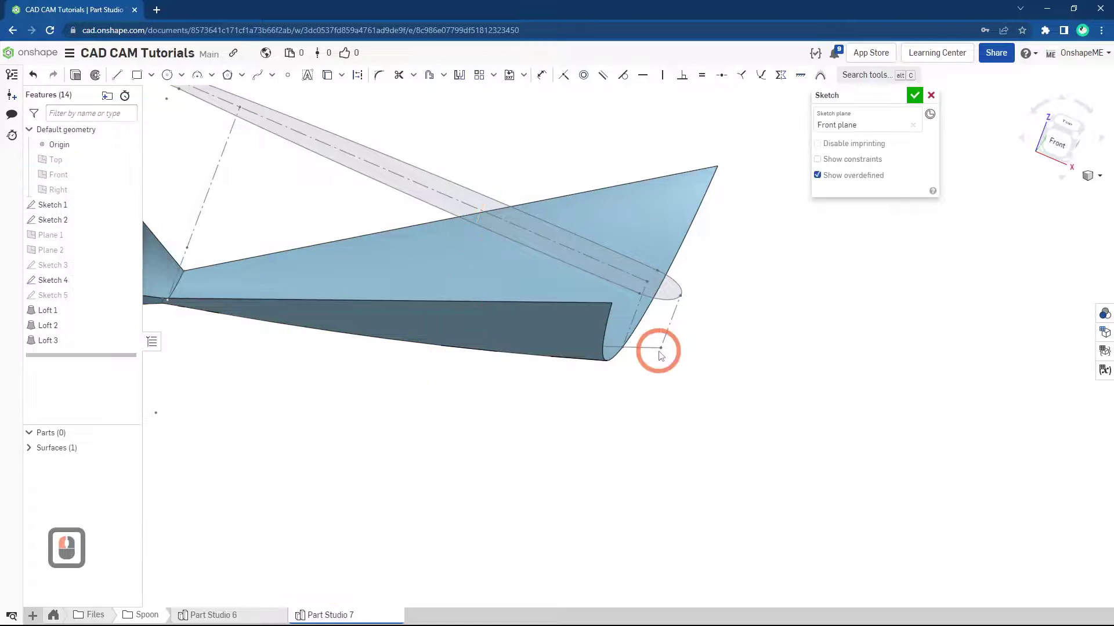
left_click(633, 313)
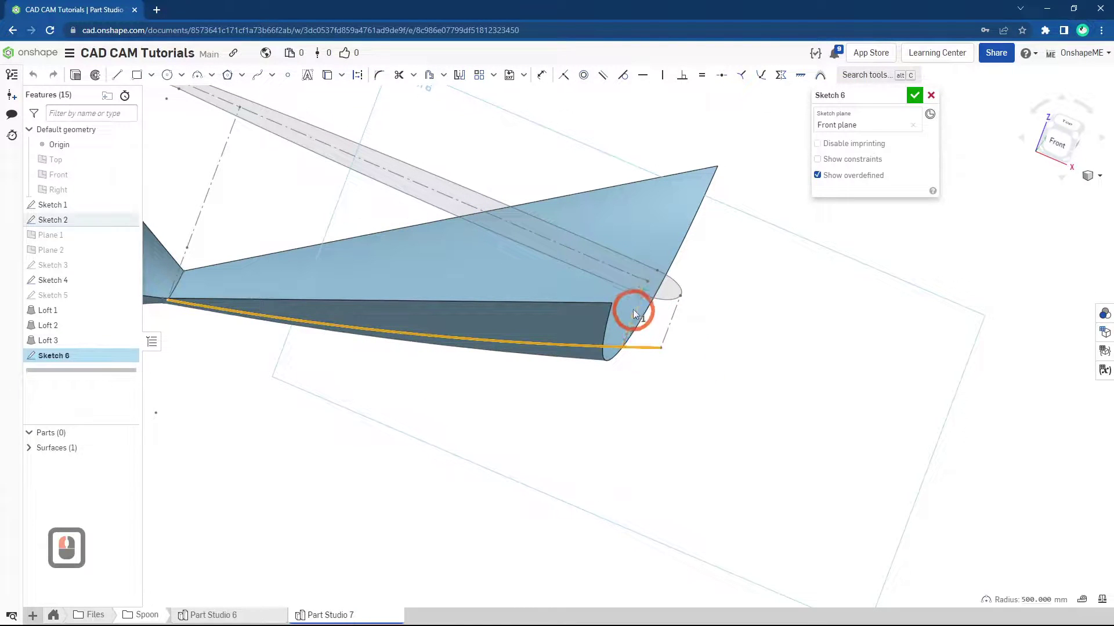
left_click(636, 315)
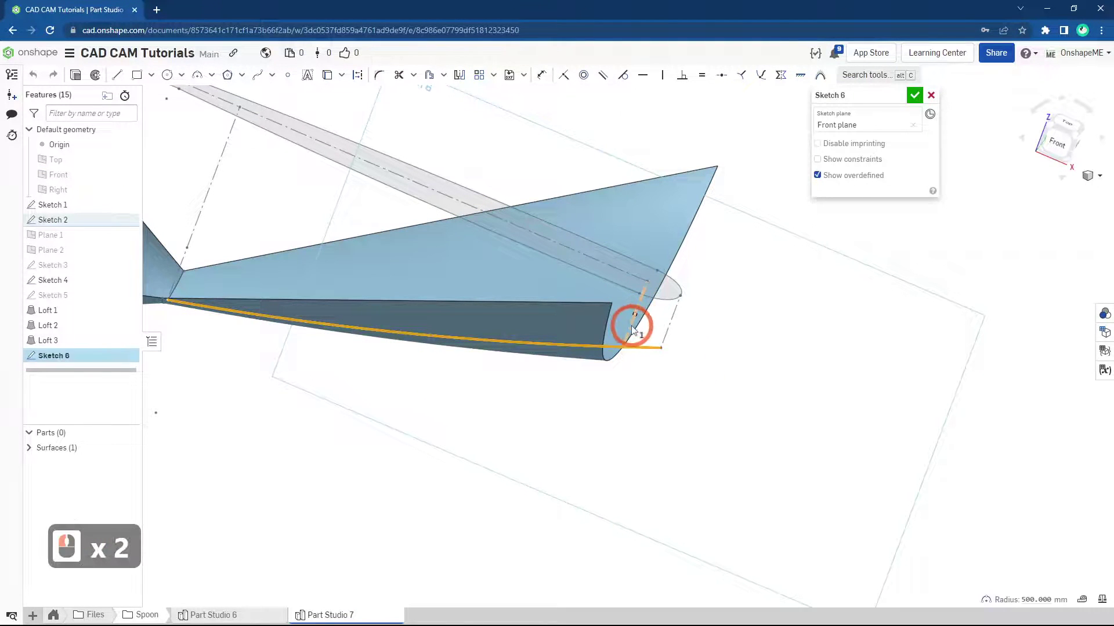
key("x")
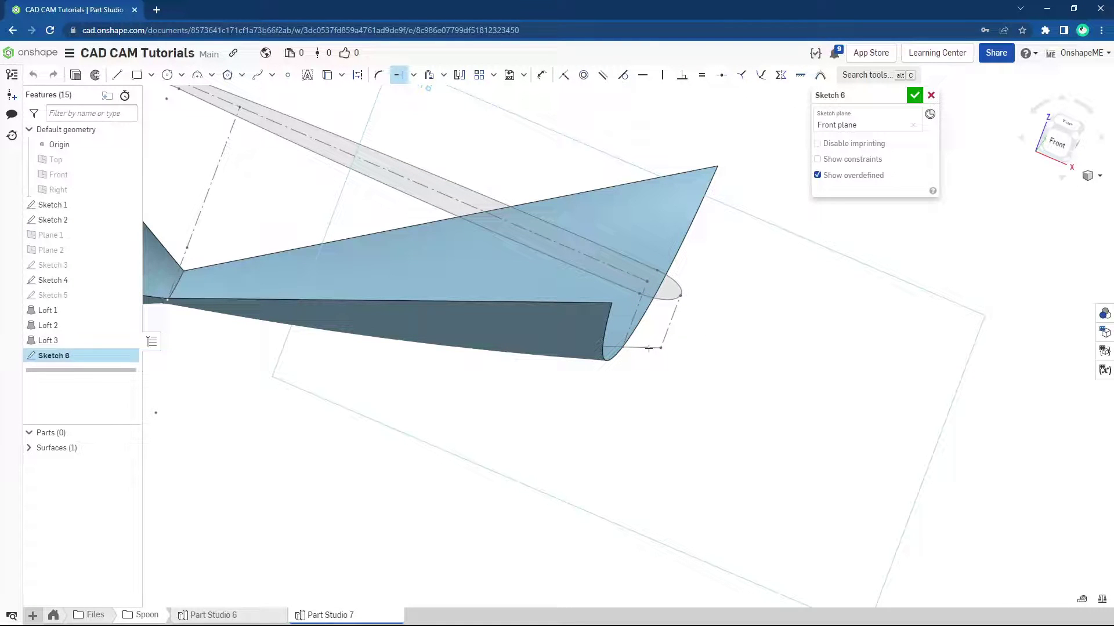
key("Escape")
left_click(634, 313)
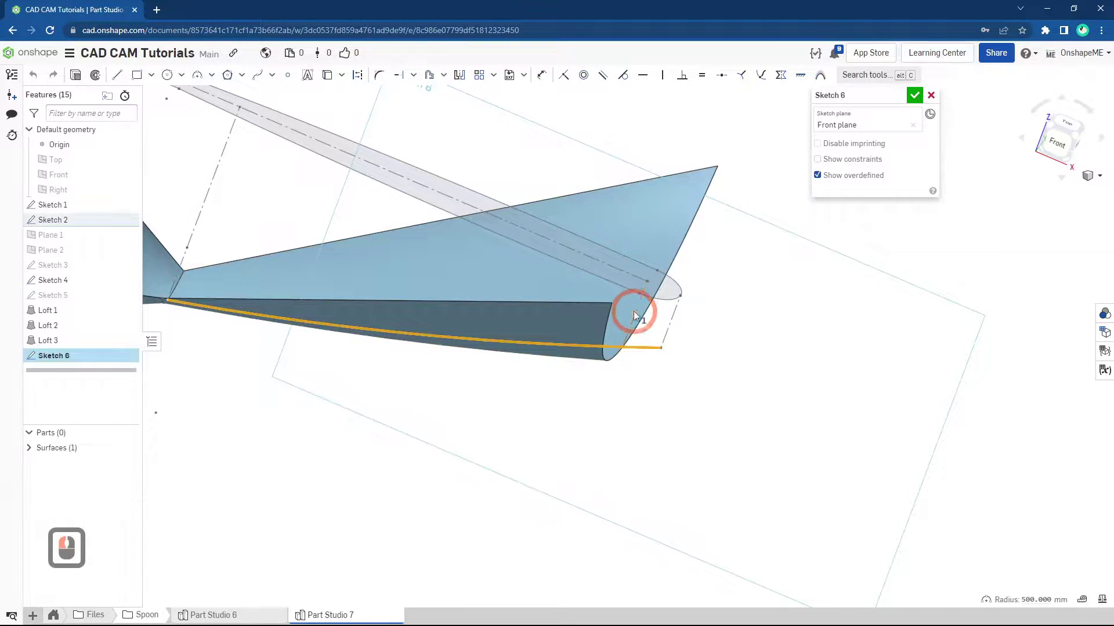
left_click(633, 326)
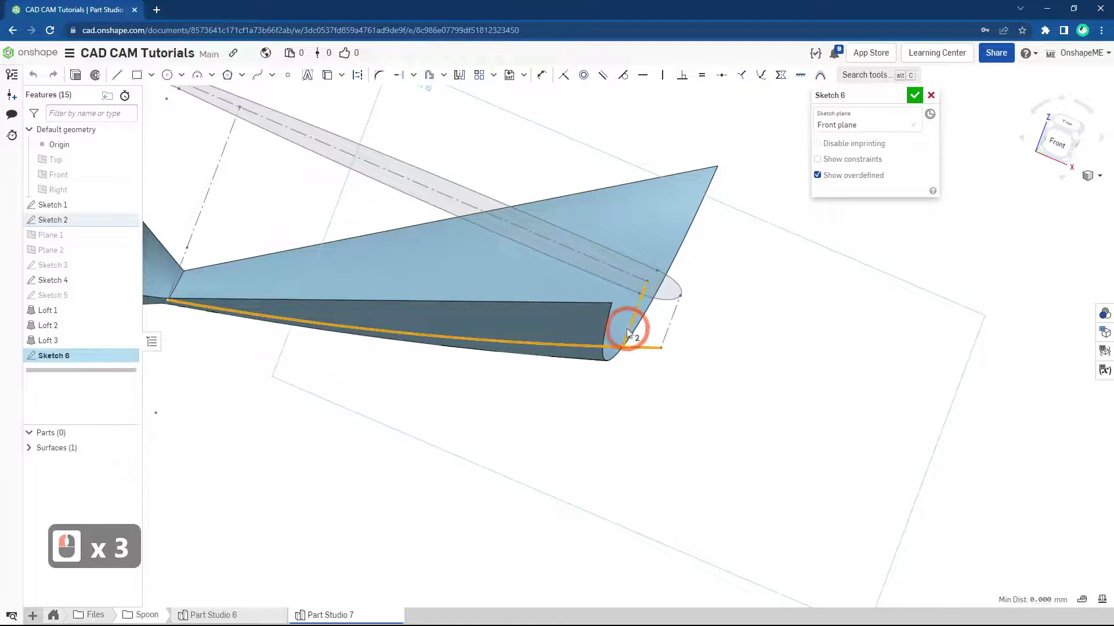
key("s")
left_click(678, 339)
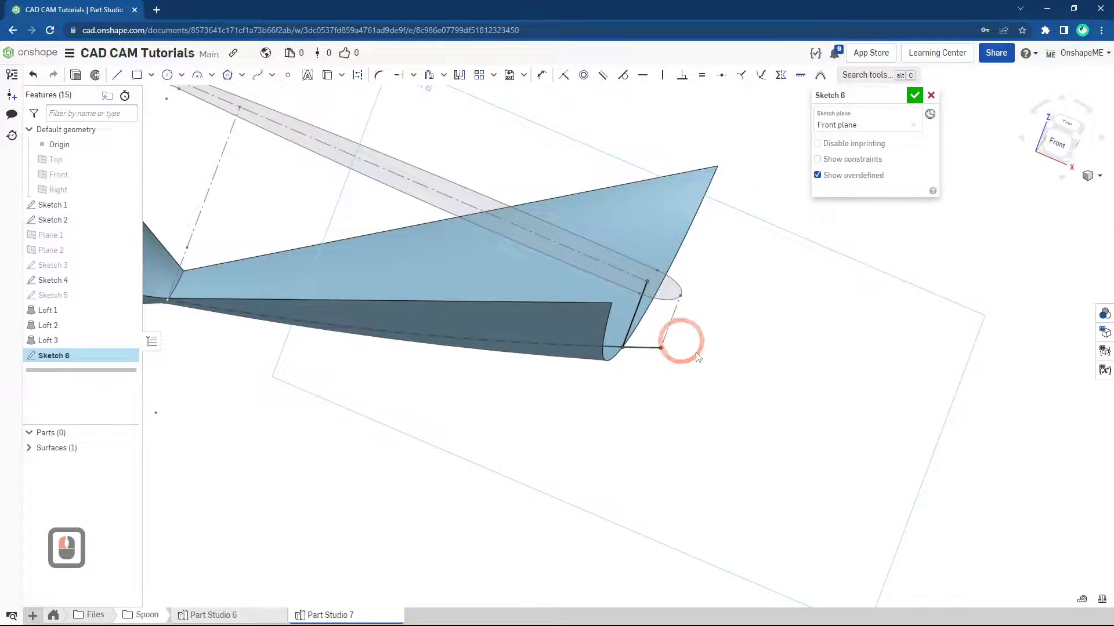
- Convert the projected slanted line at the handle end to construction geometry and accept the sketch
mouse_move(698, 357)
right_mouse_down()
mouse_move(726, 367)
mouse_move(668, 408)
right_mouse_up()
key("s")
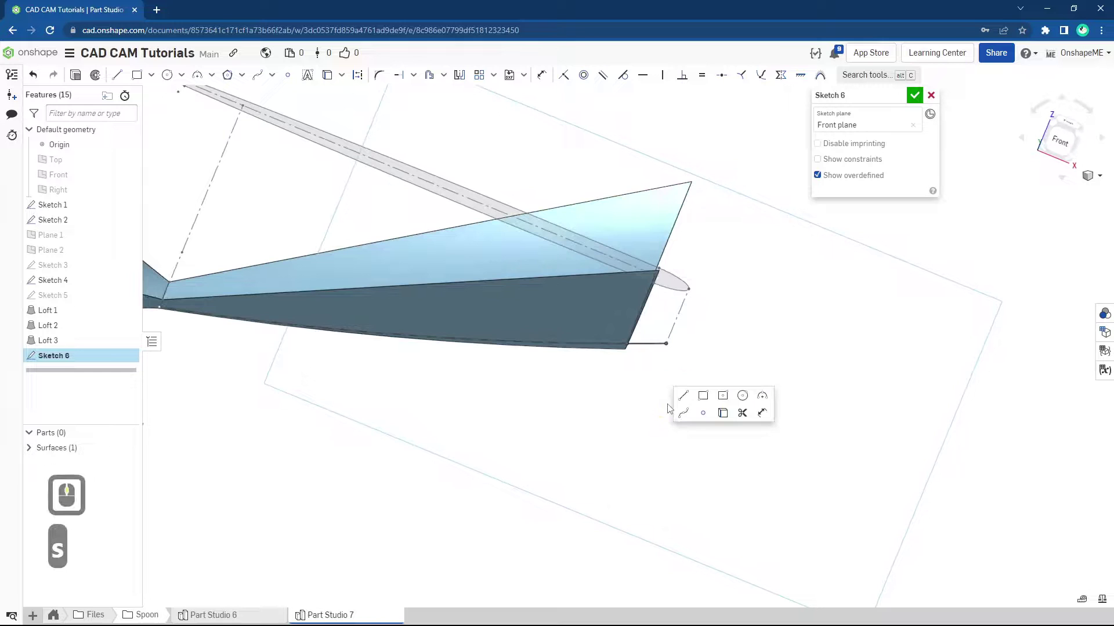
left_click(741, 413)
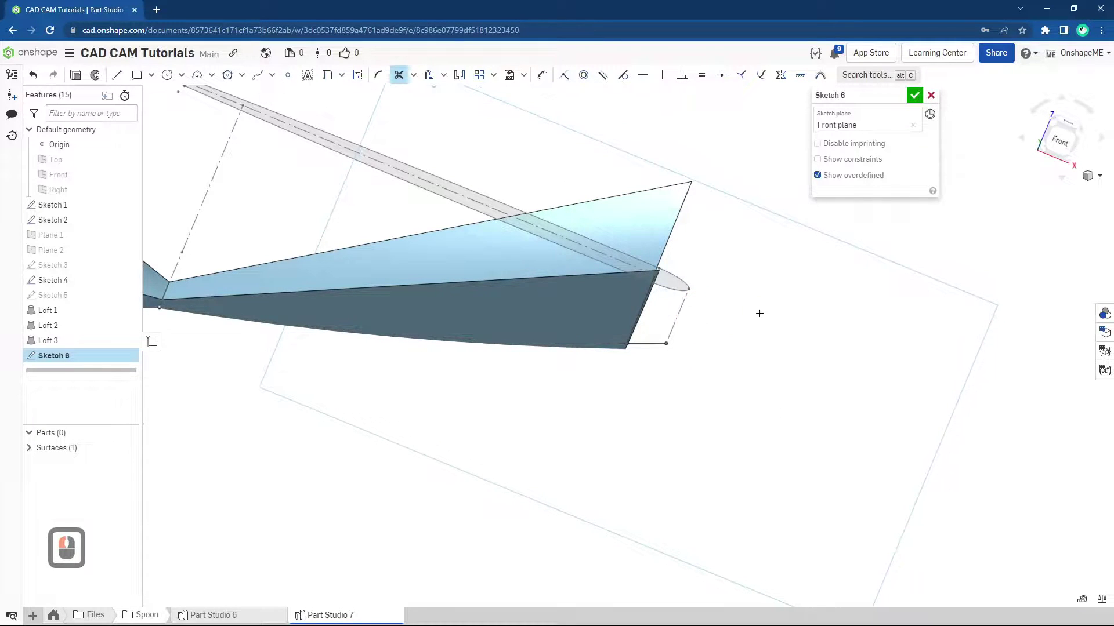
right_click_drag(758, 310, 651, 323)
key("Escape")
left_click(630, 311)
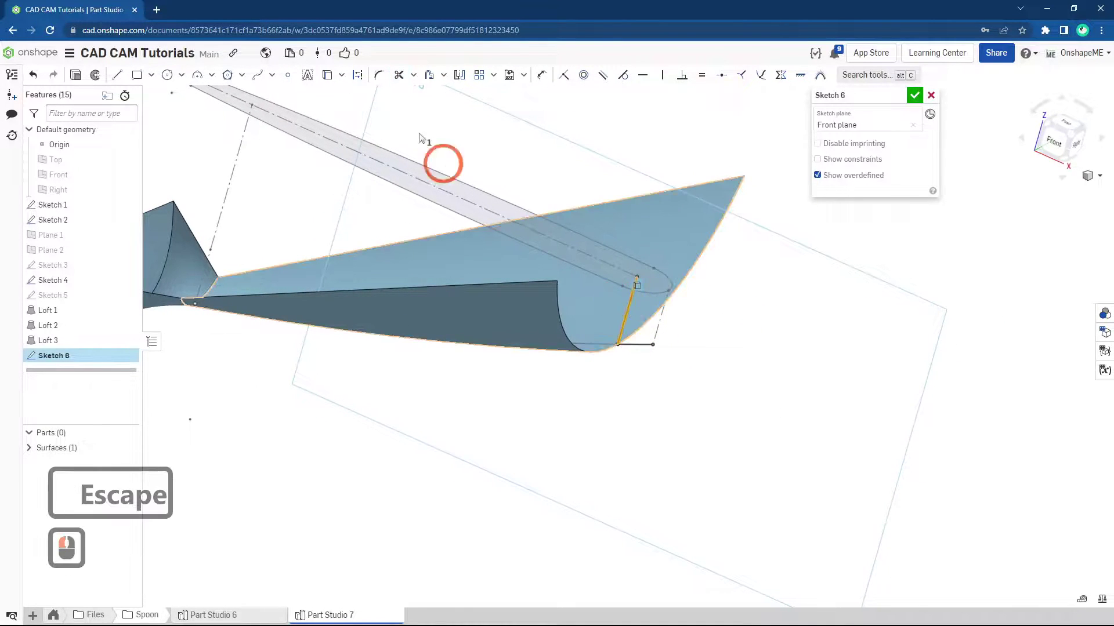
left_click(358, 76)
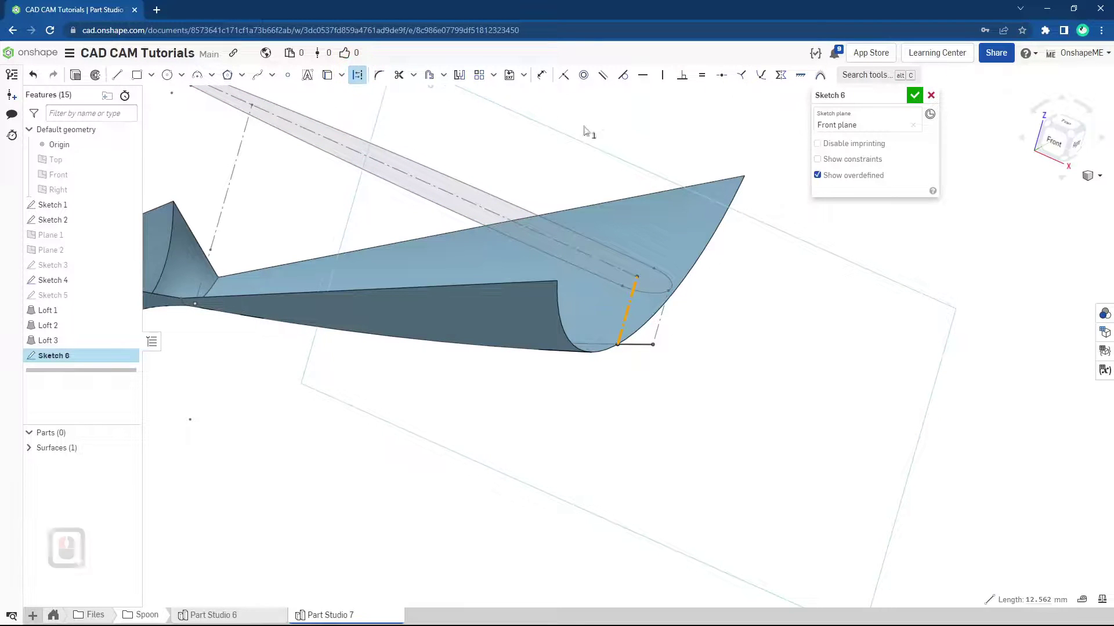
left_click(915, 95)
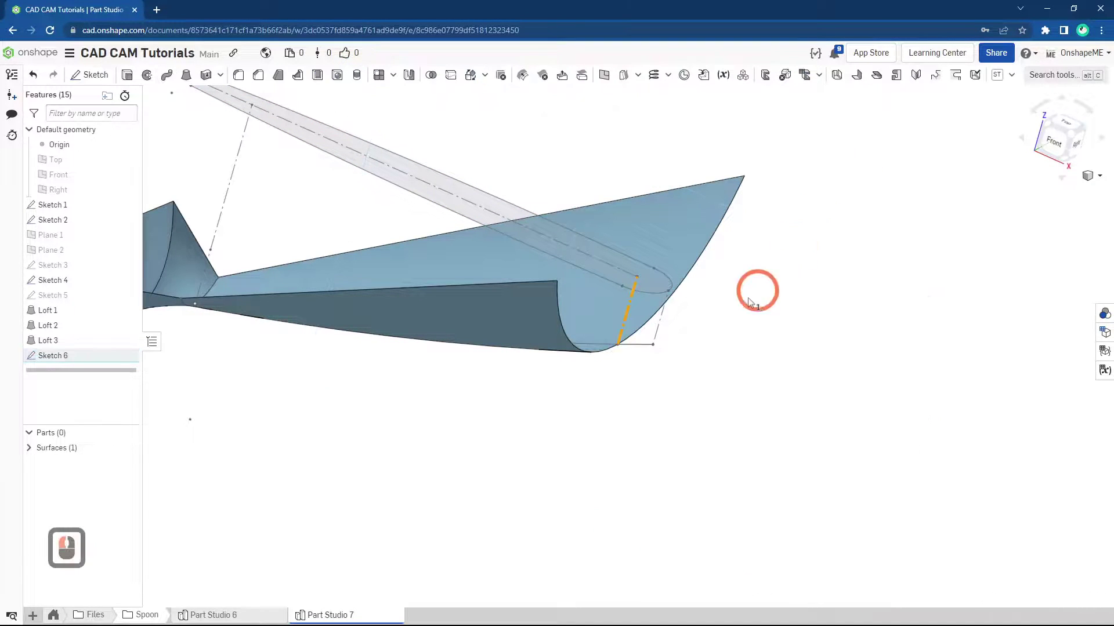
- Edit Sketch 6, extend the short projected profile segment well past the spoon outline's handle tip, and accept the sketch
right_click_drag(758, 290, 683, 380)
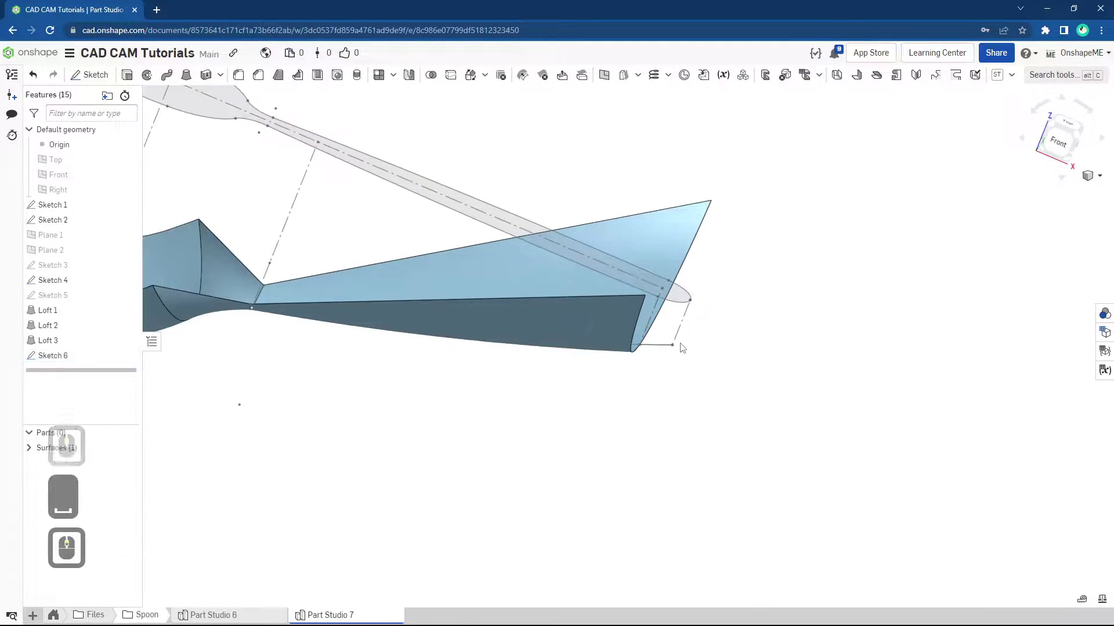
left_click(88, 356)
right_click(89, 355)
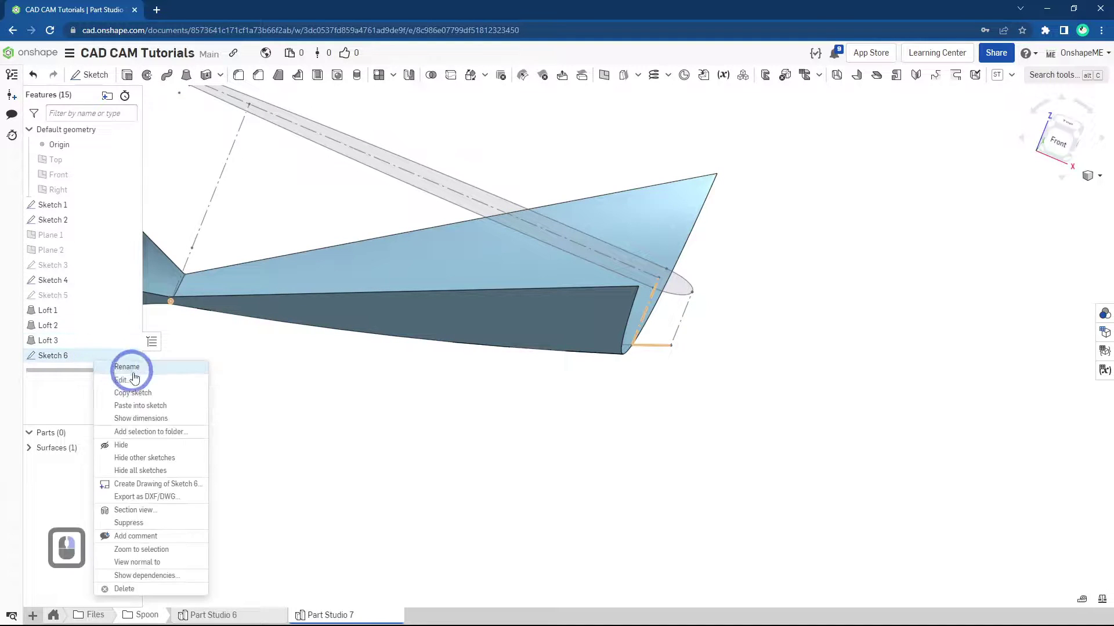
left_click(141, 378)
left_click(758, 418)
scroll(694, 365, "up", 3)
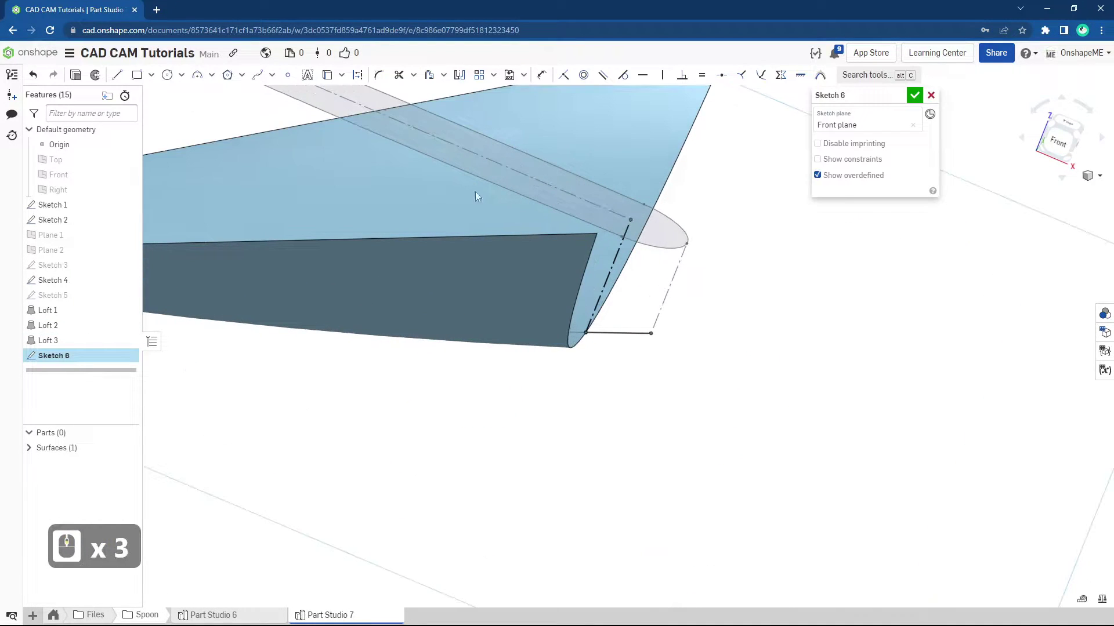
left_click(413, 76)
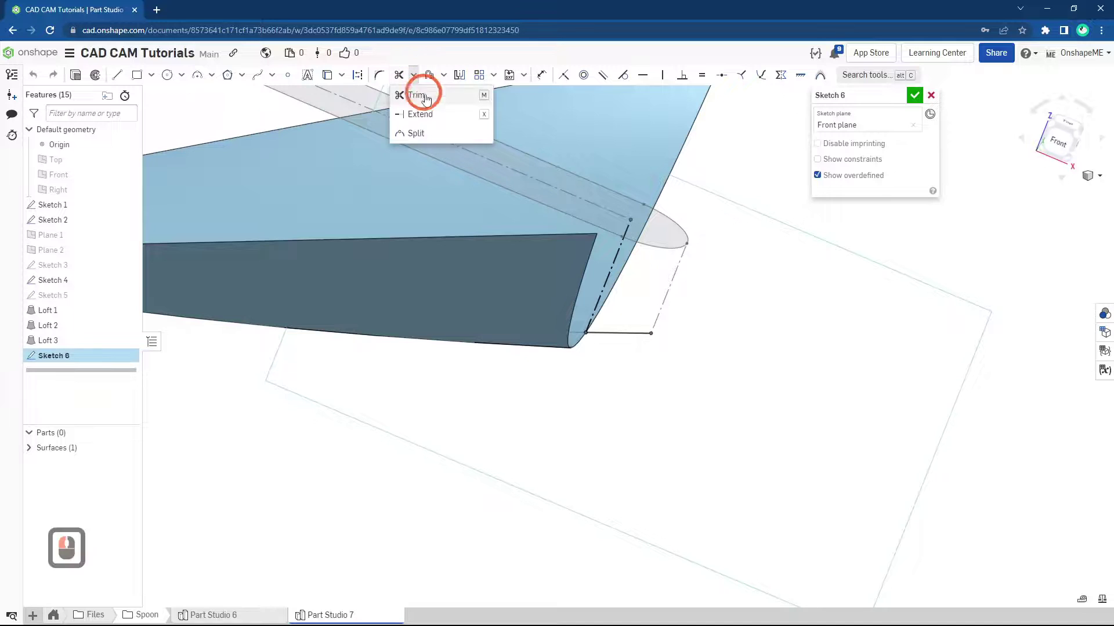
left_click(423, 109)
left_click_drag(642, 334, 774, 333)
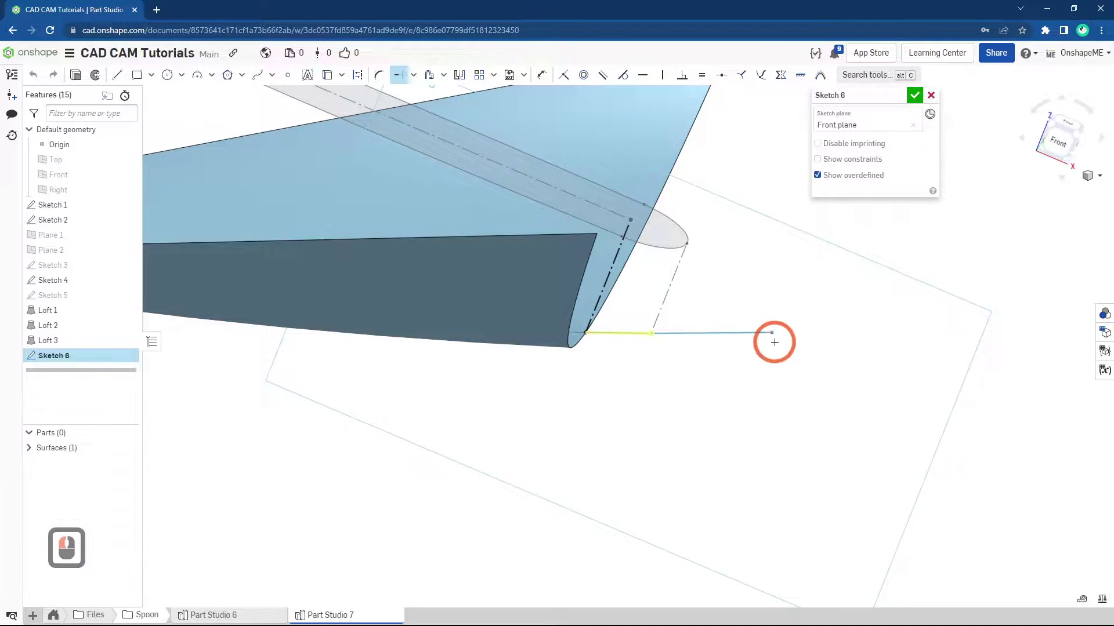
key("Escape")
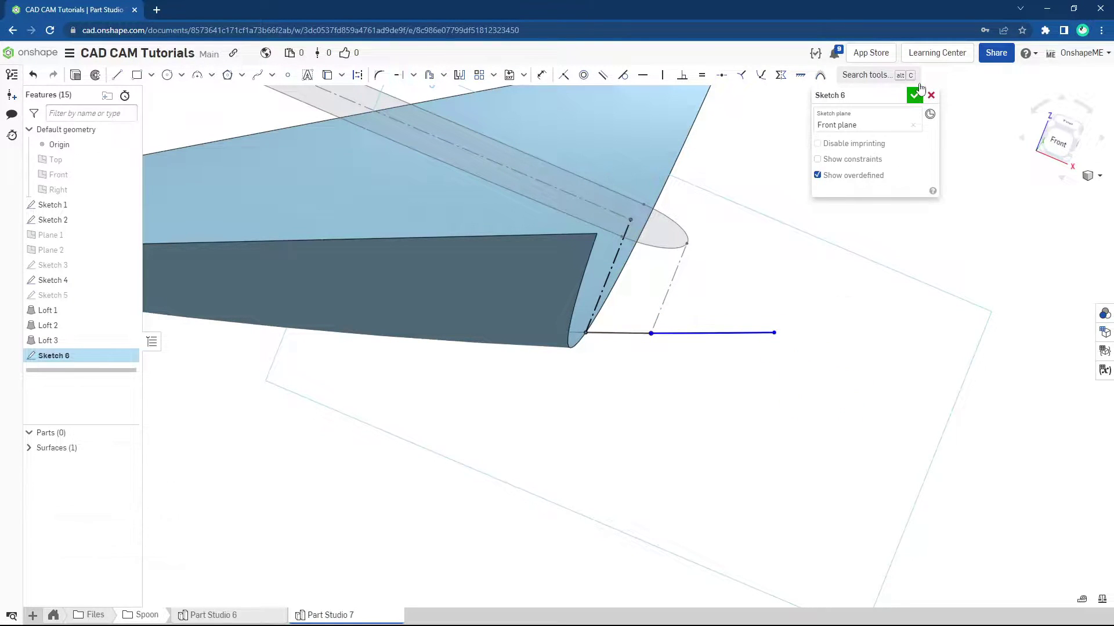
left_click(914, 96)
- Start a surface sweep, show Sketch 5, and pick its handle-end arc as the profile
right_click_drag(639, 355, 614, 355)
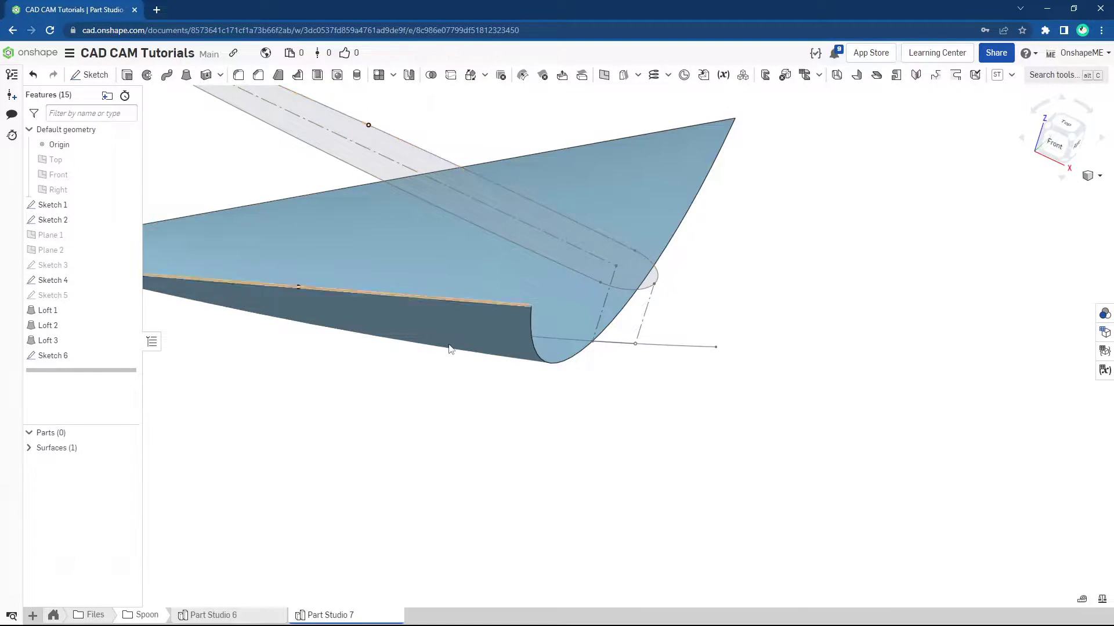
left_click(167, 76)
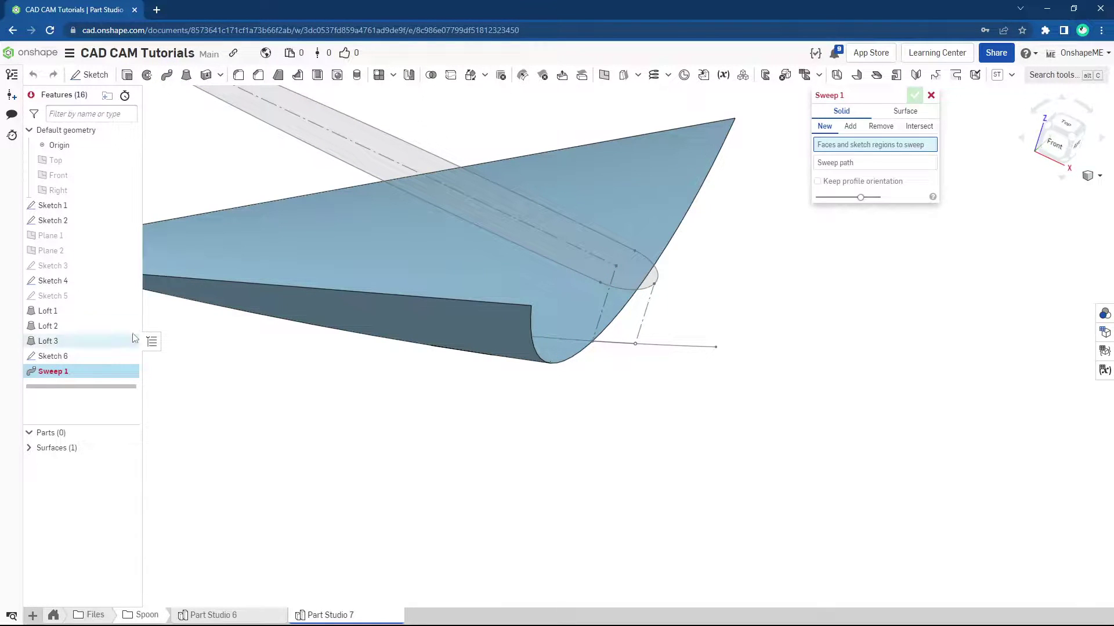
left_click(907, 112)
left_click(769, 218)
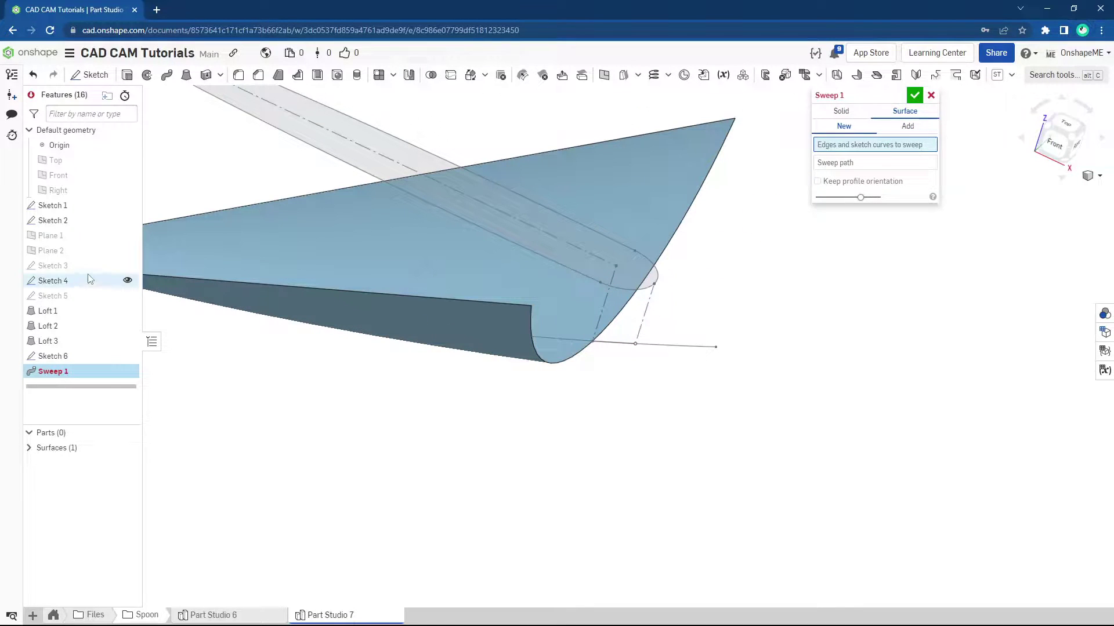
left_click(127, 296)
left_click(556, 343)
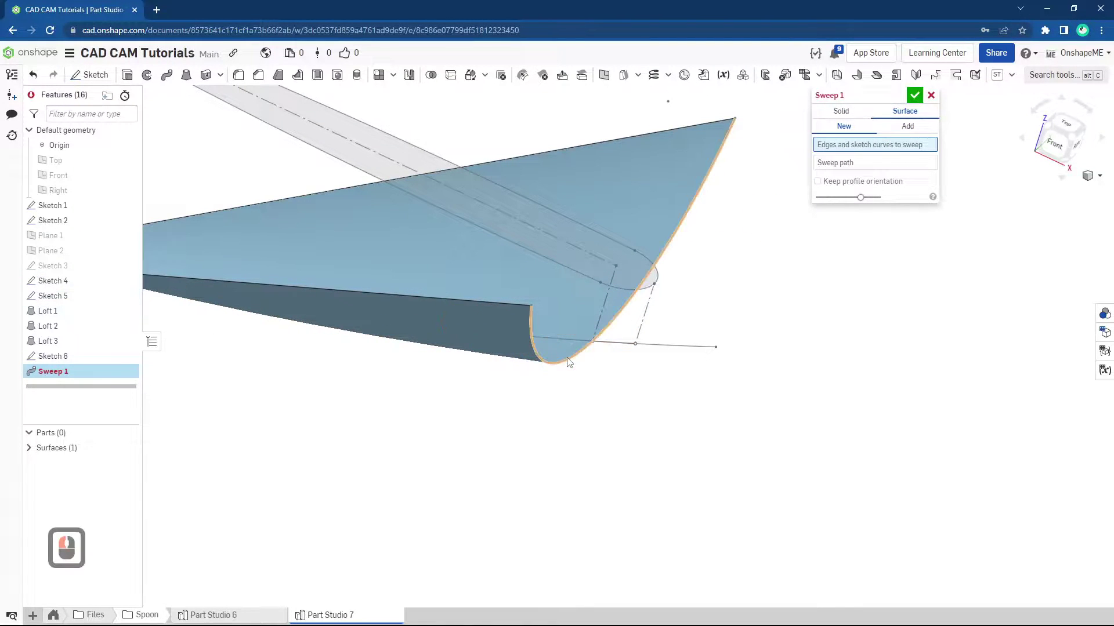
left_click(567, 361)
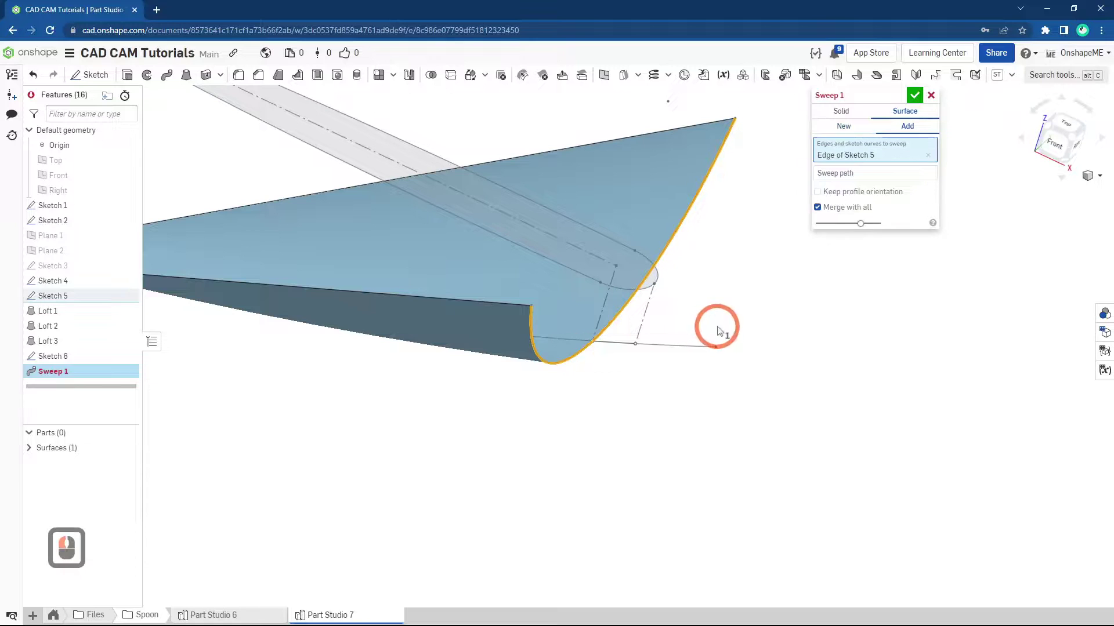
- Use Sketch 6's extended profile segment as the sweep path, keep the result added to the handle surface, and accept the sweep
left_click(844, 173)
left_click(712, 341)
left_click(686, 346)
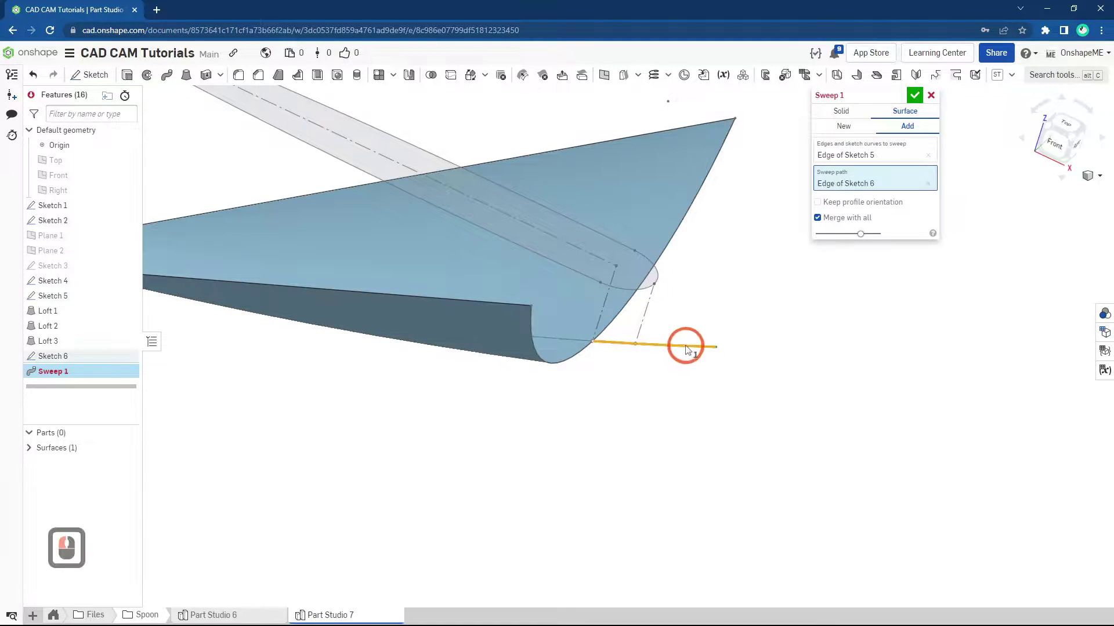
right_click_drag(619, 344, 645, 349)
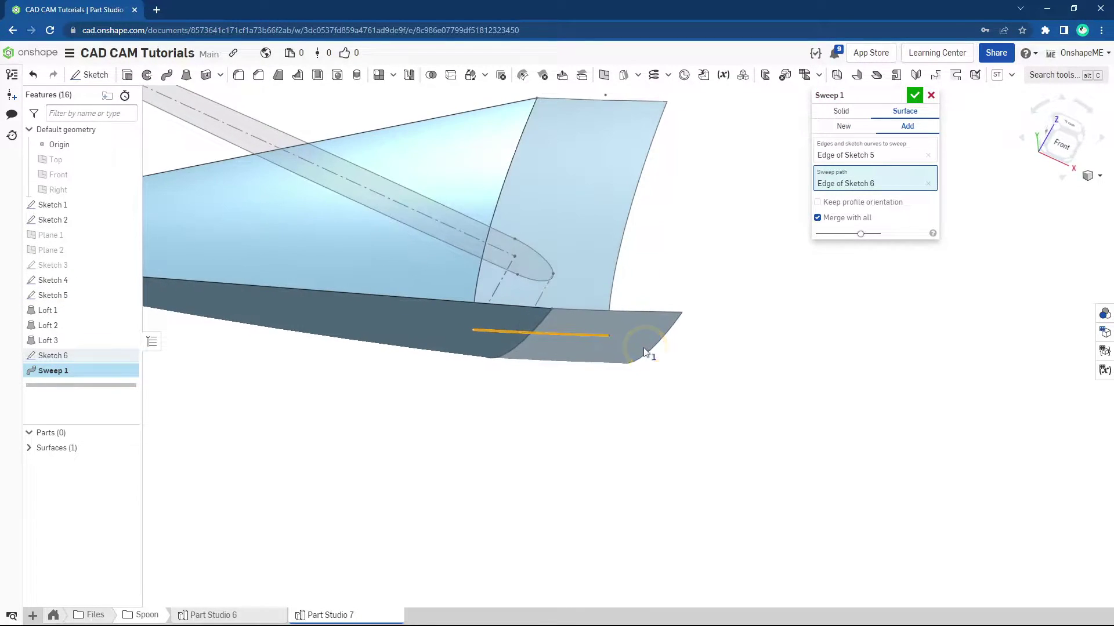
scroll(647, 349, "down", 2)
right_click_drag(554, 195, 608, 199)
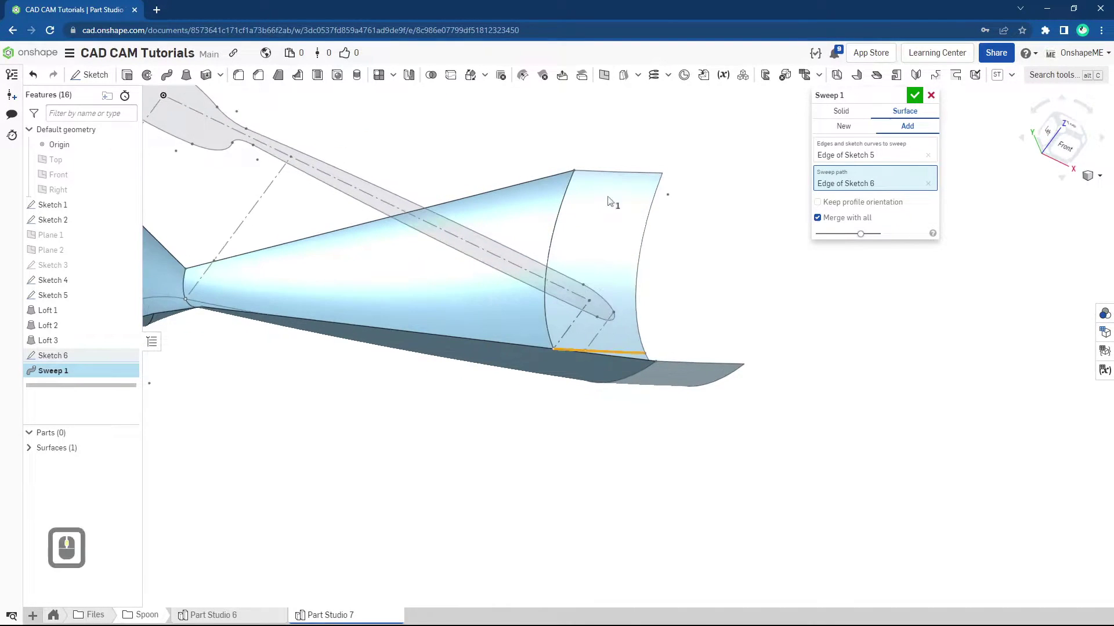
left_click(914, 96)
- Start a surface extrude as a new surface and choose all edges of Sketch 1's spoon outline as its curves
scroll(539, 319, "down", 10)
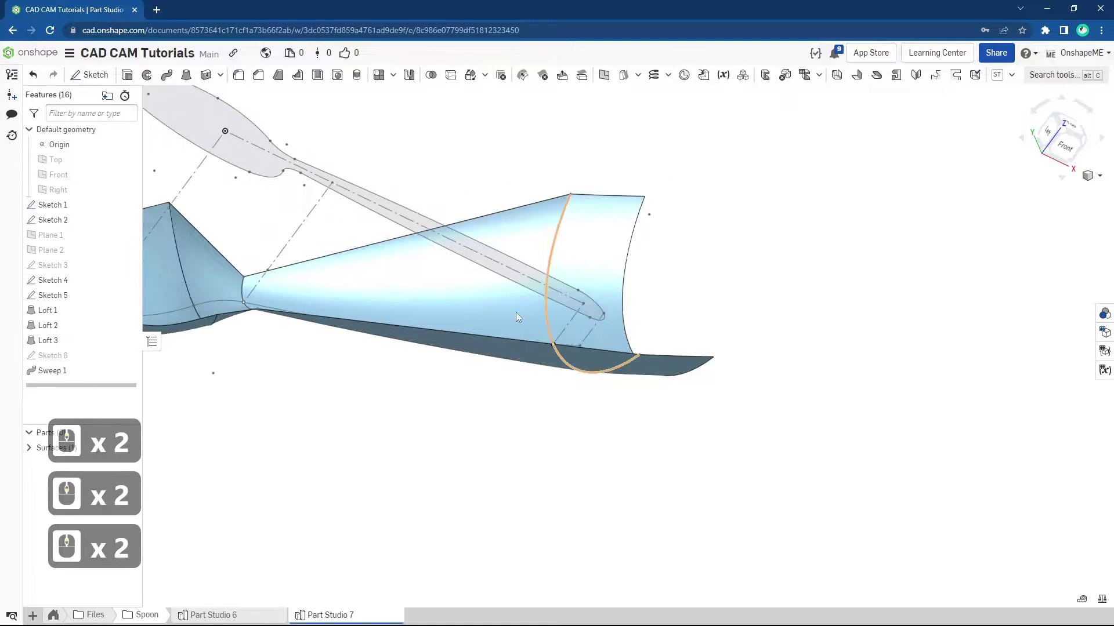
right_click_drag(458, 307, 414, 288)
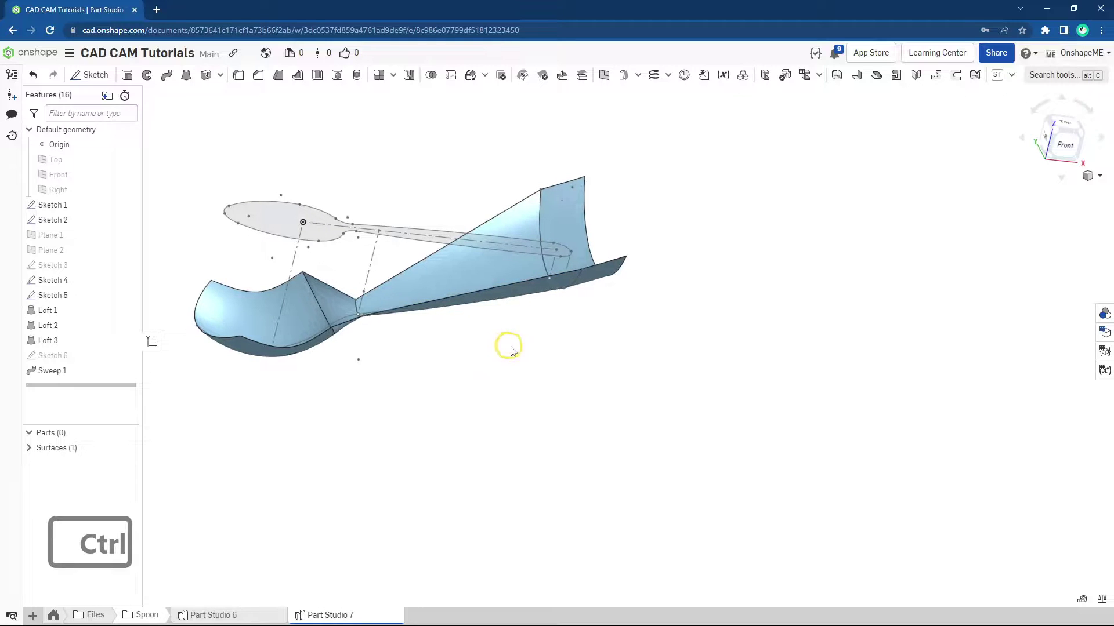
right_click_drag(511, 350, 575, 368, "ctrl")
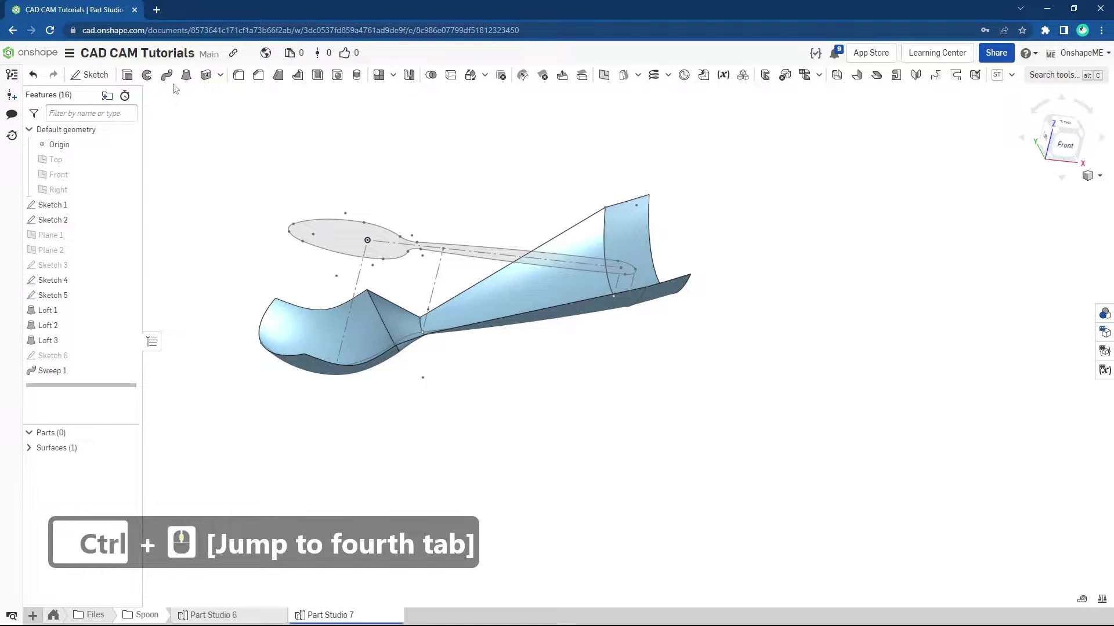
left_click(129, 75)
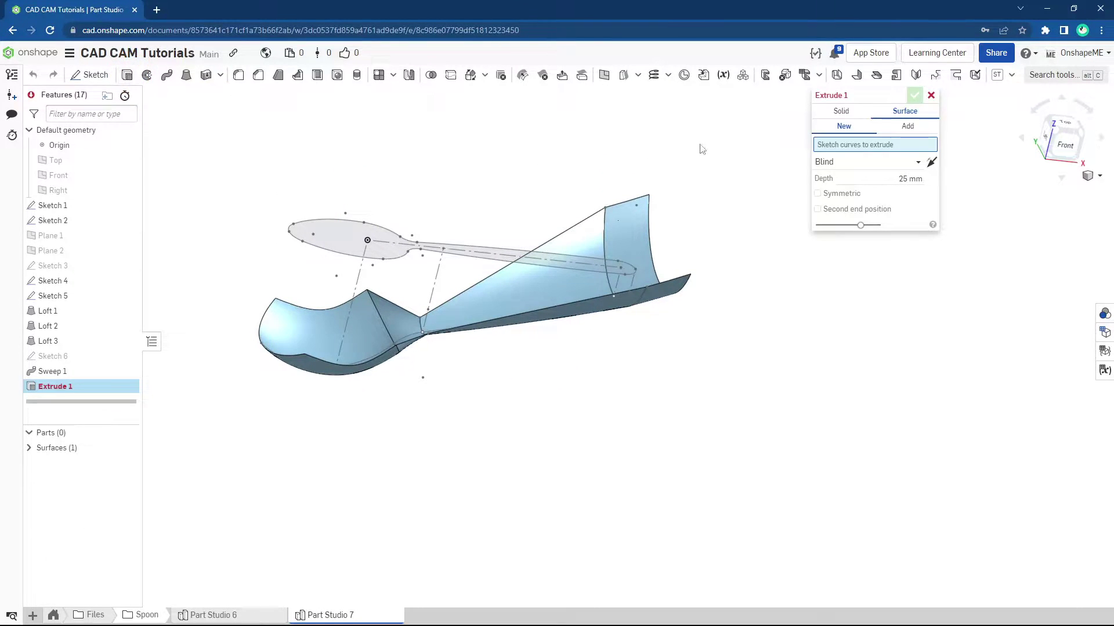
left_click(875, 147)
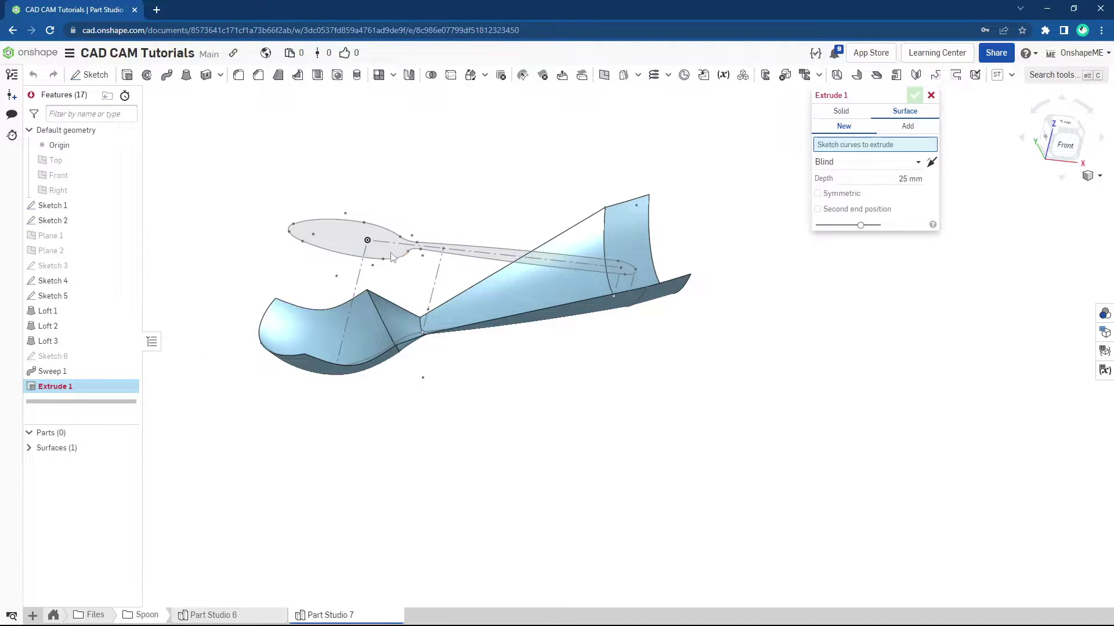
left_click(70, 208)
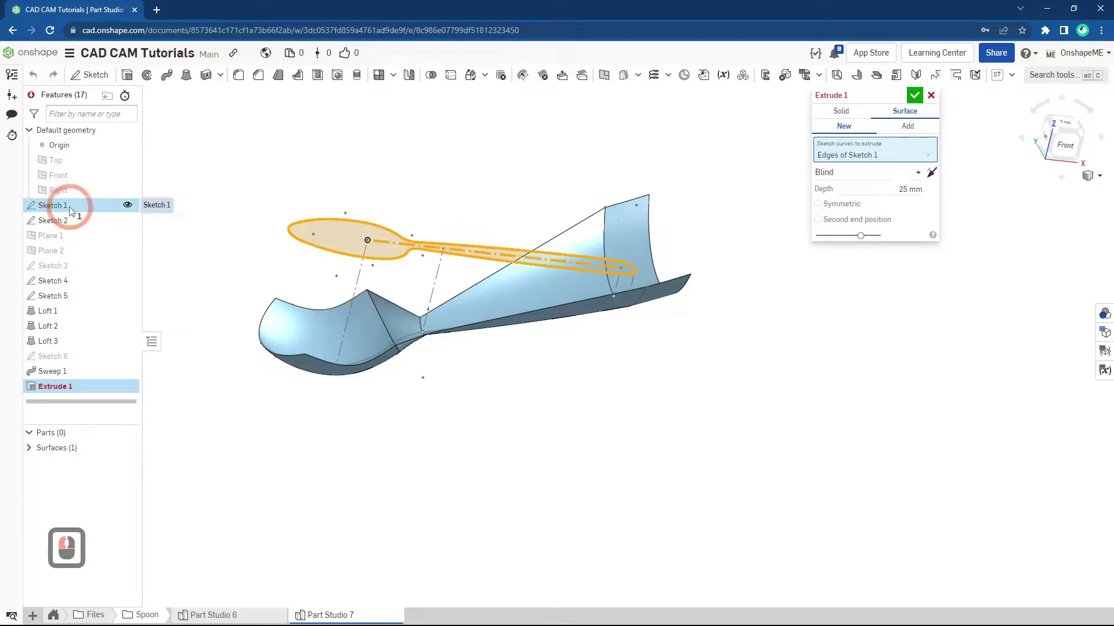
- Reverse the extrude direction toward the spoon surface, set the end type to Through all, and accept the extrude
left_click(931, 173)
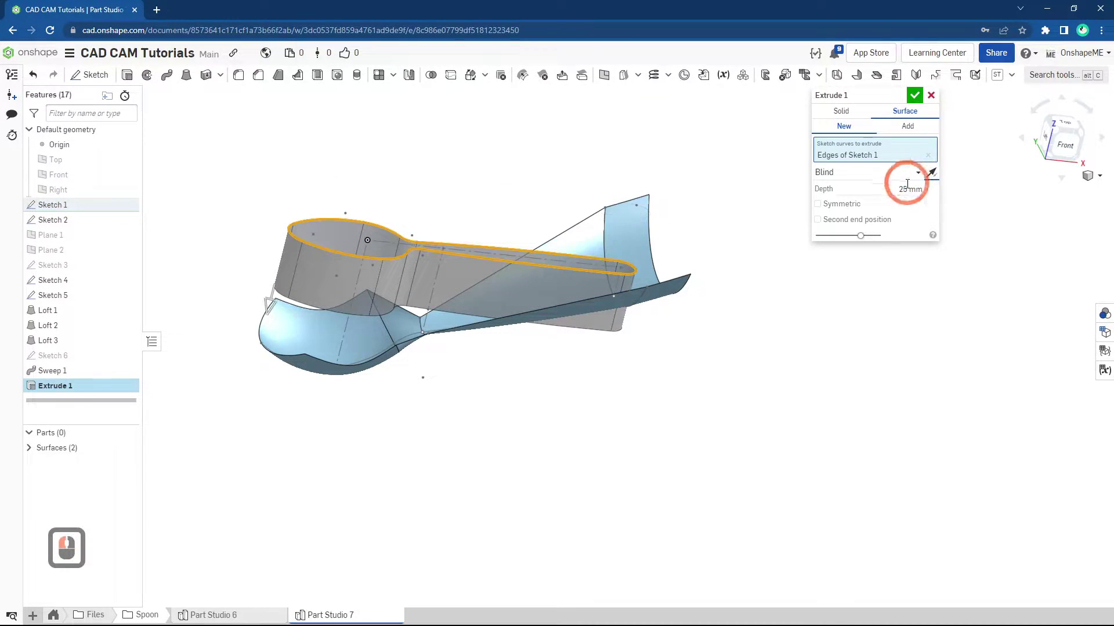
left_click(830, 172)
left_click(843, 268)
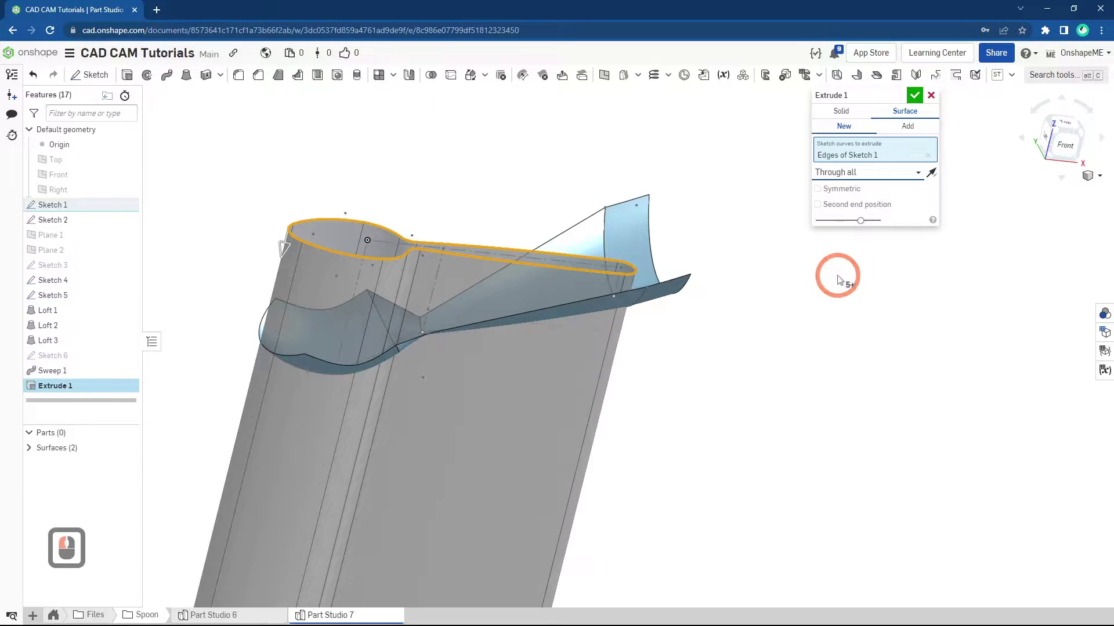
left_click(915, 96)
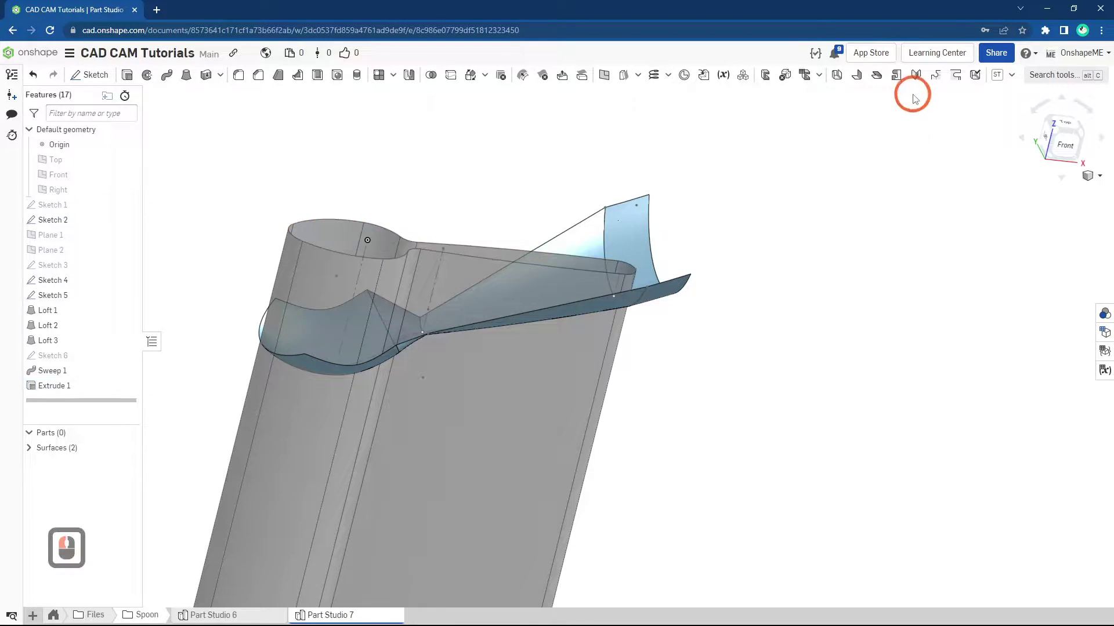
- Split the spoon surface with the extruded outline surface, without keeping both sides, and flip the direction to retain the area inside the outline
right_click_drag(391, 276, 458, 108)
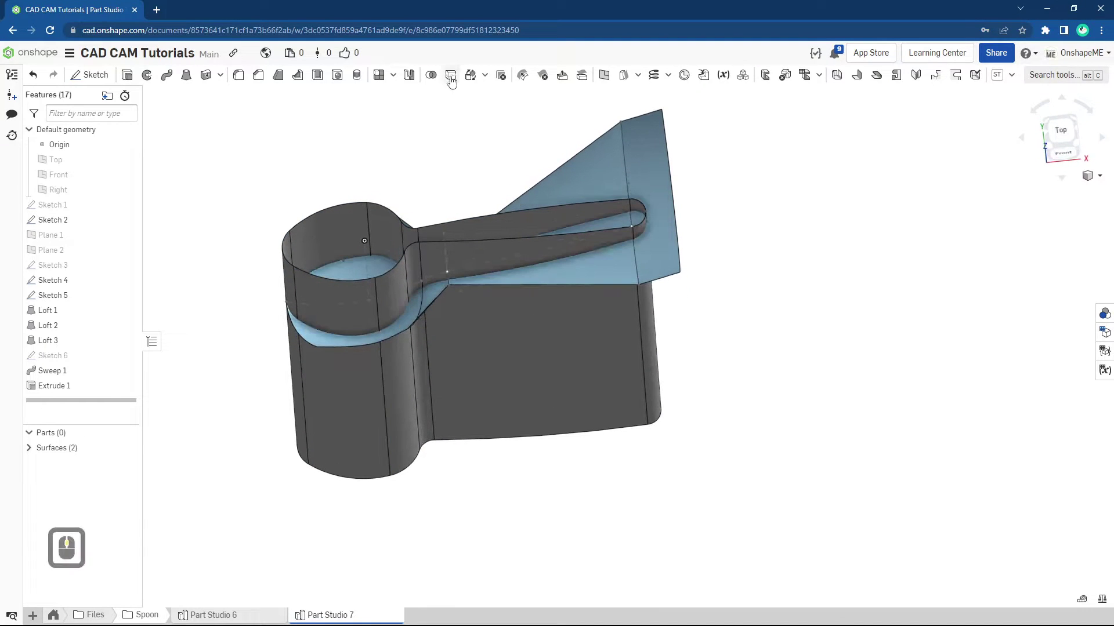
left_click(451, 76)
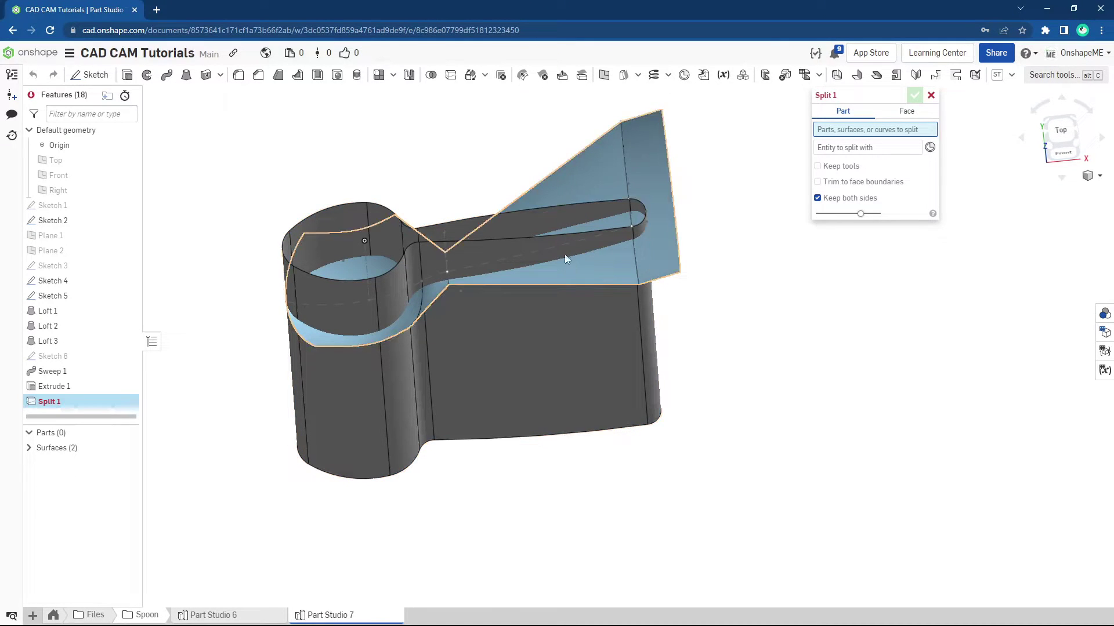
left_click(615, 152)
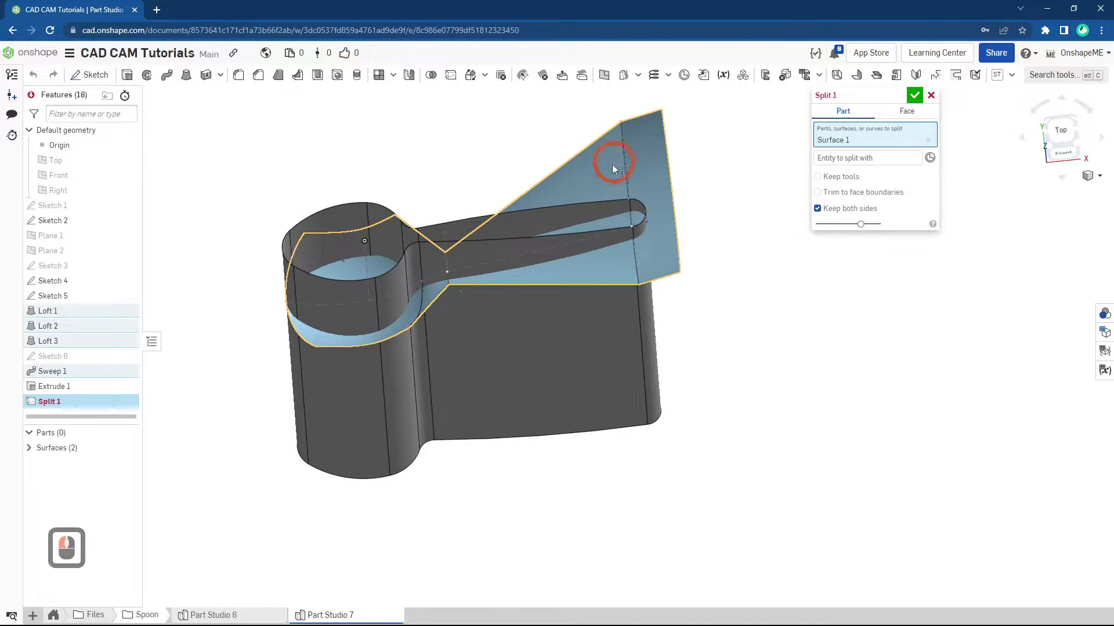
left_click(339, 227)
right_click_drag(420, 259, 819, 233)
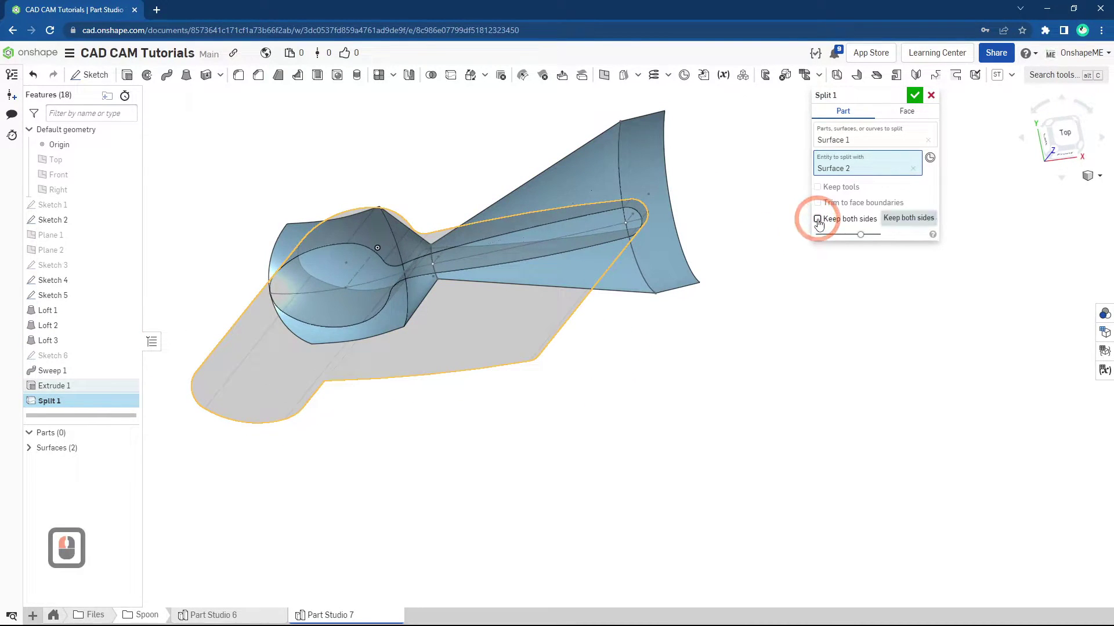
left_click(932, 218)
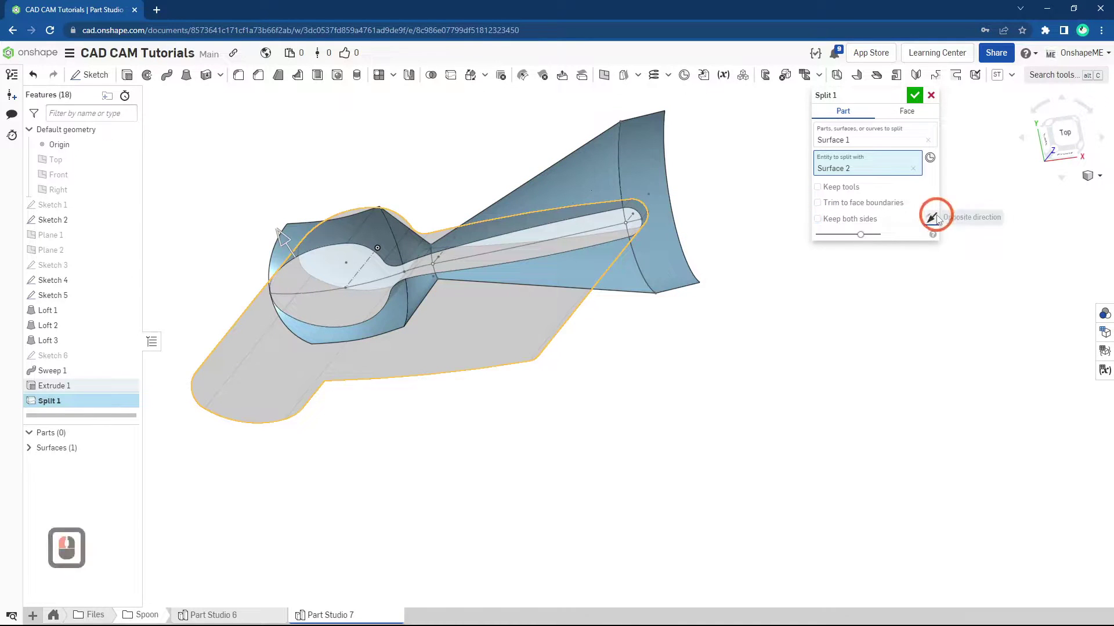
left_click(915, 95)
left_click(618, 279)
- Hide the remaining visible sketches, Sketch 2, Sketch 4 and Sketch 5, so only the trimmed spoon surface is shown
right_click_drag(540, 259, 522, 200)
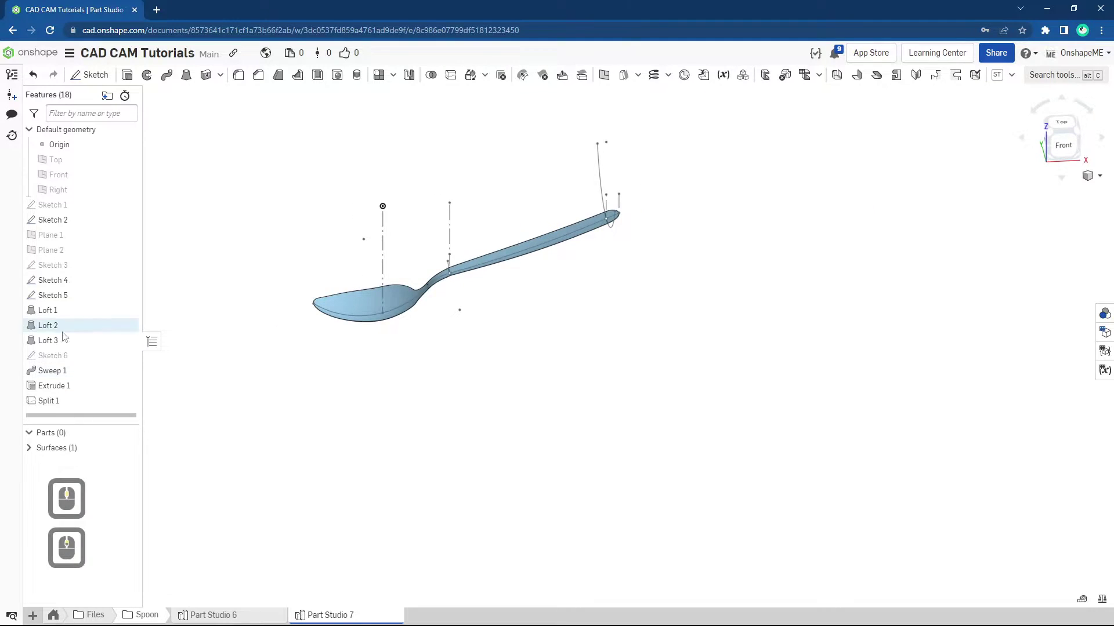
left_click(127, 293)
left_click(127, 280)
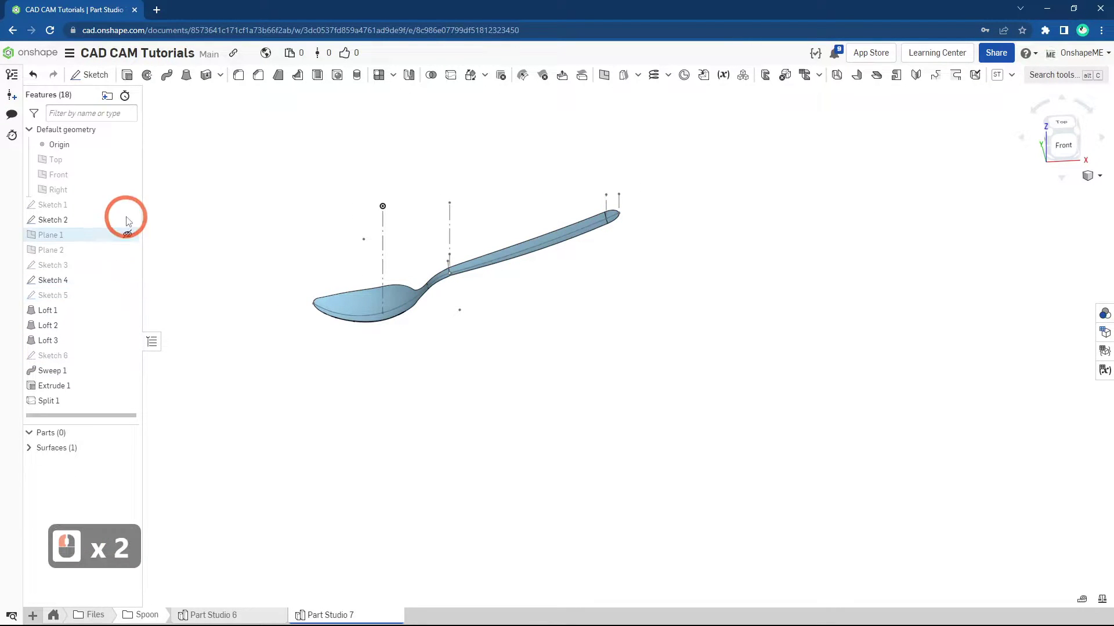
- Start a new Thicken and choose the spoon's bowl, neck, handle and handle-end faces from Loft 1, Loft 2, Loft 3 and Sweep 1
mouse_move(243, 243)
right_mouse_down()
mouse_move(472, 286)
mouse_move(519, 310)
mouse_move(517, 328)
mouse_move(488, 272)
right_mouse_up()
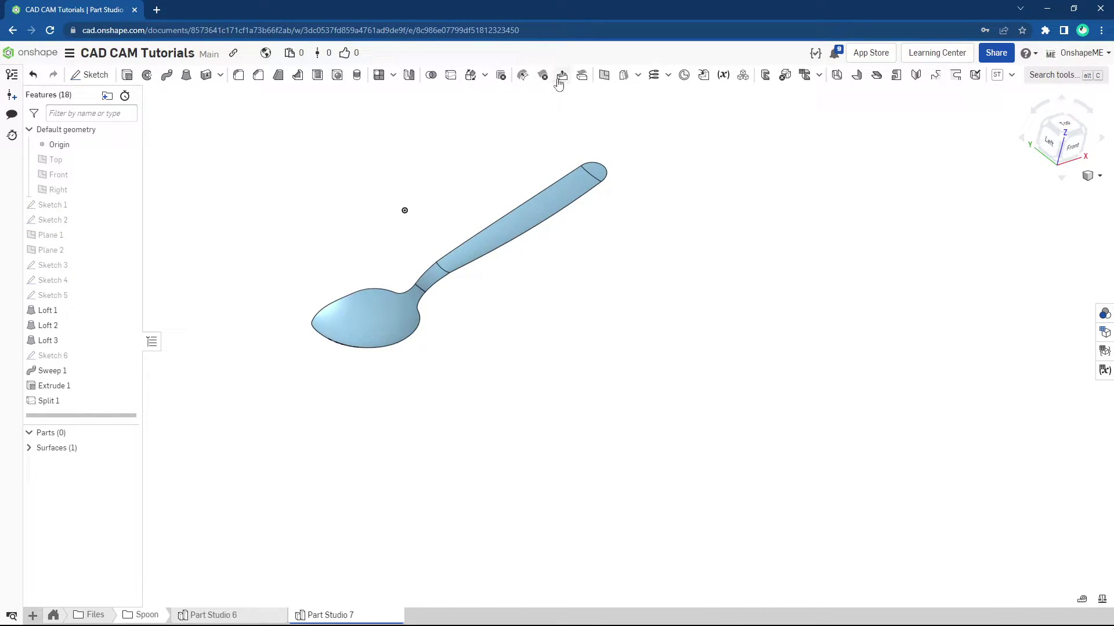
left_click(1073, 77)
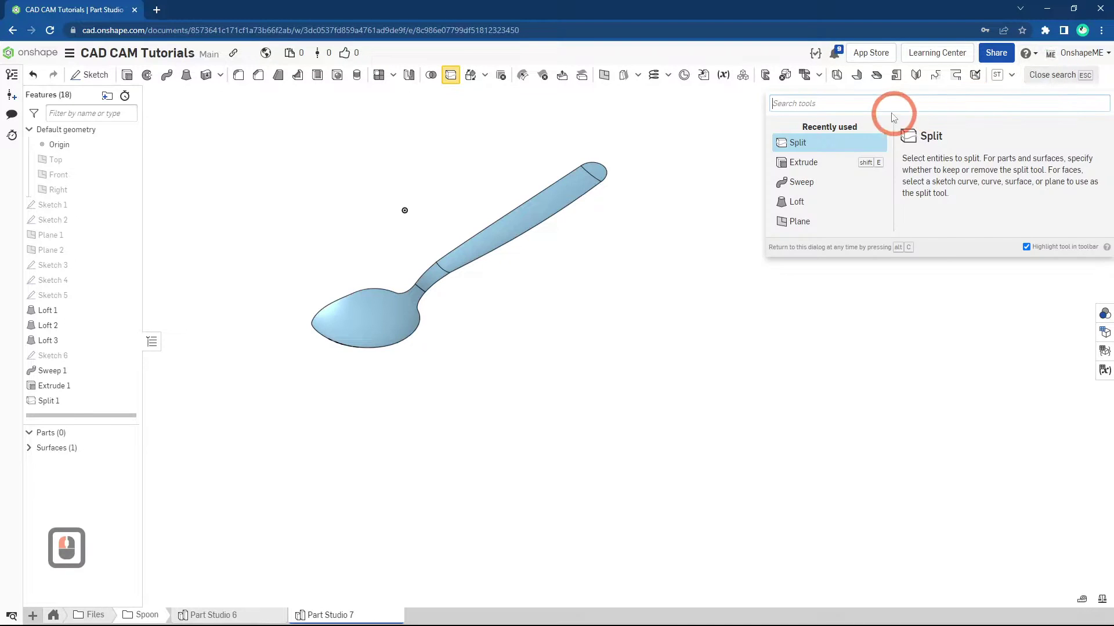
type("thi")
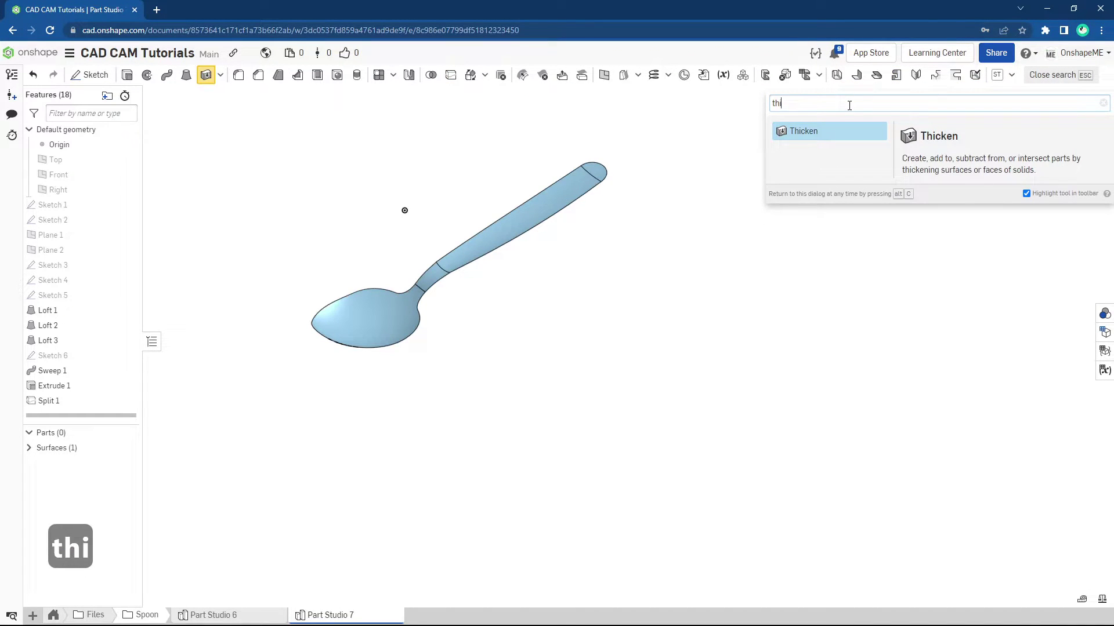
left_click(850, 131)
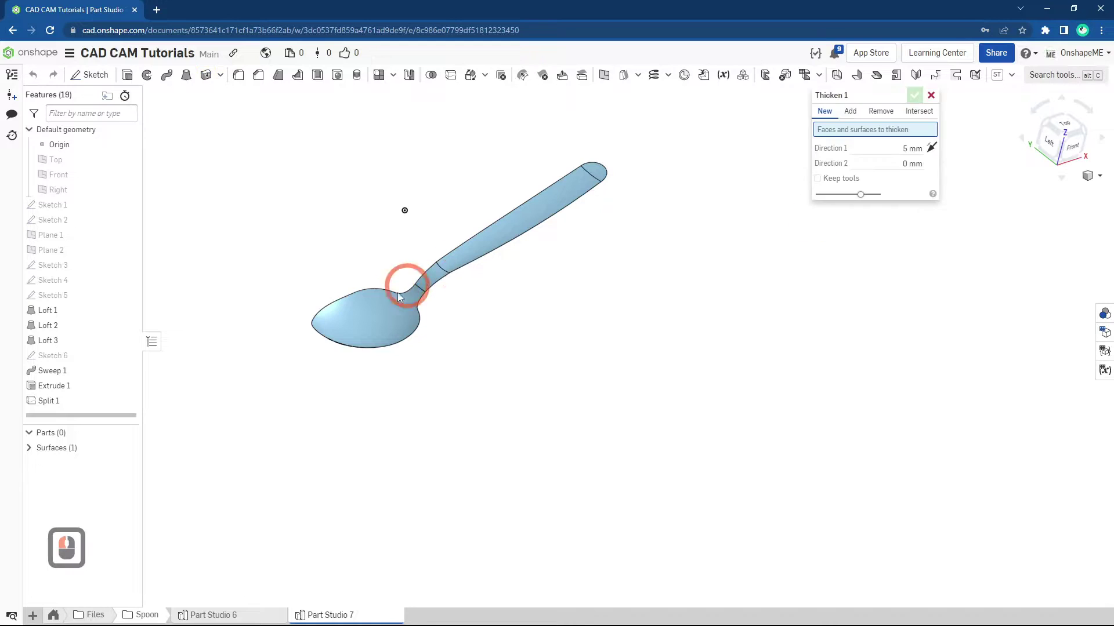
left_click(424, 303)
scroll(426, 273, "up", 3)
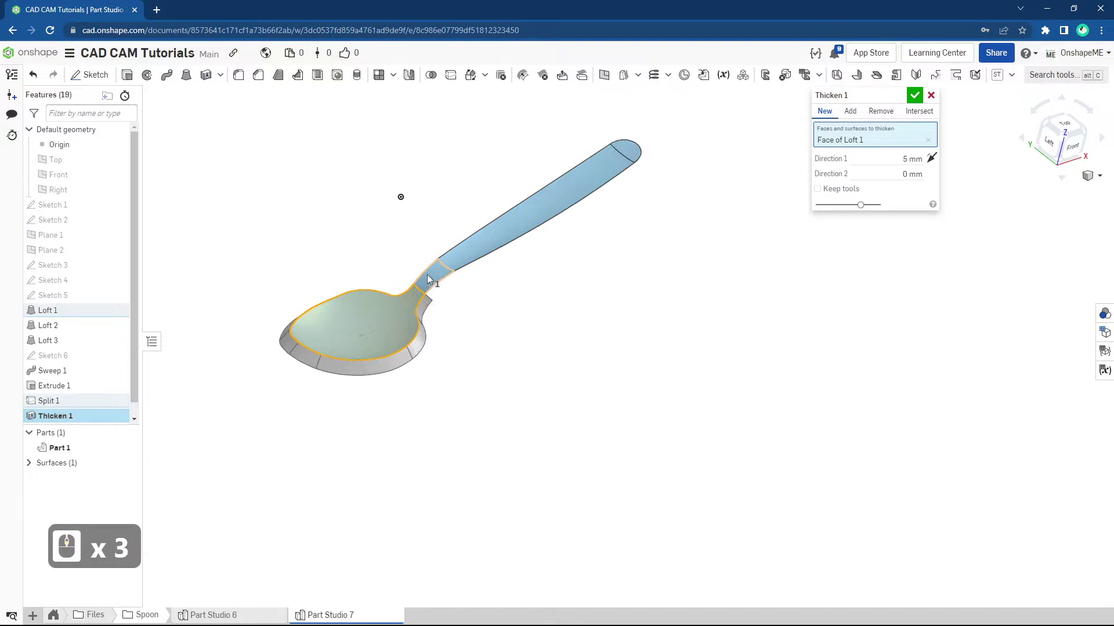
left_click(475, 246)
left_click(475, 246)
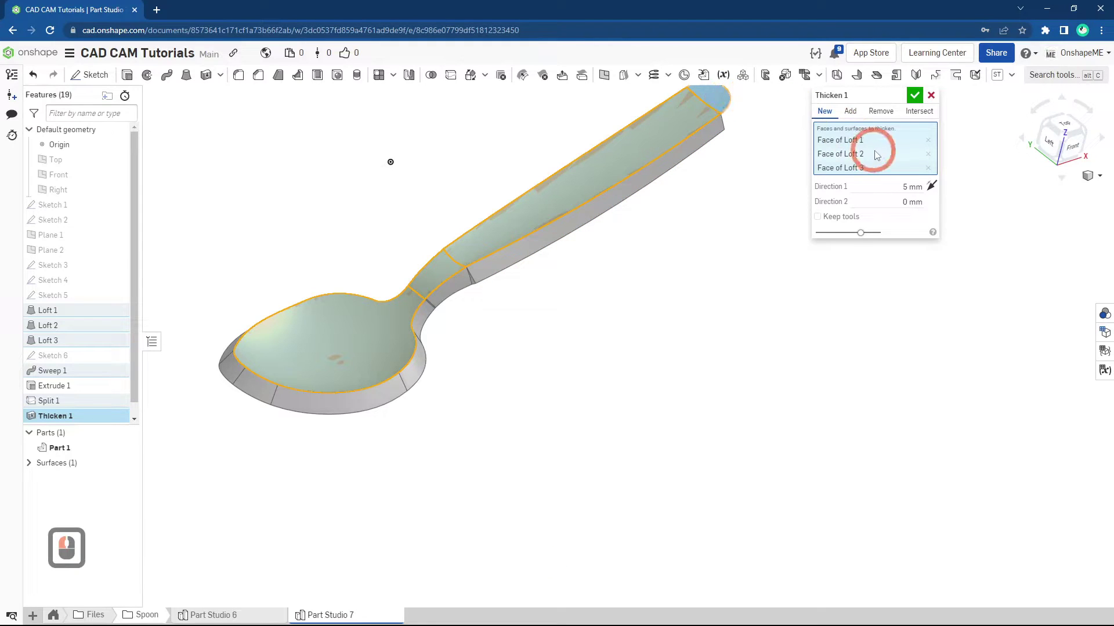
left_click(709, 100)
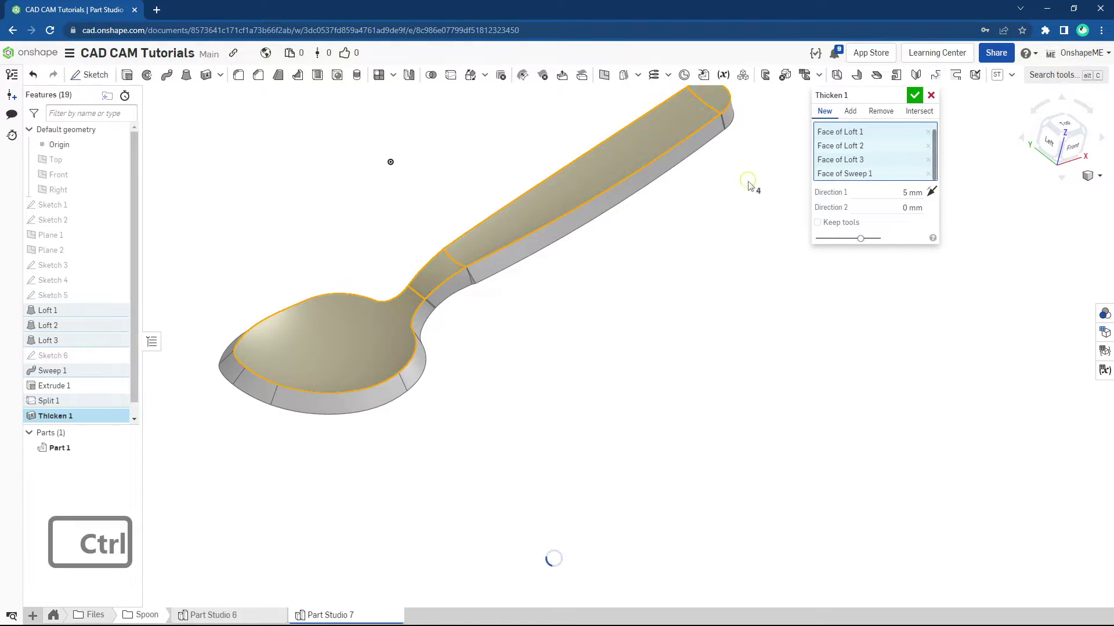
right_click_drag(746, 182, 741, 219, "ctrl")
- Reverse the thickening direction, set Direction 1 to 1 mm, and accept the Thicken
left_click(931, 192)
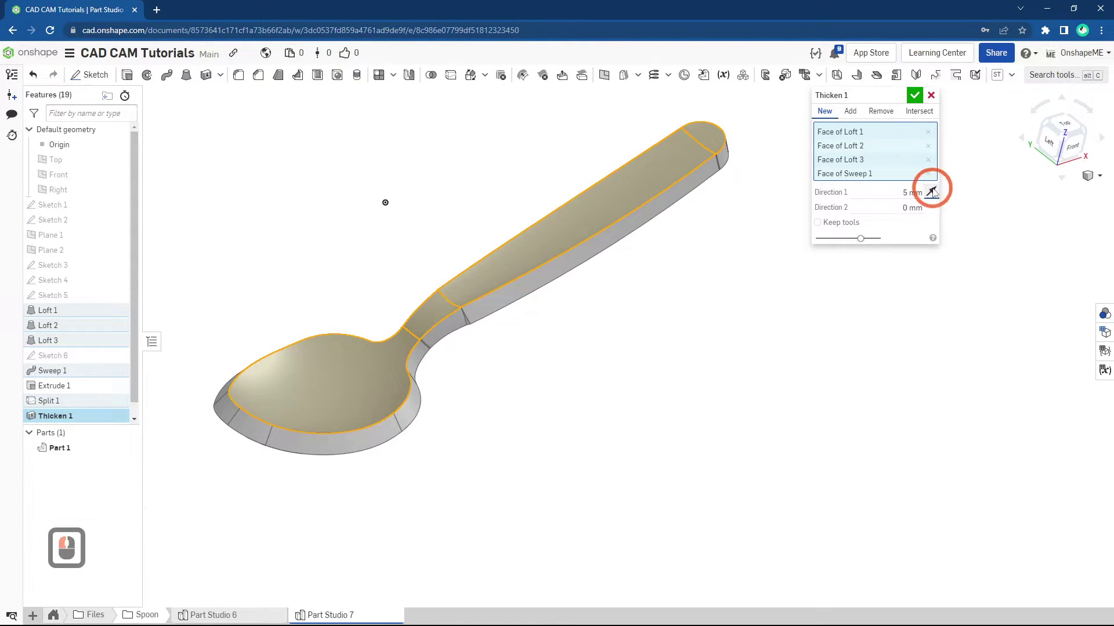
left_click(892, 194)
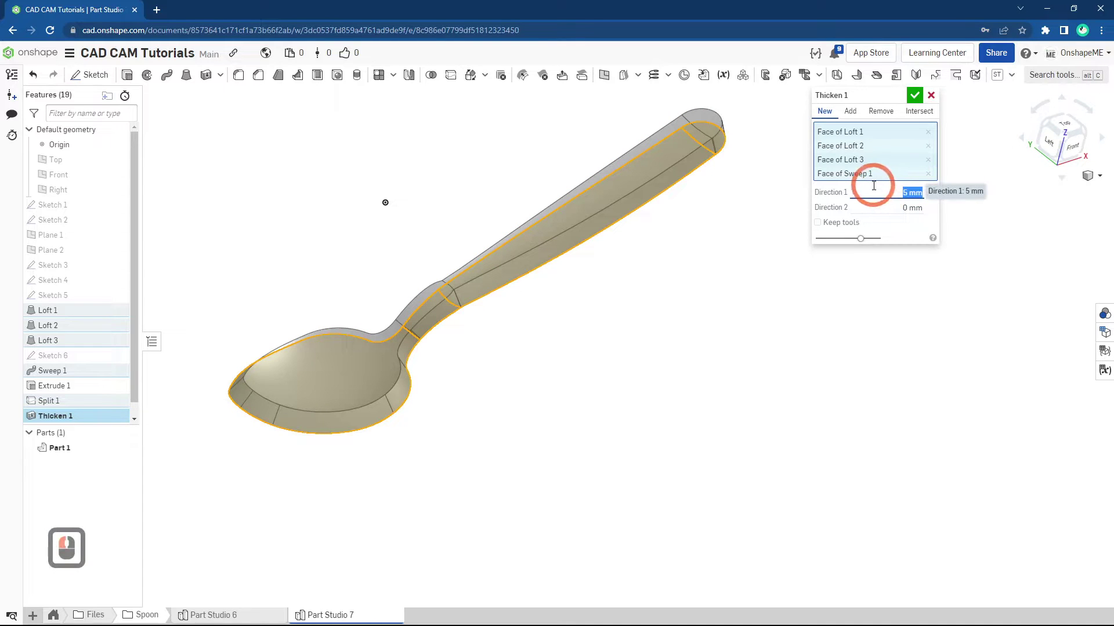
type("1")
key("Return")
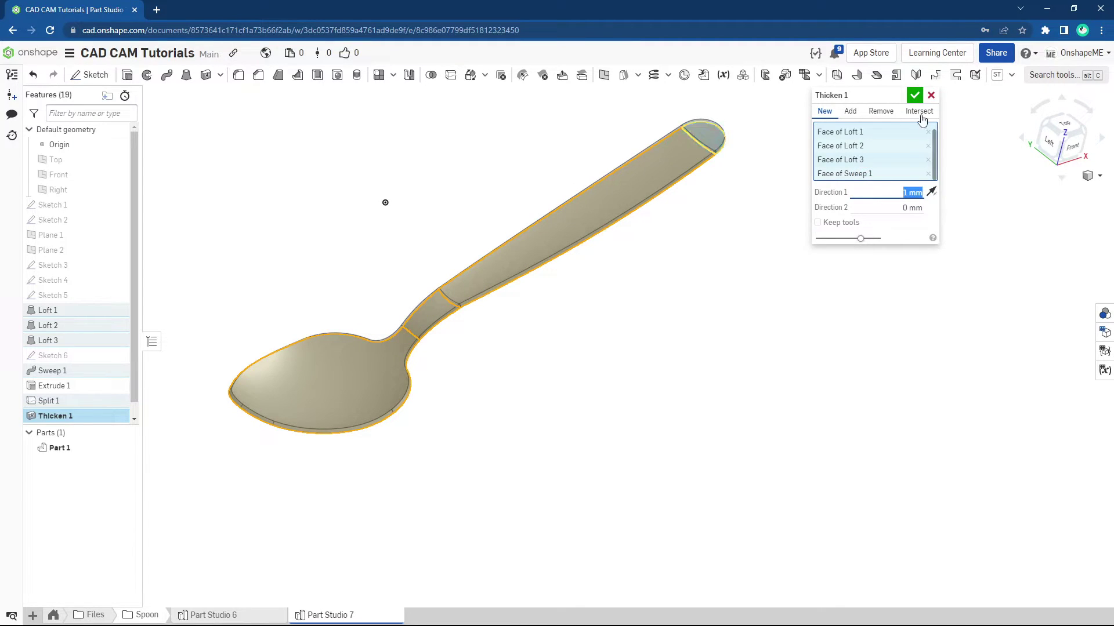
left_click(917, 99)
- Change the spoon part's appearance to the light gold palette colour F5D578 and accept it
scroll(584, 371, "up", 2)
scroll(585, 373, "down", 2)
middle_click_drag(585, 375, 533, 417)
scroll(583, 378, "up", 4)
left_click(539, 403)
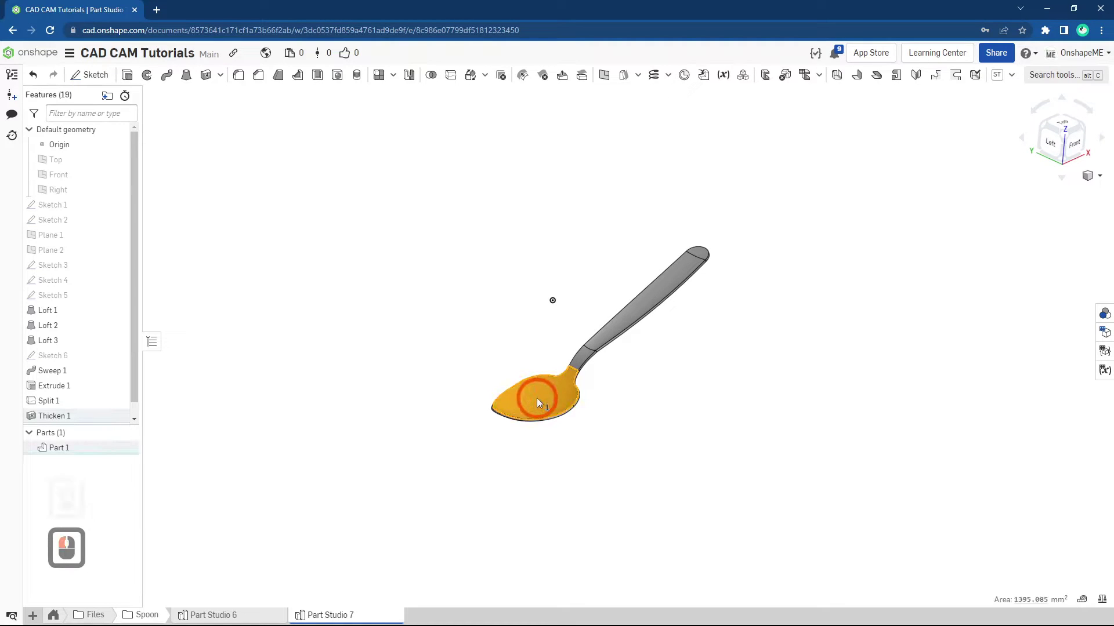
right_click(537, 399)
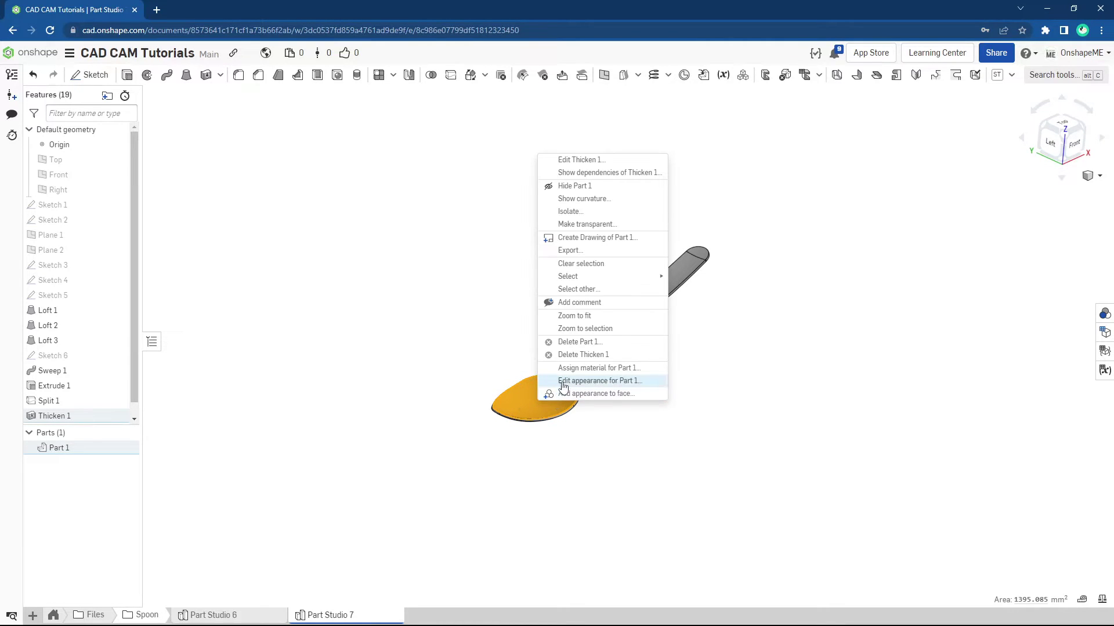
left_click(561, 381)
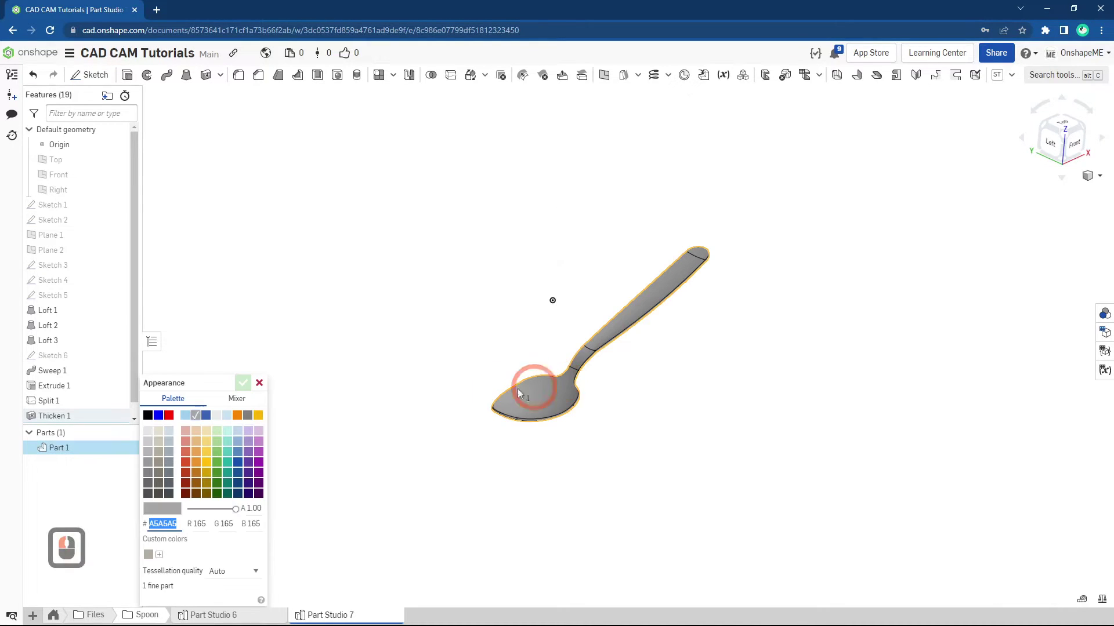
left_click(208, 463)
left_click(207, 452)
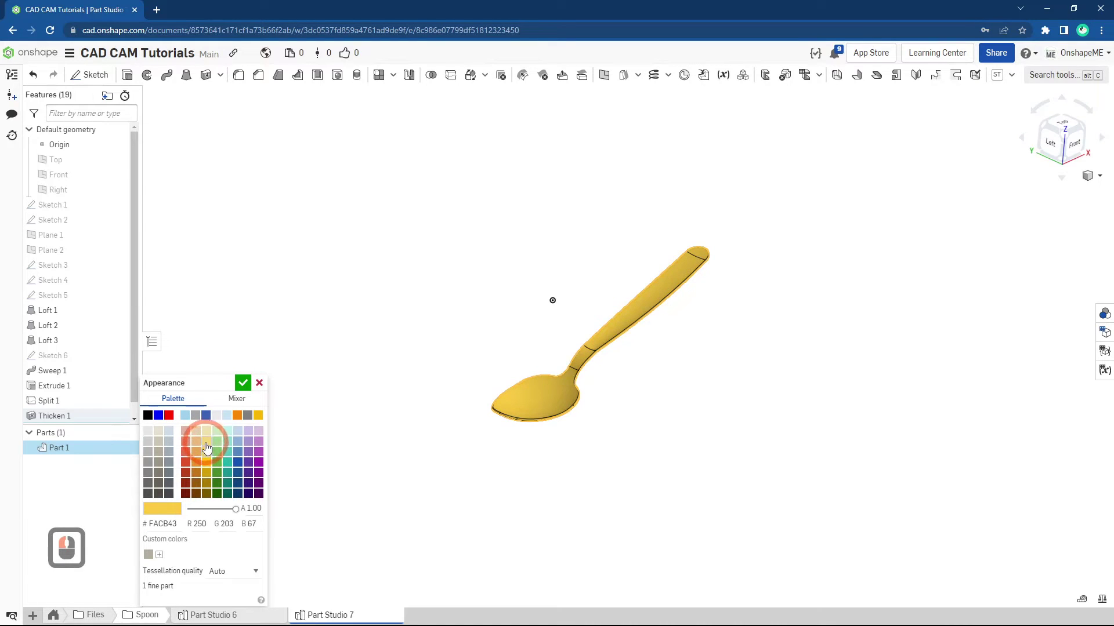
left_click(207, 446)
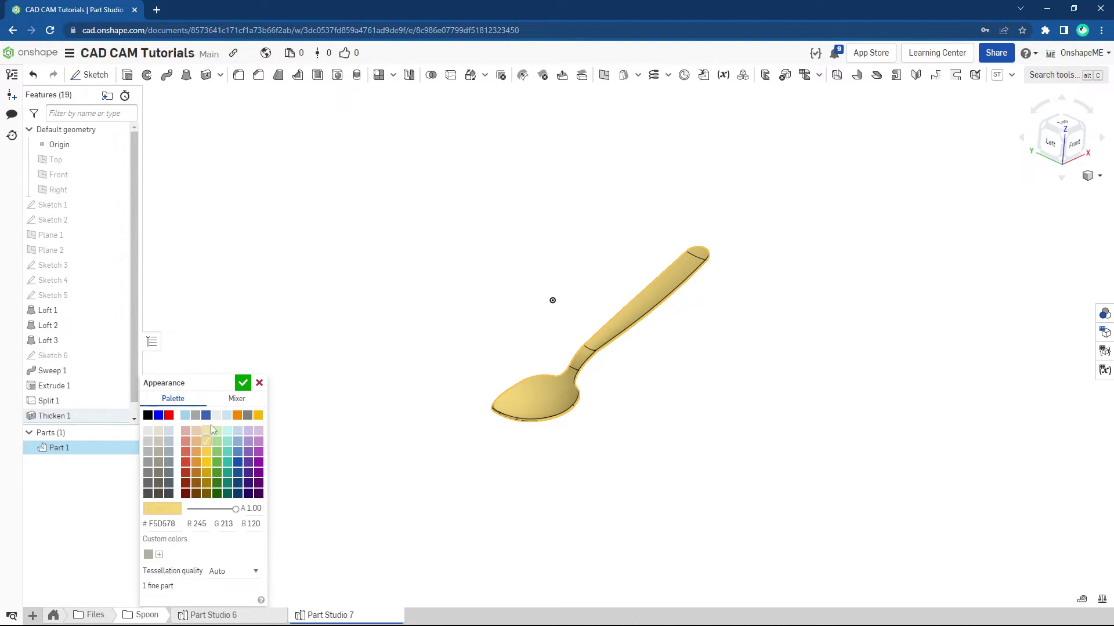
left_click(242, 388)
right_click_drag(654, 363, 765, 360)
middle_click_drag(765, 359, 736, 377)
middle_click_drag(736, 378, 631, 389, "ctrl")
scroll(584, 409, "up", 5)
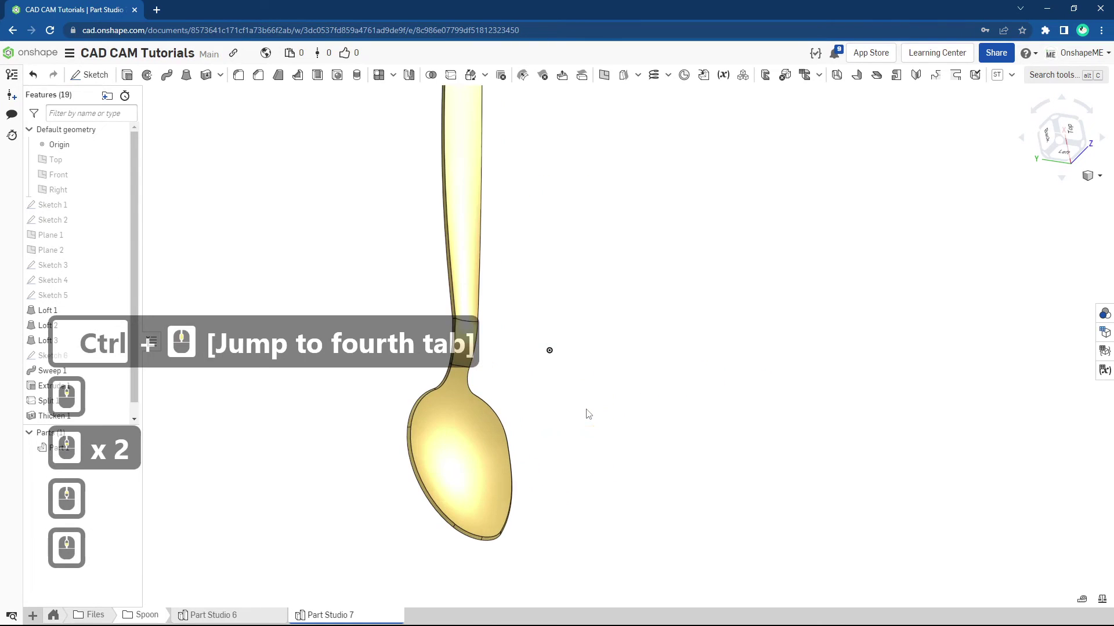